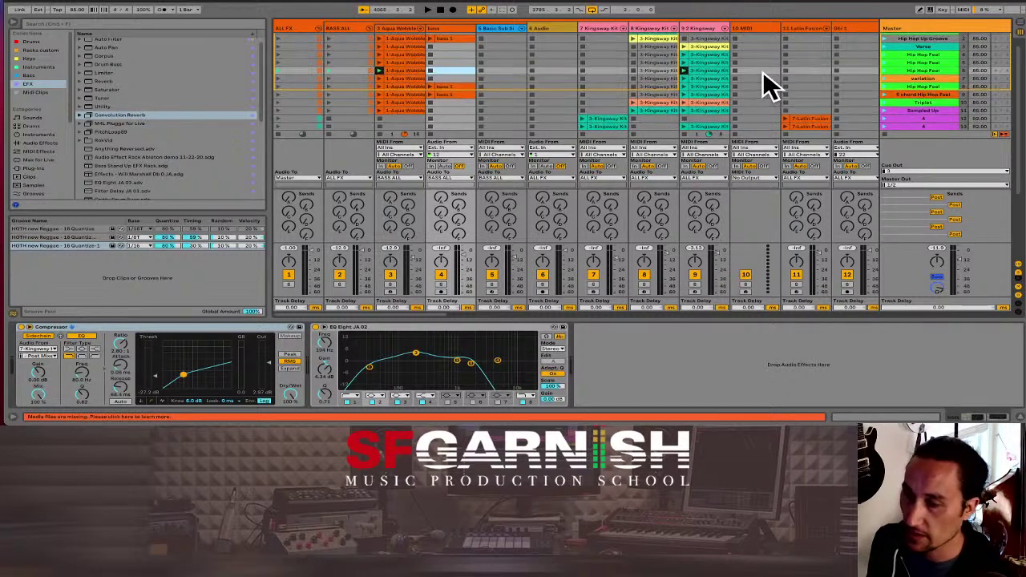
Step: Start playback from the Intro Beat scene and progress through the Verse to the Hip Hop Feel scene in row 4
scroll(762, 71, up, 1)
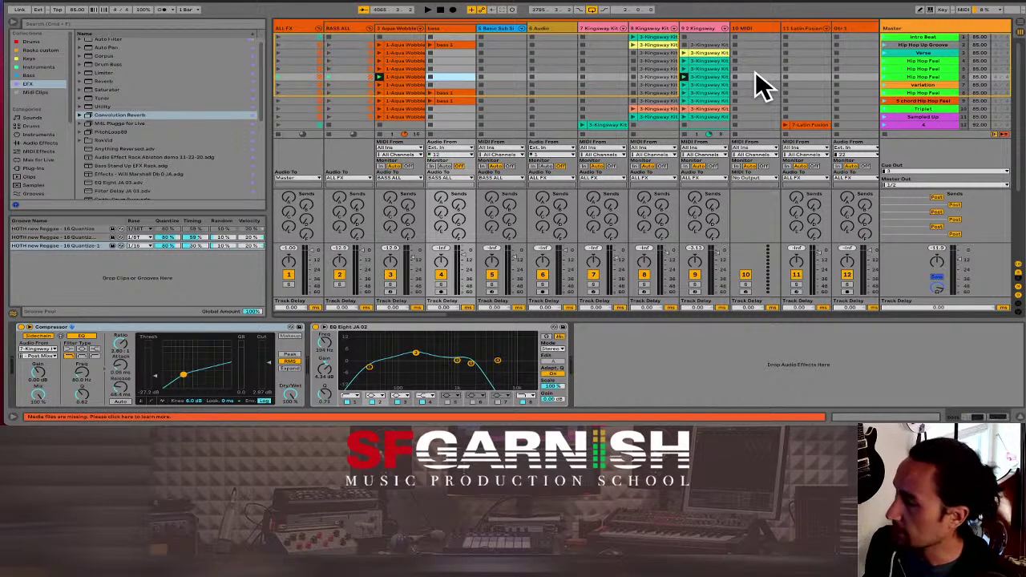
click(885, 44)
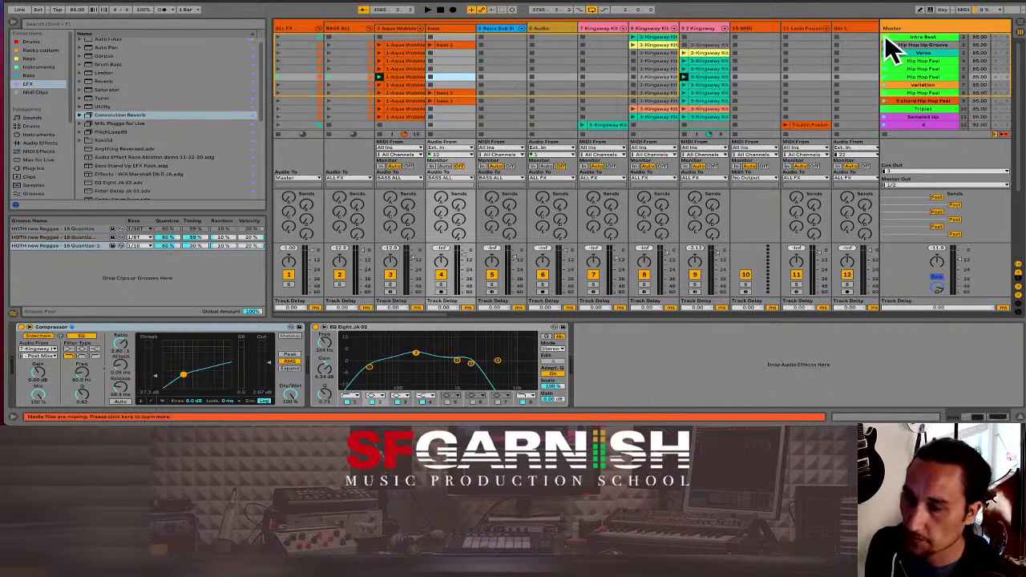
click(885, 36)
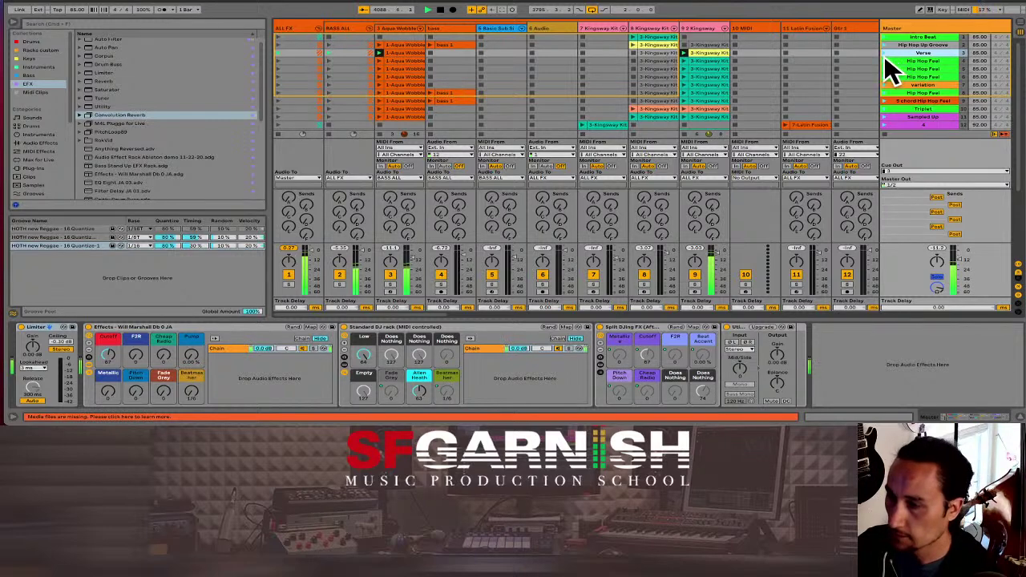
click(885, 54)
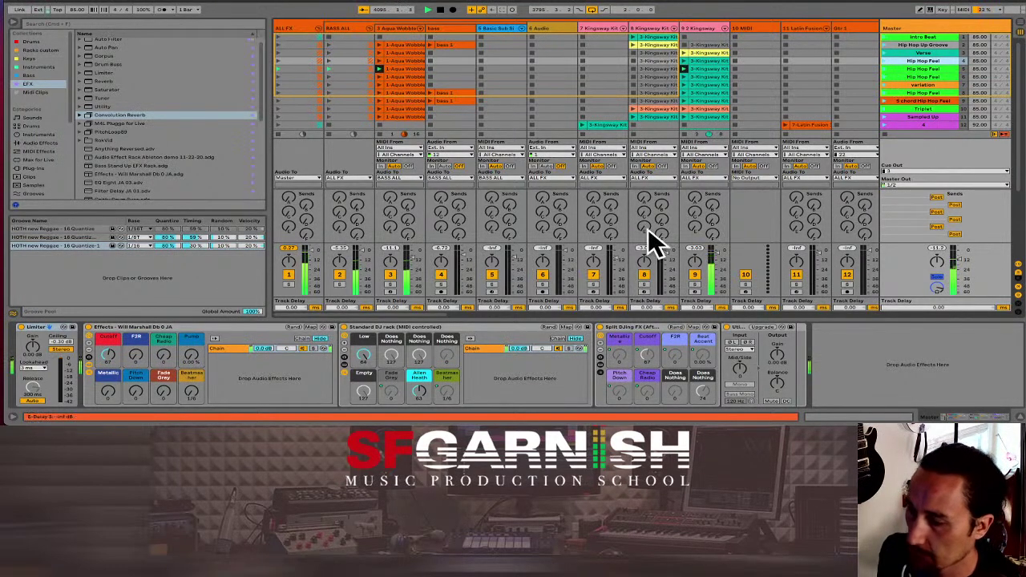
Step: Adjust the Tres track's volume slightly and launch the Hip Hop Feel scenes in rows 5 and 6
drag(419, 317, 600, 316)
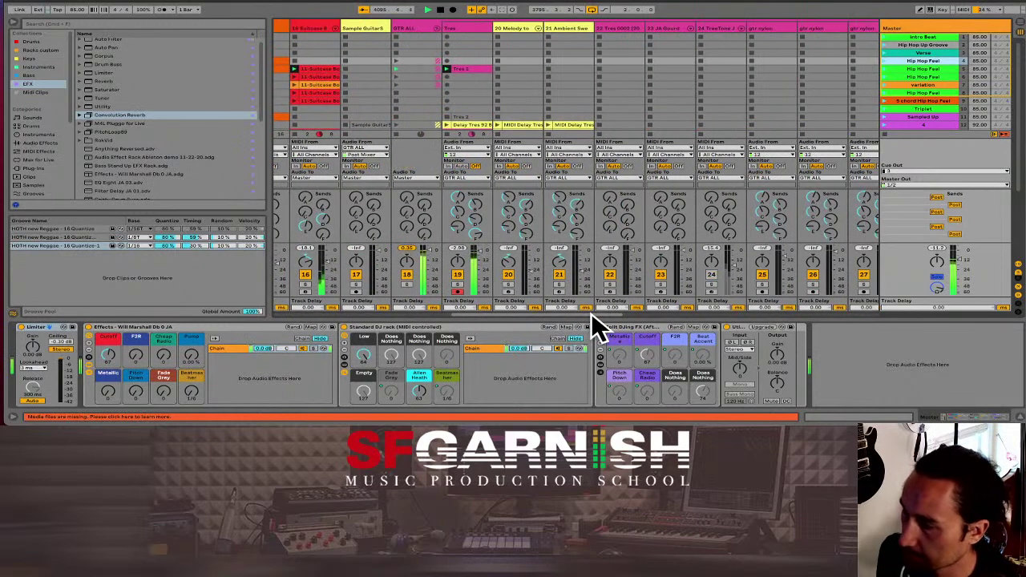
mouse_move(475, 255)
mouse_down()
mouse_move(475, 269)
mouse_move(478, 257)
mouse_up()
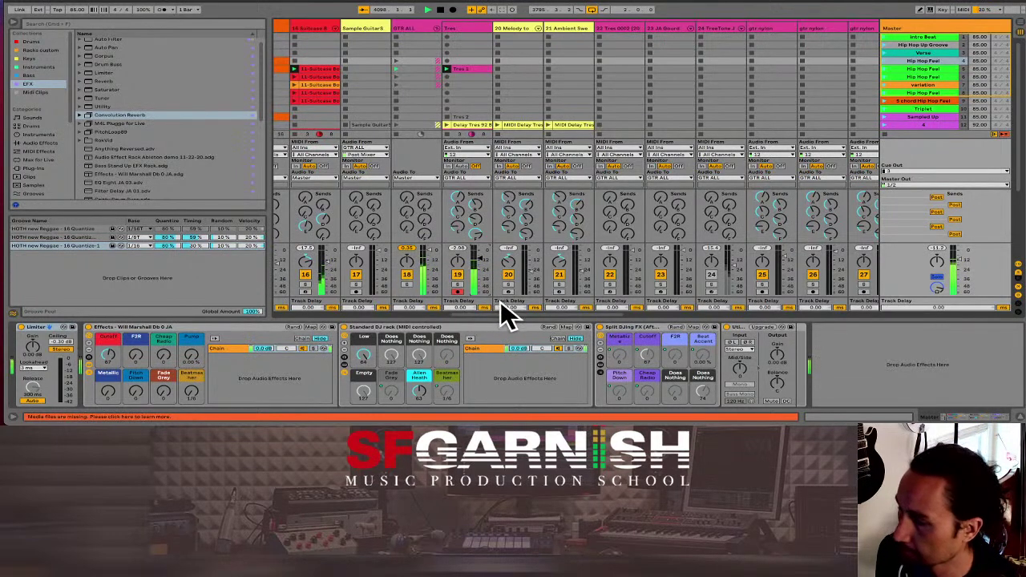
click(884, 67)
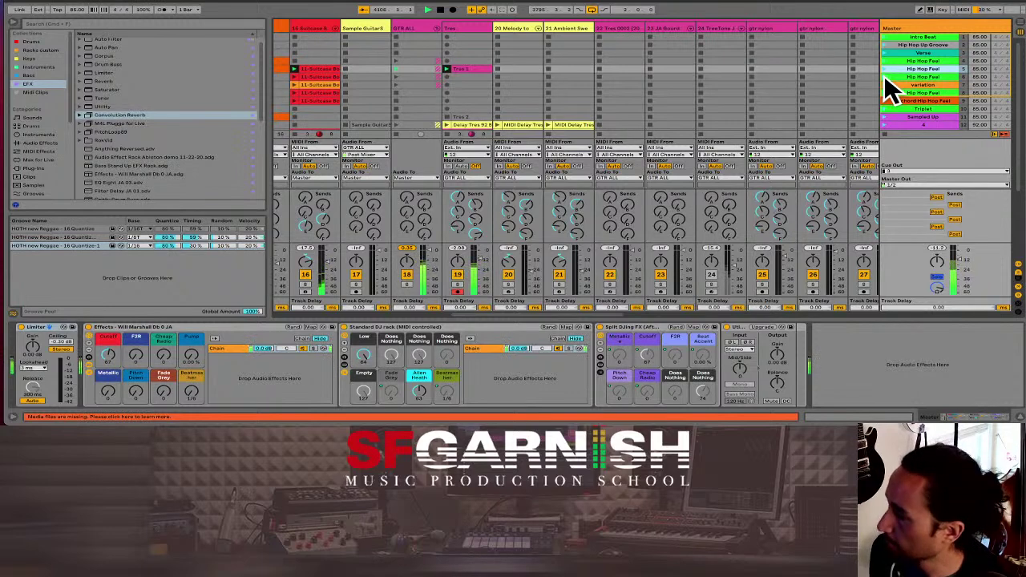
click(885, 76)
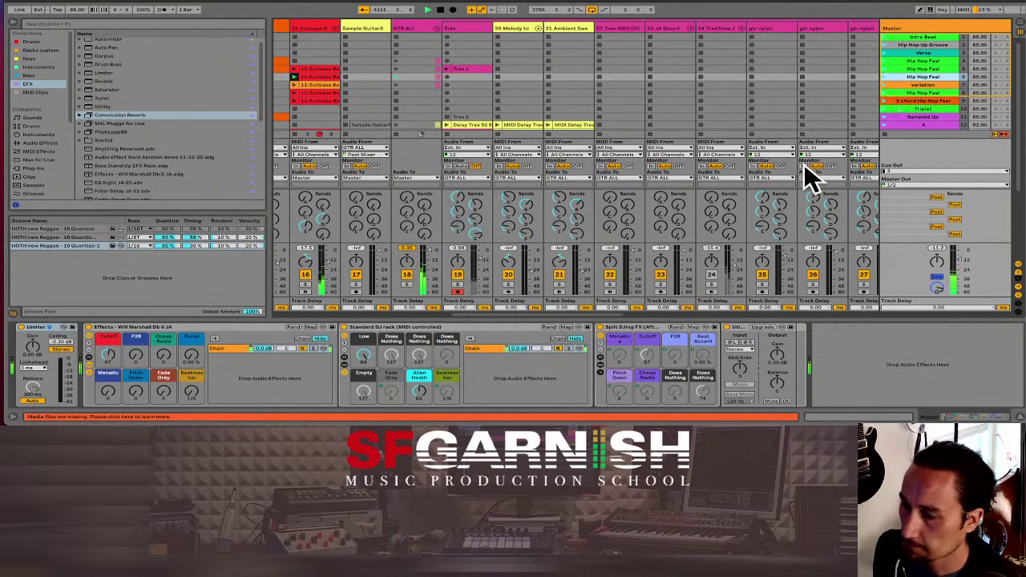
Step: Hide the browser to show more tracks and launch the variation scene in row 7
drag(549, 310, 353, 311)
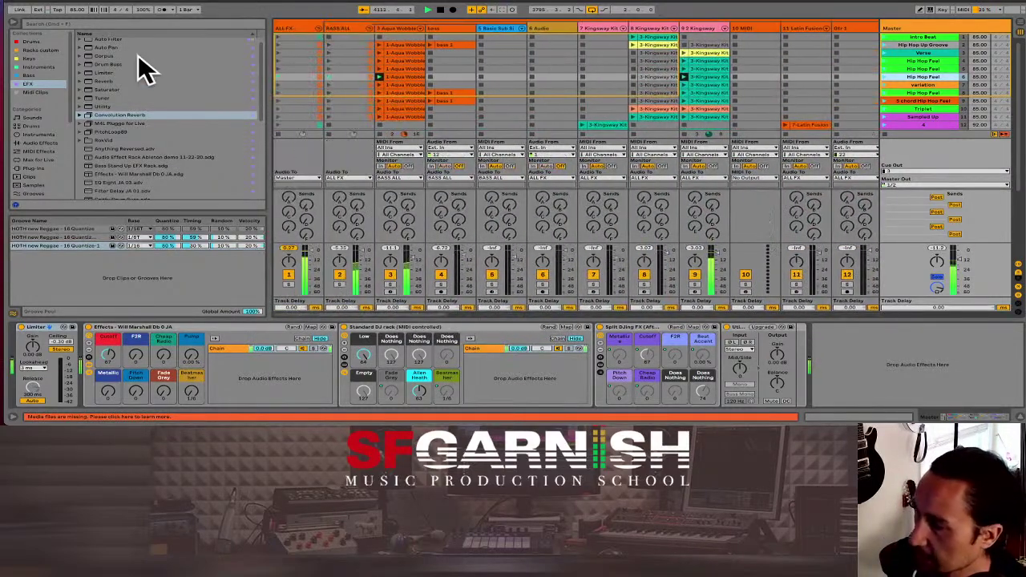
click(12, 24)
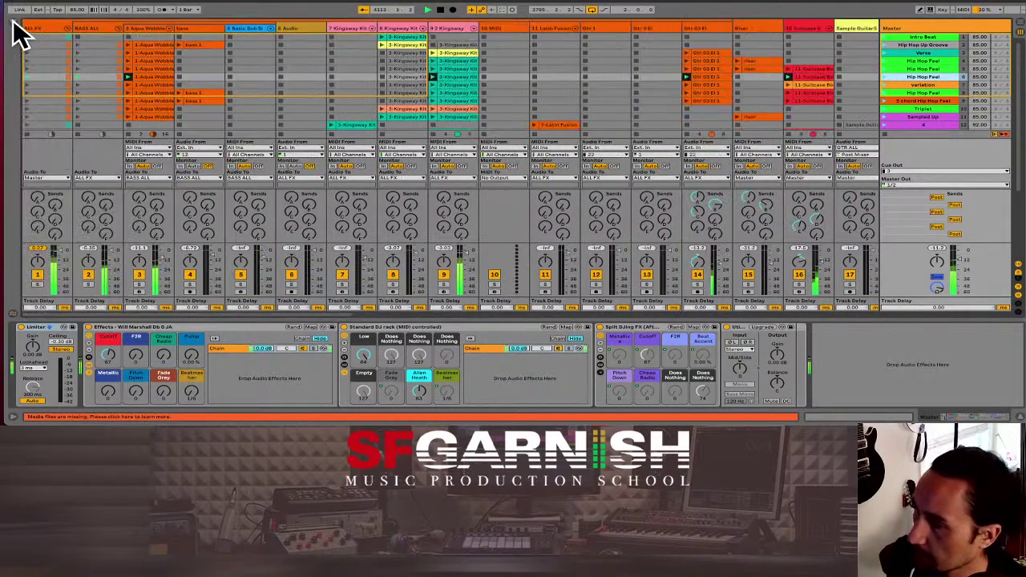
click(884, 84)
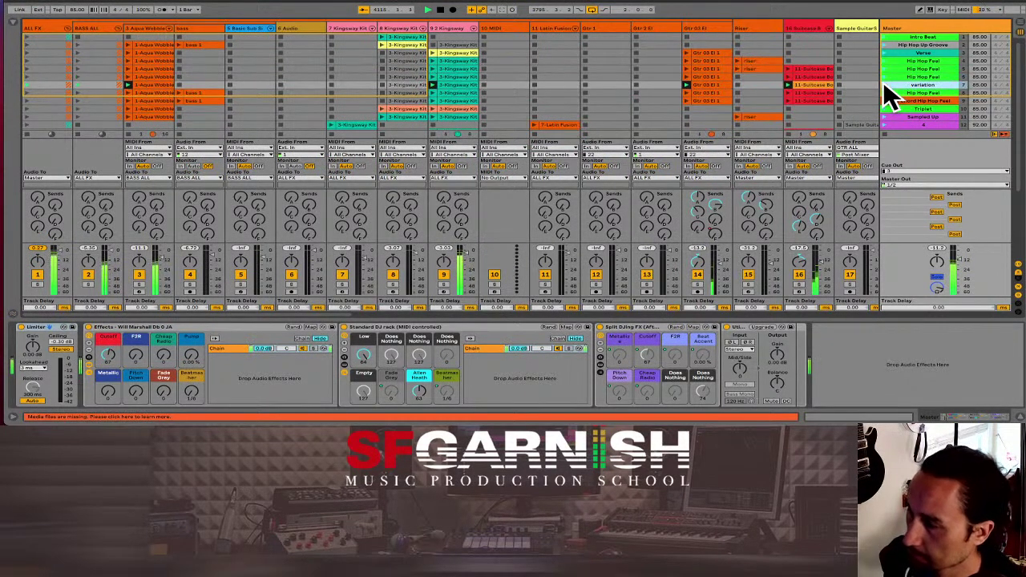
click(410, 45)
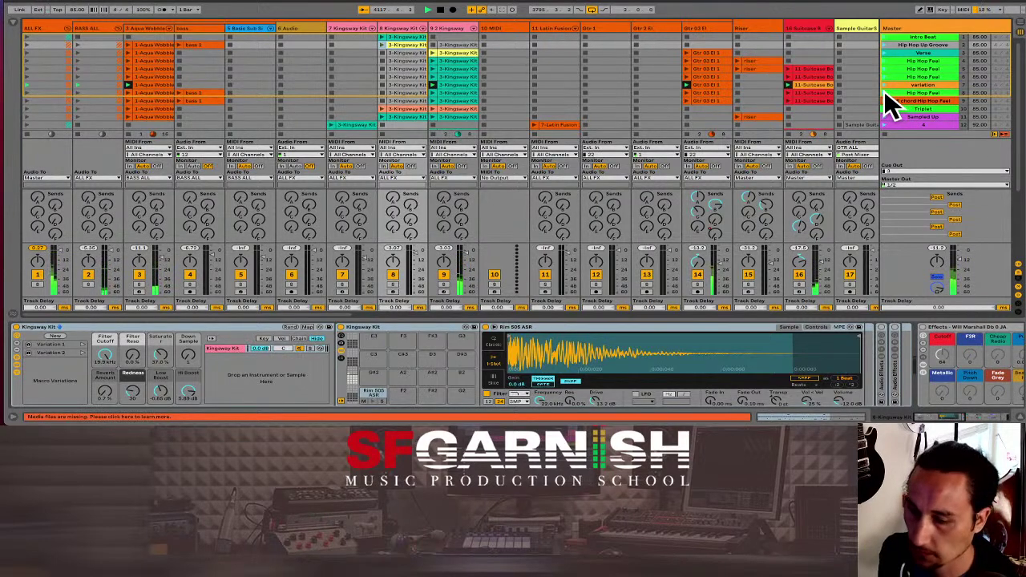
click(883, 90)
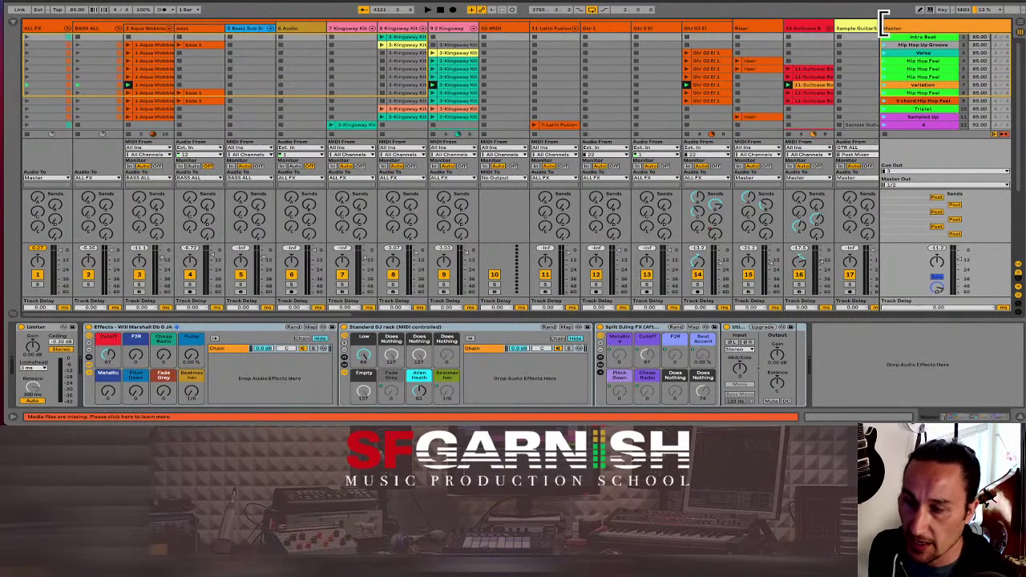
Step: Narrow the Master track column and set the tempo of scene 12 to 92 BPM
mouse_move(889, 24)
mouse_down()
mouse_move(963, 24)
mouse_move(888, 24)
mouse_up()
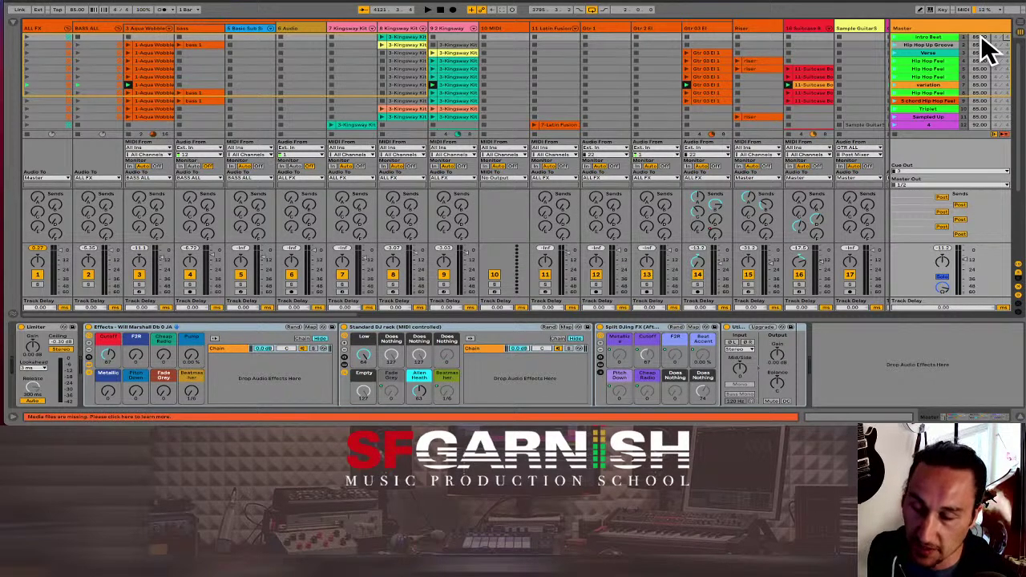
scroll(934, 116, down, 2)
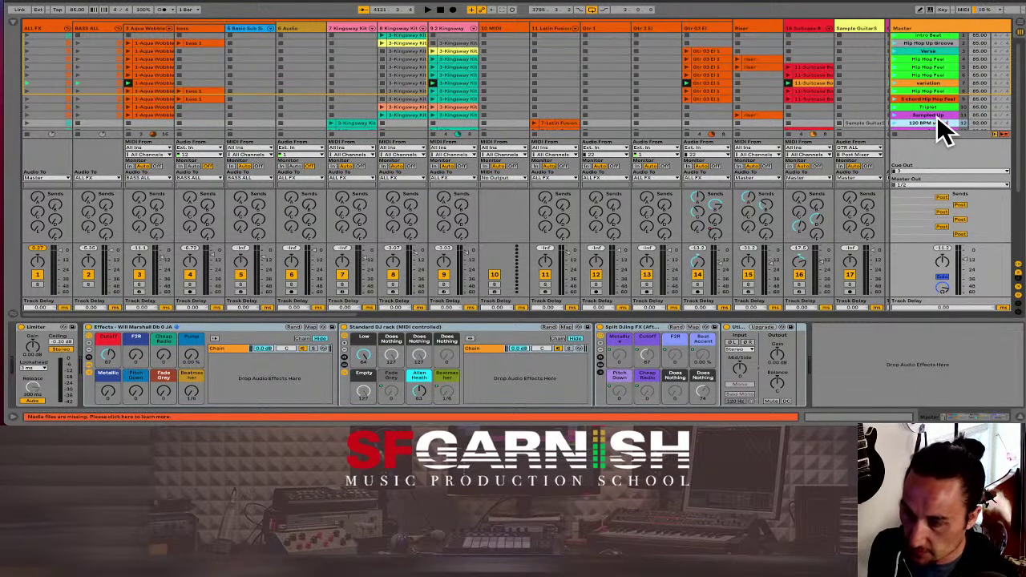
scroll(939, 106, down, 1)
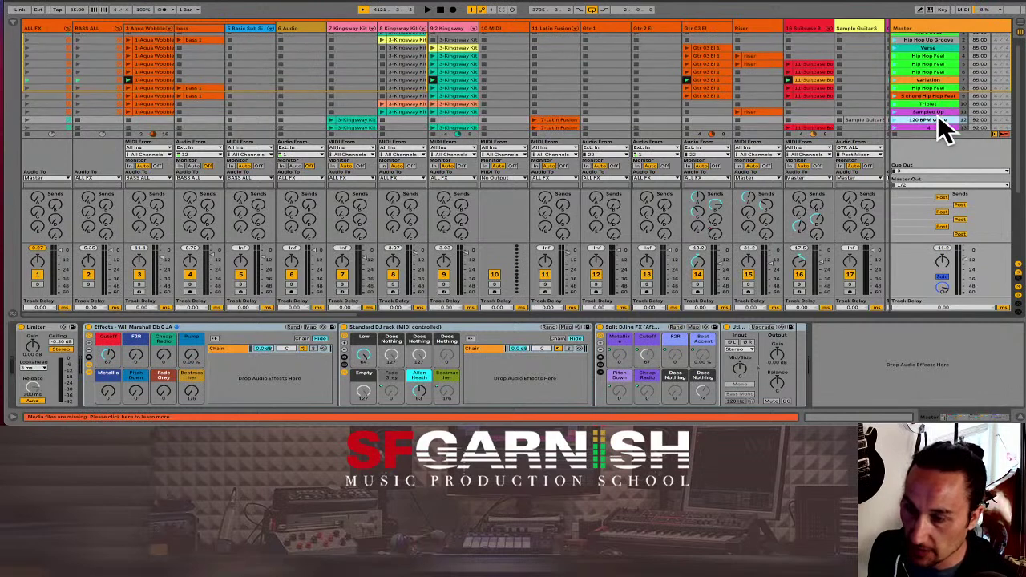
click(980, 121)
text(92)
key(Return)
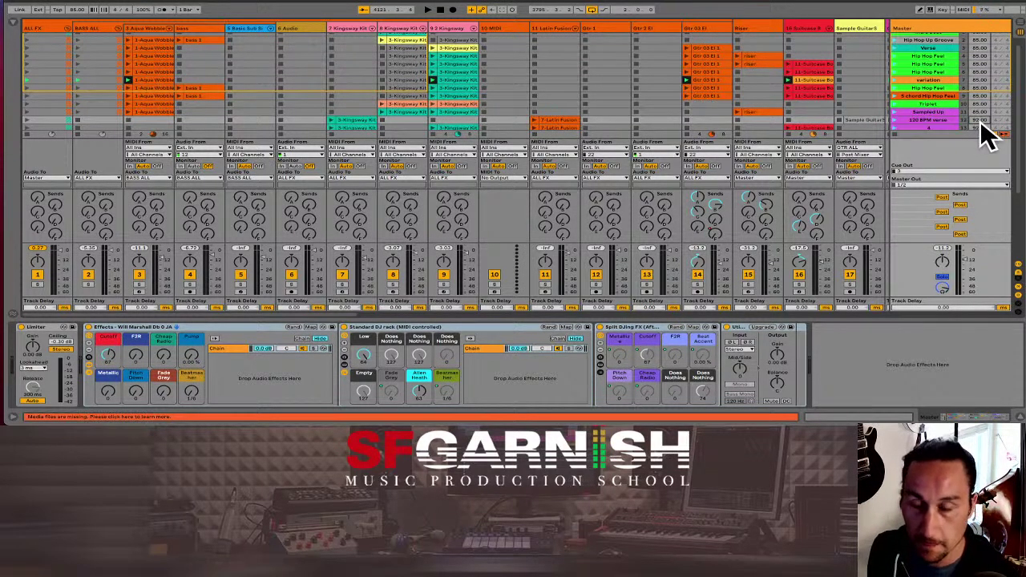
Step: Rename scene 12 to 4 and widen the Master track column back to its earlier size
click(934, 124)
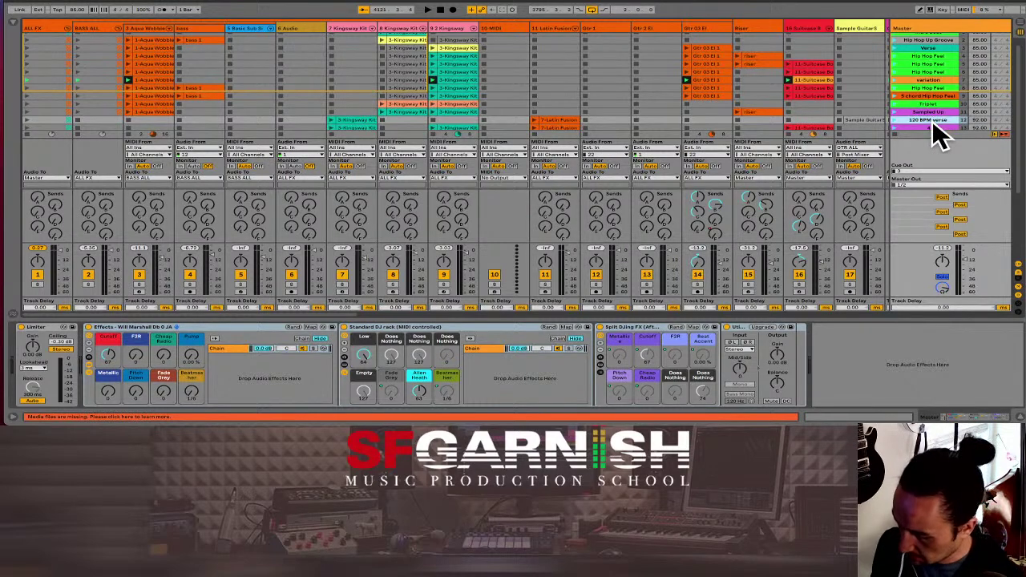
key(super+r)
text(4)
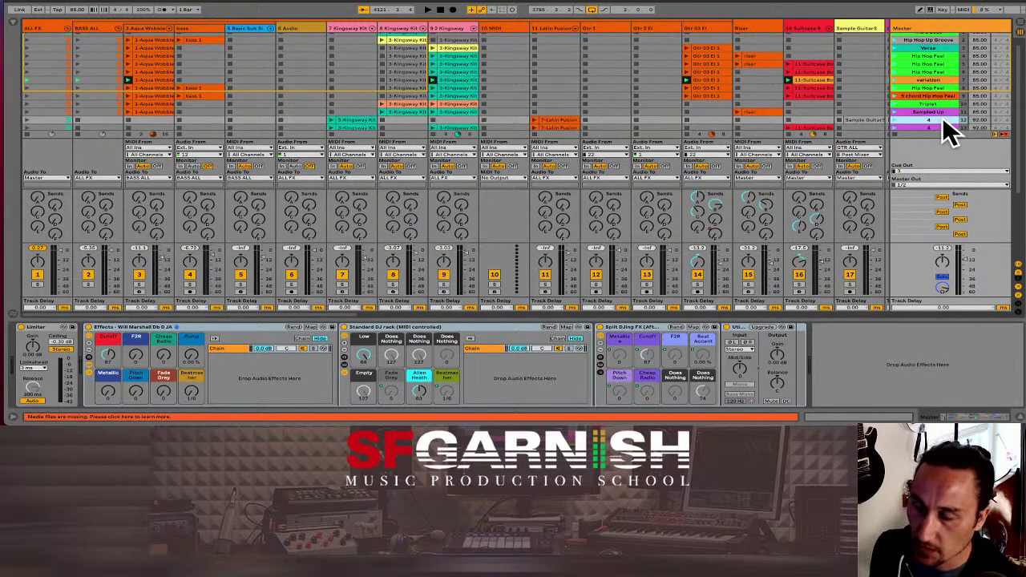
scroll(935, 96, up, 1)
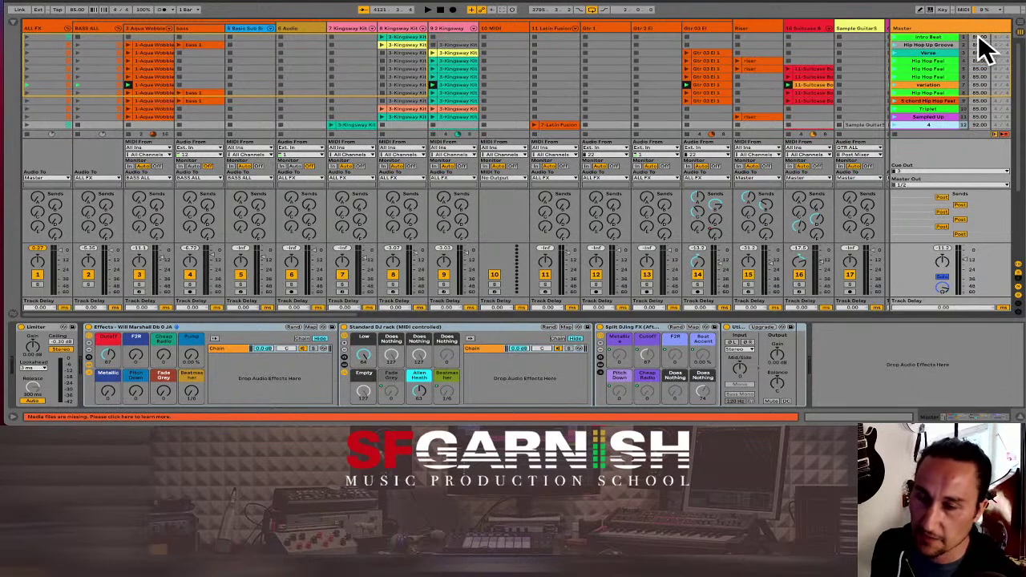
mouse_move(894, 24)
mouse_down()
mouse_move(901, 33)
mouse_move(882, 37)
mouse_up()
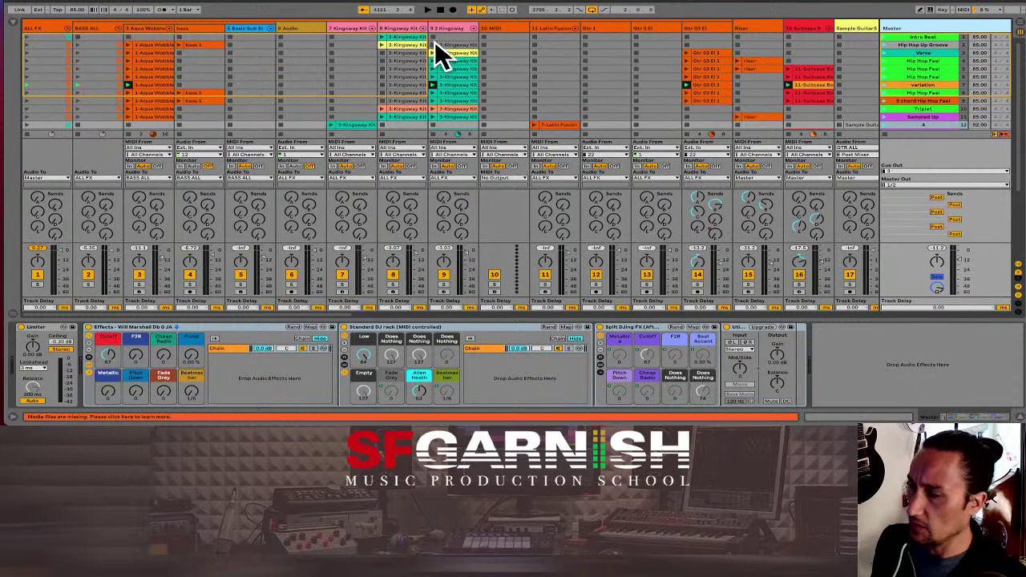
Step: Open the Kingsway track's Verse clip in the note editor and display both its Velocity and Chance lanes
click(461, 52)
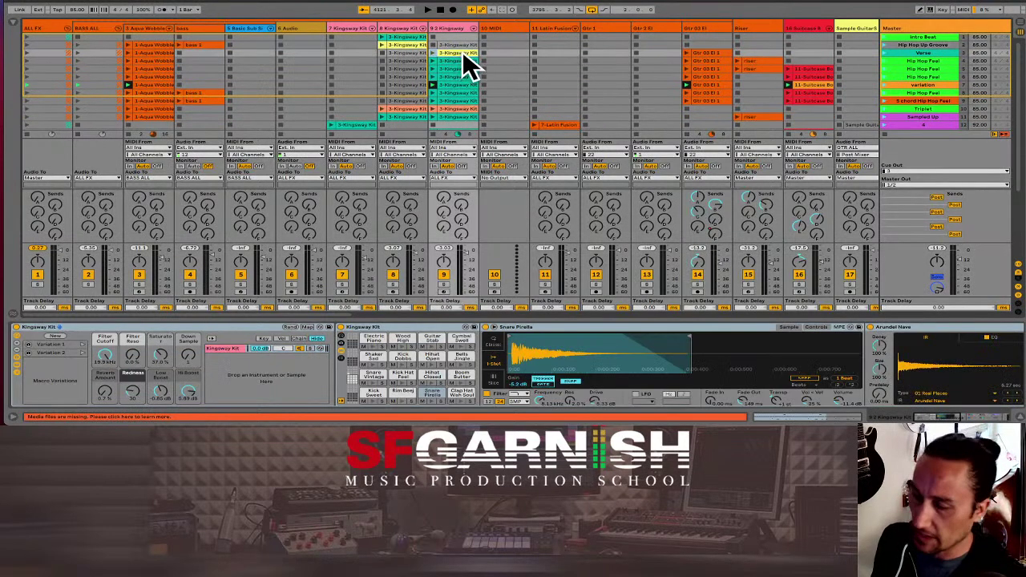
click(791, 417)
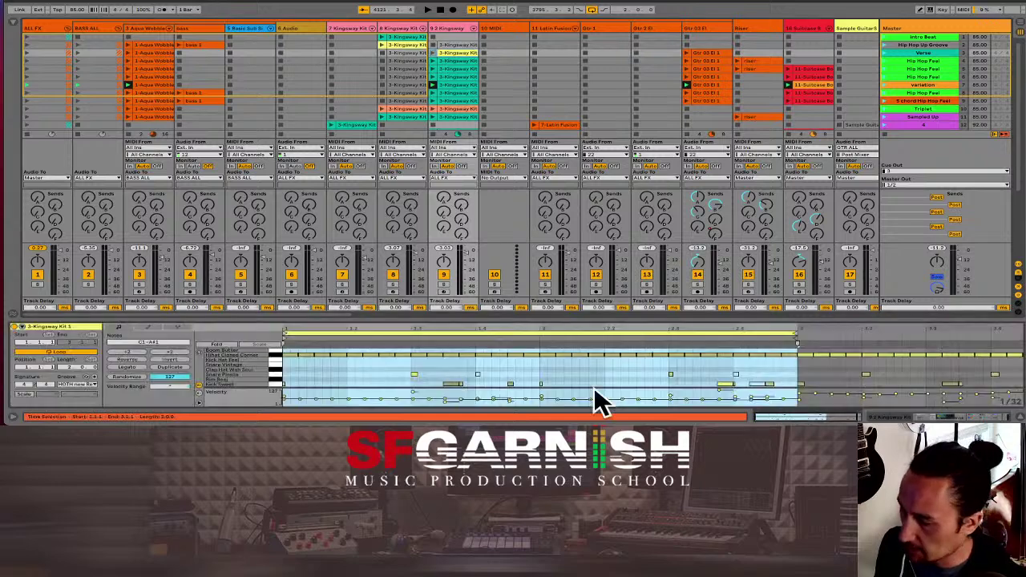
click(200, 398)
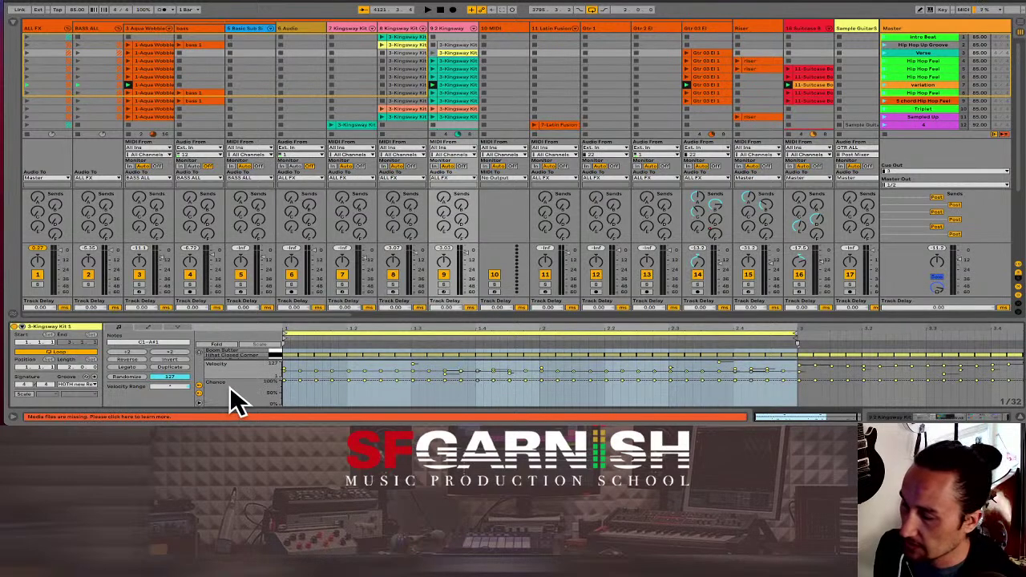
click(199, 387)
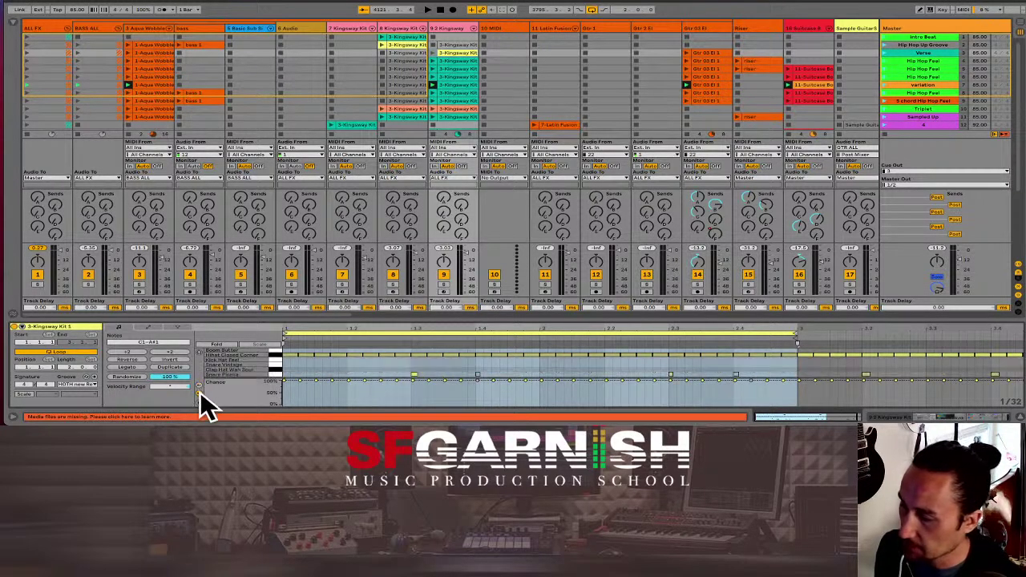
click(199, 385)
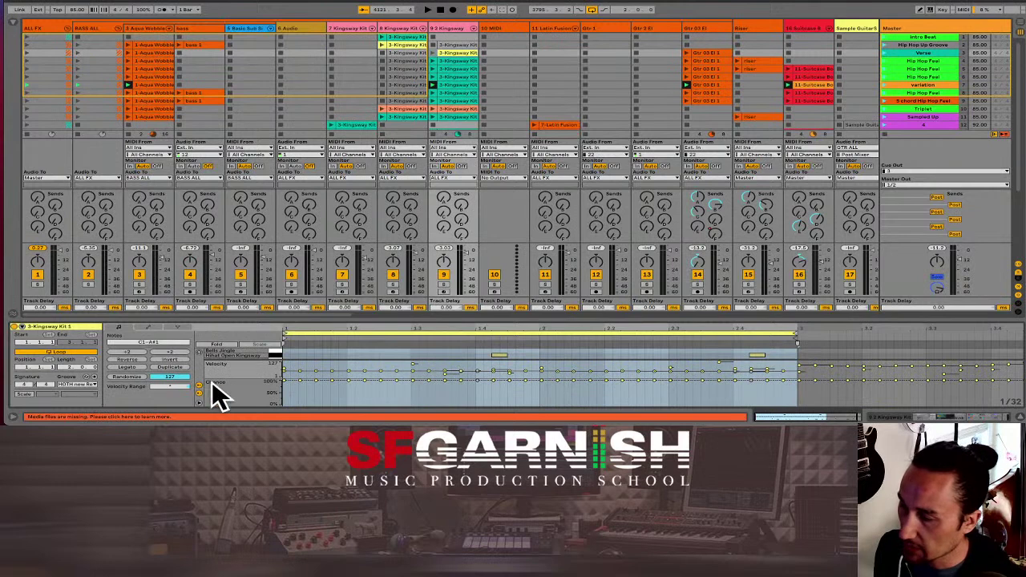
Step: Select the Kingsway track's clip in scene 4 and switch back and forth between its note editor and the device chain
click(454, 60)
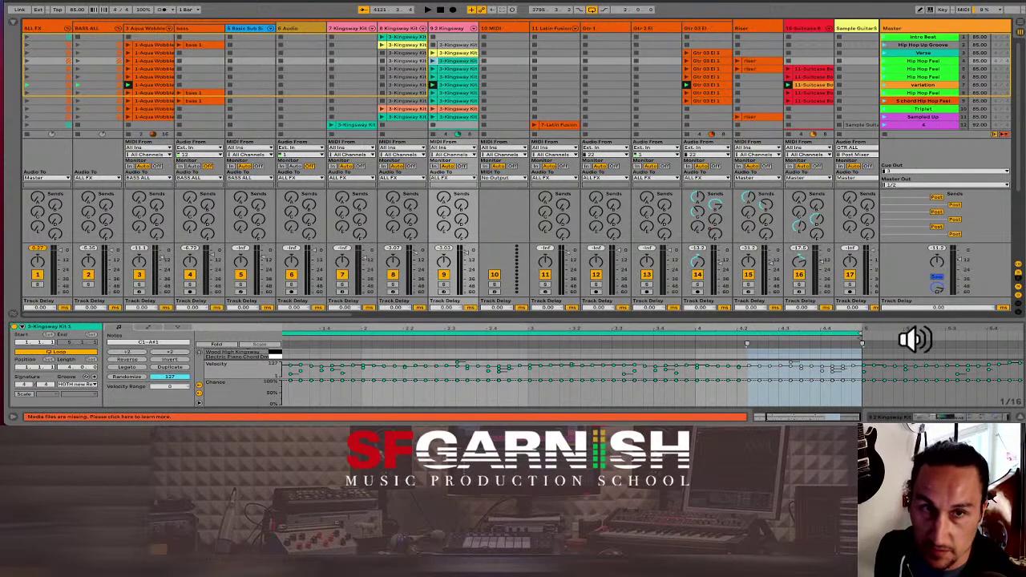
click(933, 420)
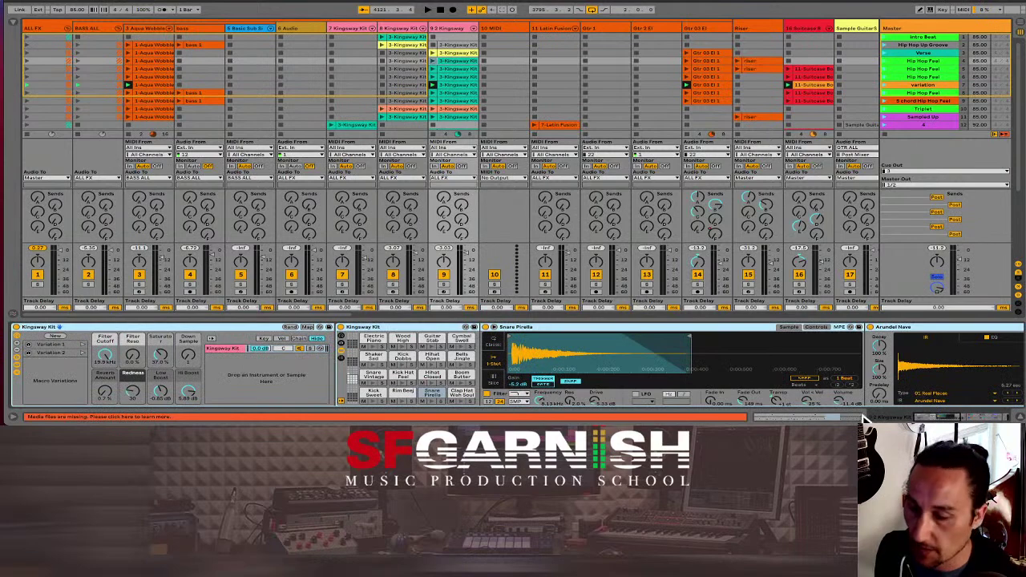
click(929, 422)
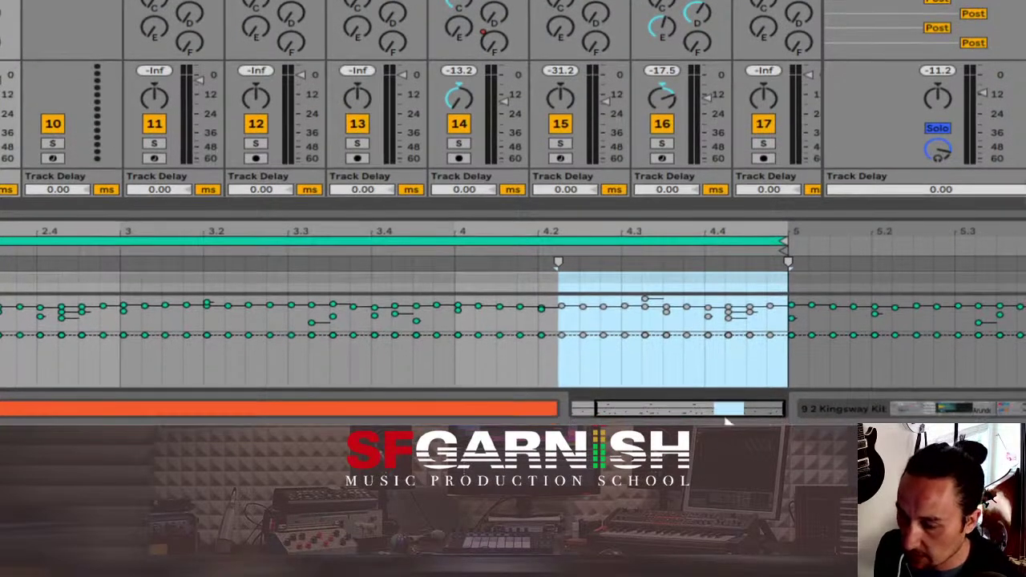
click(929, 409)
click(703, 409)
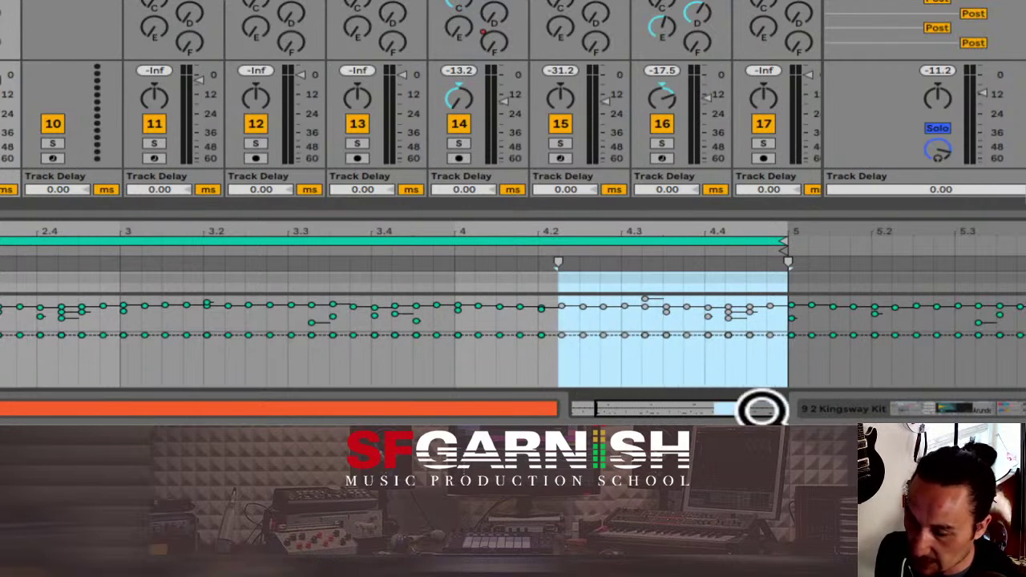
click(940, 411)
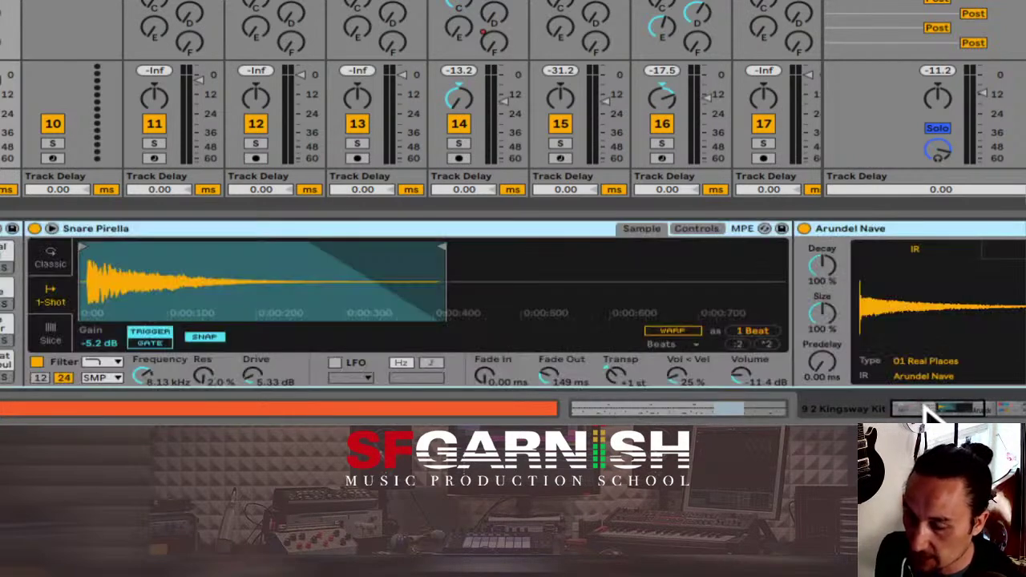
click(692, 409)
click(929, 413)
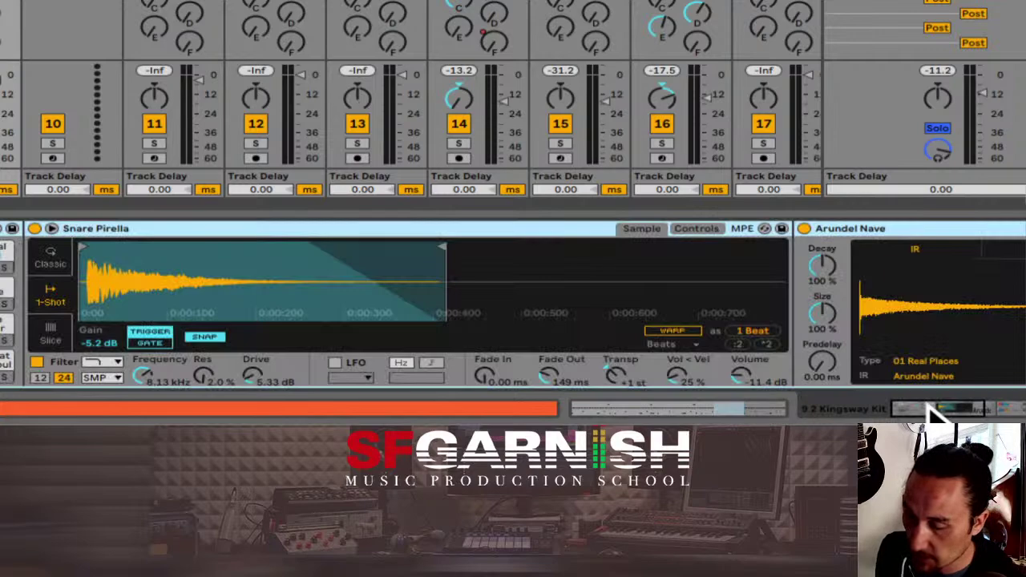
click(702, 411)
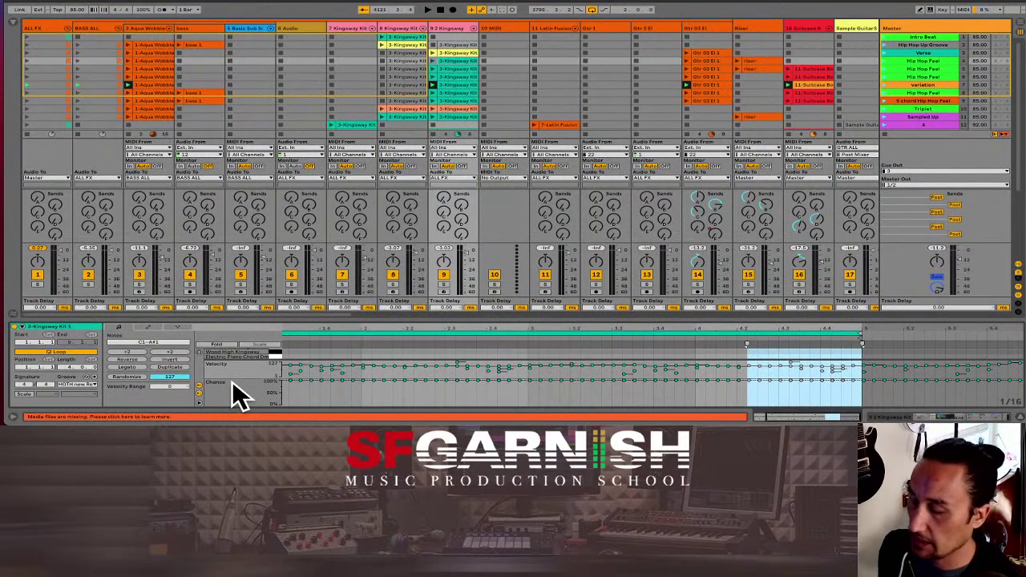
Step: Hide the Velocity and Chance lanes of the Kingsway clip and display its envelope settings
click(199, 392)
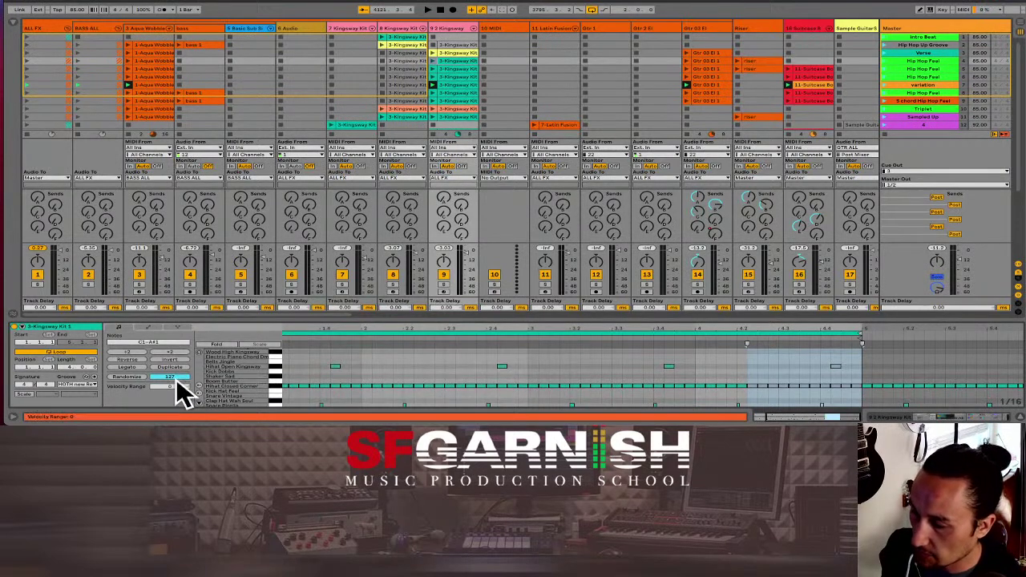
click(146, 327)
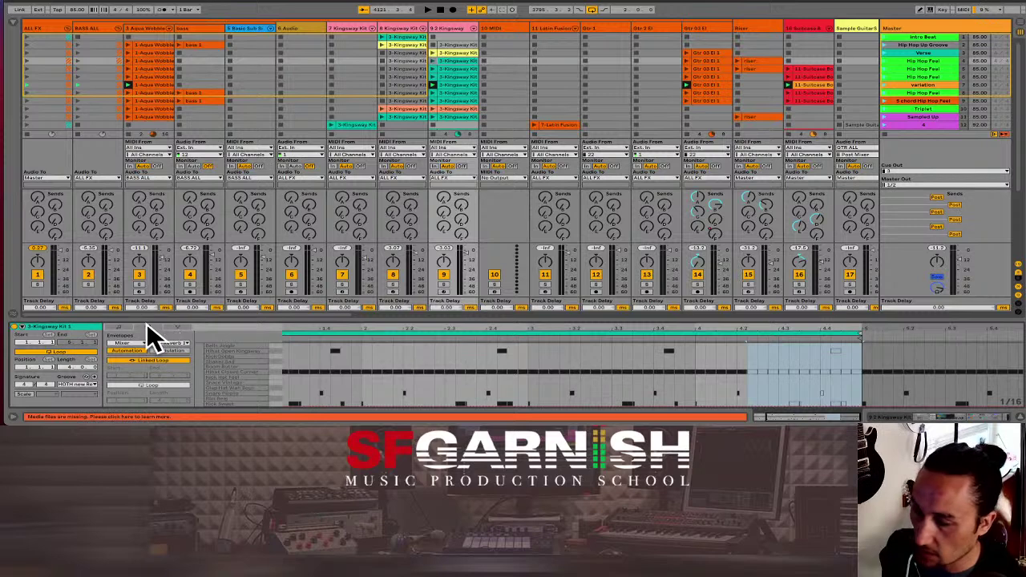
Step: Compare the Kingsway clip's note expression, notes and envelope views, finishing on its envelopes
click(180, 326)
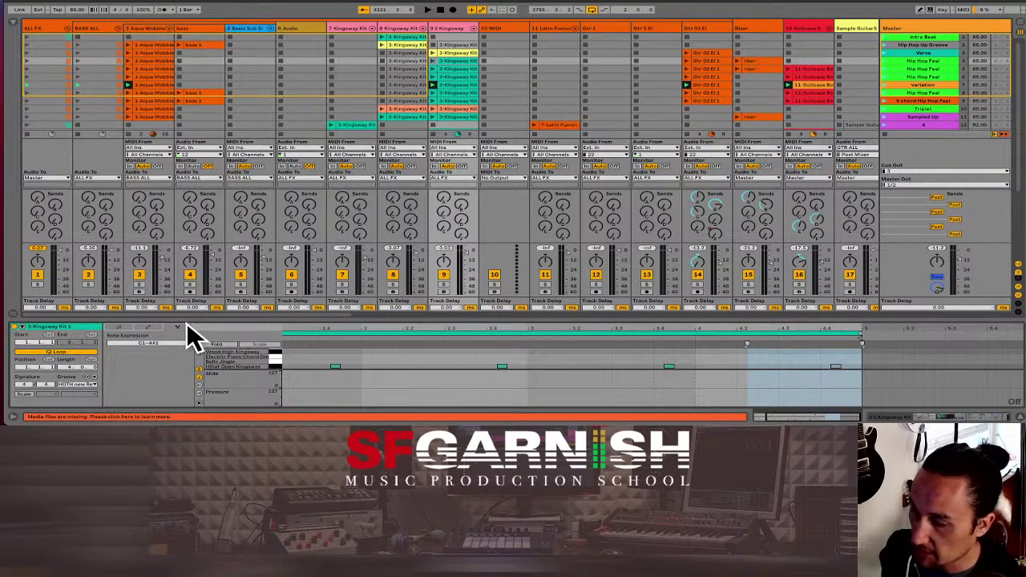
click(114, 327)
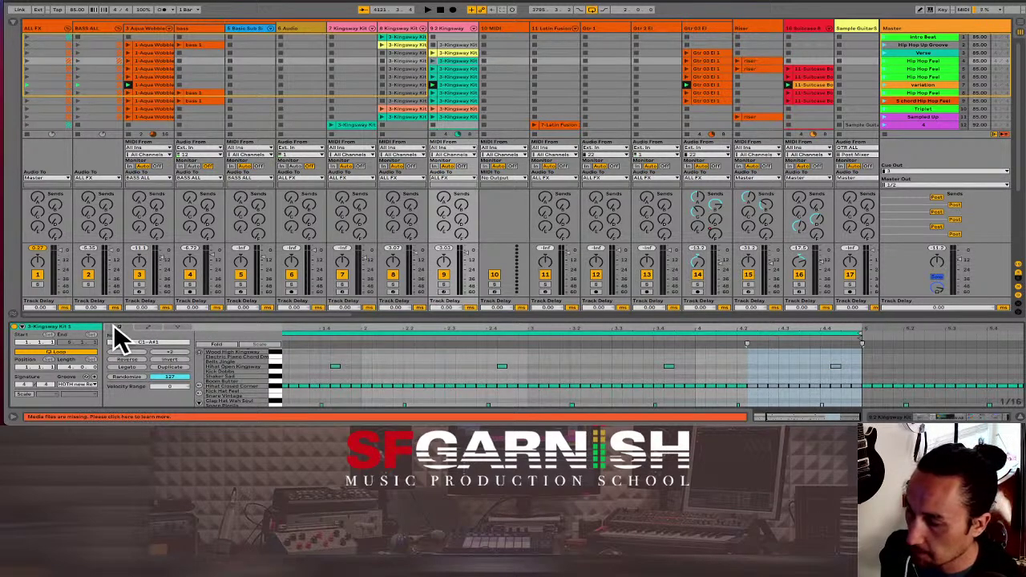
scroll(248, 385, down, 2)
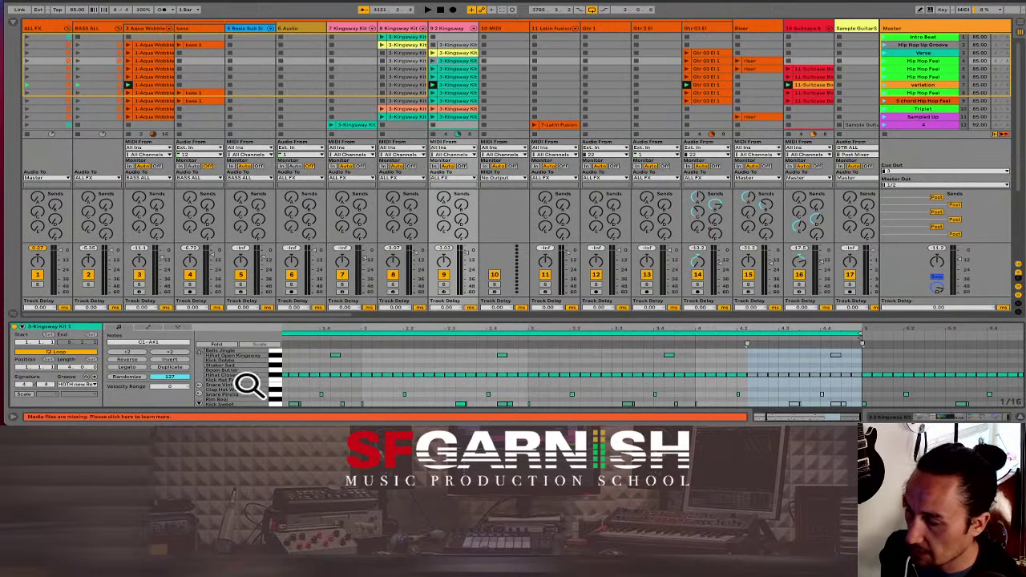
click(156, 329)
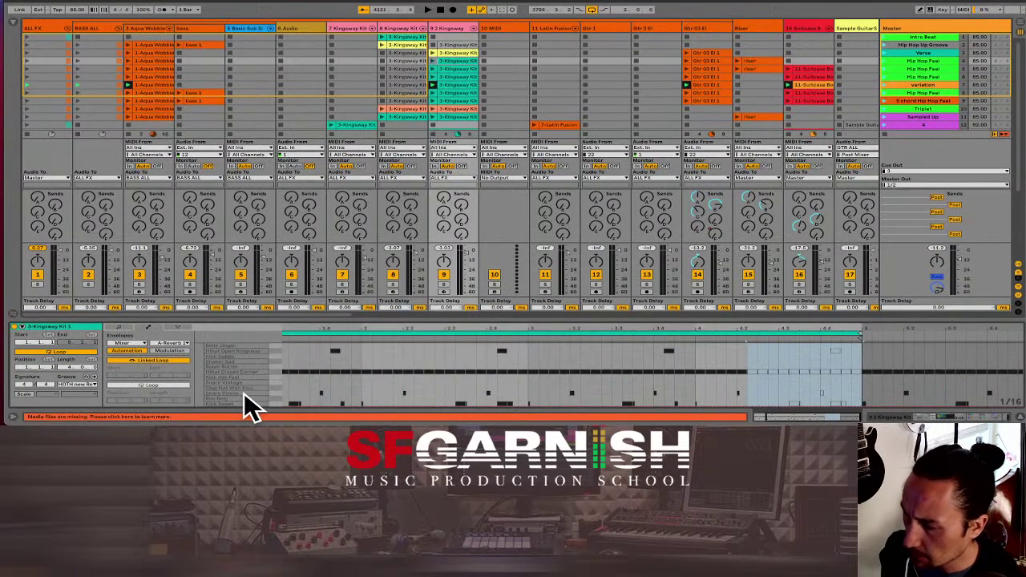
click(121, 328)
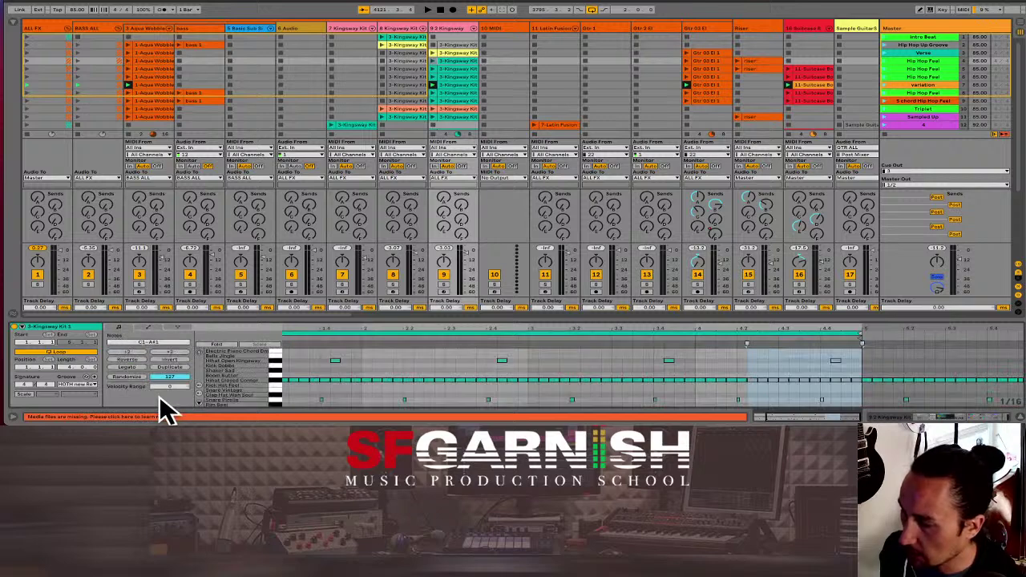
click(148, 327)
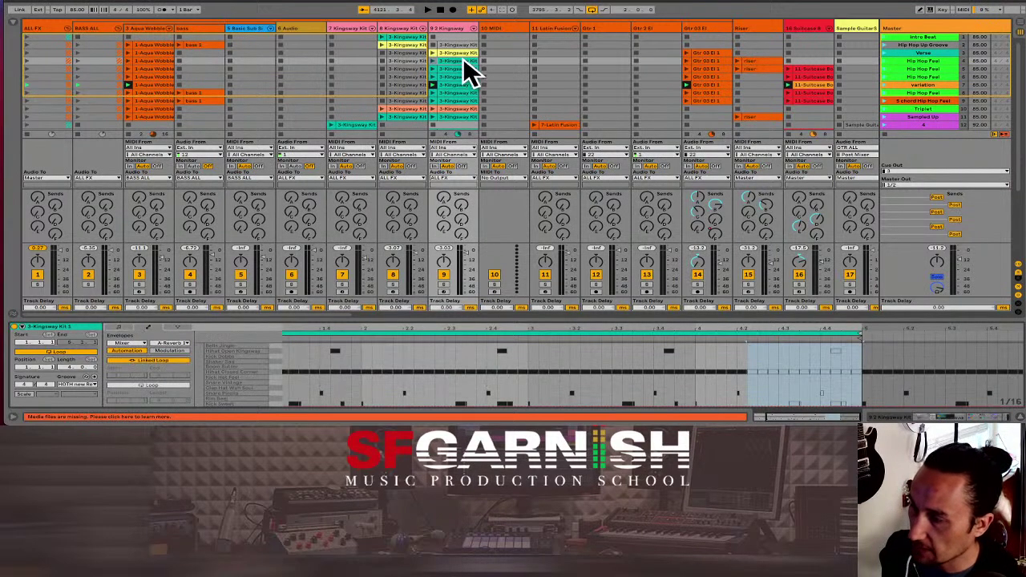
Step: Enlarge the clip editor, look at an Aqua Wobble clip's notes, and return to the Kingsway clip's envelopes
drag(372, 321, 373, 264)
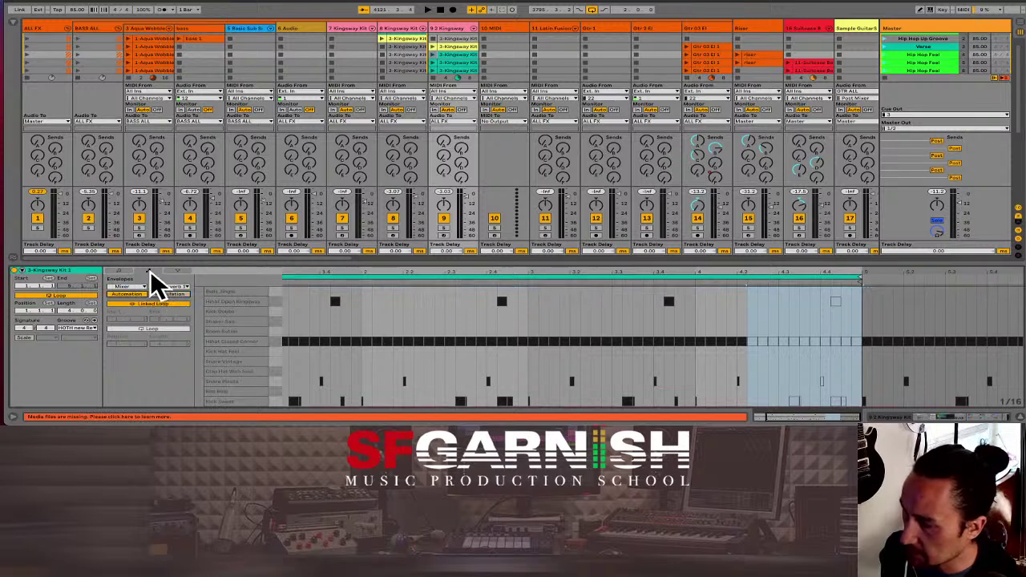
click(150, 53)
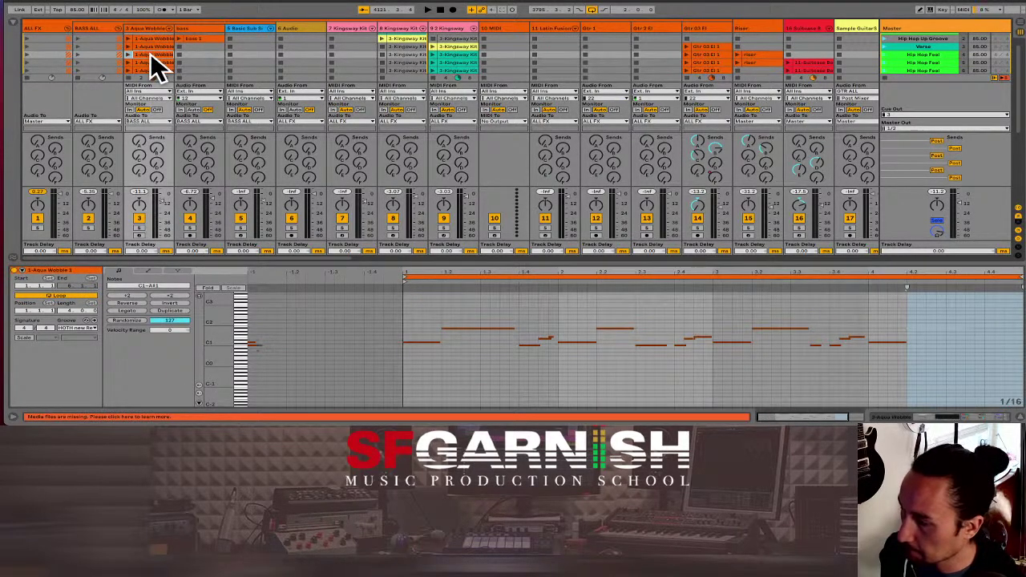
click(455, 51)
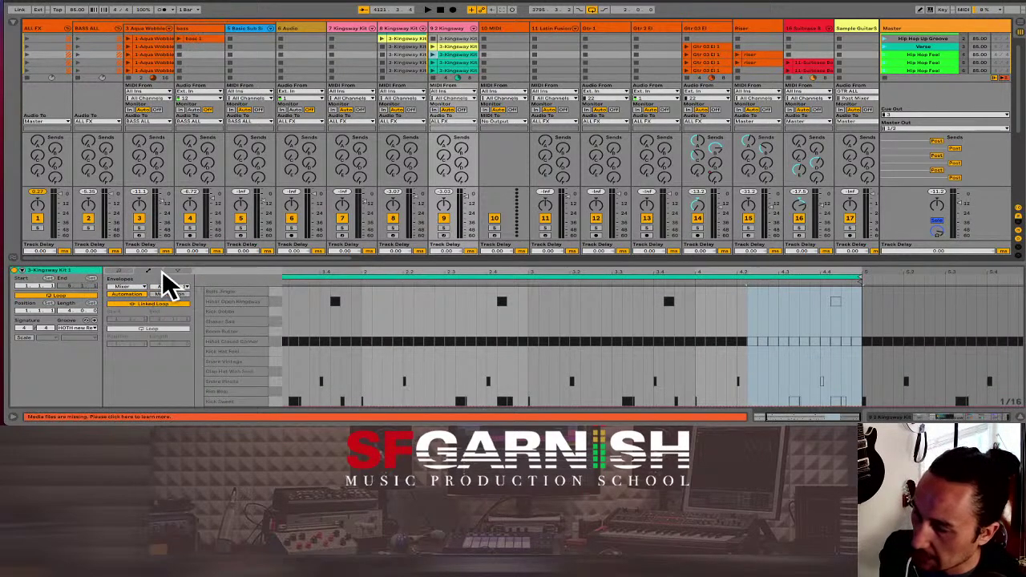
click(120, 271)
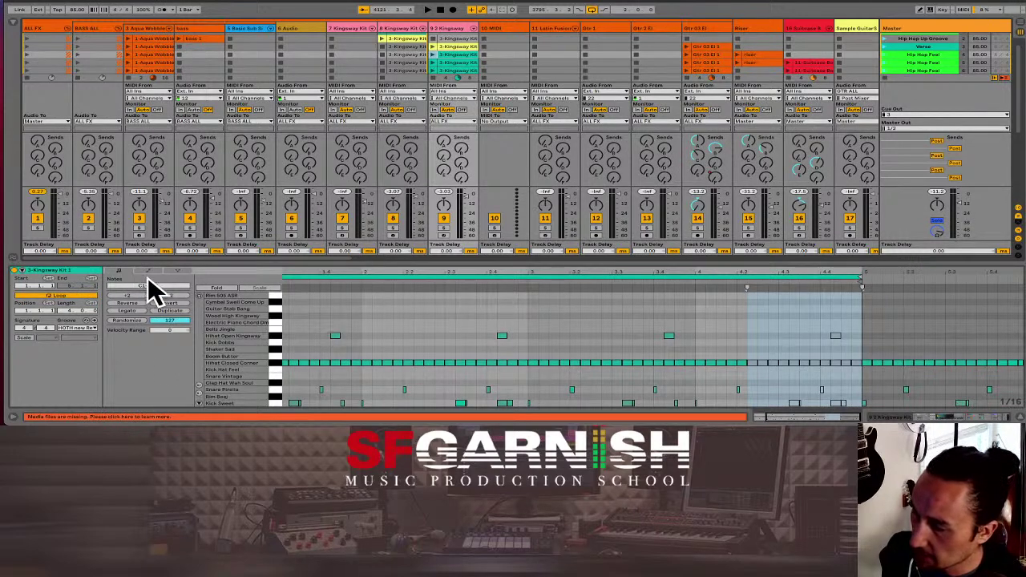
click(151, 269)
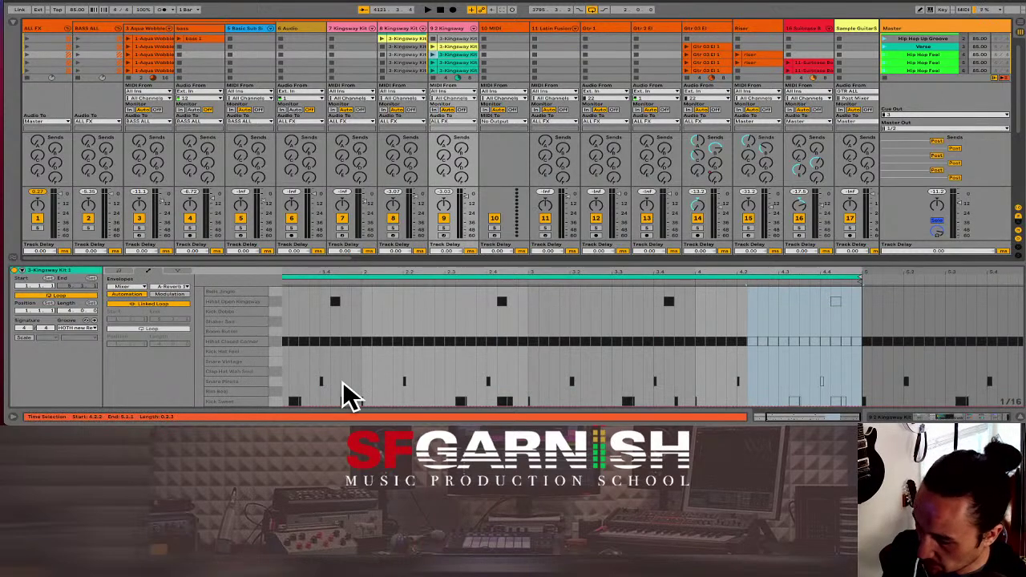
Step: Draw a stepped curve with three humps in the Kingsway clip's A-Reverb send envelope using Draw Mode
key(b)
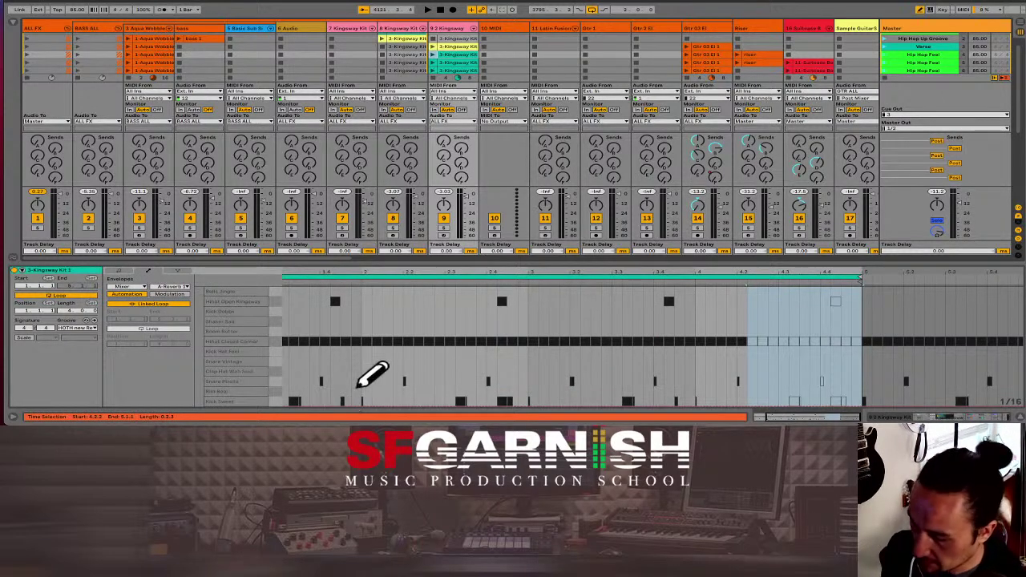
mouse_move(387, 394)
mouse_down()
mouse_move(463, 352)
mouse_move(602, 357)
mouse_move(692, 401)
mouse_move(773, 355)
mouse_move(728, 354)
mouse_move(847, 393)
mouse_up()
drag(704, 393, 740, 365)
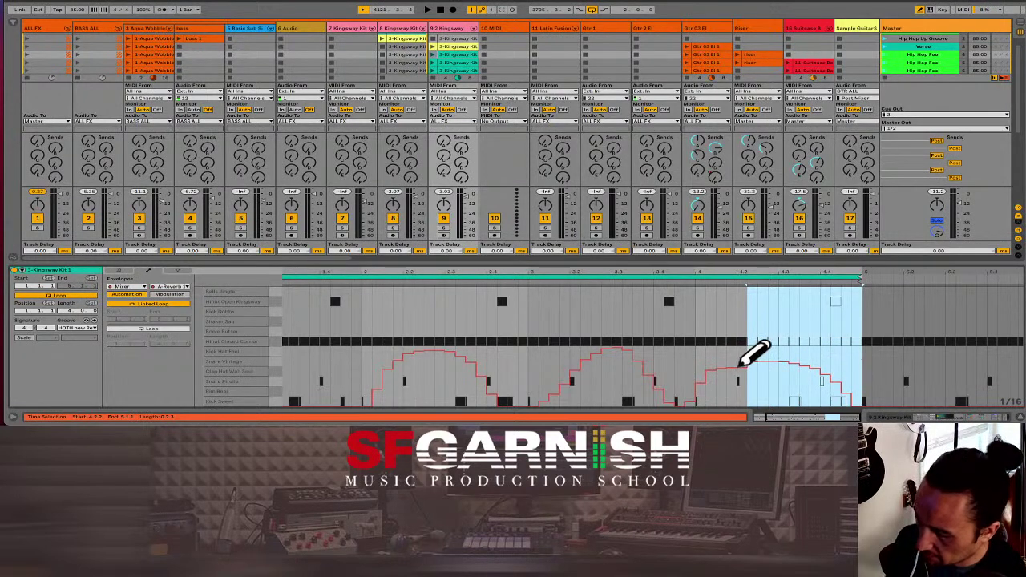
Step: Turn off grid snapping in the Kingsway clip's editor
key(super+shift+4)
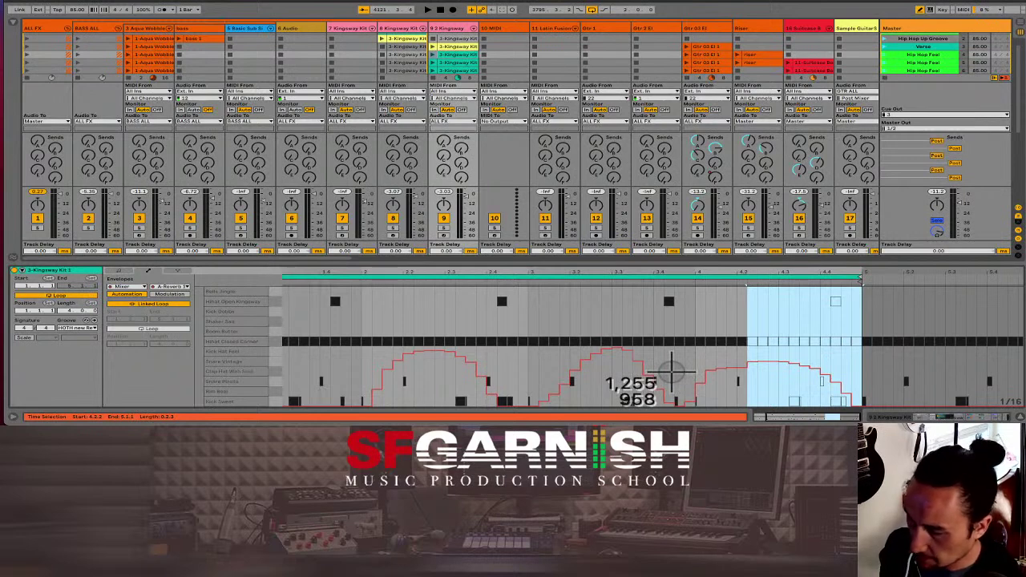
key(Escape)
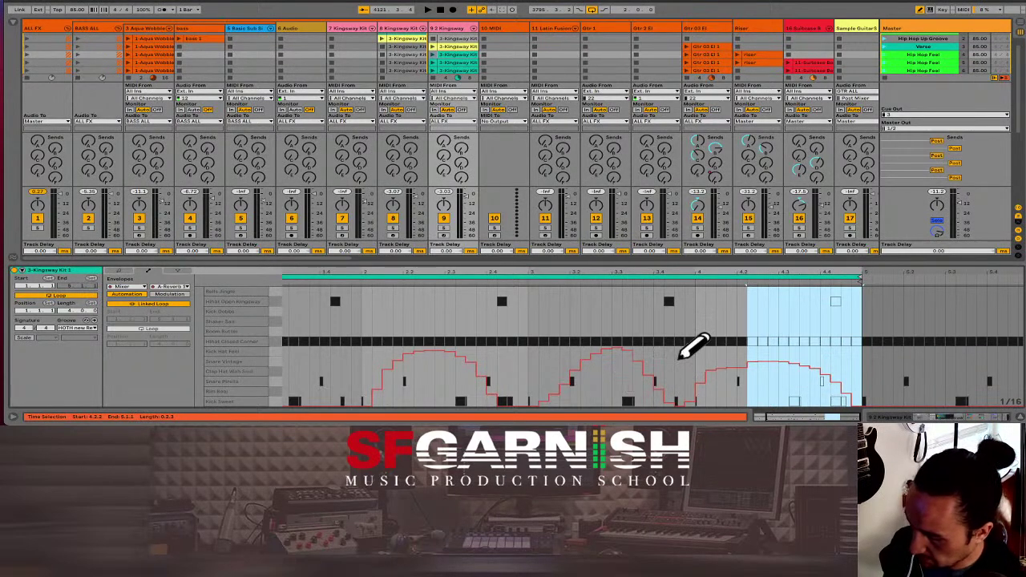
key(super+4)
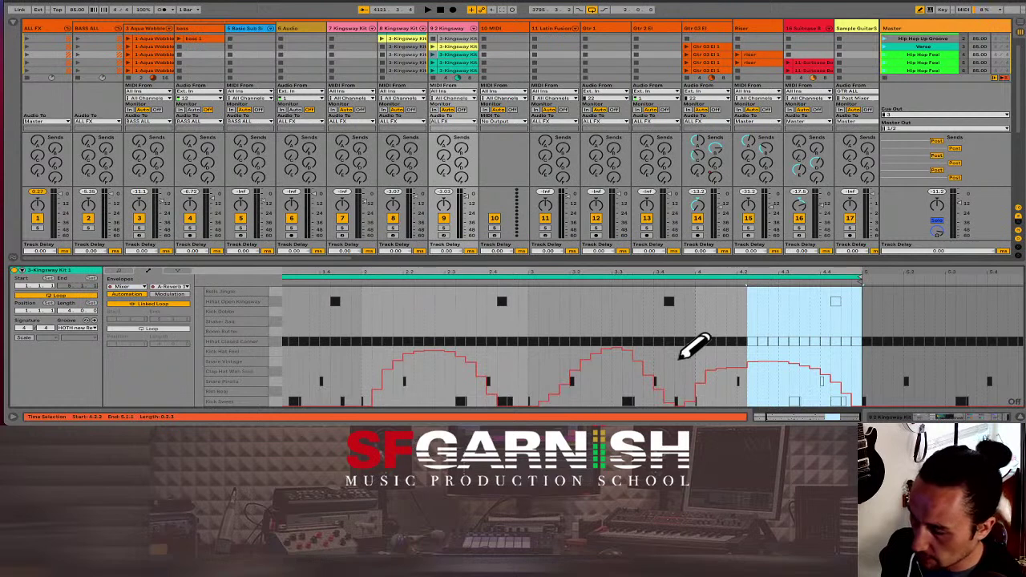
Step: Try a smooth freehand wave in the A-Reverb send envelope and undo both drawn curves
mouse_move(339, 404)
mouse_down()
mouse_move(470, 374)
mouse_move(675, 366)
mouse_move(850, 395)
mouse_move(553, 353)
mouse_move(371, 373)
mouse_move(284, 405)
mouse_move(378, 360)
mouse_move(473, 383)
mouse_move(671, 371)
mouse_move(803, 398)
mouse_move(868, 383)
mouse_up()
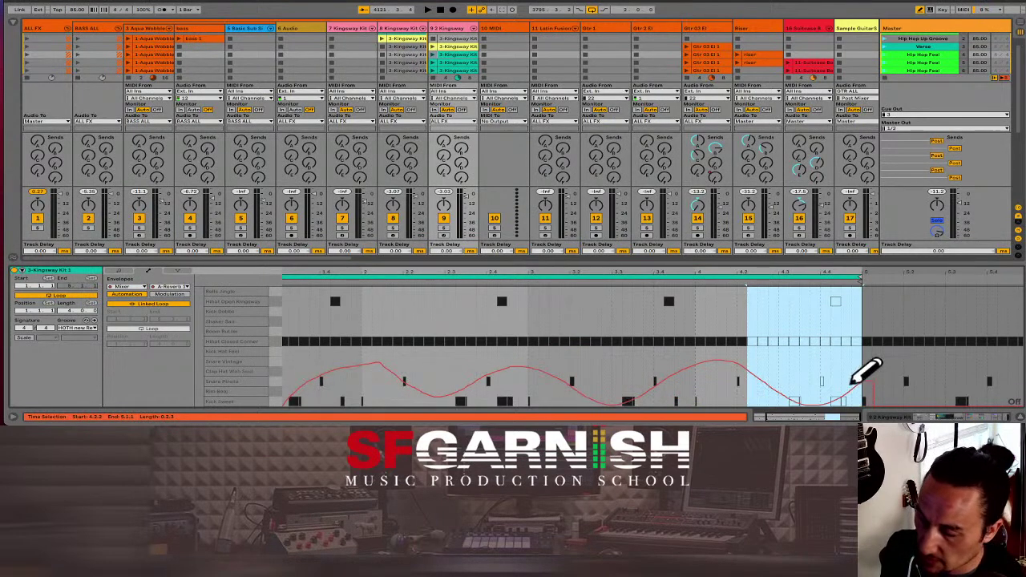
key(ctrl+z)
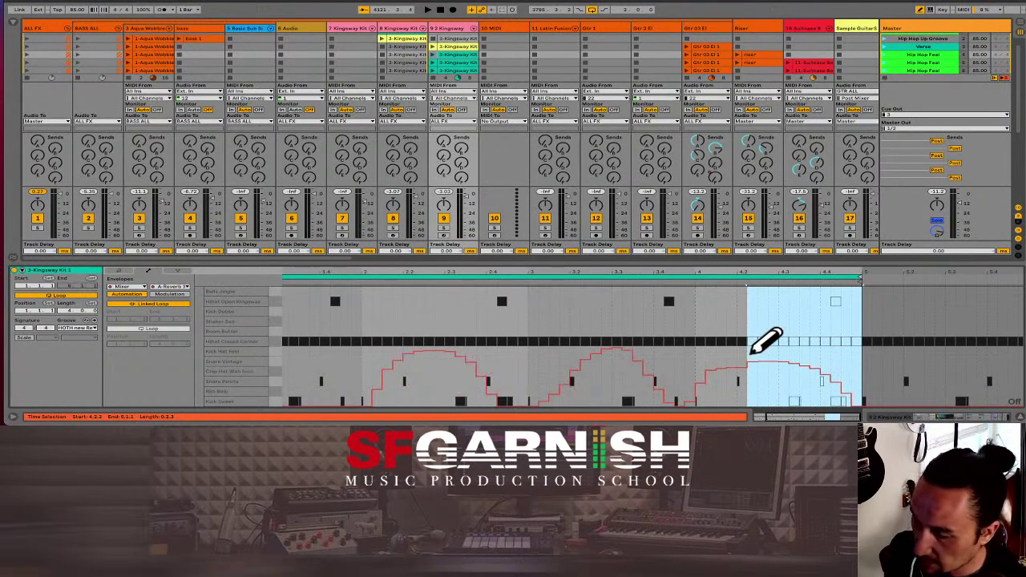
key(ctrl+z)
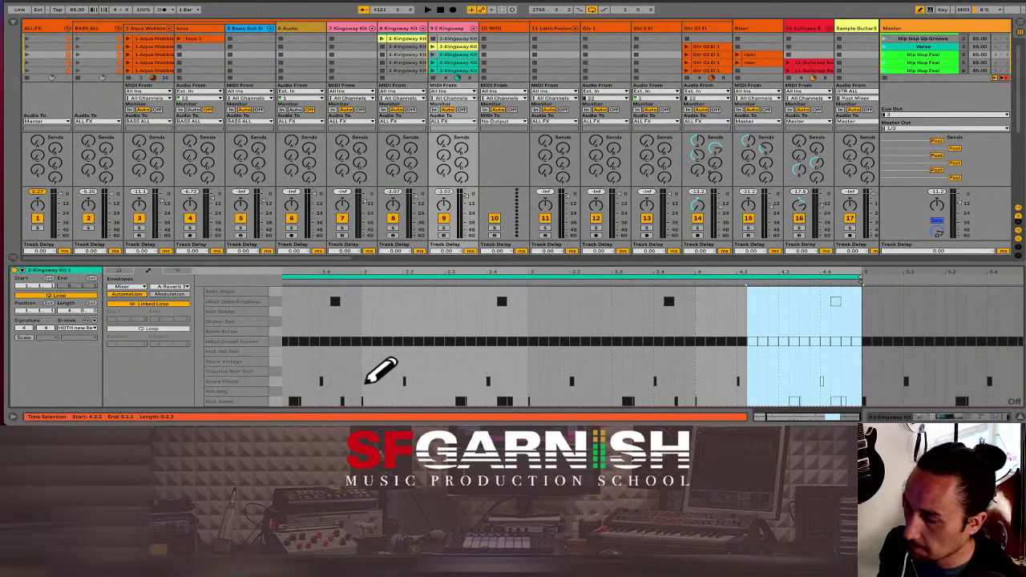
Step: Return to the Kingsway clip's notes and toggle the Velocity and Chance lanes, leaving both displayed
click(122, 271)
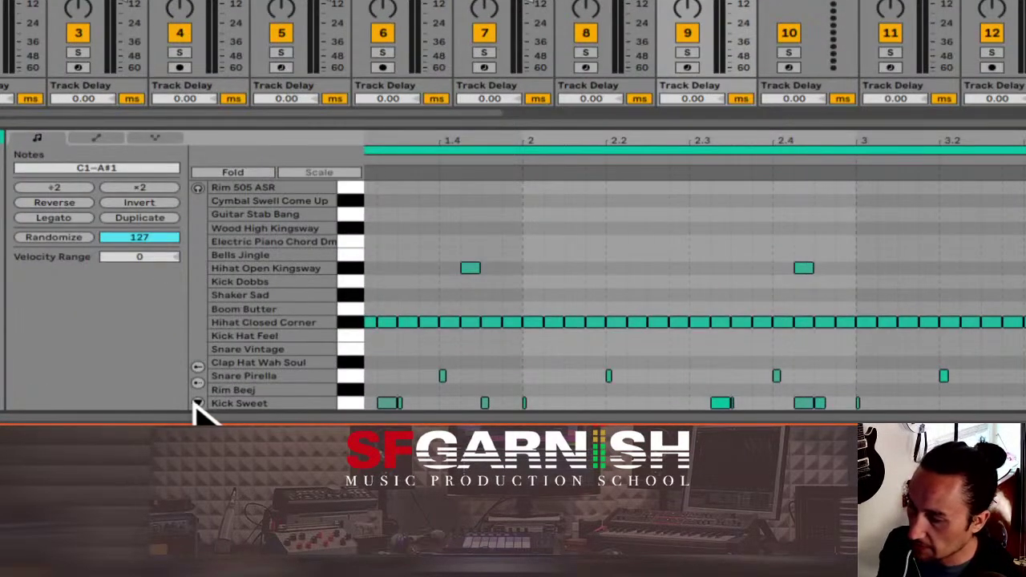
click(197, 402)
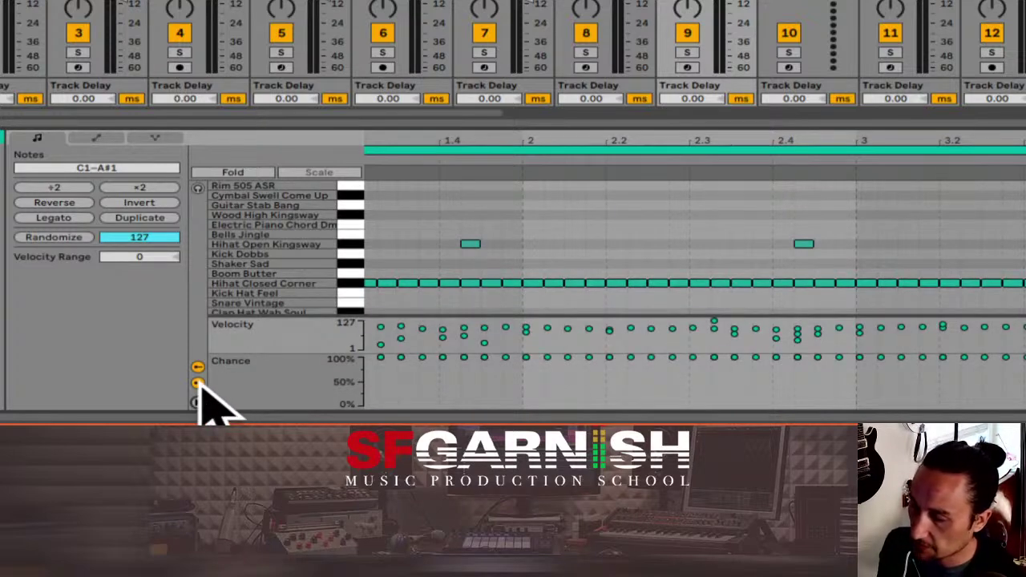
click(198, 384)
click(199, 384)
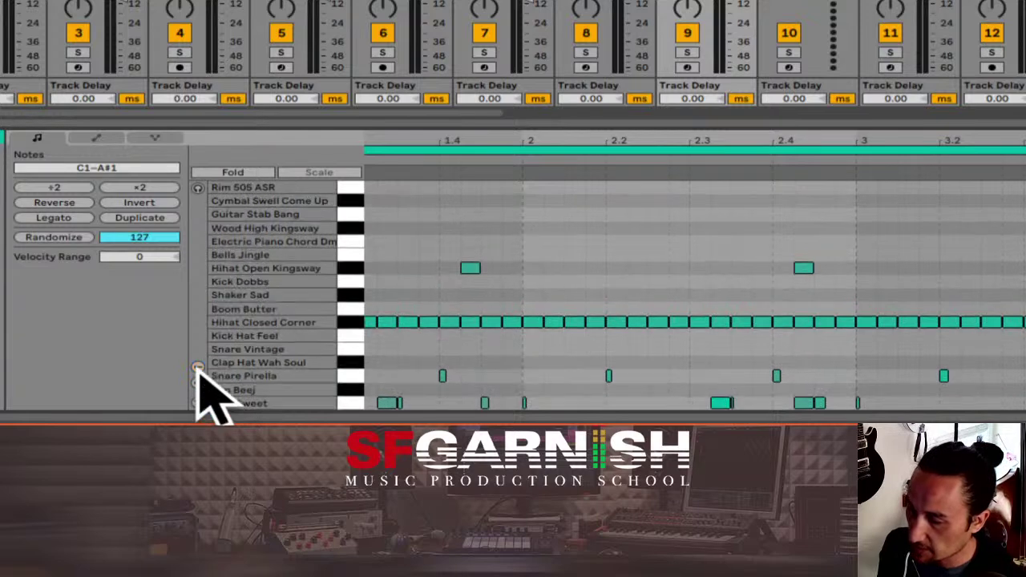
click(198, 384)
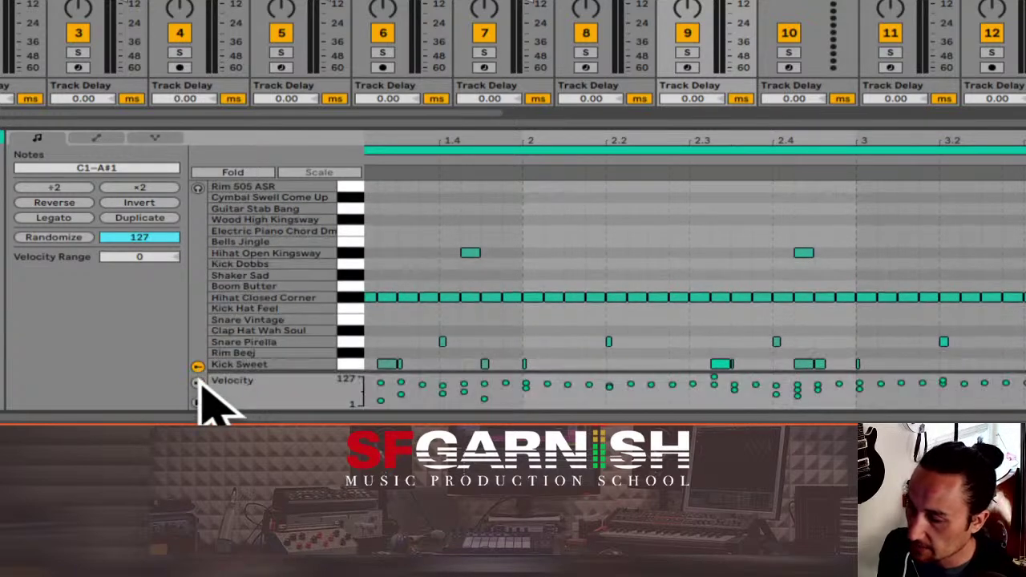
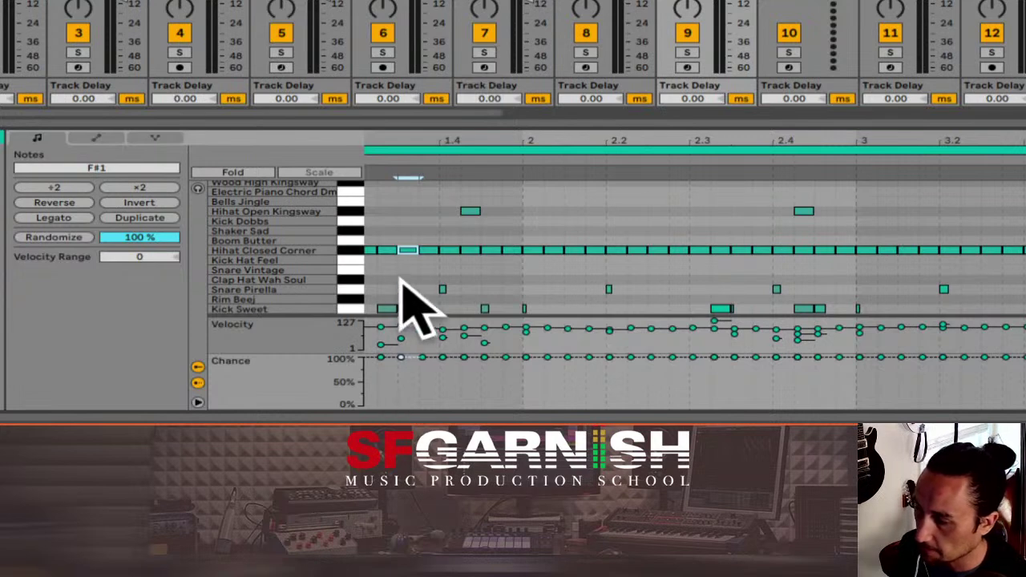
Step: Select the Hihat Closed Corner notes from 1.3.1 to 4.2.2 and lower their chance to about 49%
click(371, 264)
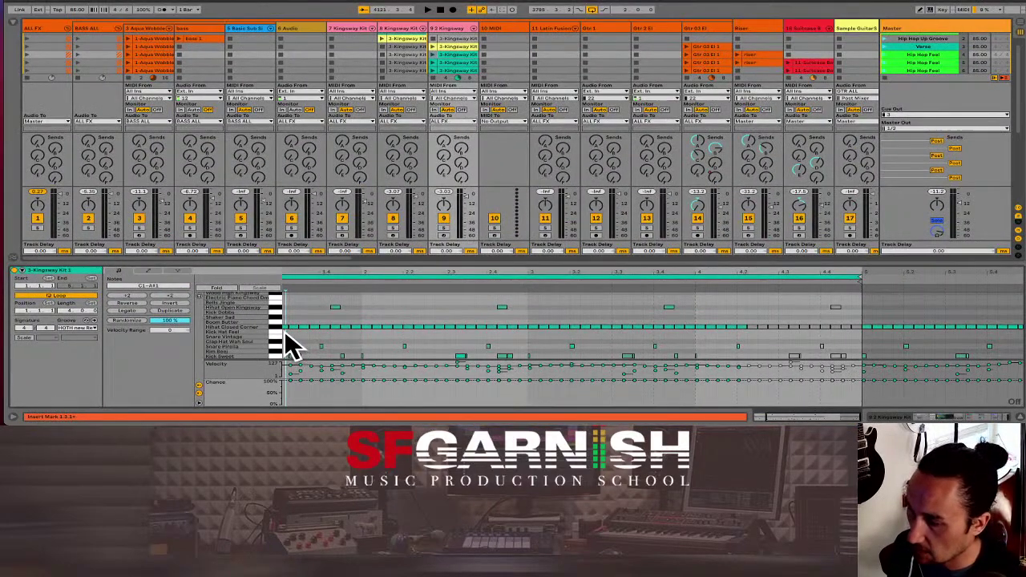
drag(284, 330, 611, 332)
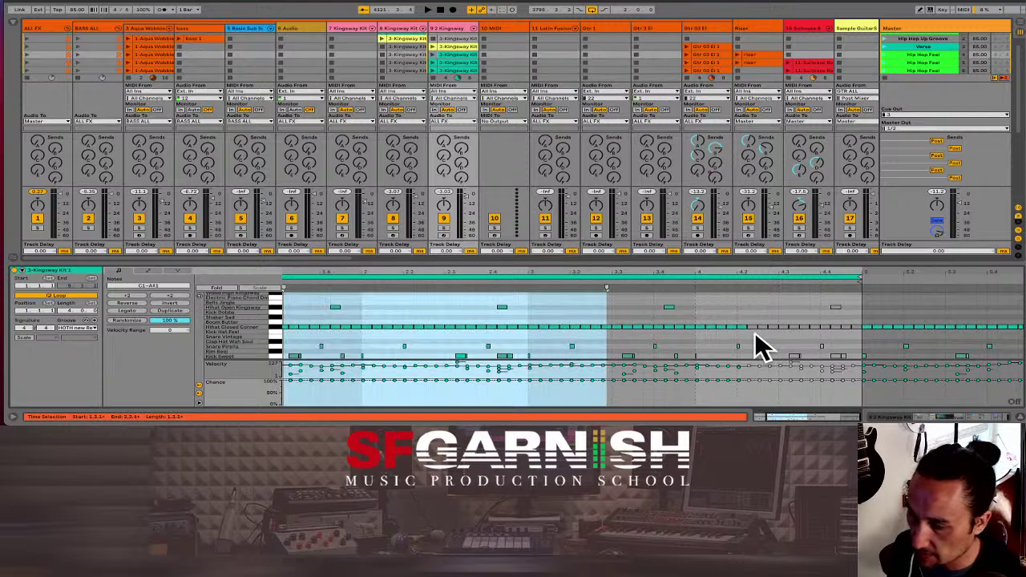
drag(752, 333, 858, 321)
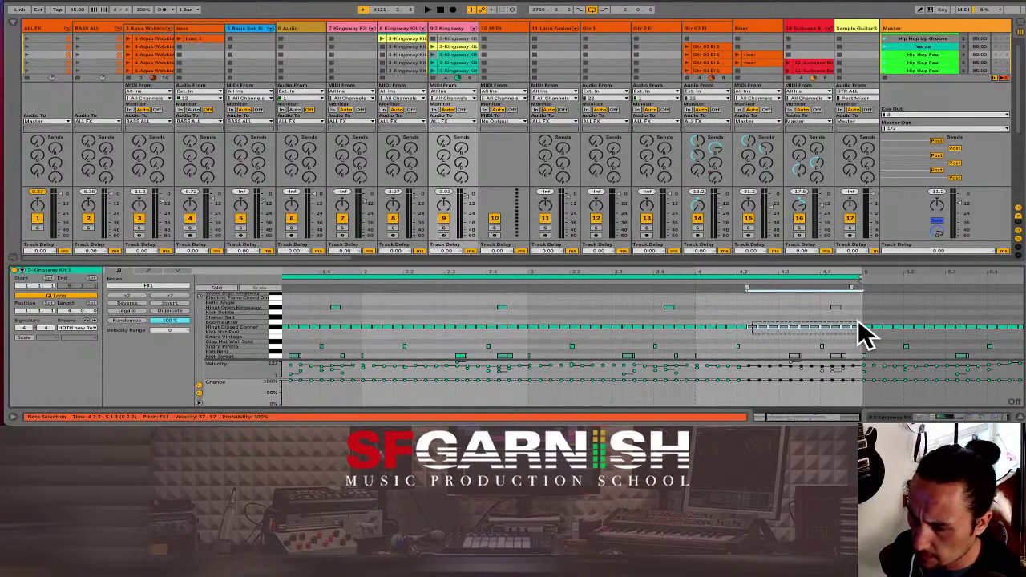
drag(743, 335, 282, 329)
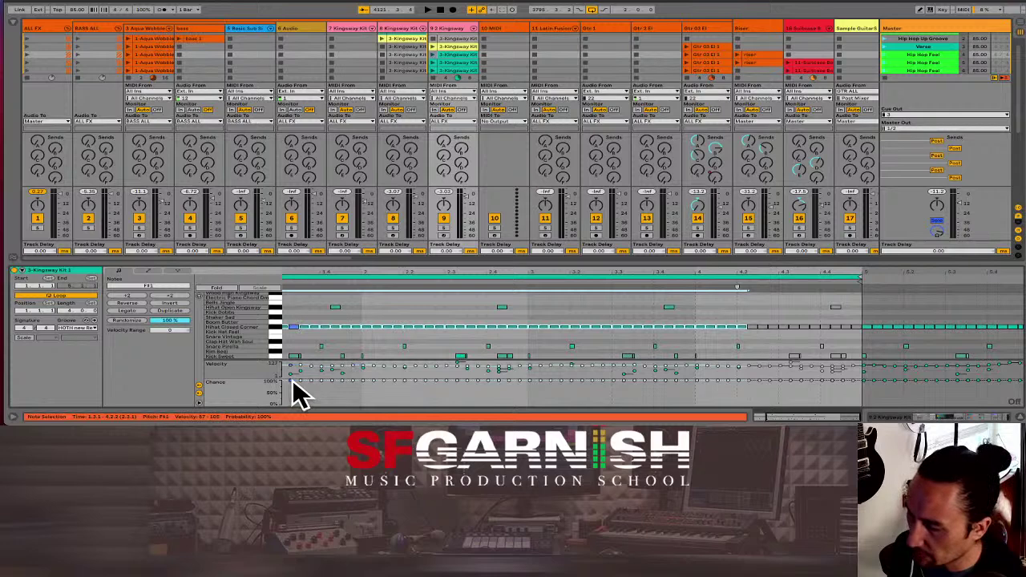
drag(293, 383, 293, 392)
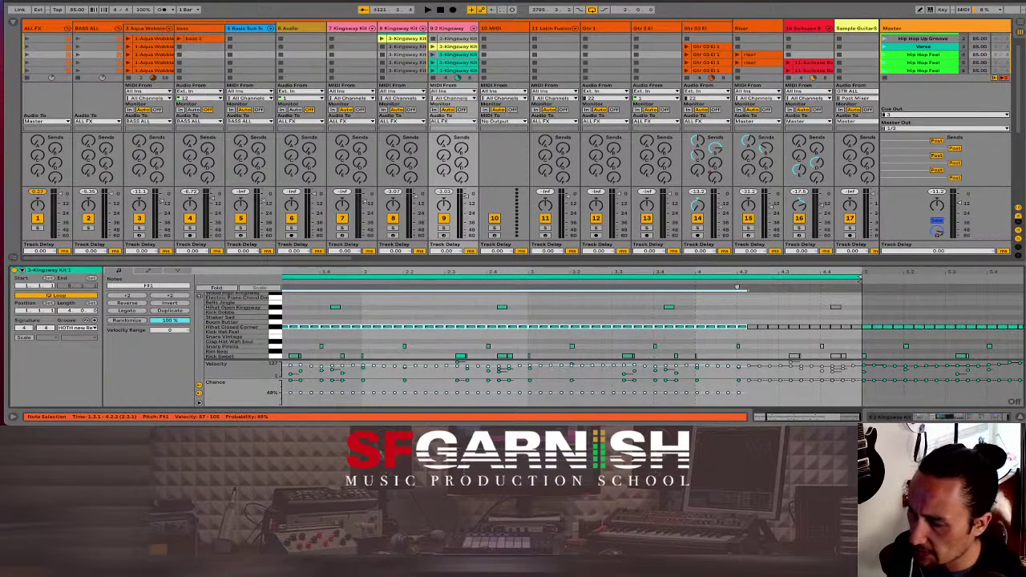
click(293, 401)
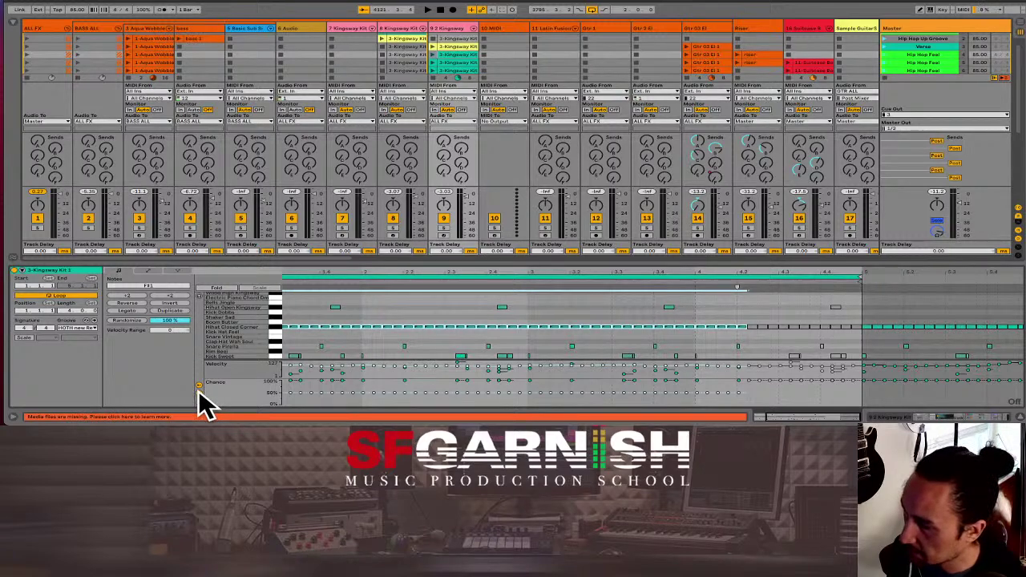
Step: Raise the Velocity Range for the selected Hihat Closed Corner notes and repeatedly randomize their chance with an amount of 64%
scroll(199, 390, up, 2)
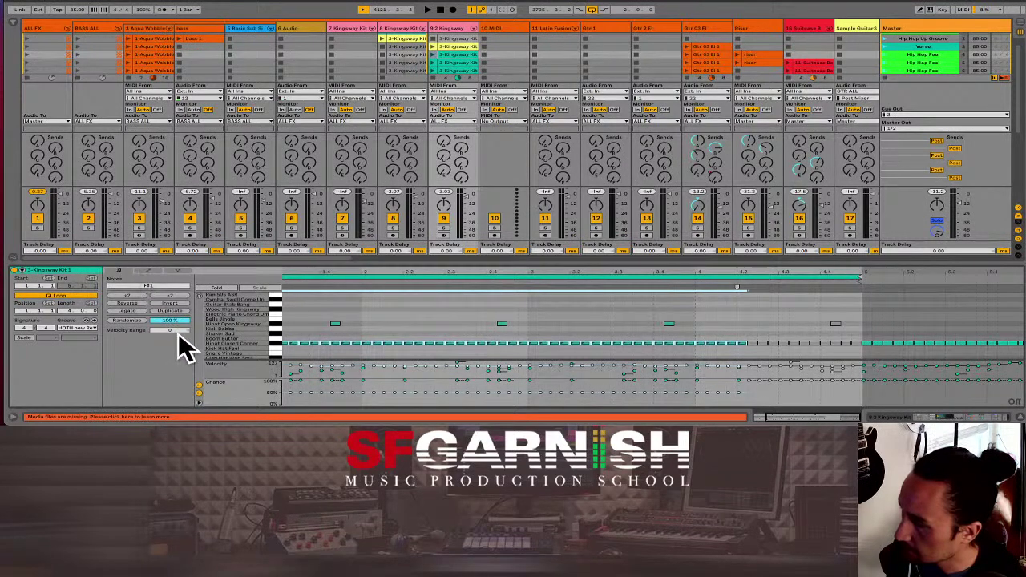
mouse_move(179, 331)
mouse_down()
mouse_move(179, 363)
mouse_move(179, 328)
mouse_up()
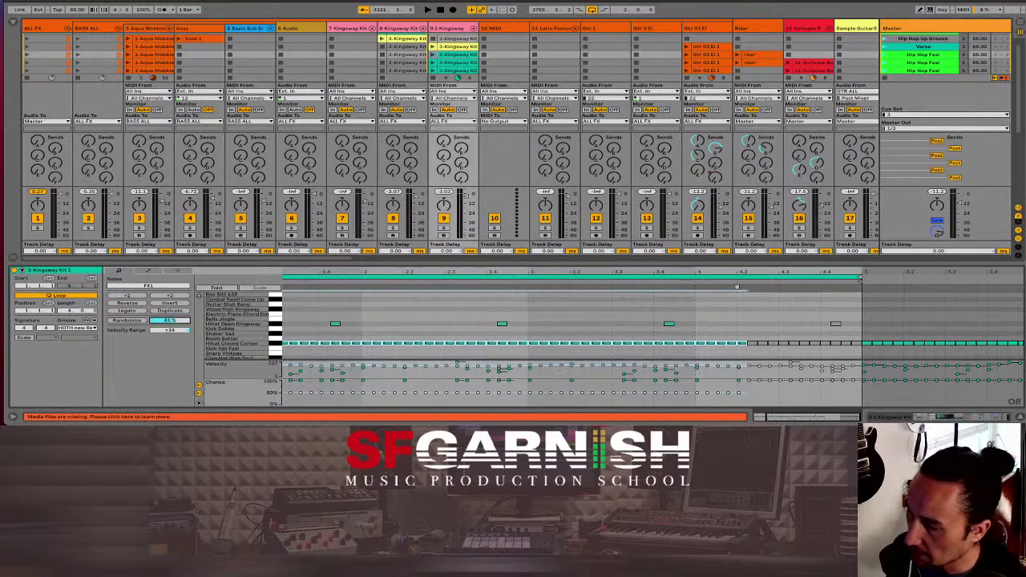
click(133, 319)
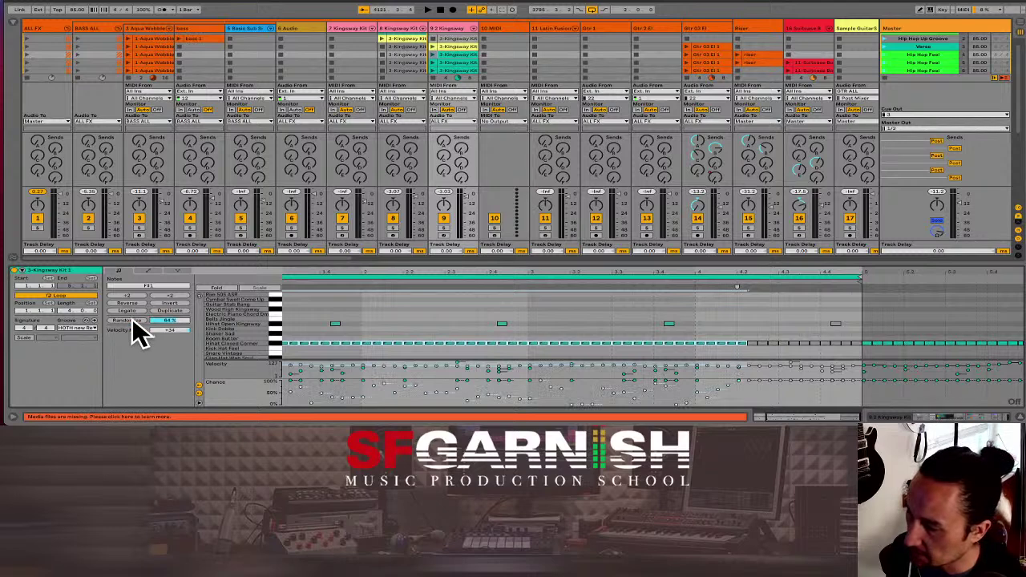
click(131, 319)
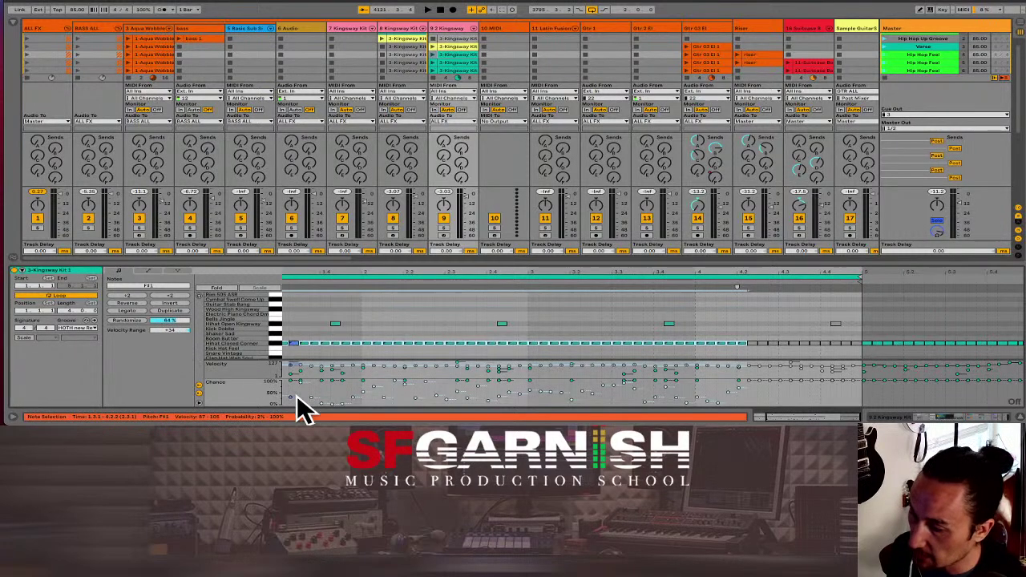
click(127, 320)
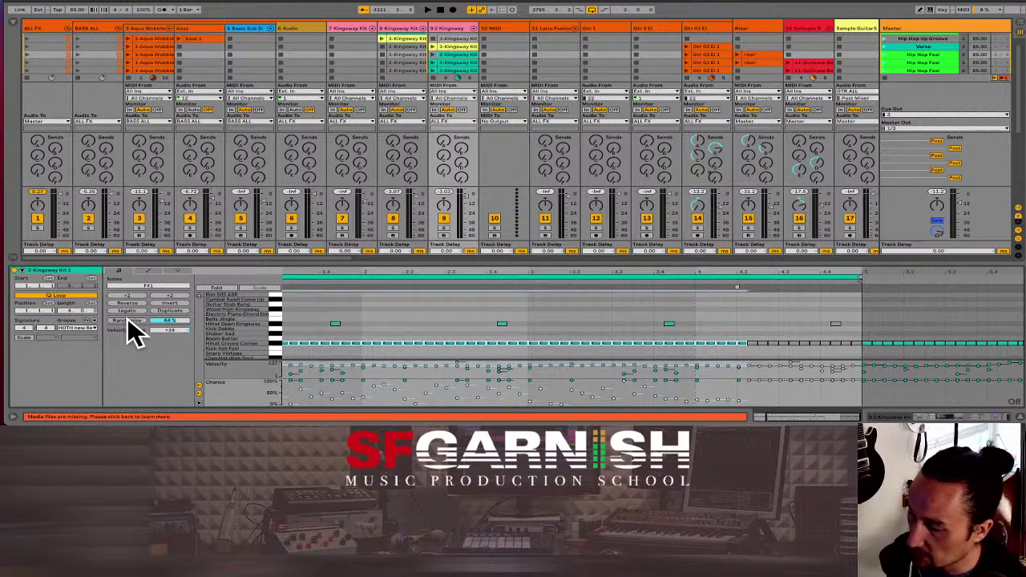
Step: Randomize the chance of the selected Hihat Closed Corner notes several more times, raising the randomize amount to 98%
click(127, 317)
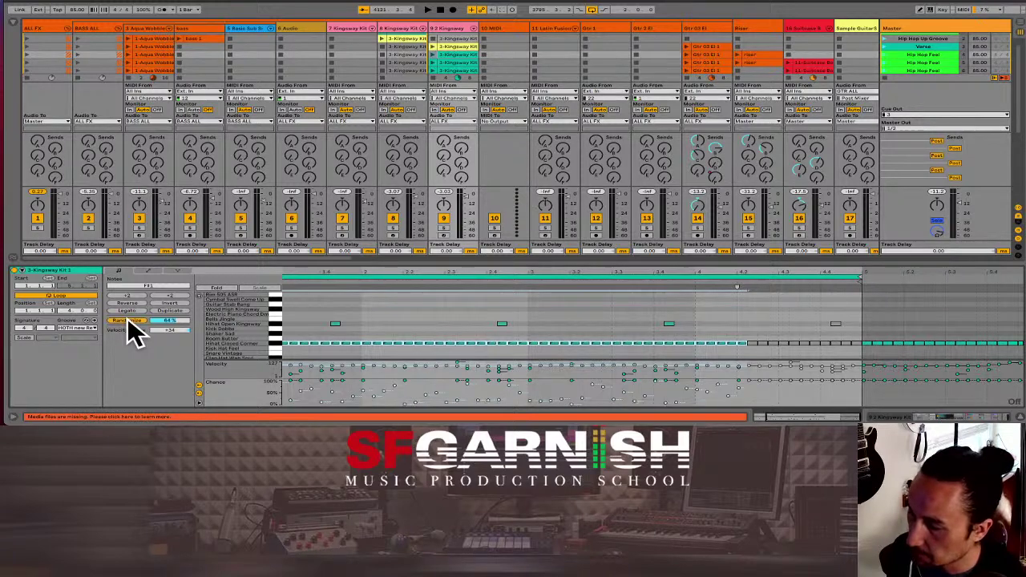
click(127, 318)
drag(165, 321, 165, 329)
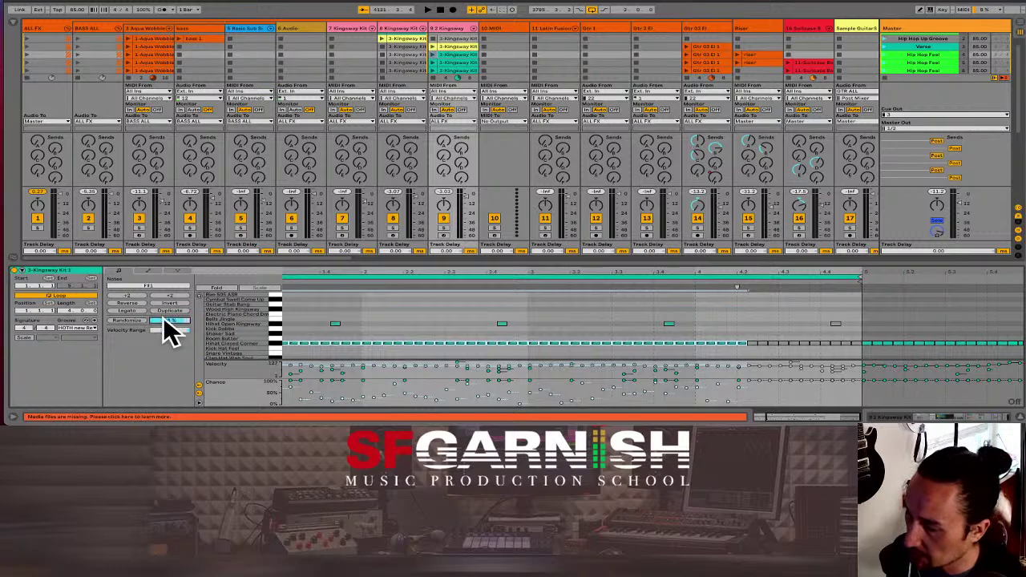
click(127, 319)
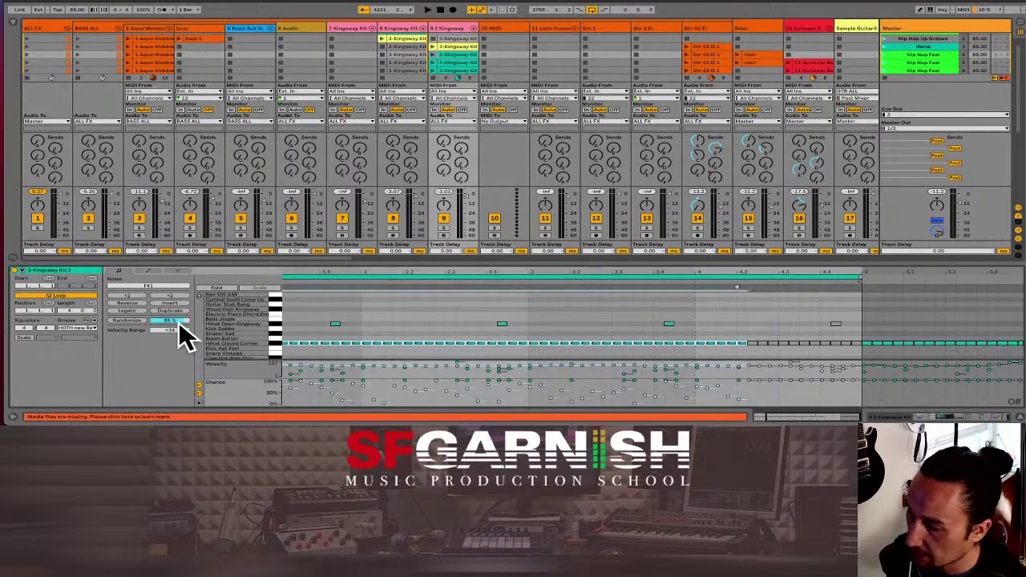
drag(174, 320, 150, 323)
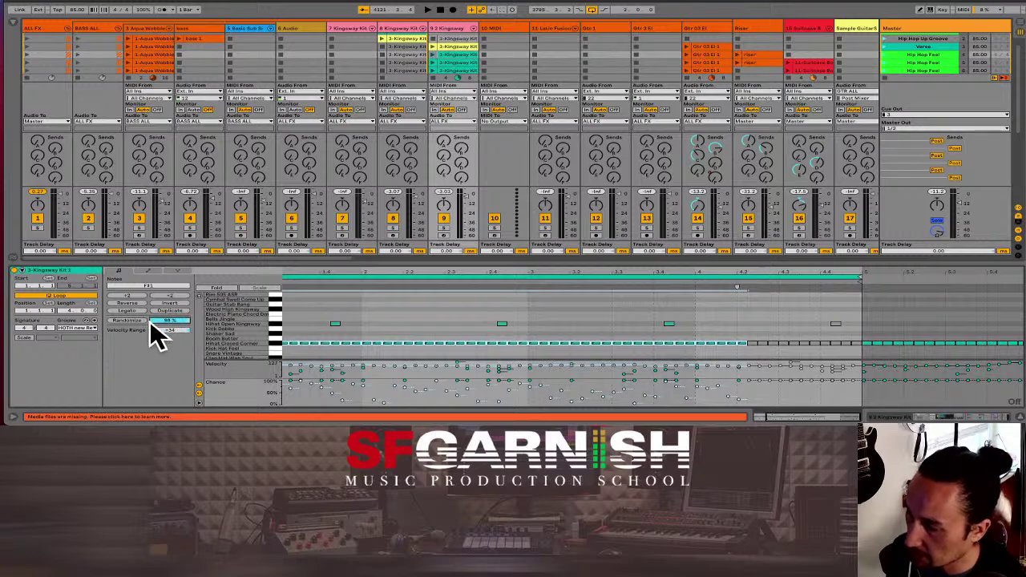
click(129, 318)
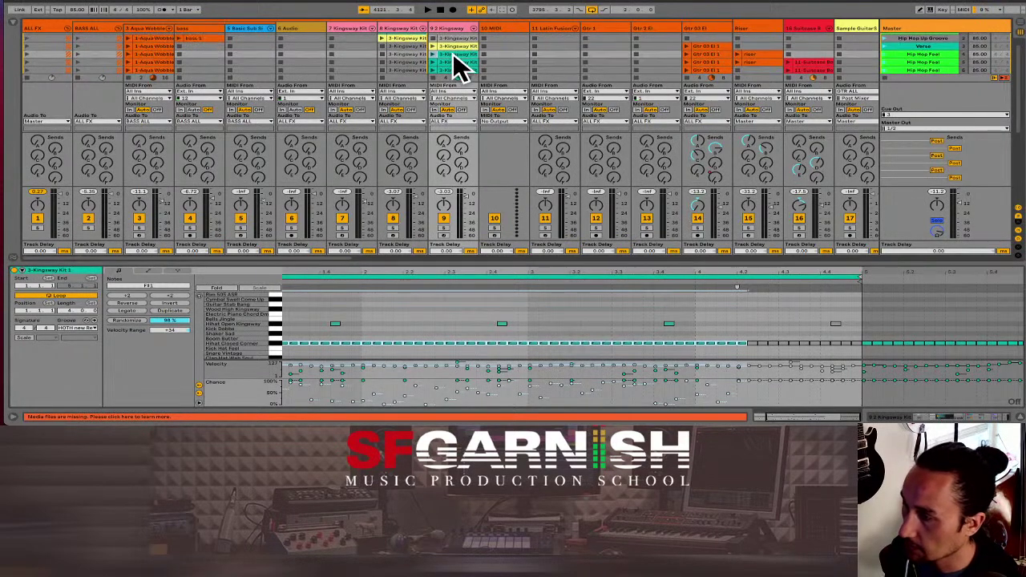
Step: Solo track 9, play its Kingsway clip in the first Hip Hop Feel scene to hear the chance changes, and stop playback
click(444, 230)
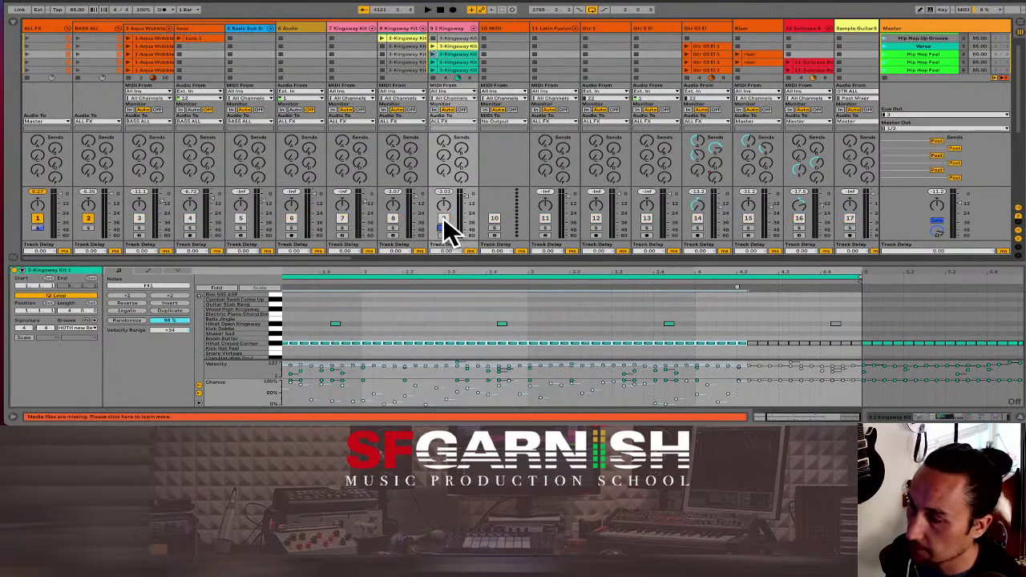
click(433, 54)
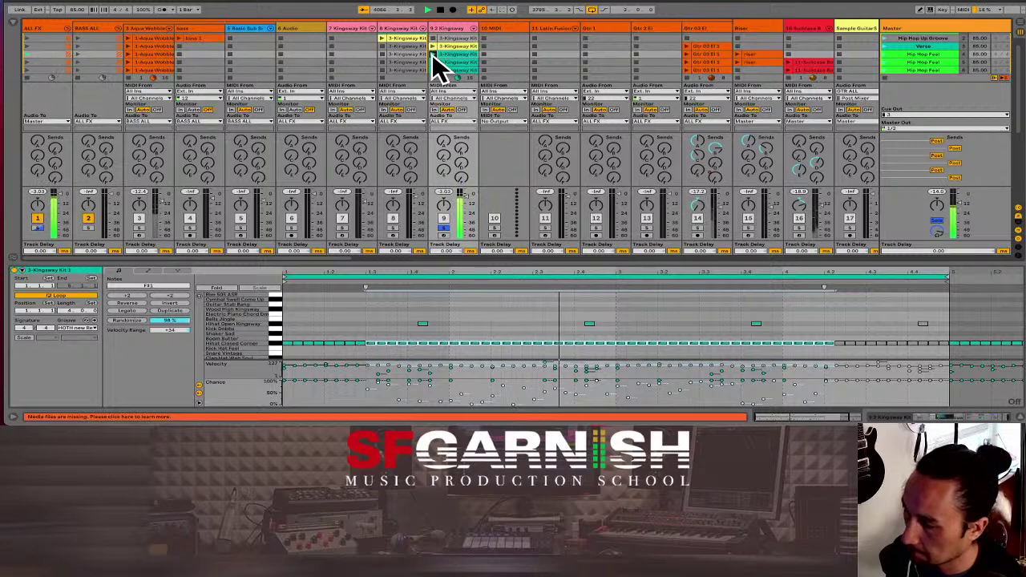
scroll(469, 332, right, 3)
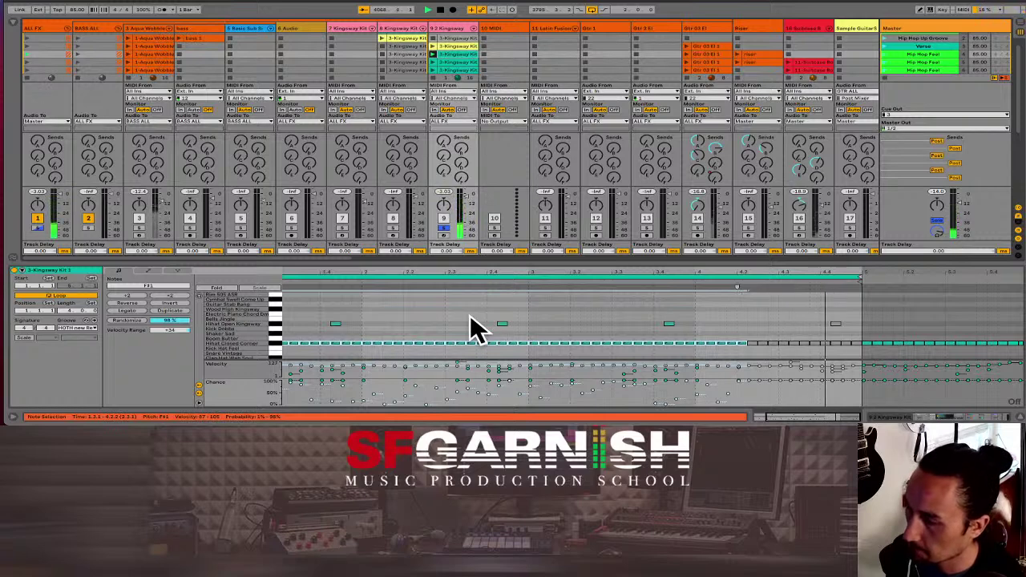
key(space)
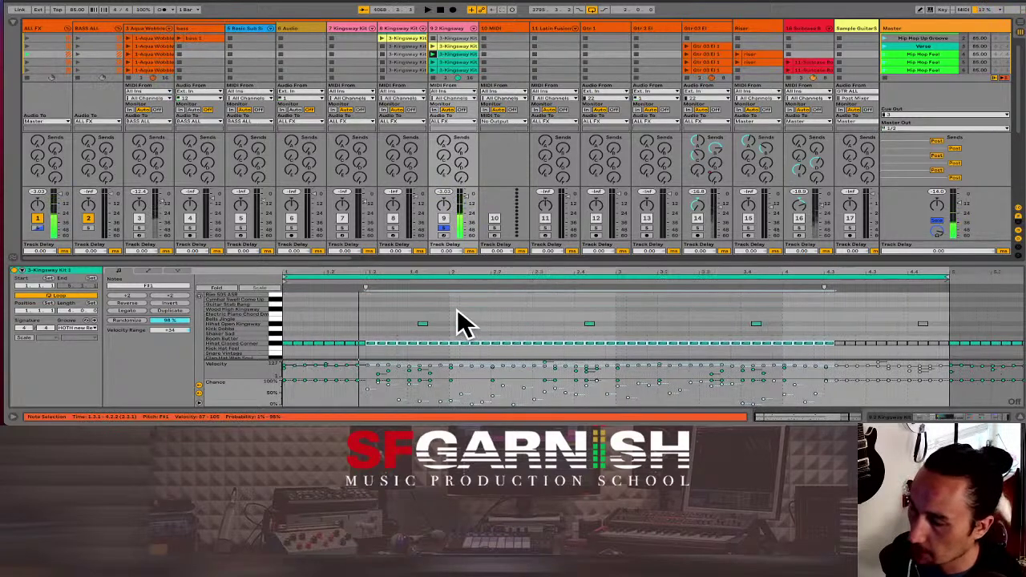
Step: Lower and randomize the chance of the Hihat Closed Corner notes from 1.1.1 to 1.3.1, and play the soloed Kingsway clip
drag(288, 328, 357, 352)
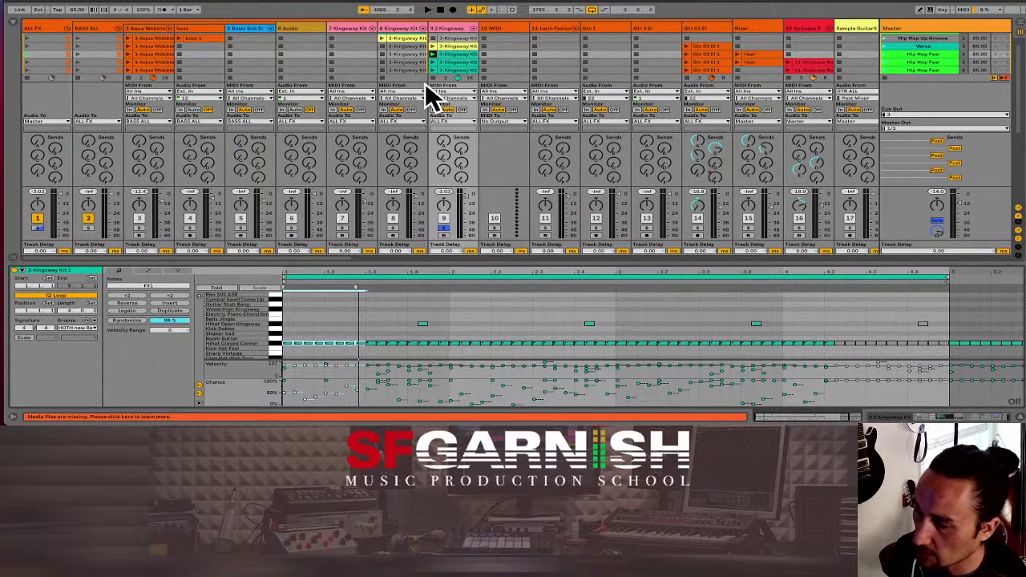
click(432, 49)
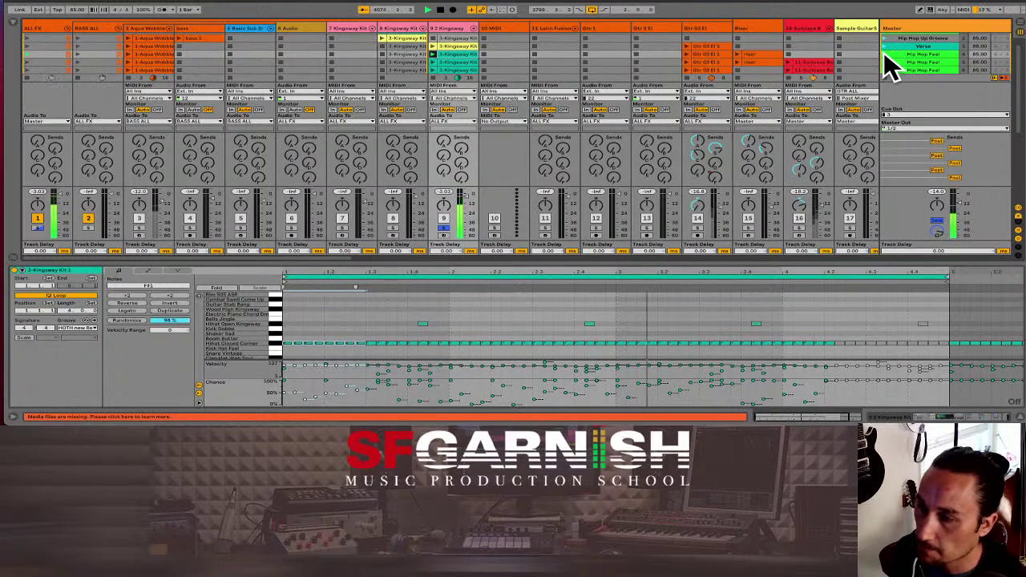
Step: Launch the first Hip Hop Feel scene and take track 9 out of solo to hear the full arrangement
click(885, 54)
click(443, 227)
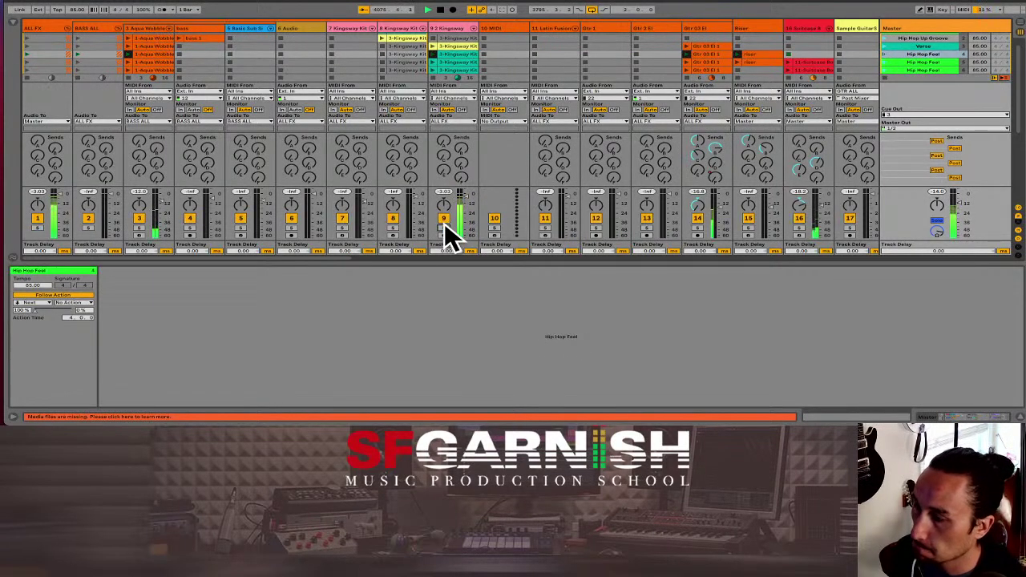
Step: Reopen the Kingsway clip's notes and toggle the Velocity and Chance lanes individually and together, ending with both displayed
click(457, 53)
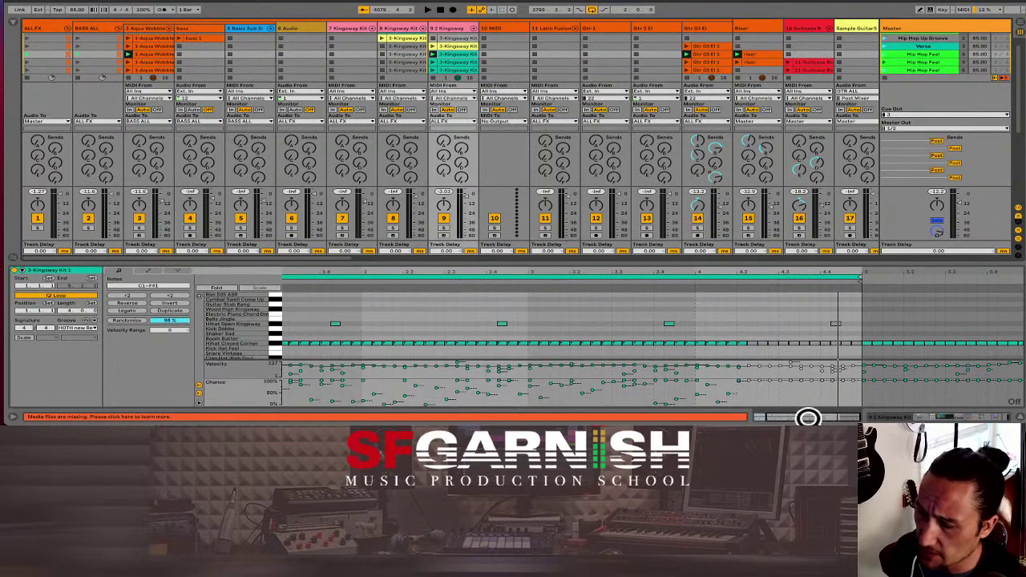
scroll(810, 417, left, 4)
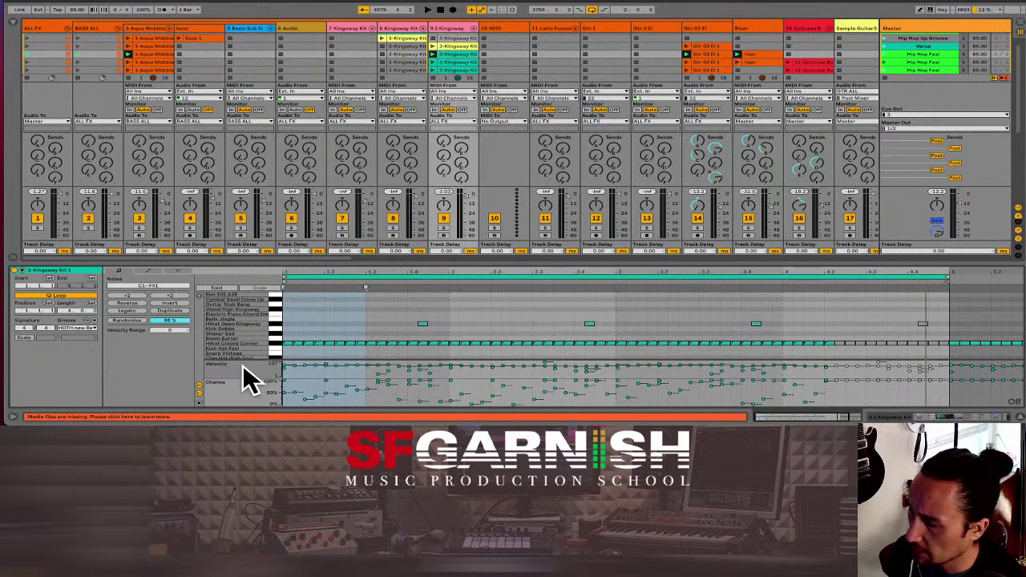
click(199, 388)
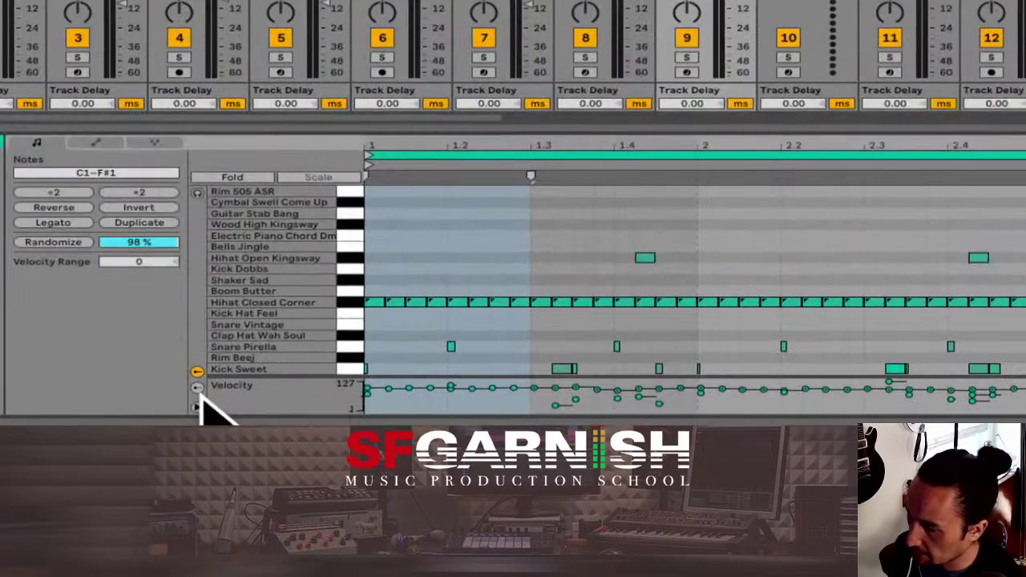
click(197, 388)
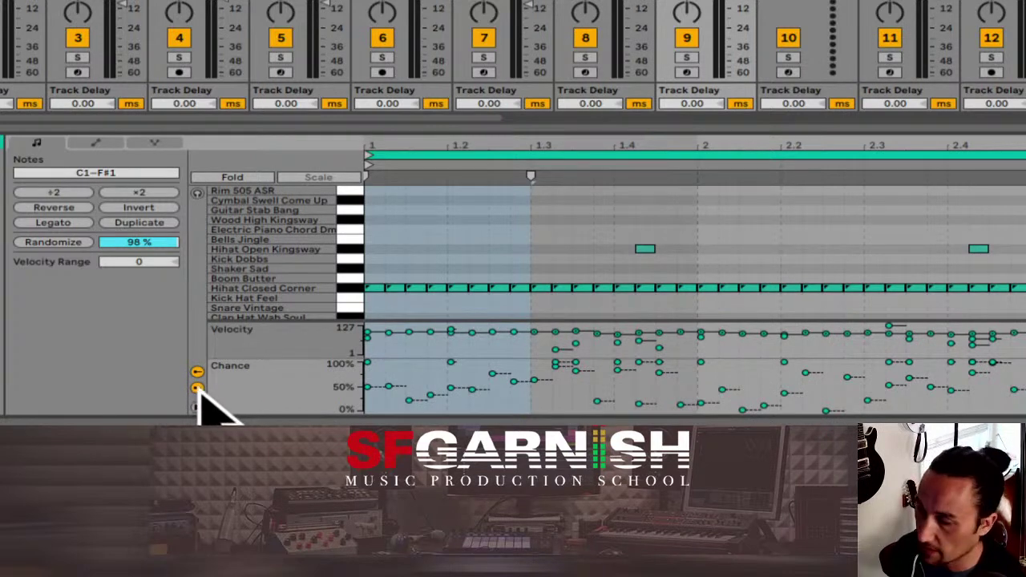
click(198, 388)
click(198, 388)
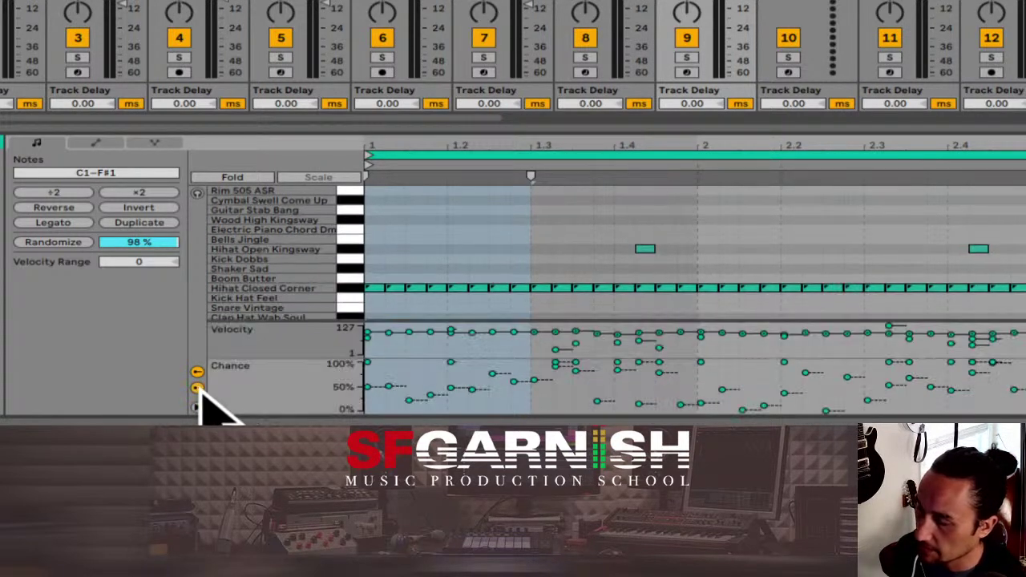
click(197, 388)
click(197, 372)
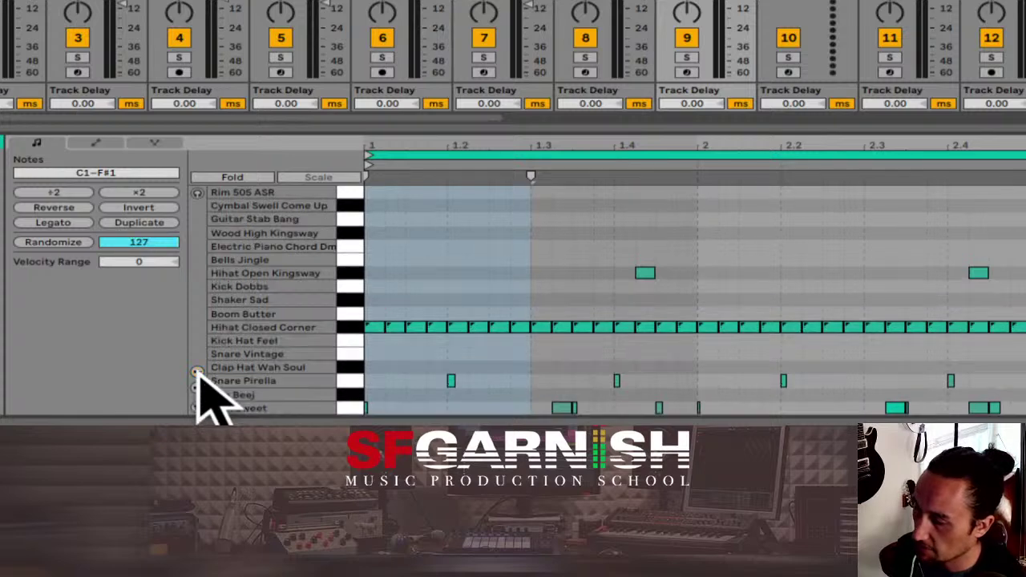
click(197, 372)
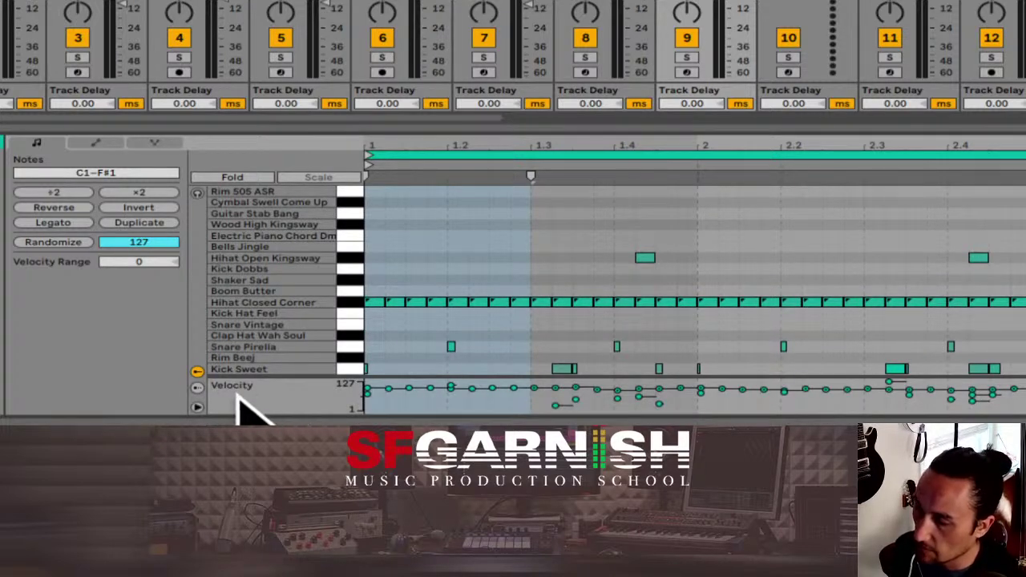
click(198, 388)
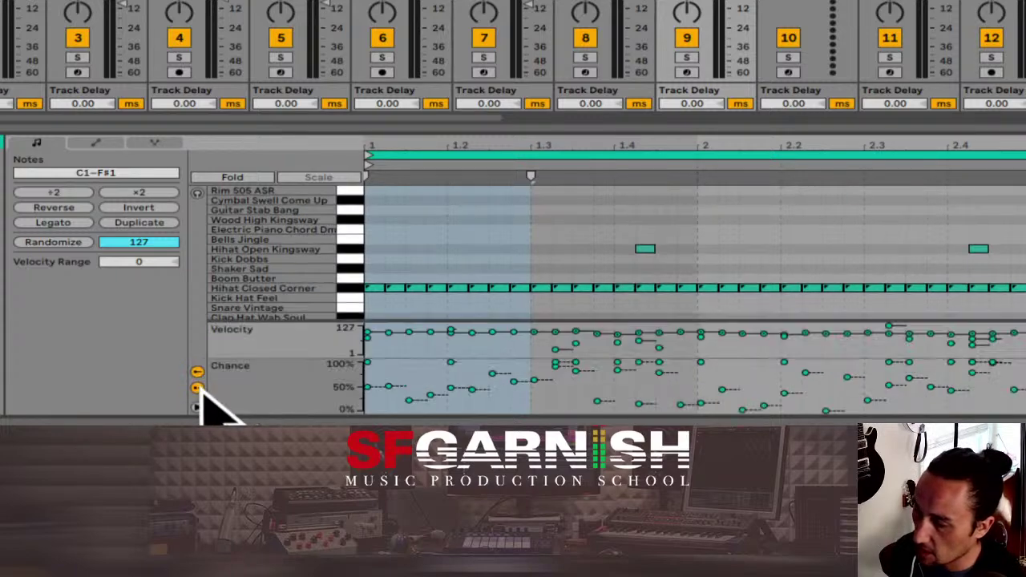
click(198, 408)
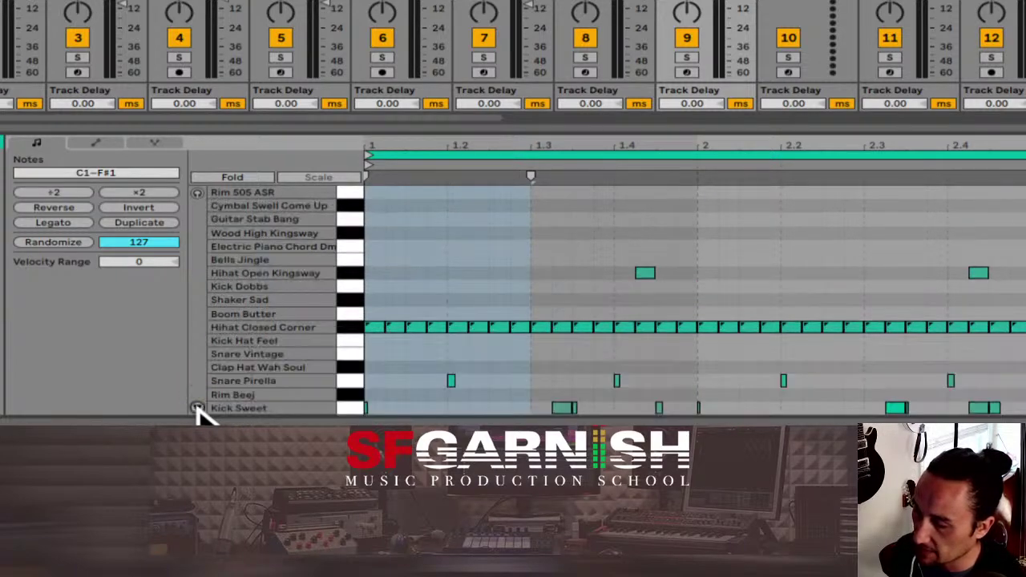
click(198, 407)
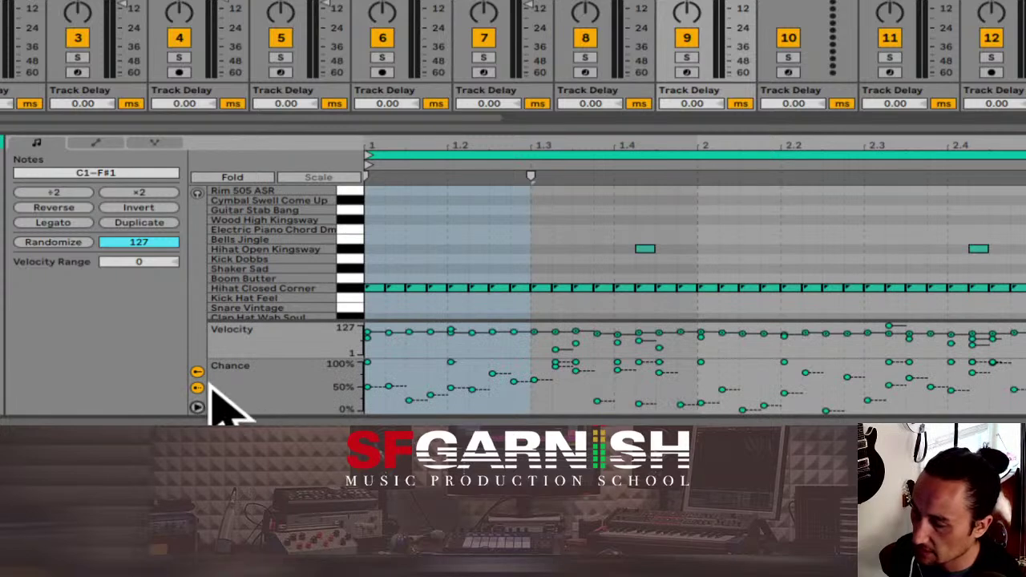
Step: Display only the Velocity lane, and enlarge both the lane and the clip editor for more editing room
click(196, 373)
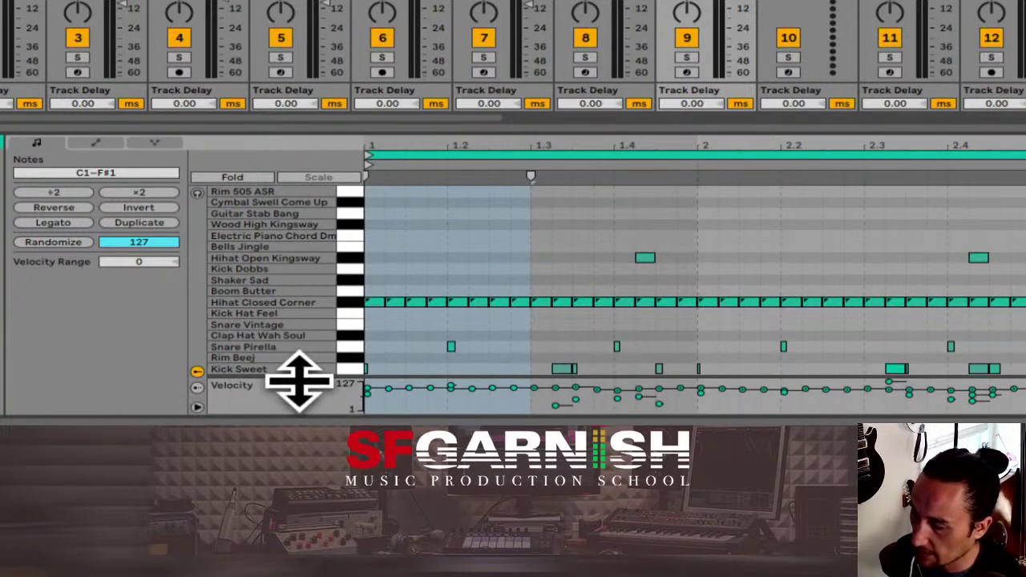
drag(299, 381, 295, 309)
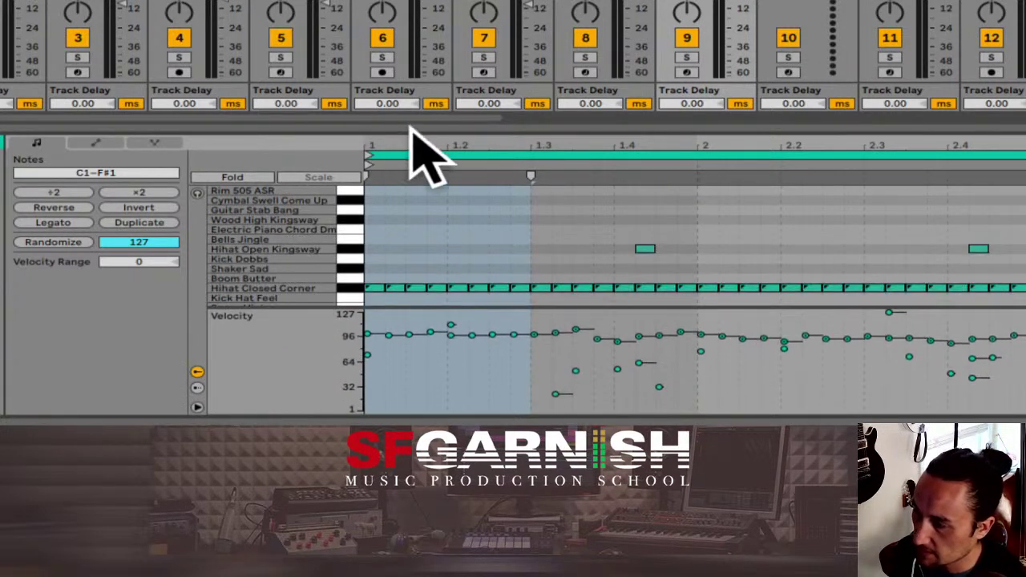
drag(409, 124, 432, 16)
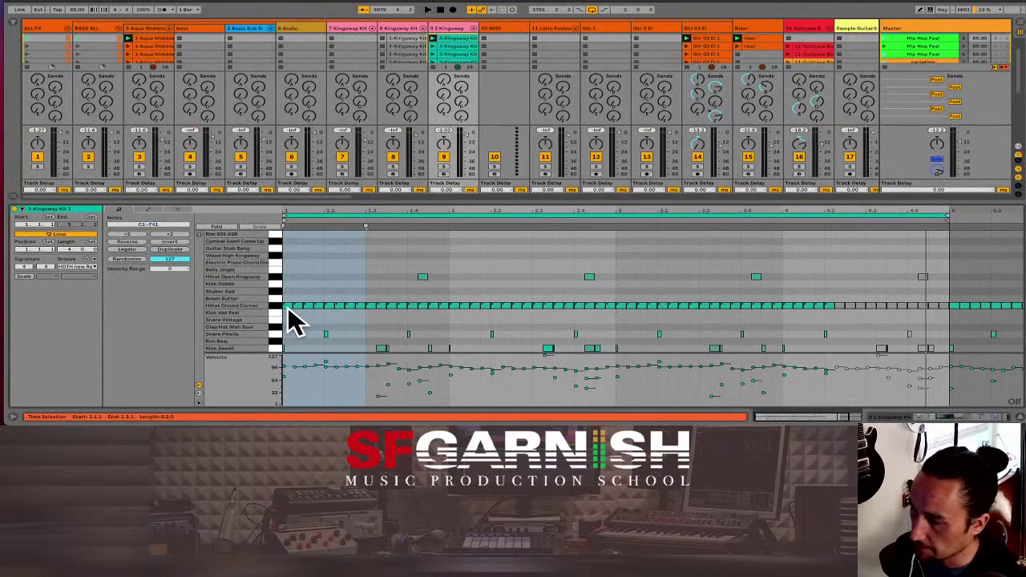
Step: Select the Hihat Closed Corner notes from 1.1.1 to 4.2.2 and lower their velocity to about 75
click(292, 325)
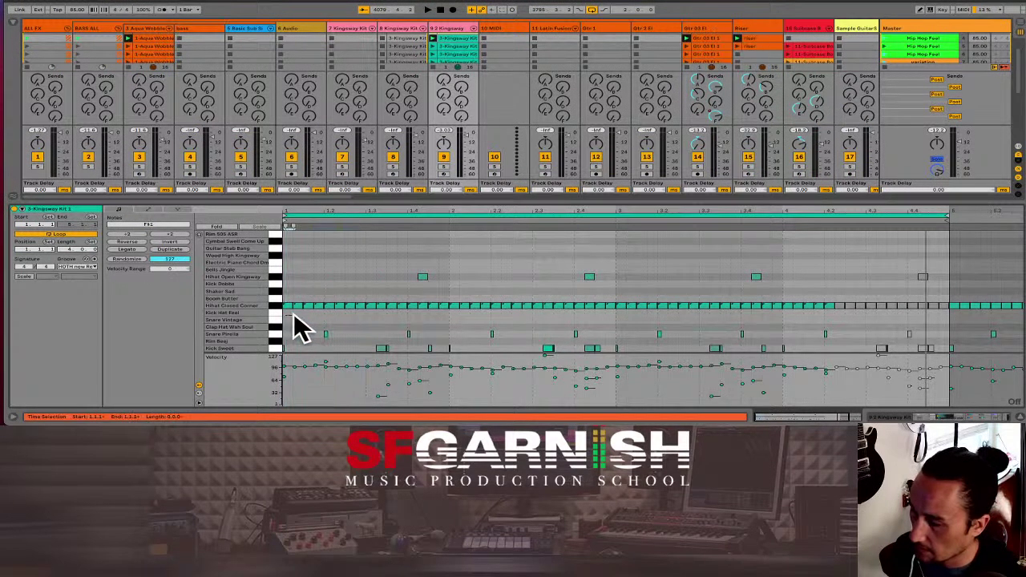
drag(293, 325, 839, 316)
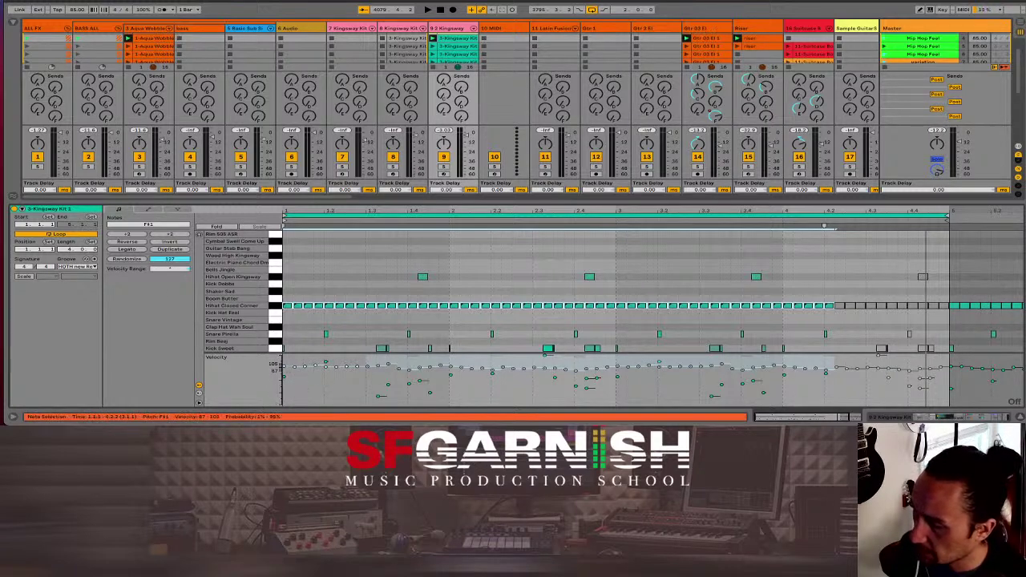
drag(286, 367, 286, 375)
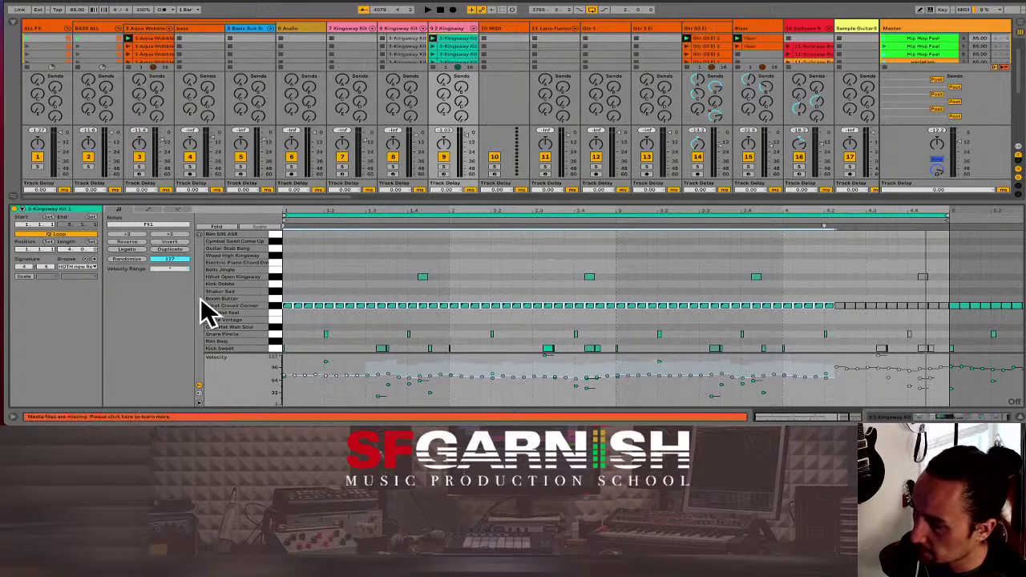
Step: Try Velocity Ranges of +42 and +24 on the selected hi-hat notes, look through the clip's Groove choices, and raise the range to about +38
mouse_move(170, 268)
mouse_down()
mouse_move(170, 300)
mouse_move(170, 272)
mouse_up()
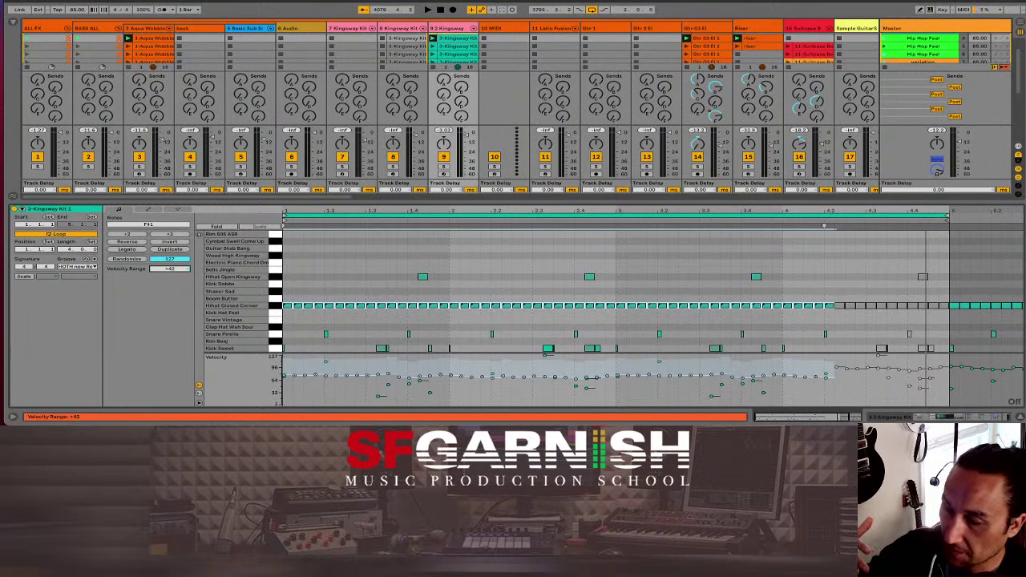
drag(170, 267, 171, 269)
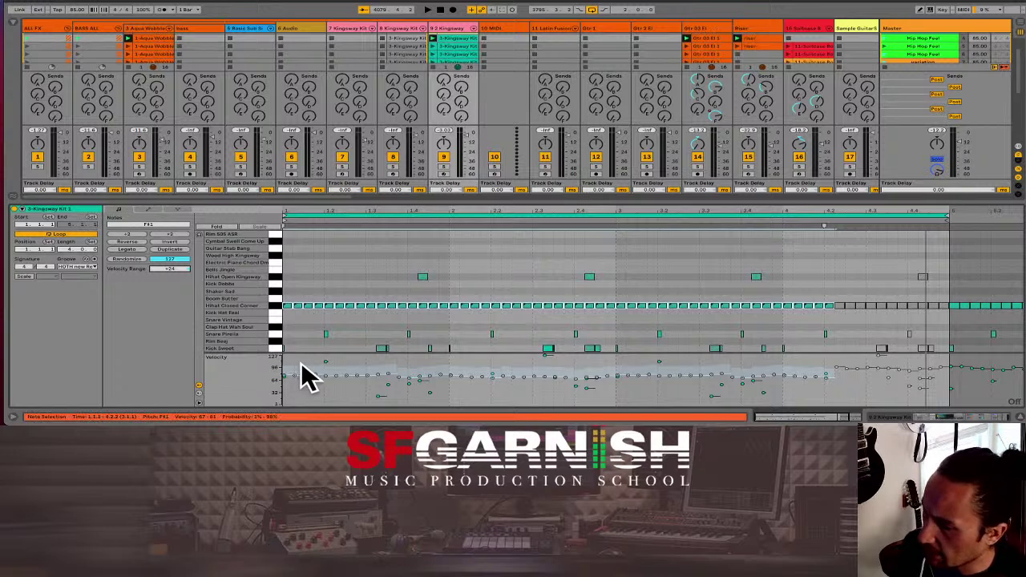
click(88, 266)
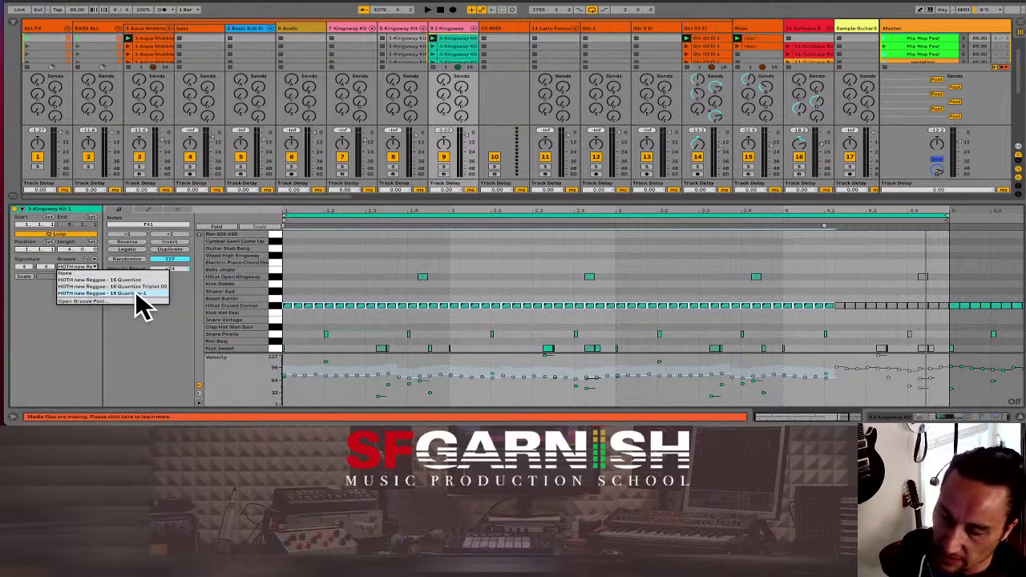
click(149, 353)
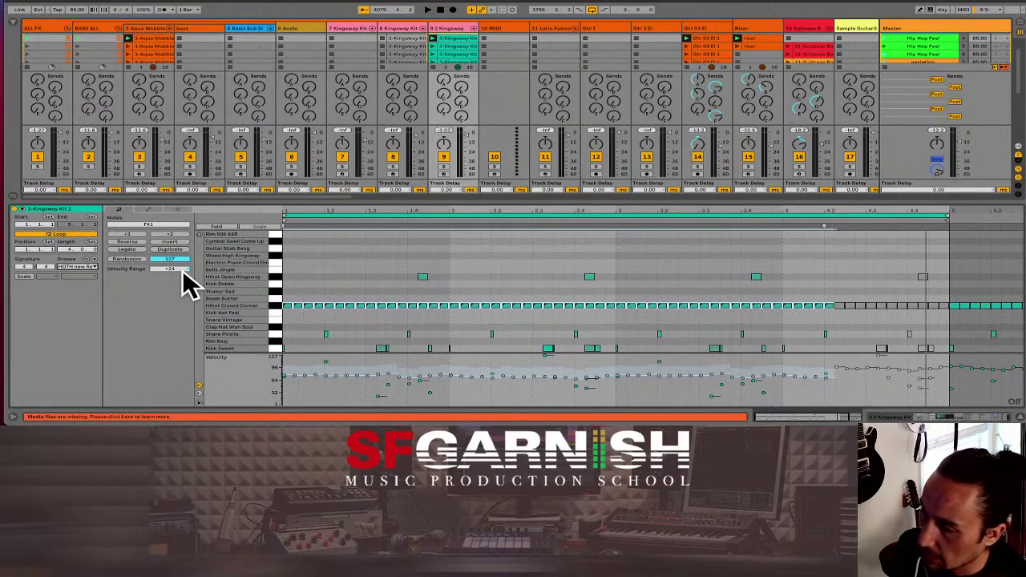
drag(170, 269, 170, 238)
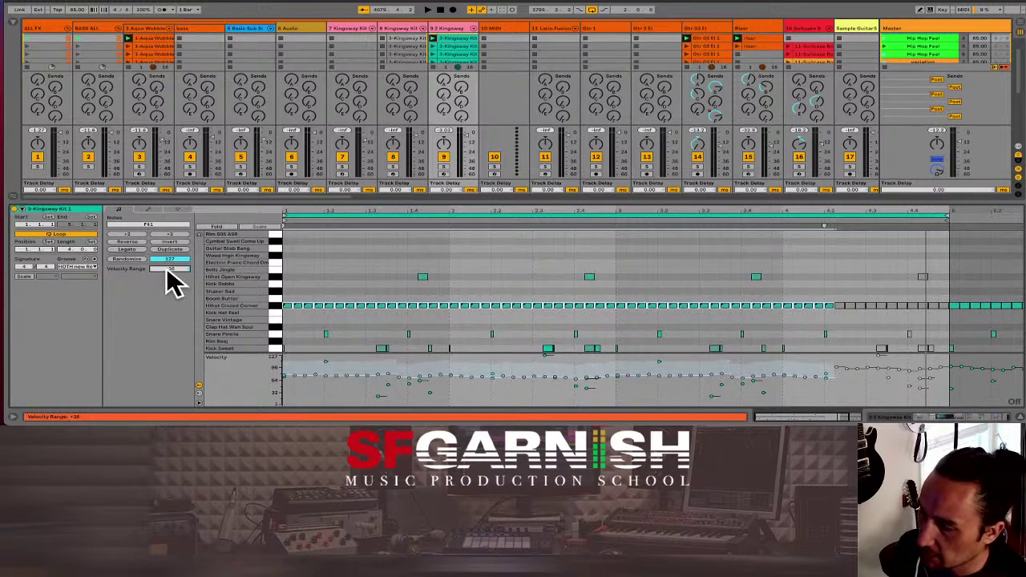
Step: Launch the Hip Hop Feel scene to hear the velocity variation, and select track 9's Kingsway clip
click(888, 46)
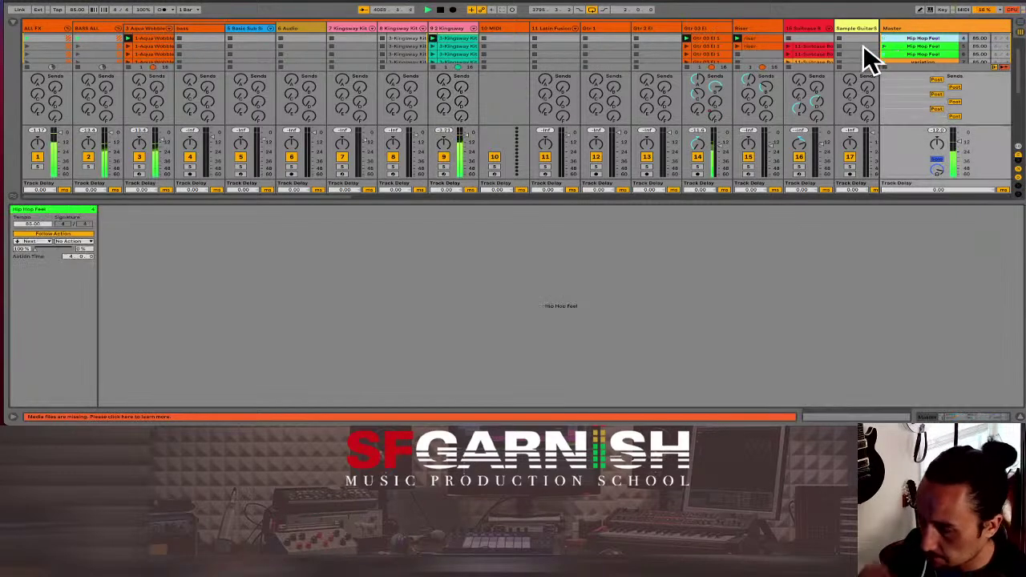
click(451, 40)
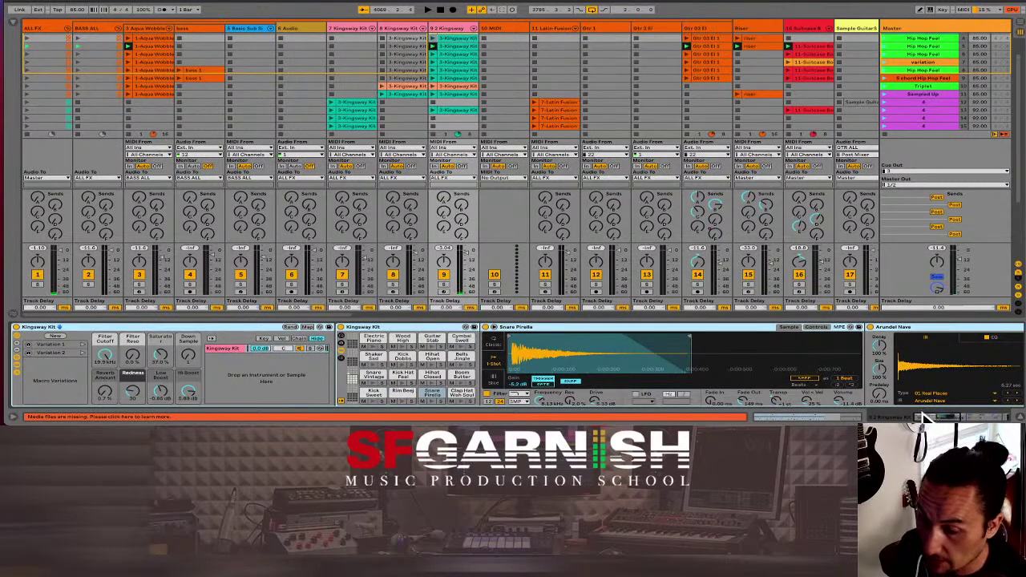
Step: Show the device chain of track 9, select the Hihat Closed Corner pad, and lower its sampler volume to about -22.3 dB
mouse_move(926, 419)
mouse_down()
mouse_move(974, 421)
mouse_move(922, 419)
mouse_up()
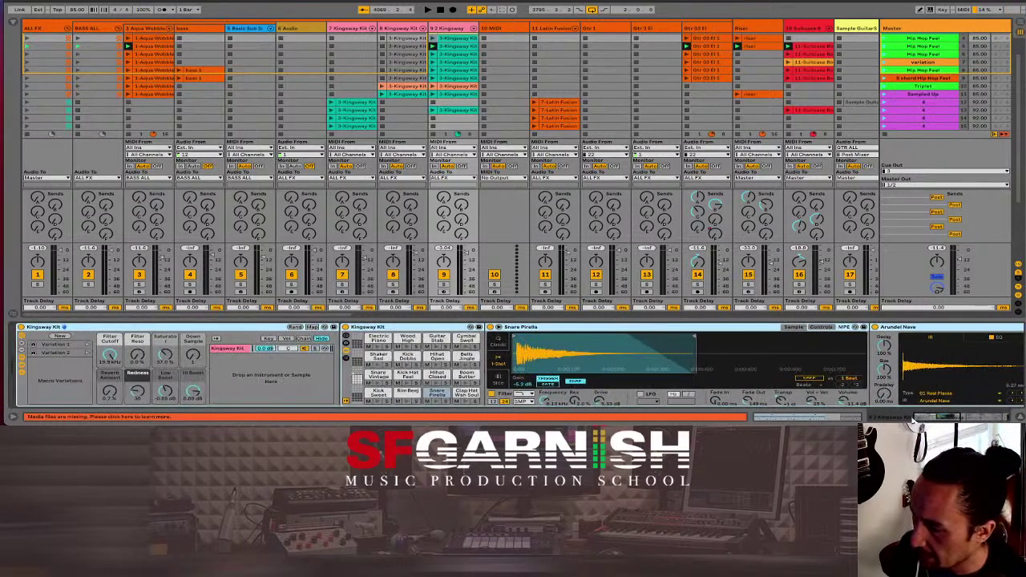
click(433, 372)
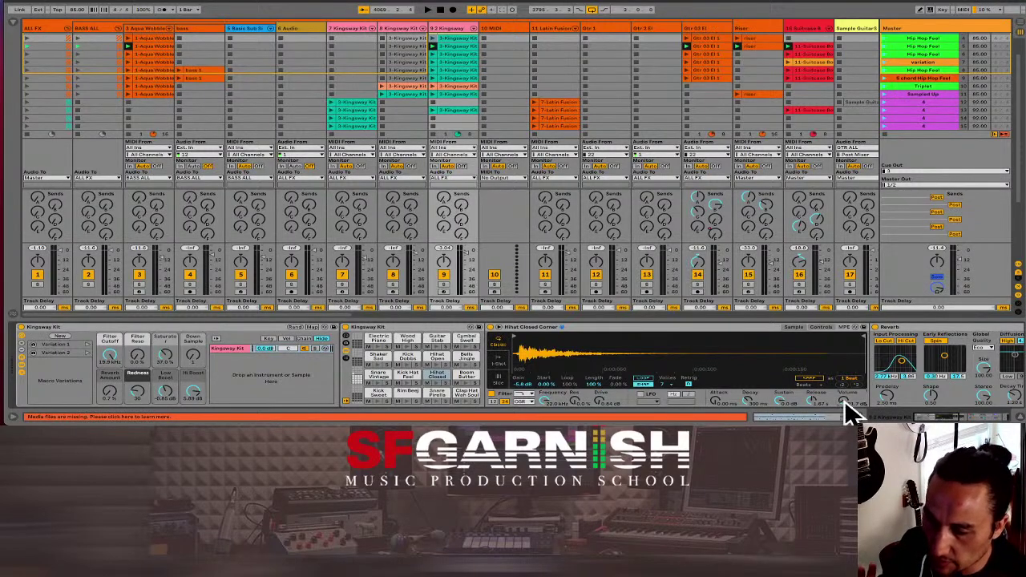
drag(846, 401, 855, 409)
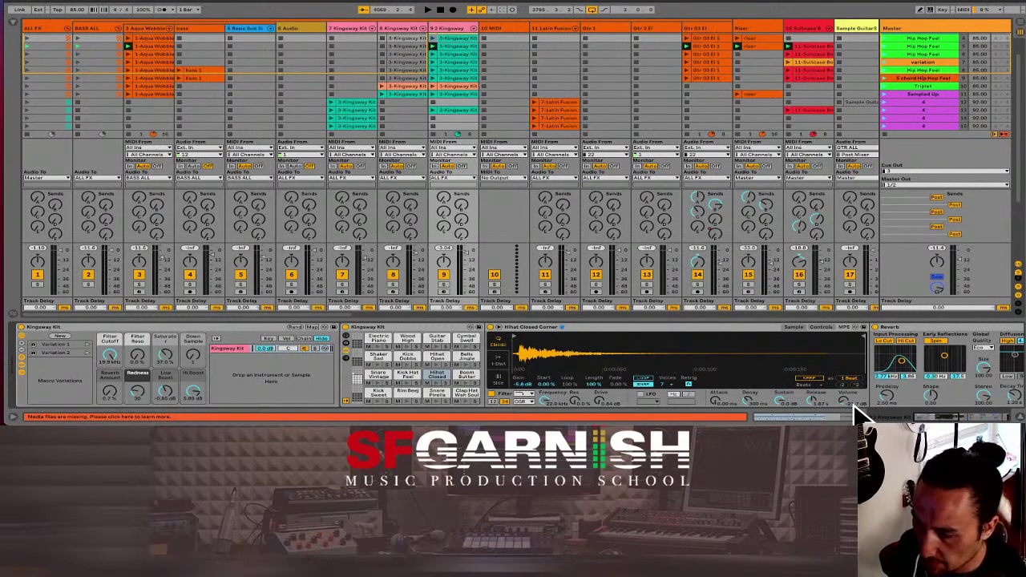
drag(853, 408, 850, 406)
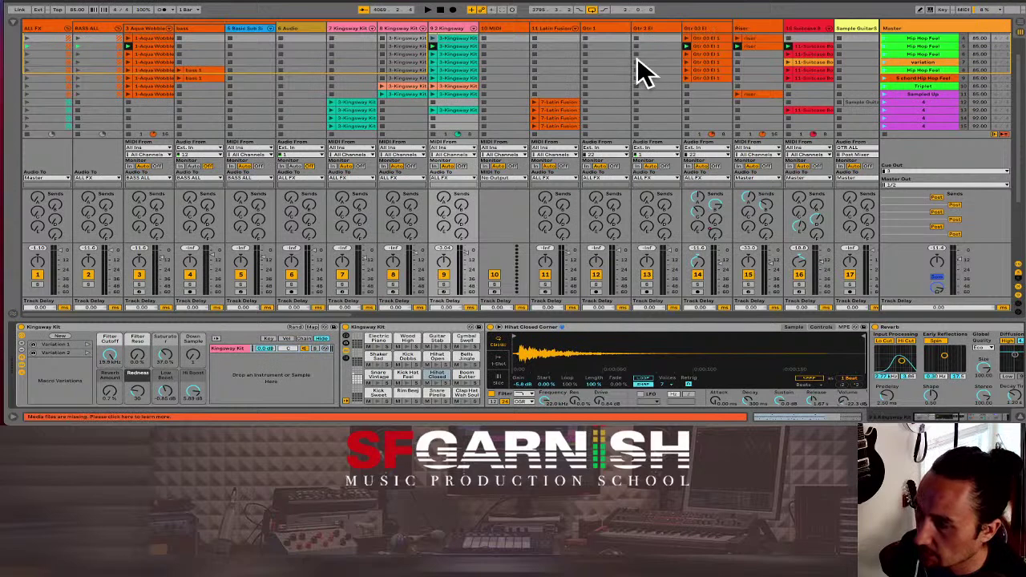
Step: Launch the second visible Hip Hop Feel scene and, during playback, try lower Hihat Closed Corner volumes before settling on about -21.9 dB
click(885, 46)
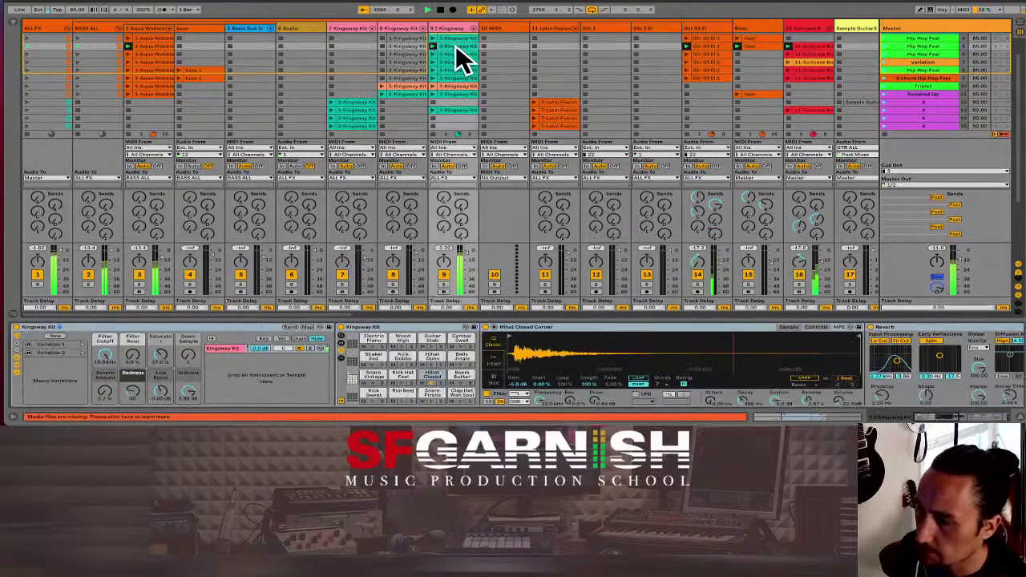
drag(839, 400, 838, 416)
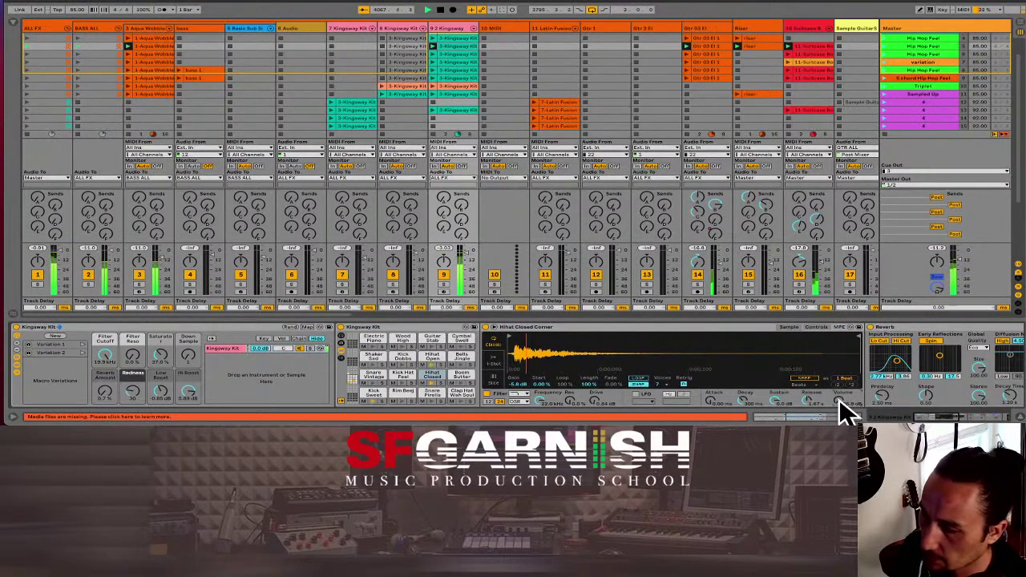
drag(840, 398, 840, 402)
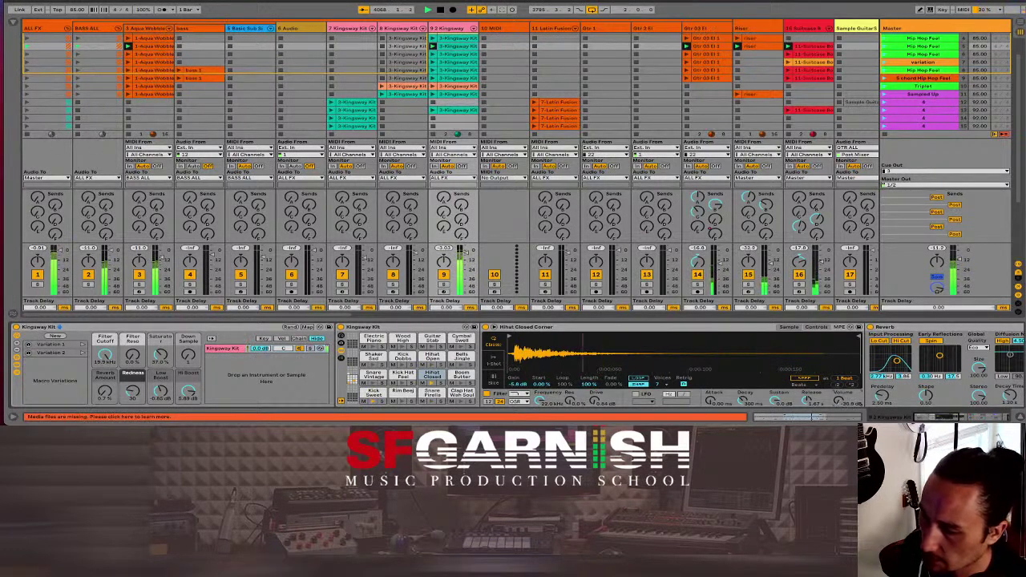
drag(841, 399, 840, 389)
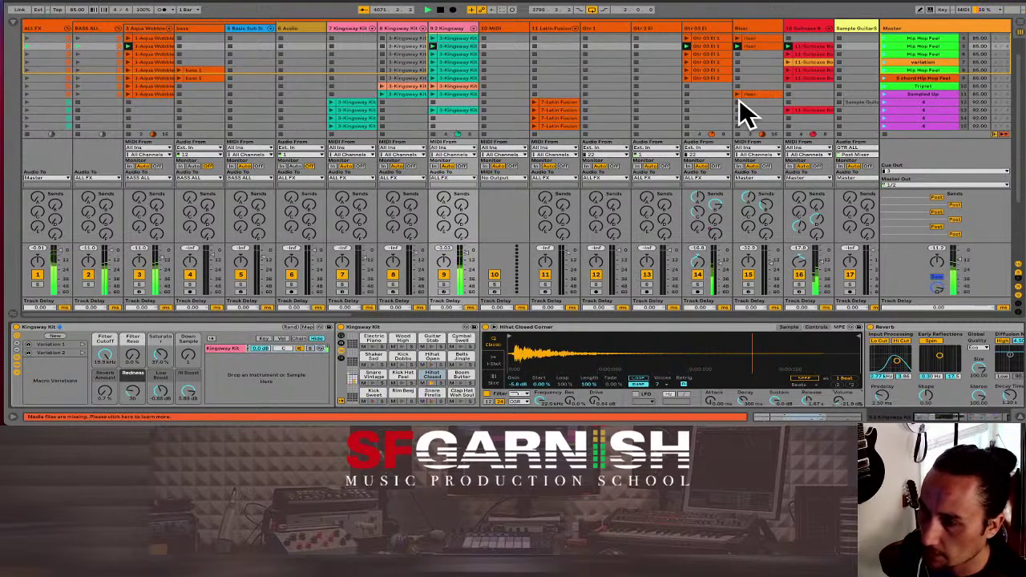
Step: Launch the first visible Hip Hop Feel scene, return to track 9's kit, and fine-tune the Hihat Closed Corner volume to about -22.8 dB
click(888, 42)
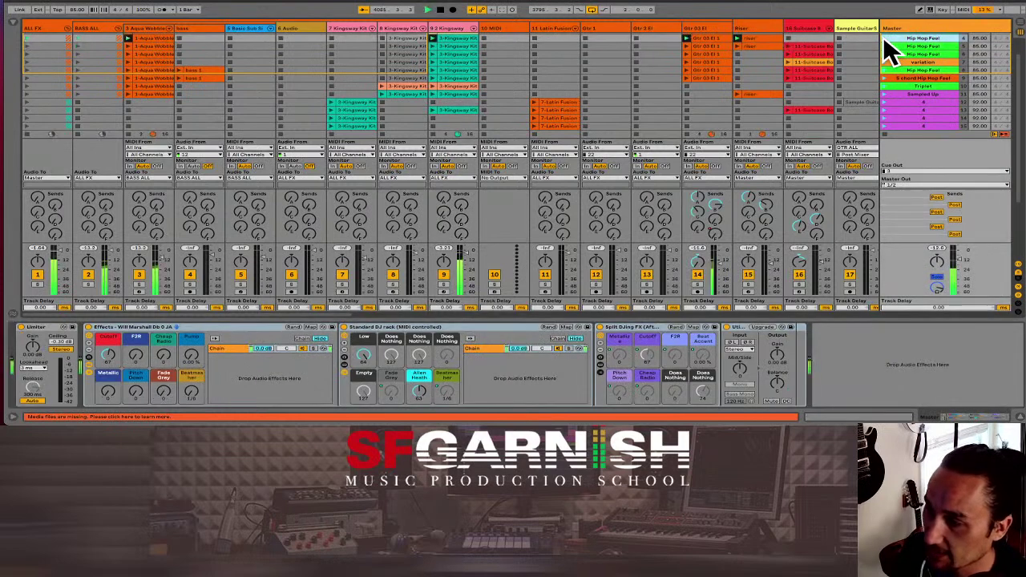
click(470, 46)
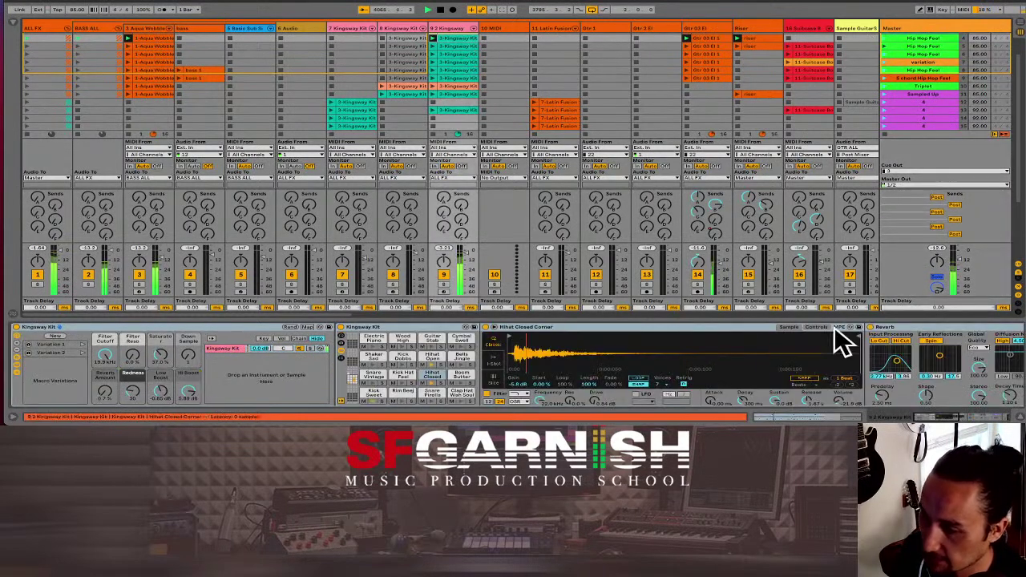
drag(839, 399, 839, 449)
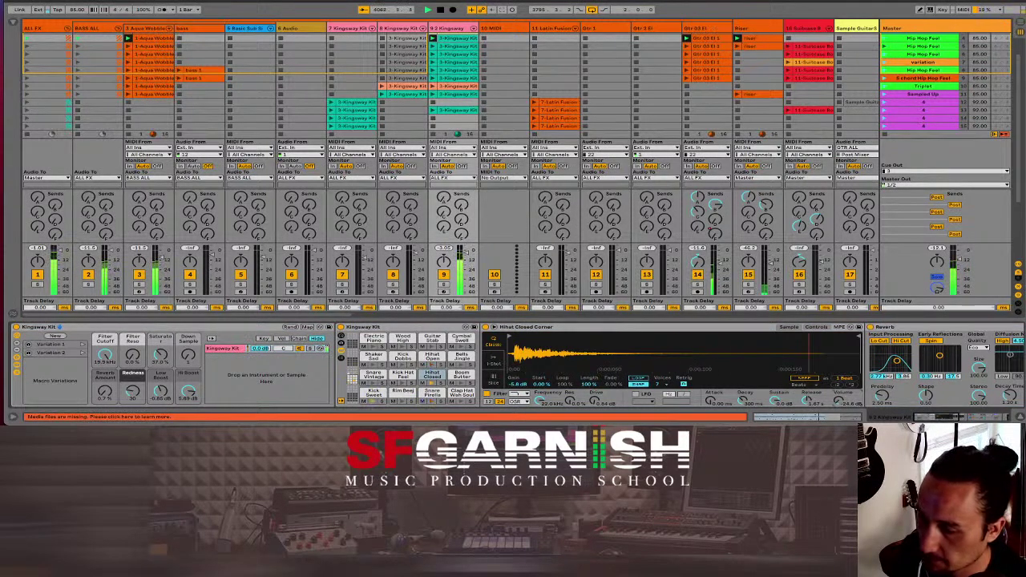
drag(839, 449, 839, 452)
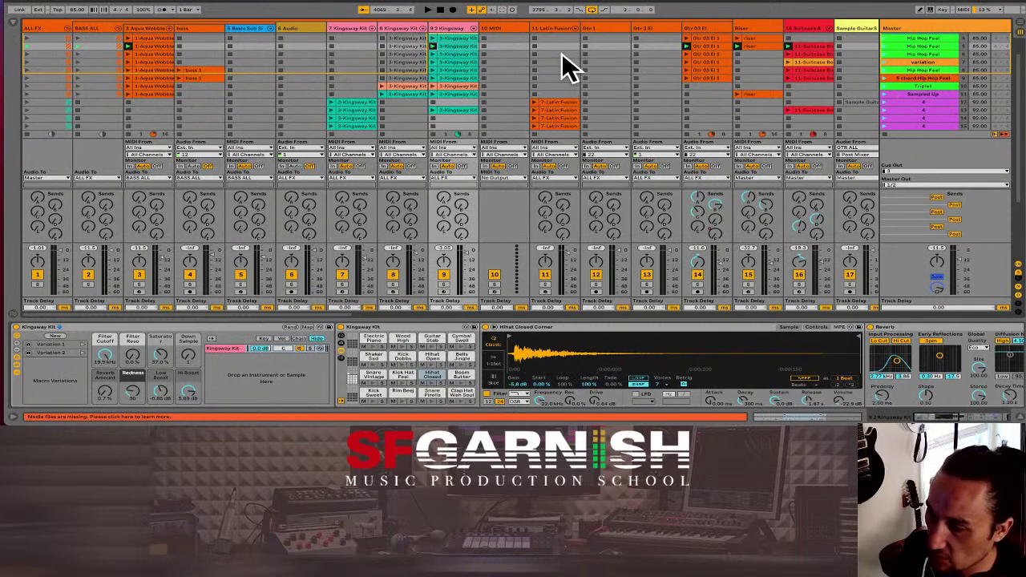
Step: Open the notes of track 9's four-bar Kingsway clip, and select and copy the Hihat Closed Corner notes from 1.1.1 to 4.2.2
click(457, 42)
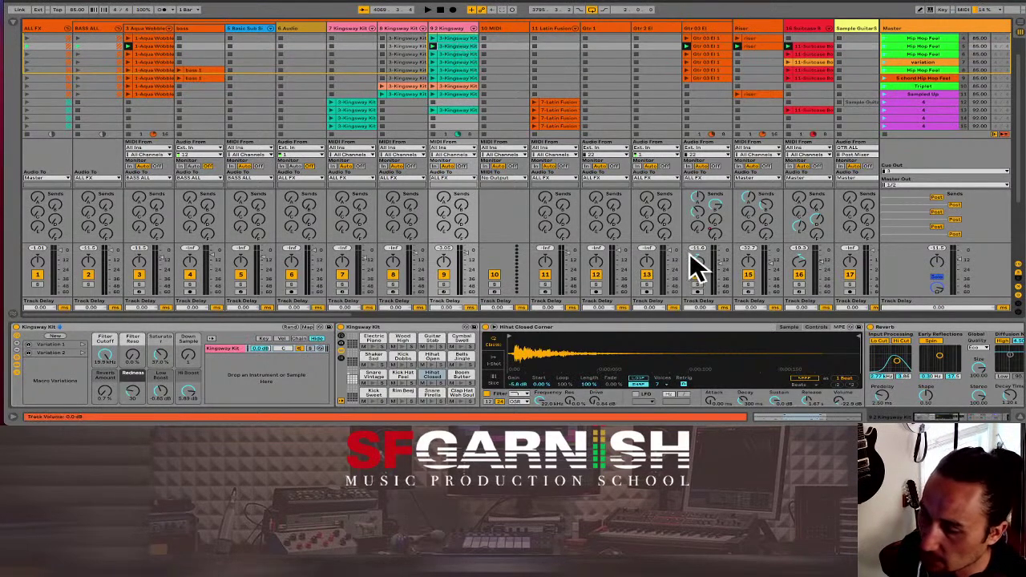
click(802, 420)
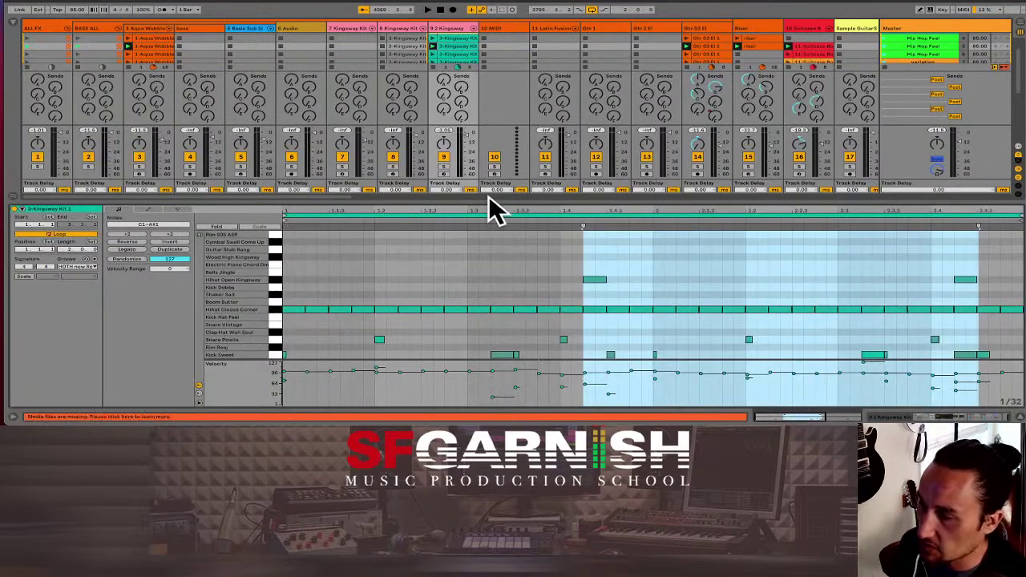
click(457, 46)
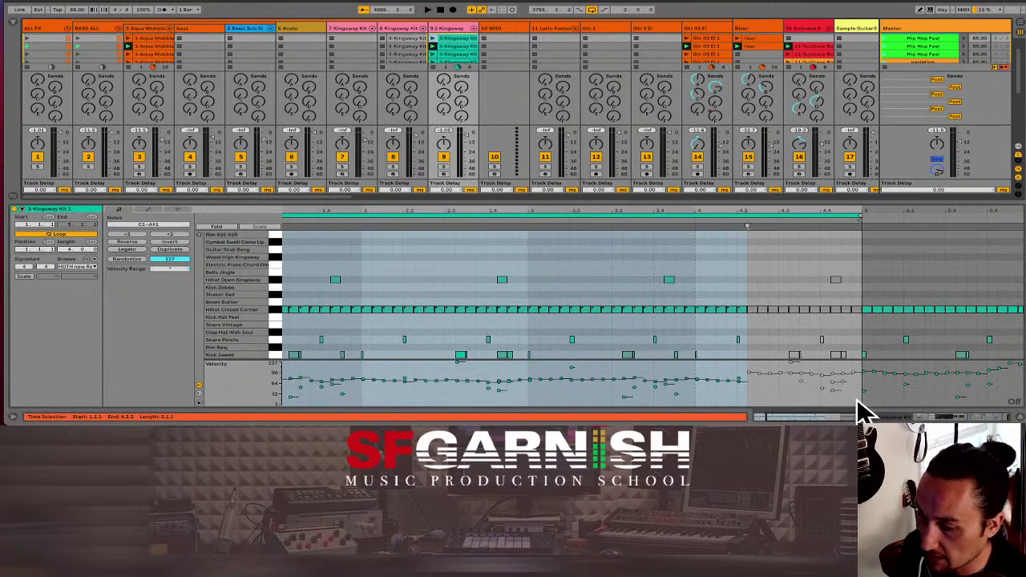
scroll(777, 417, left, 3)
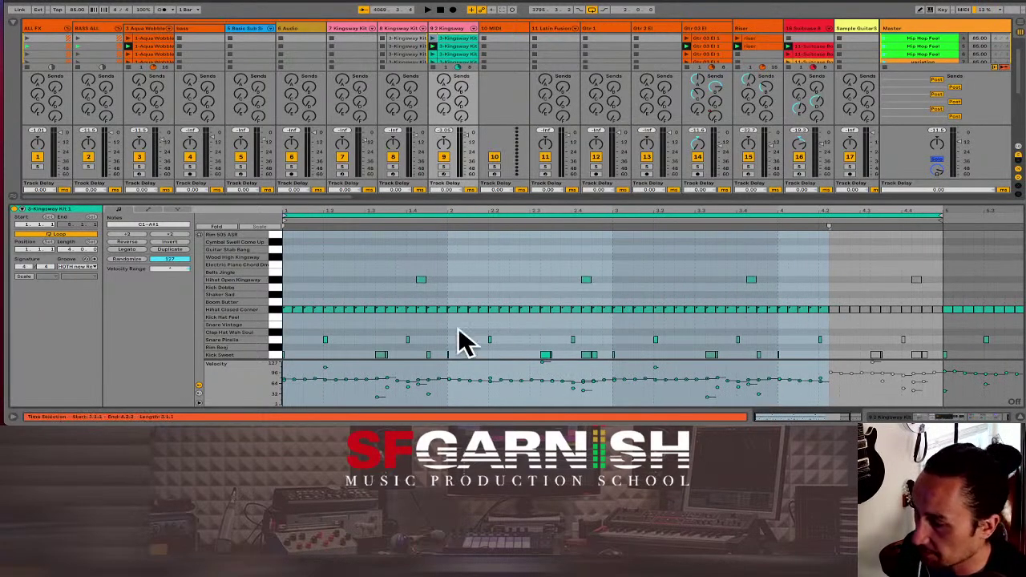
drag(313, 327, 818, 316)
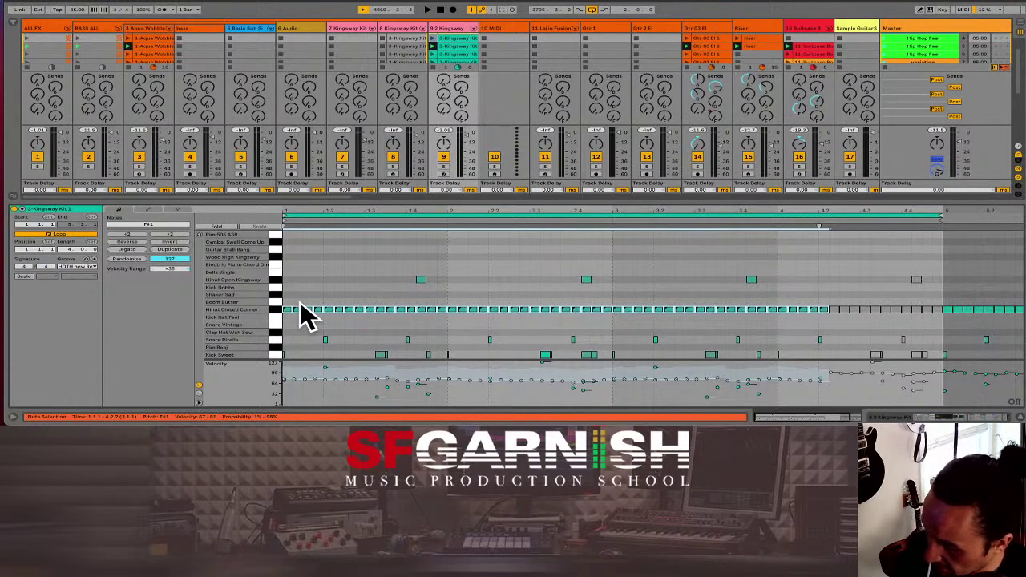
Step: In track 9's two-bar clip one slot below the playing one, replace the Hihat Closed Corner notes from 1.1.1 to 3.1.1 with the copied ones
click(455, 53)
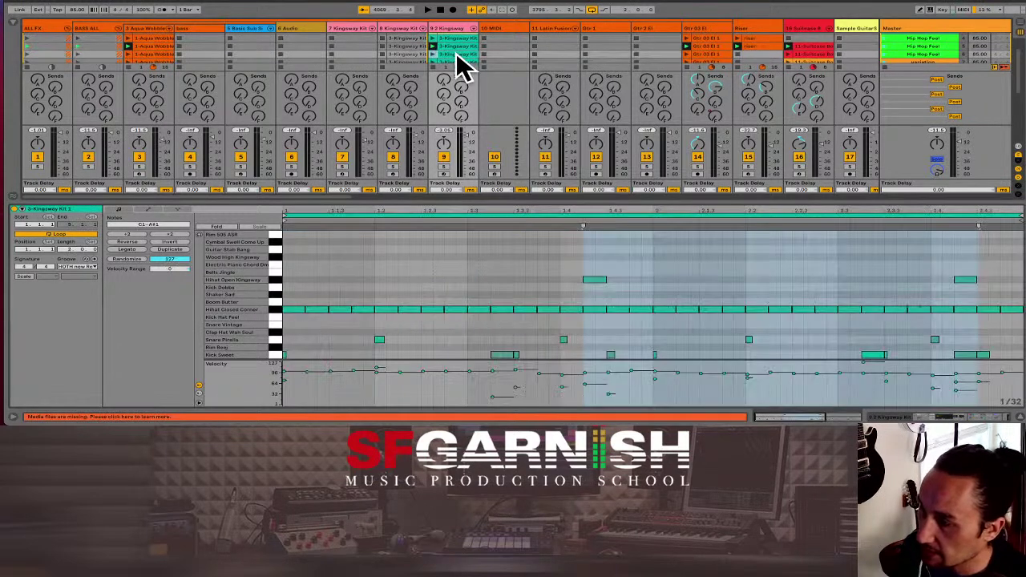
click(353, 324)
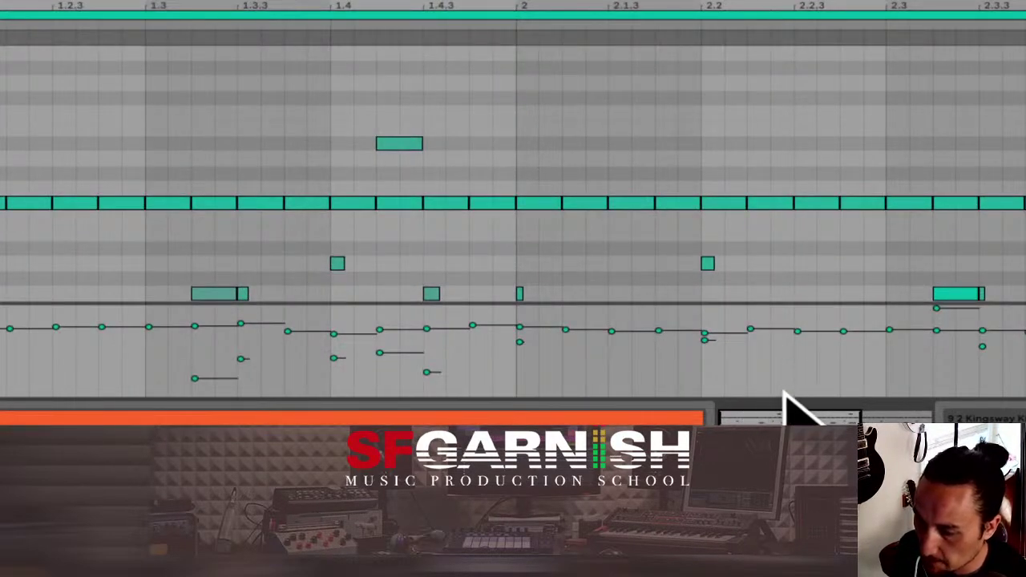
key(minus)
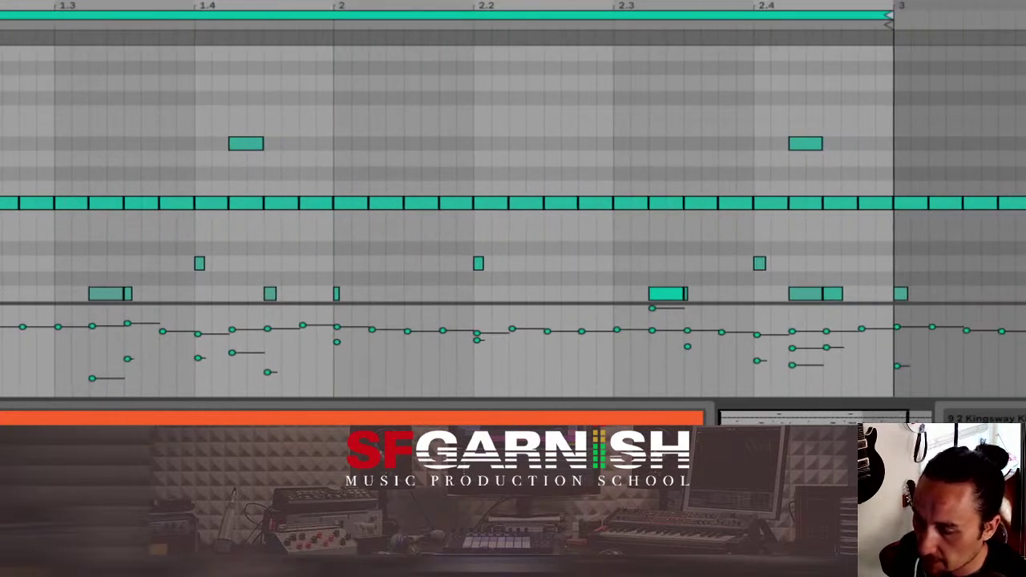
key(minus)
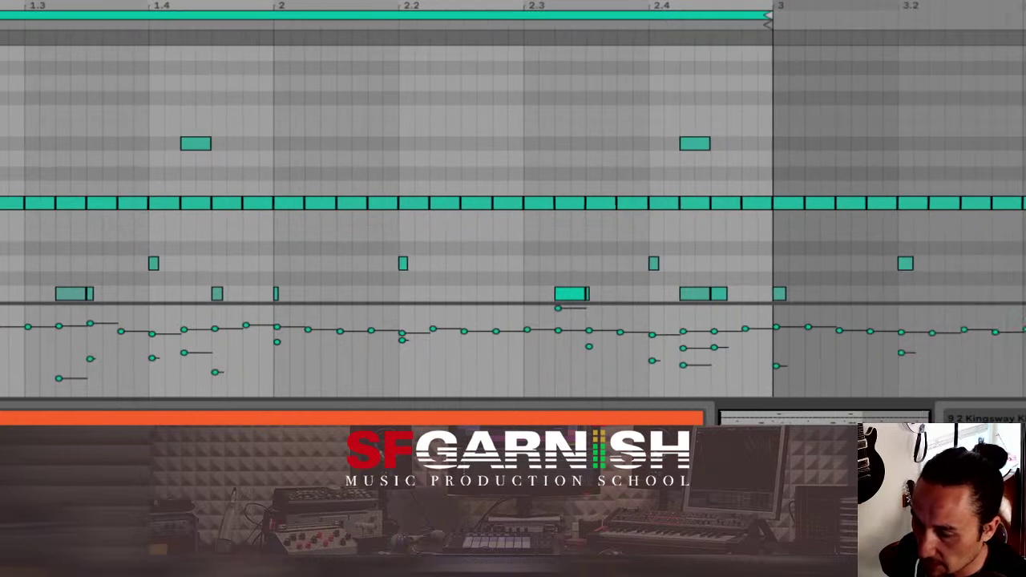
key(plus)
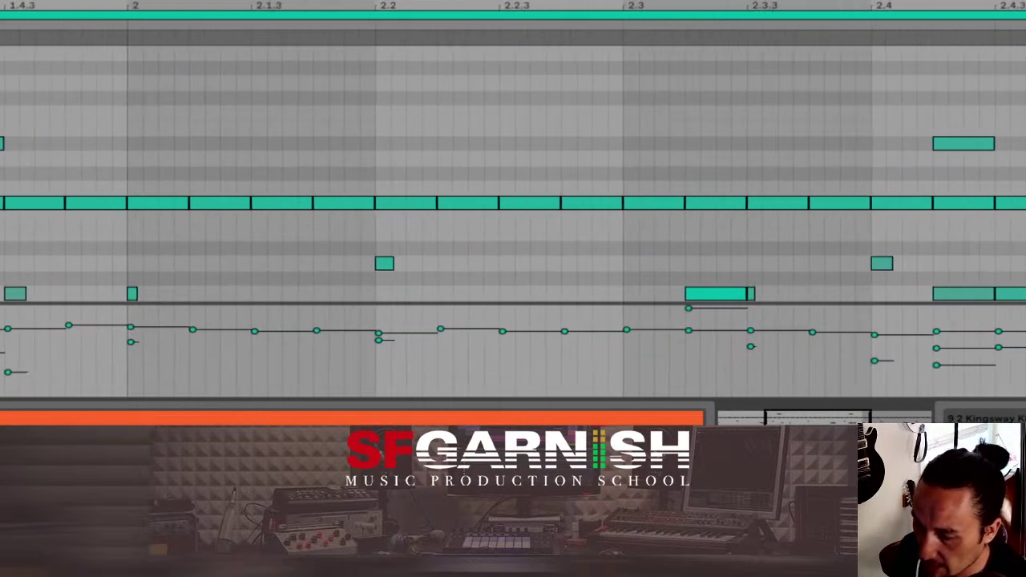
drag(425, 6, 249, 16)
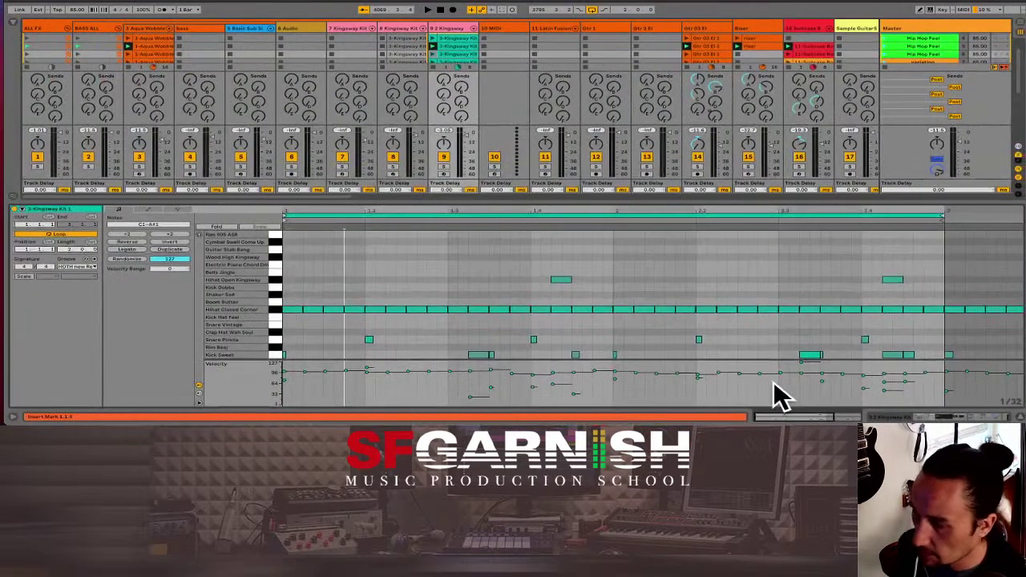
drag(307, 331, 938, 312)
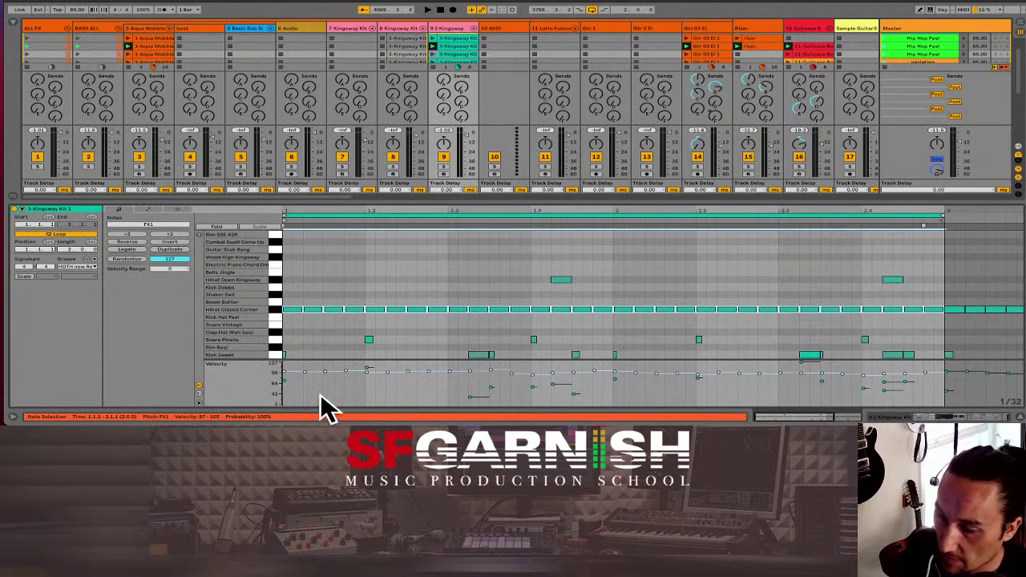
click(292, 367)
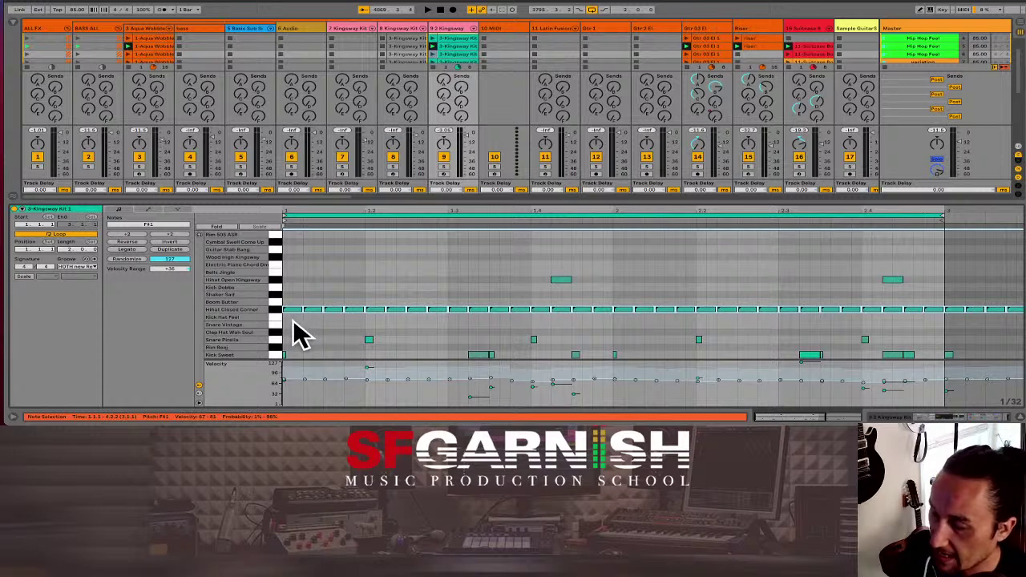
Step: Compare the notes of track 9's neighbouring Kingsway clips and launch the second visible Hip Hop Feel scene to listen to it
click(462, 46)
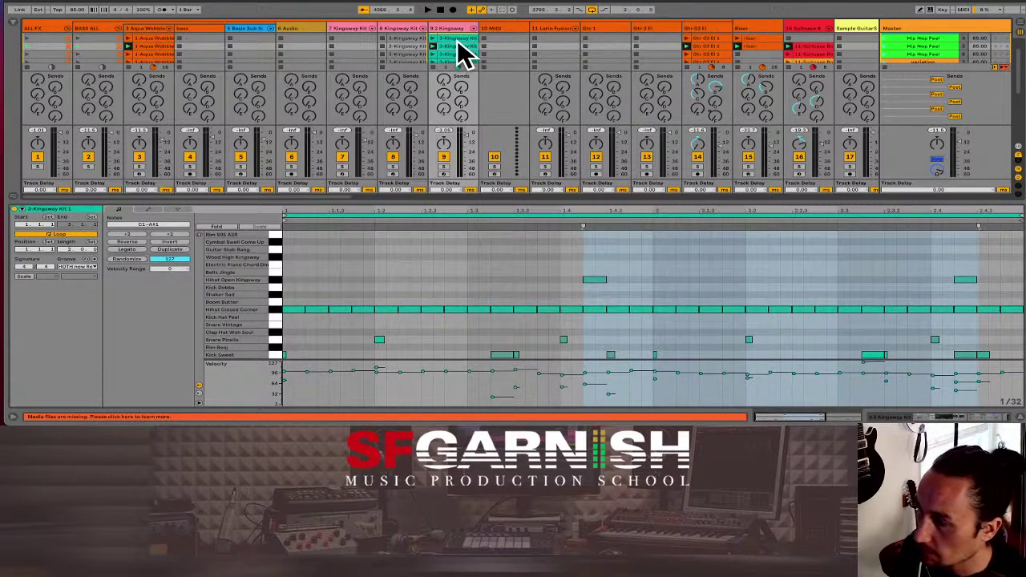
click(460, 47)
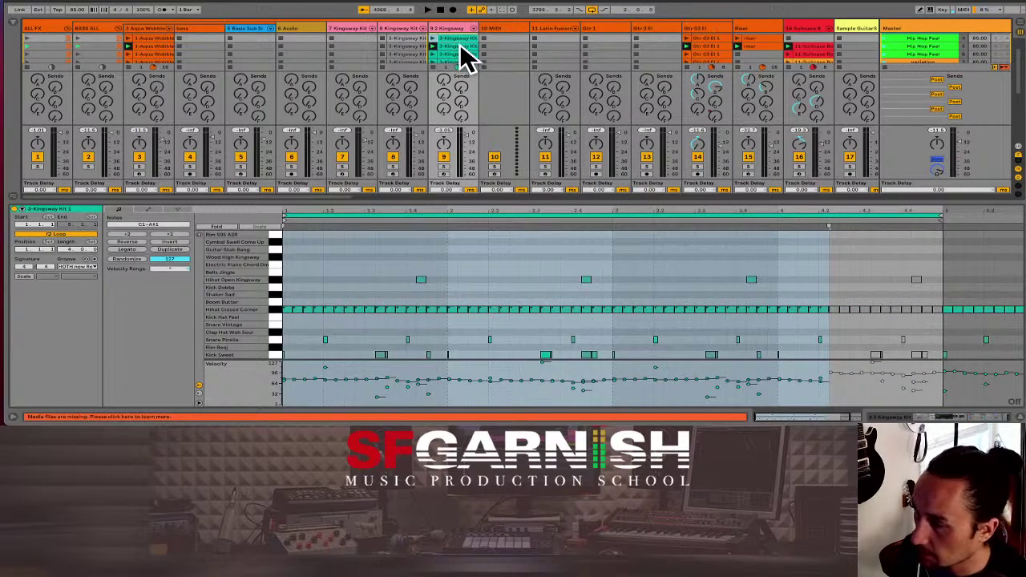
click(461, 49)
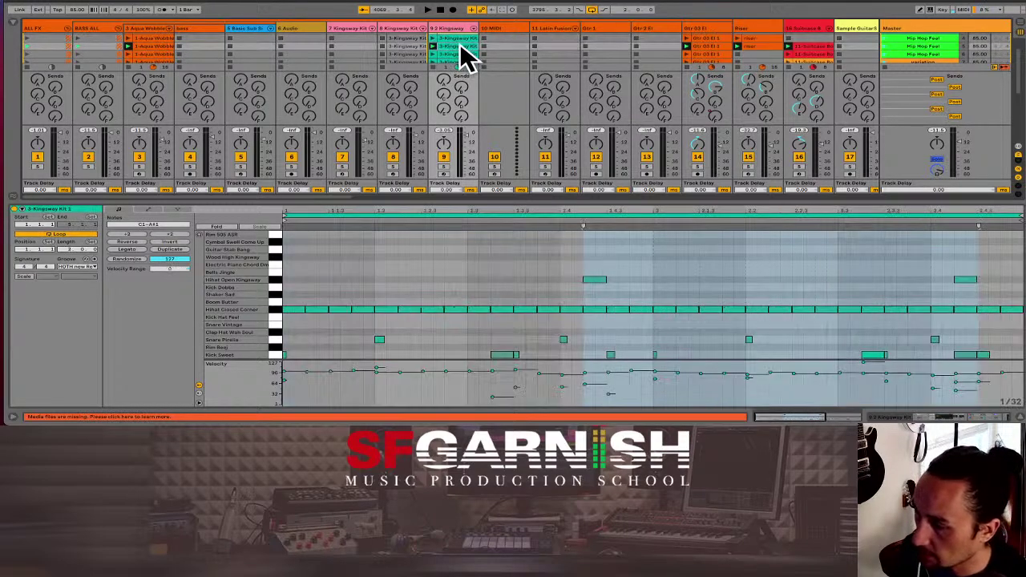
click(885, 46)
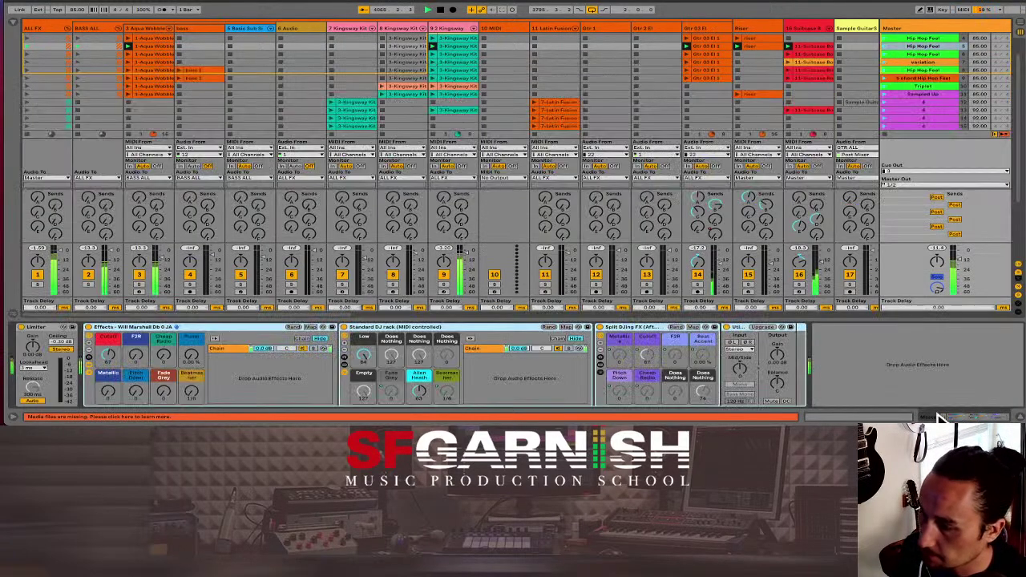
Step: In the Kingsway clip of the launched scene, replace the Hihat Closed Corner notes from 1.1.1 to 3.1.1 with the copied velocity-range notes
click(464, 61)
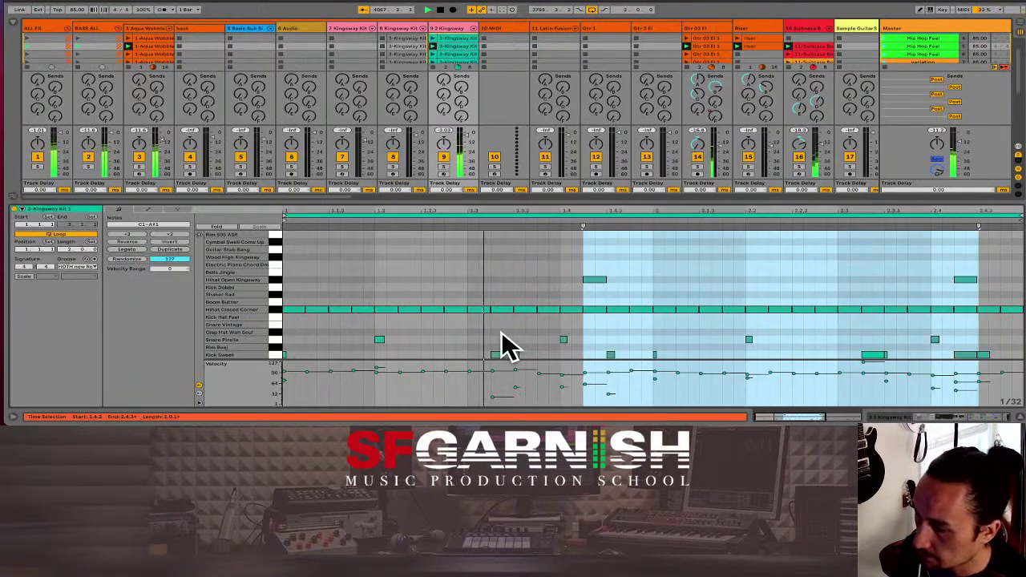
scroll(511, 340, right, 5)
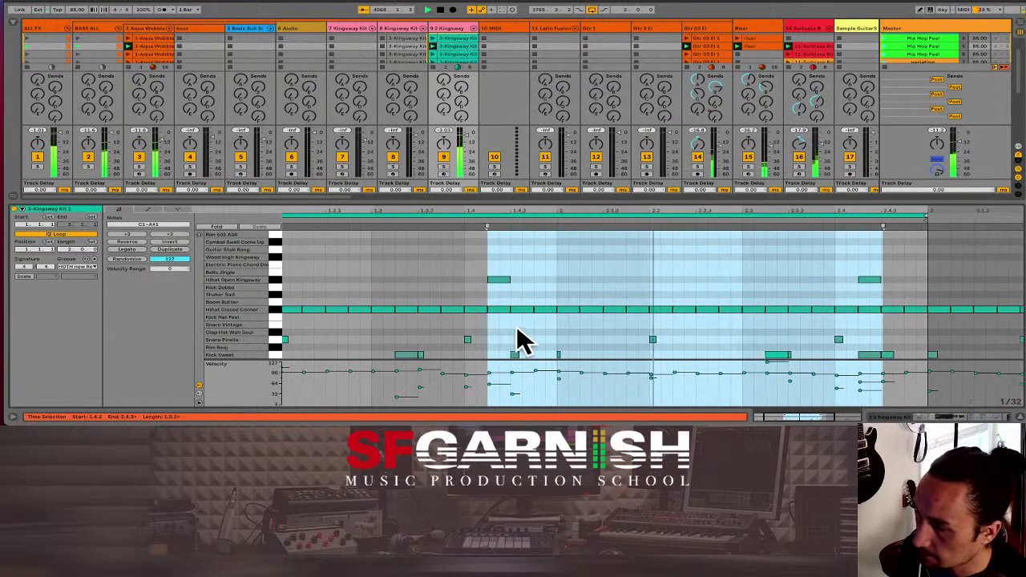
click(488, 343)
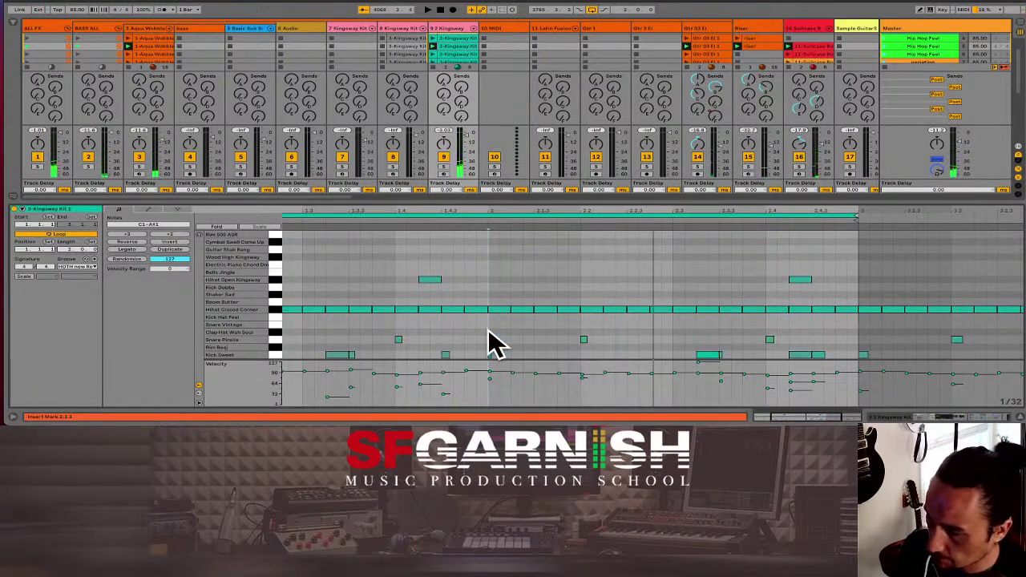
key(minus)
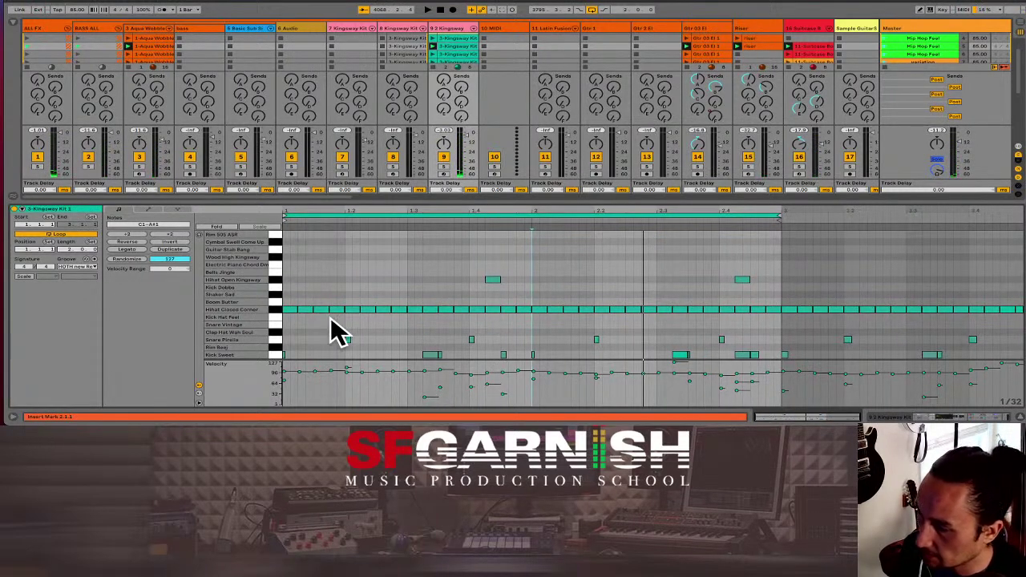
drag(293, 326, 781, 313)
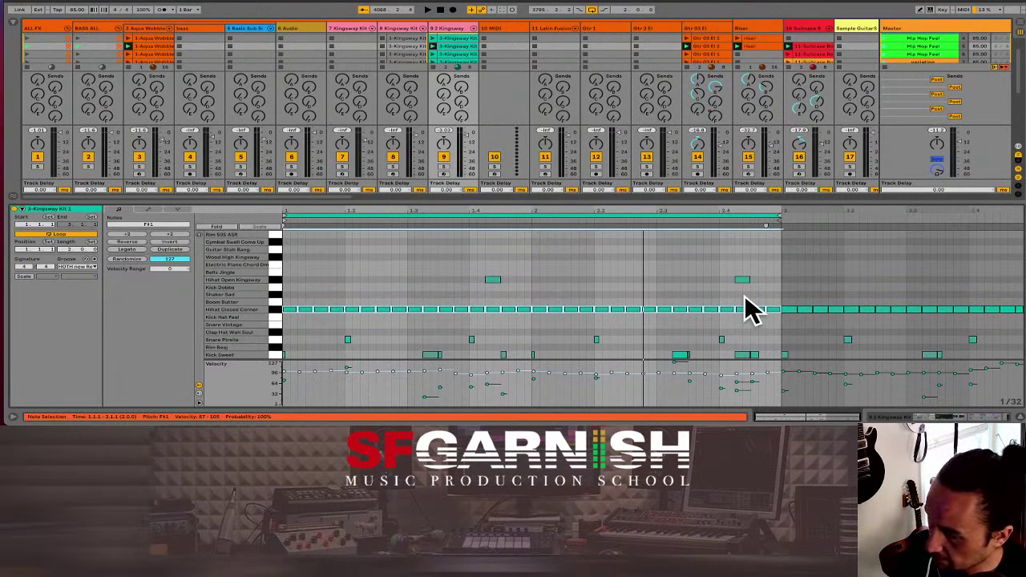
click(748, 310)
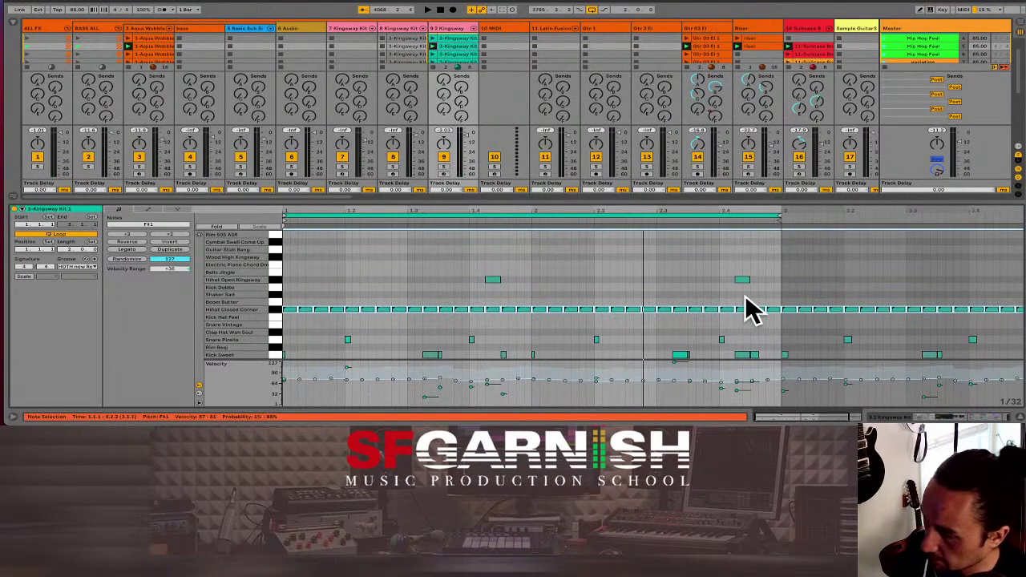
Step: Compare the notes of track 9's Kingsway clips in scenes 4 to 6, and launch scene 4's clip and the Hip Hop Feel scene 5 for listening
click(450, 55)
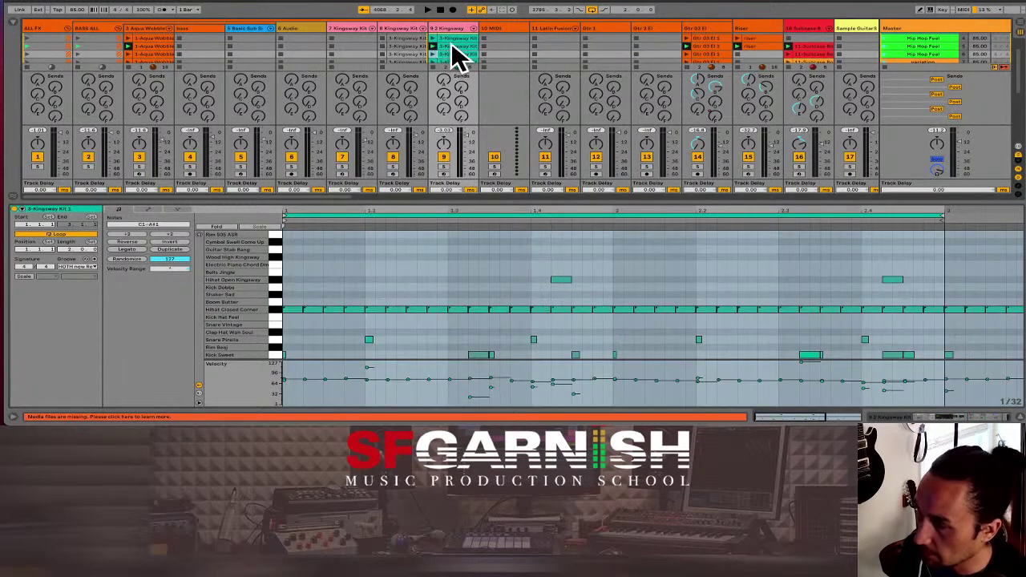
click(451, 46)
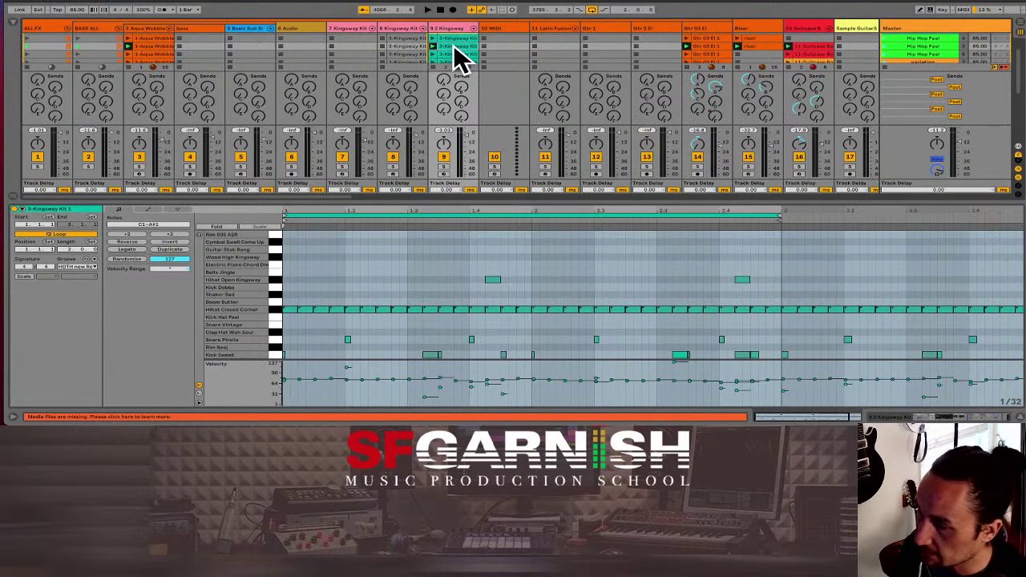
click(550, 276)
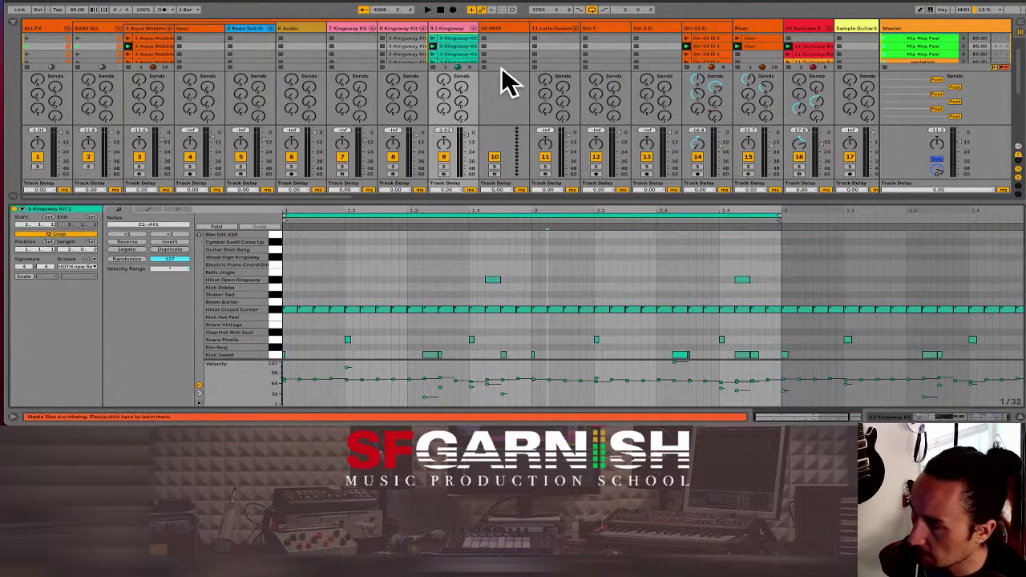
click(456, 40)
click(455, 46)
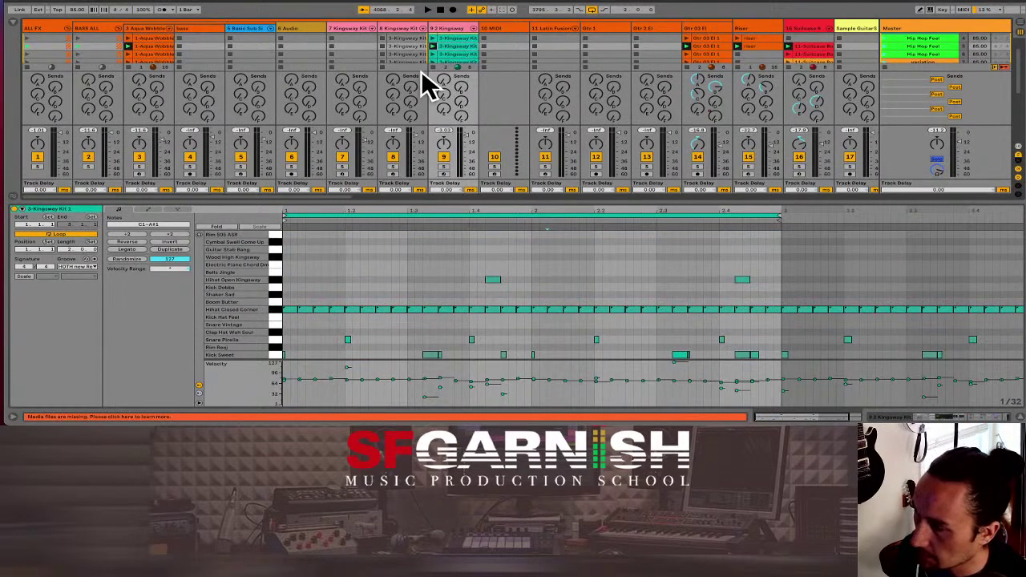
click(457, 38)
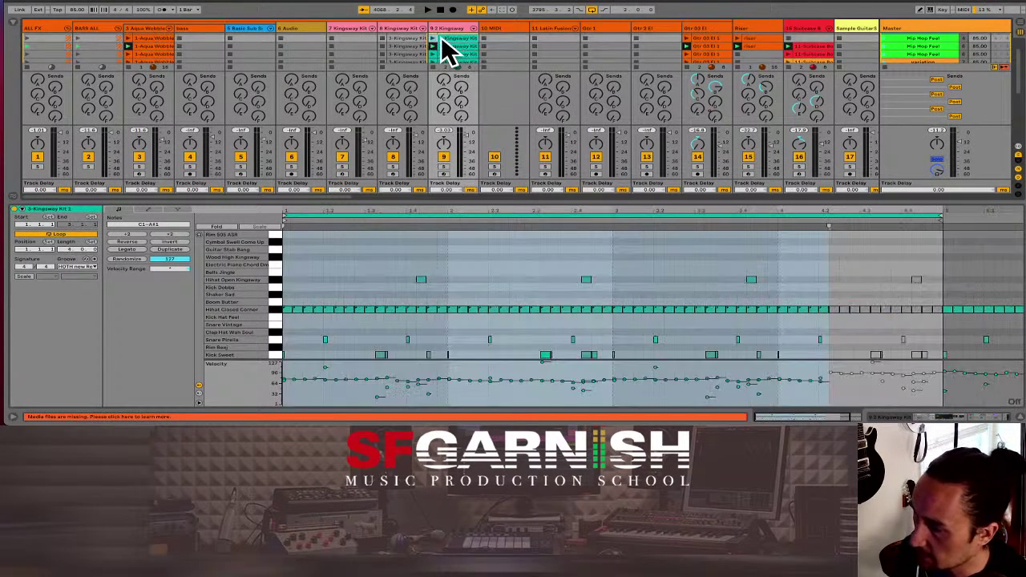
click(434, 38)
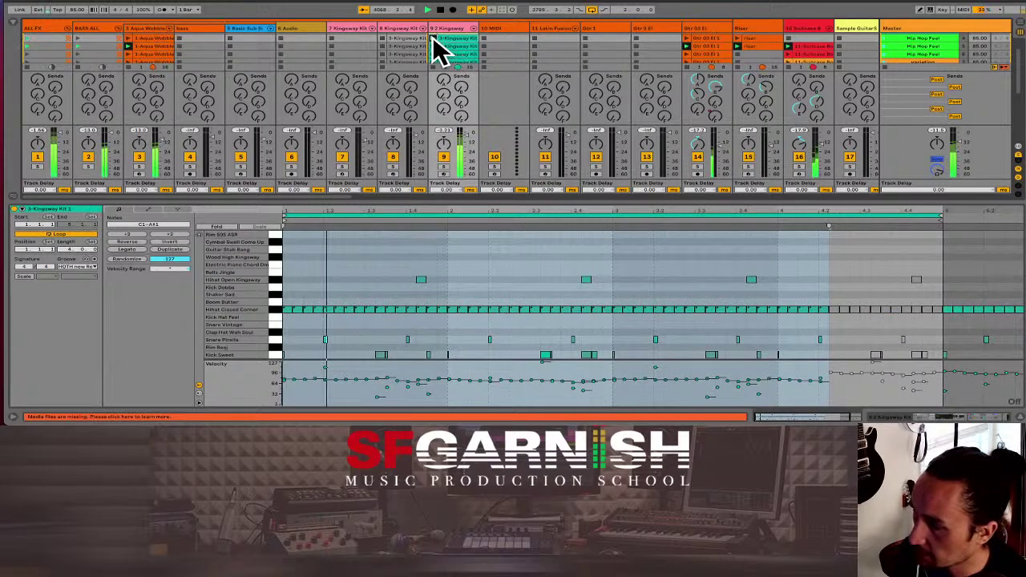
click(884, 45)
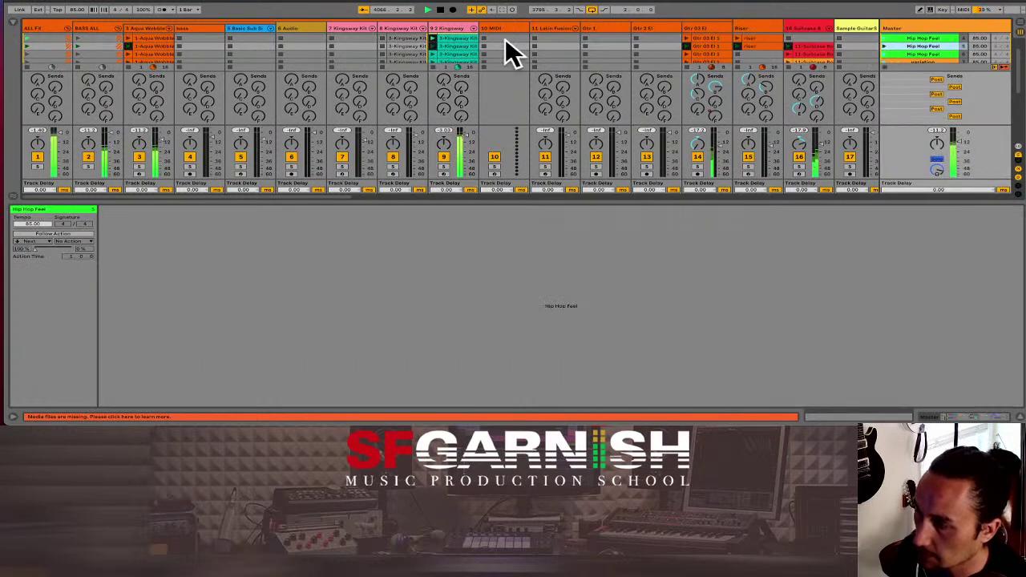
Step: Copy the Hihat Closed Corner notes from scene 4's four-bar Kingsway clip over those in scene 5's two-bar clip, starting at 1.1.1
click(470, 57)
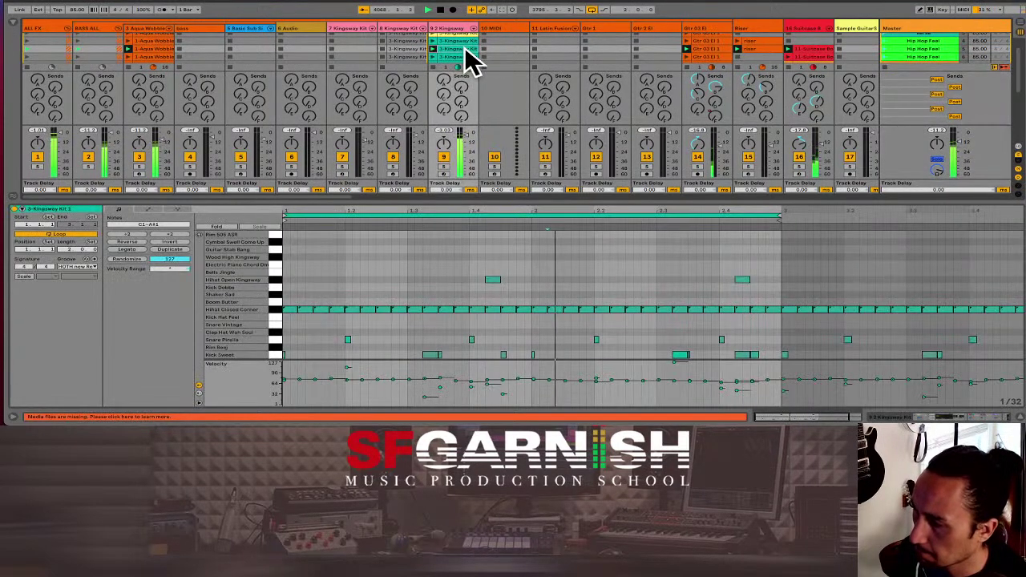
click(463, 49)
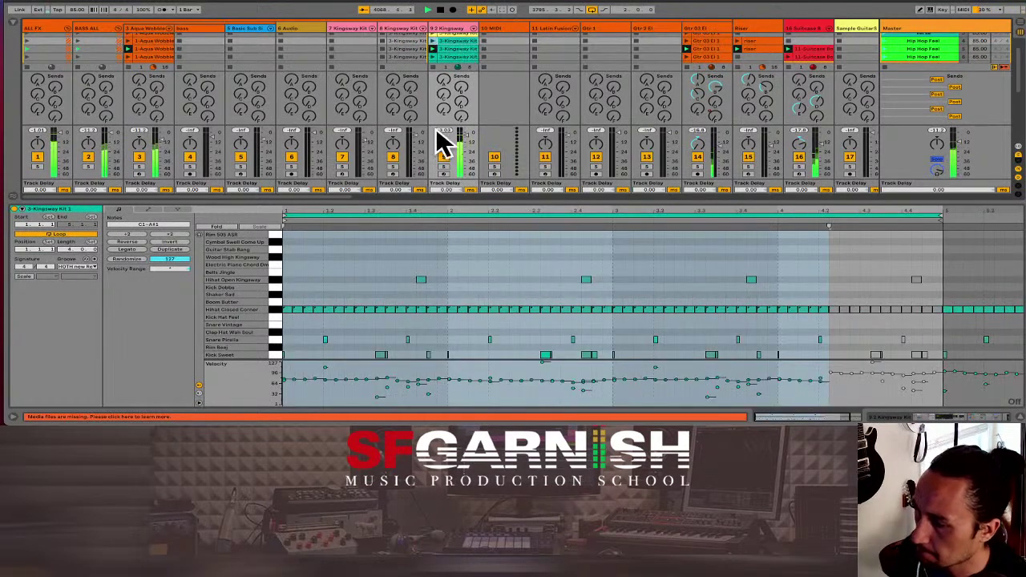
drag(287, 307, 823, 307)
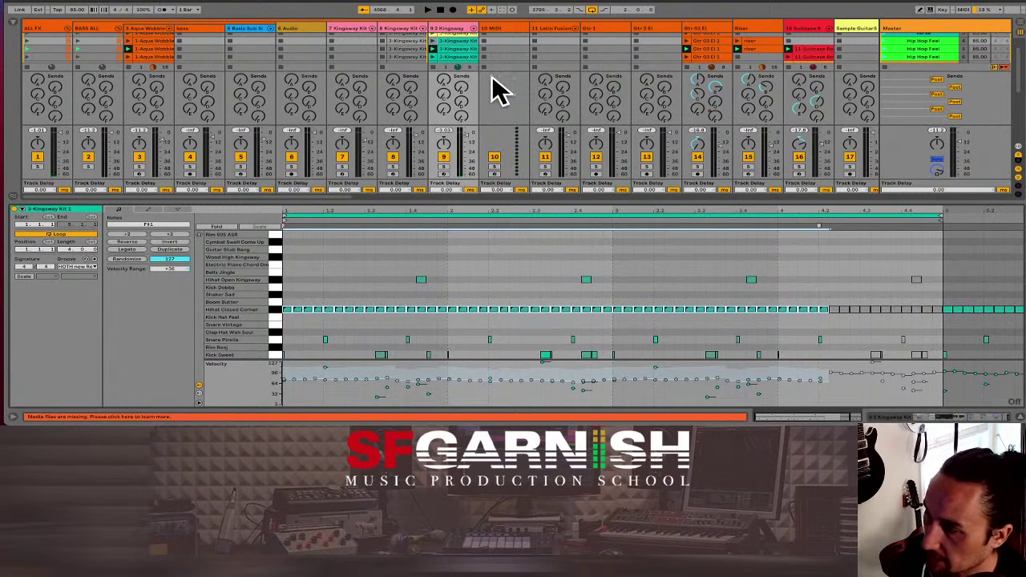
click(469, 52)
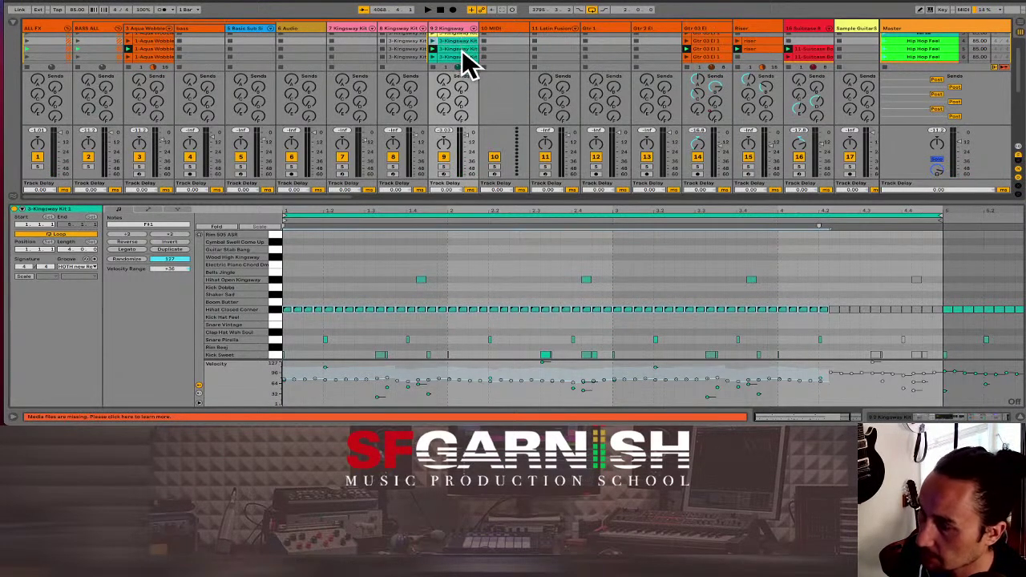
click(458, 57)
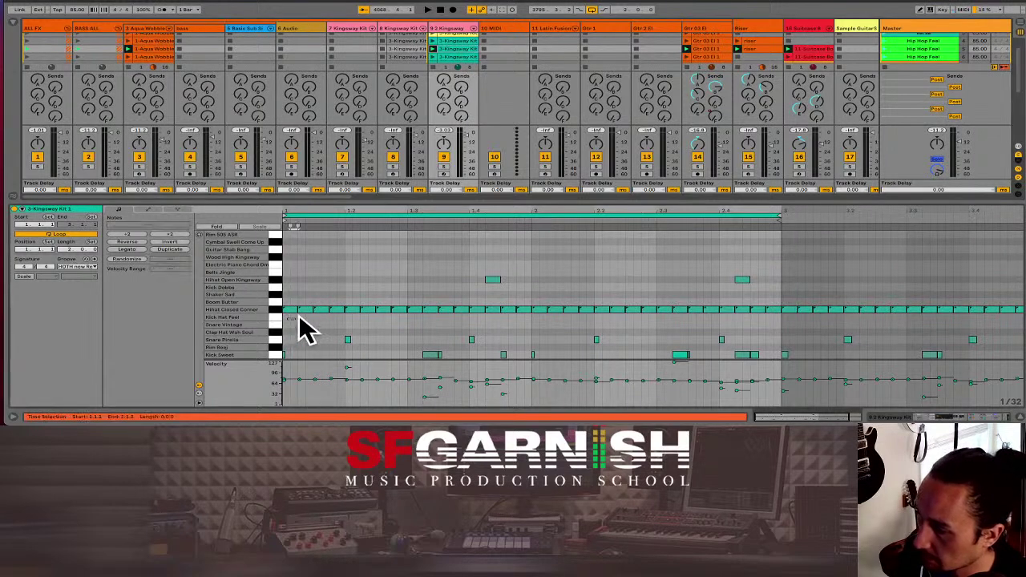
drag(307, 329, 778, 314)
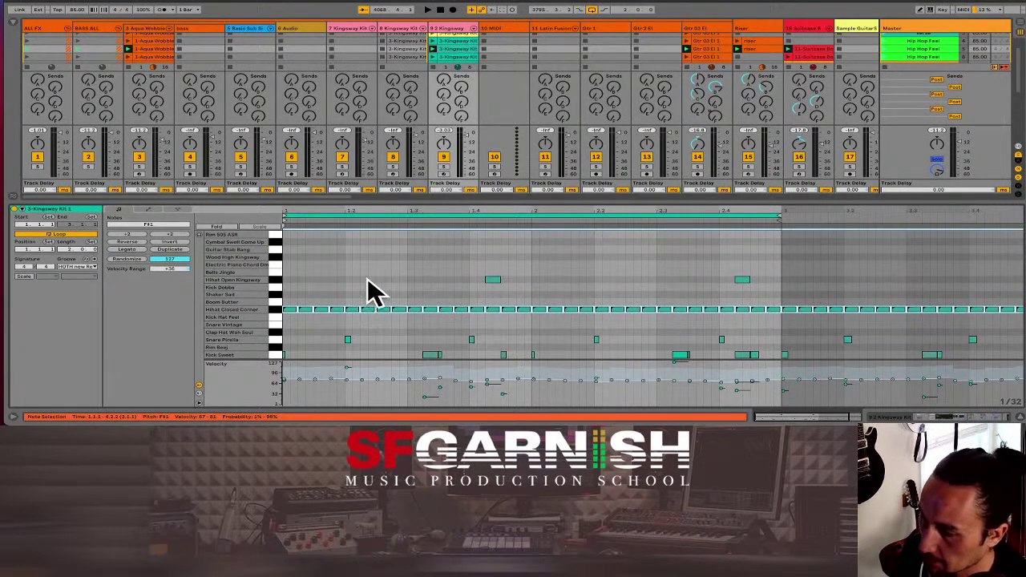
click(309, 273)
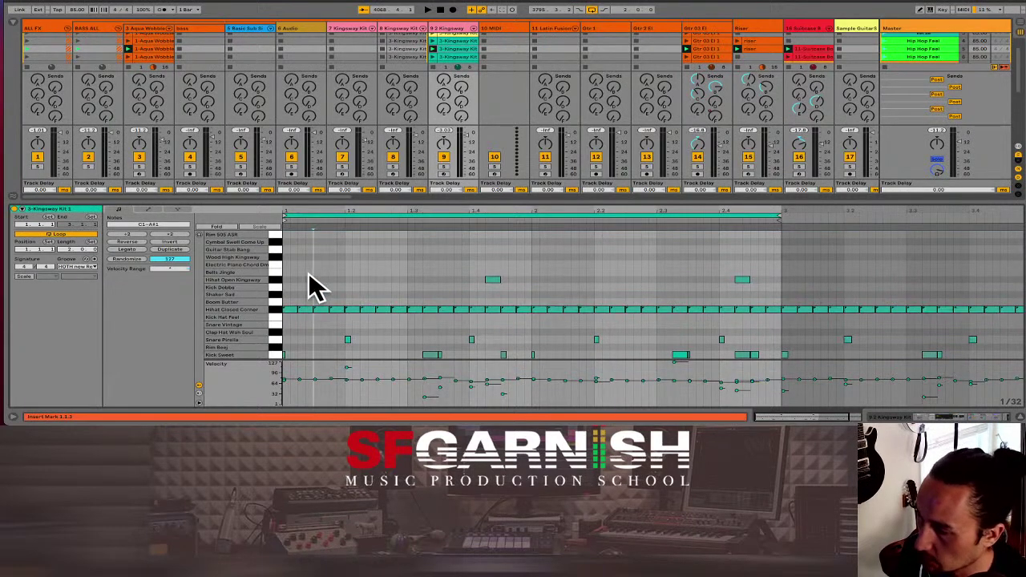
Step: Enlarge the Session View above the clip editor and hide the sends, track delay and input/output sections of the mixer
click(458, 49)
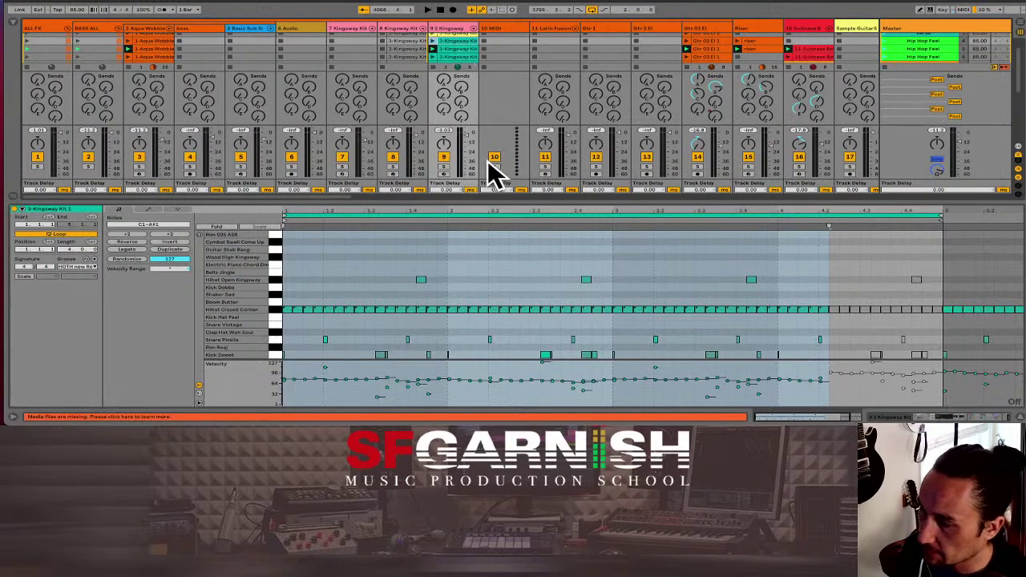
drag(487, 200, 476, 286)
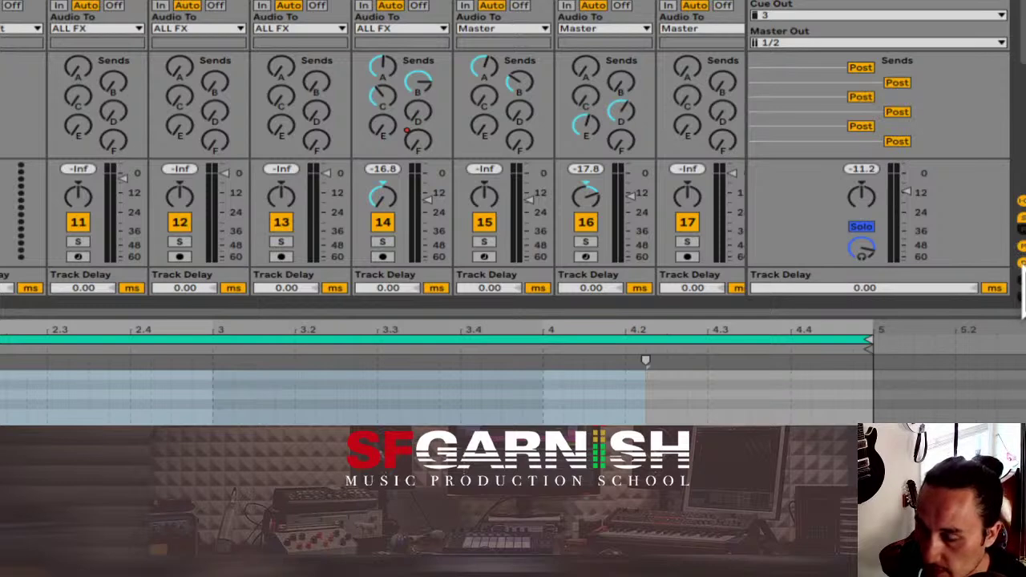
scroll(1024, 273, up, 2)
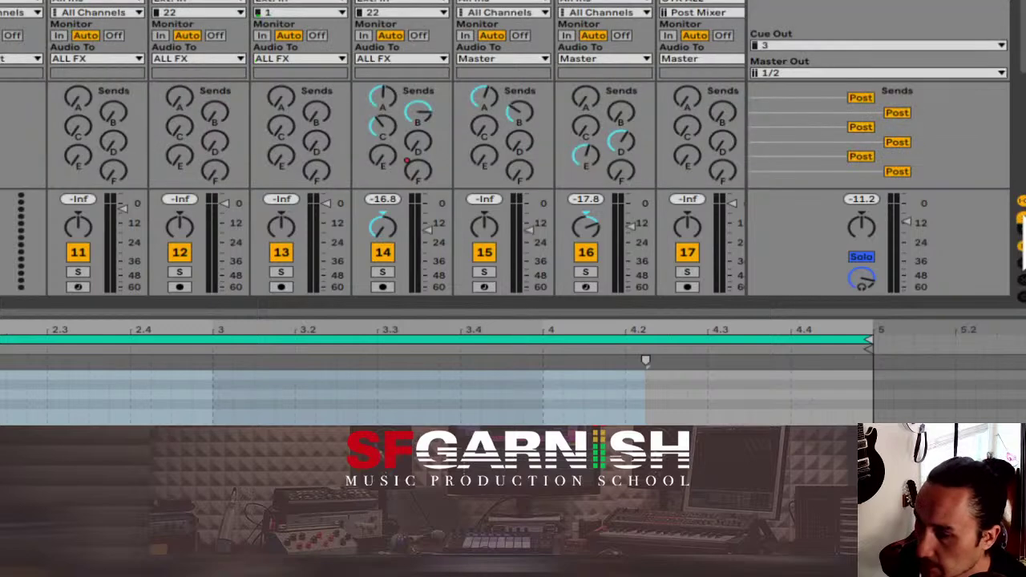
key(ctrl+alt+s)
key(ctrl+alt+s)
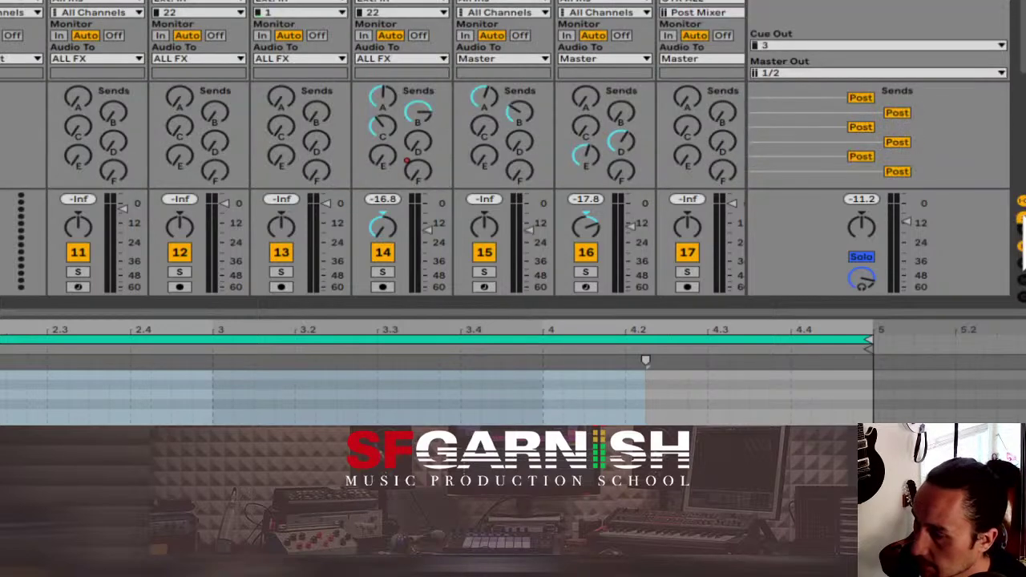
key(ctrl+alt+s)
click(1022, 202)
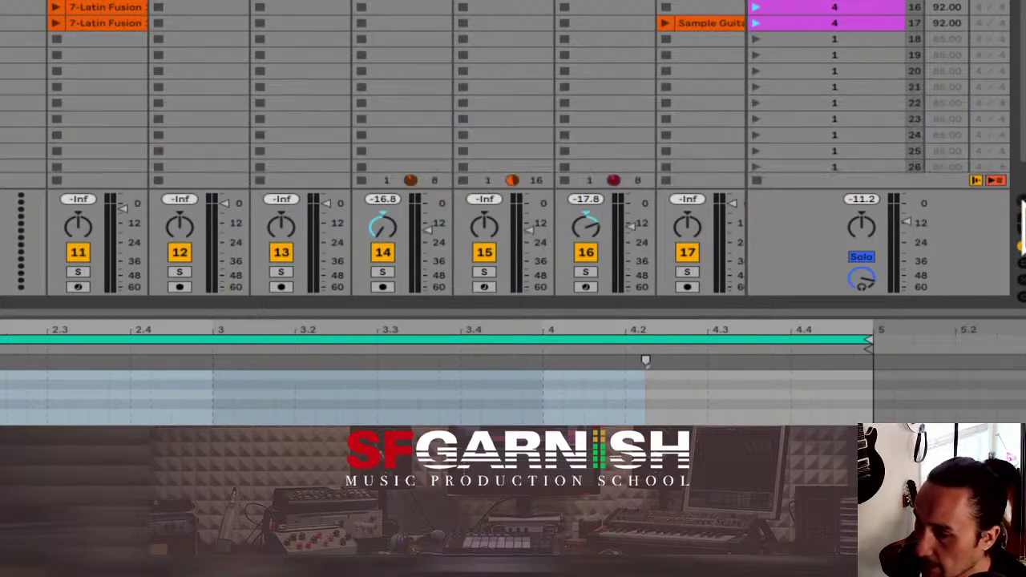
click(1022, 203)
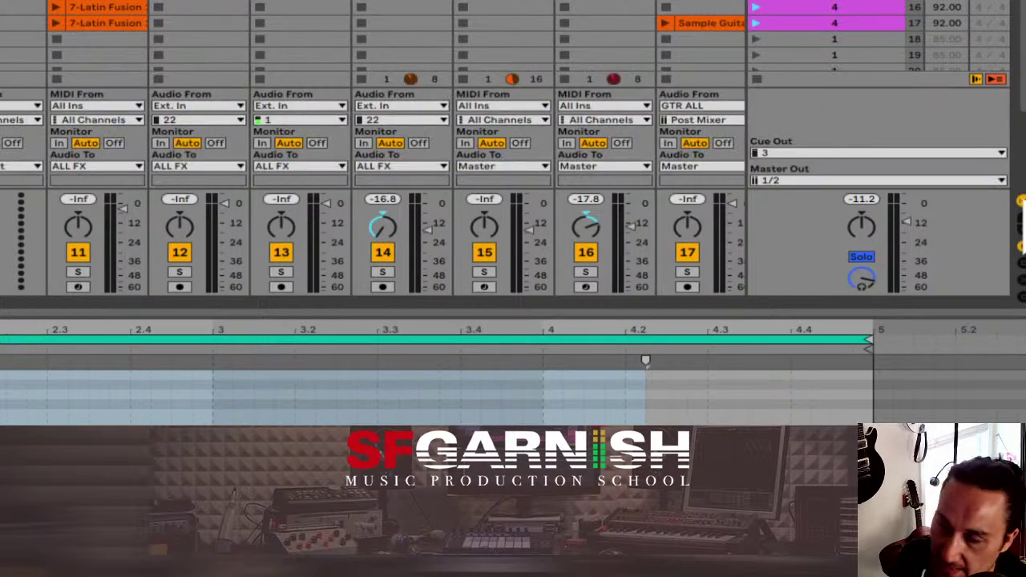
click(1023, 202)
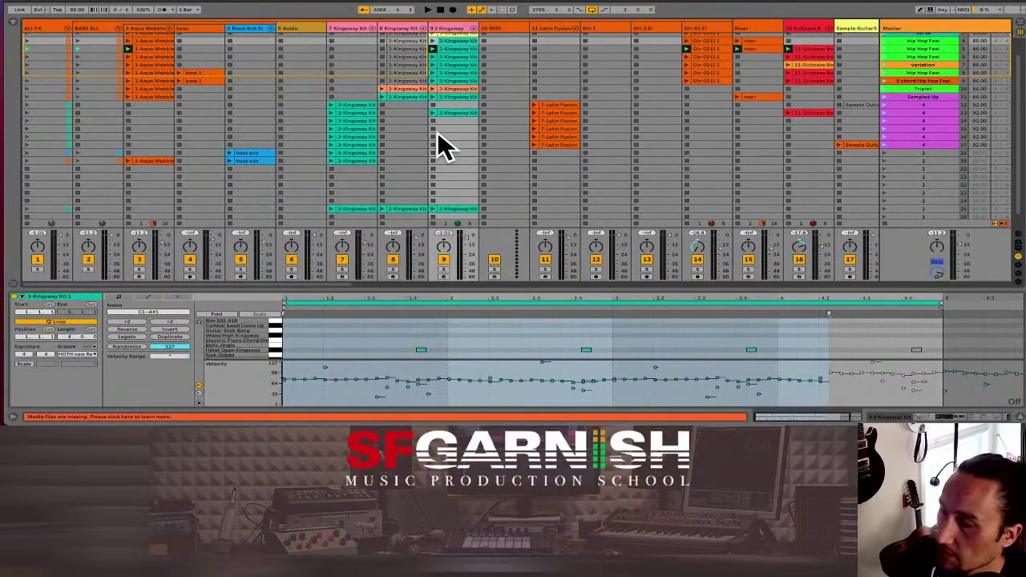
Step: Open track 9's playing Kingsway clip in scene 5 and hide its velocity and chance lanes to leave only the note lanes
scroll(437, 131, up, 2)
click(439, 135)
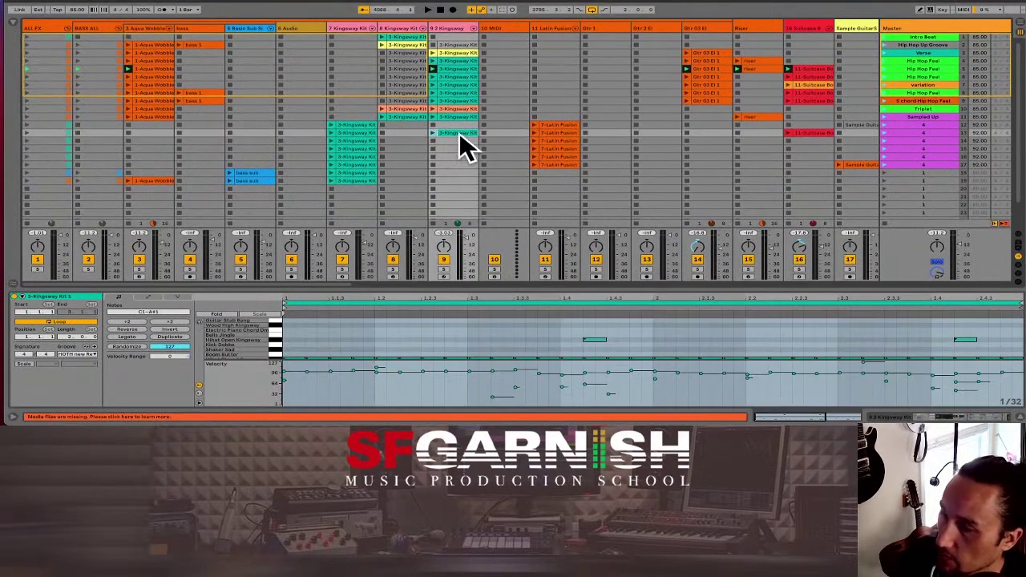
click(459, 143)
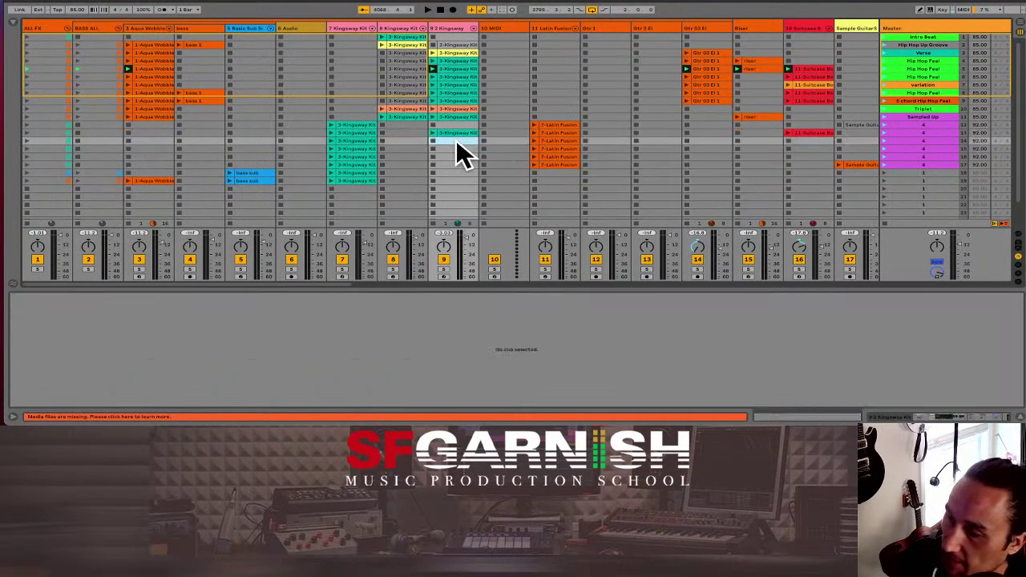
click(462, 71)
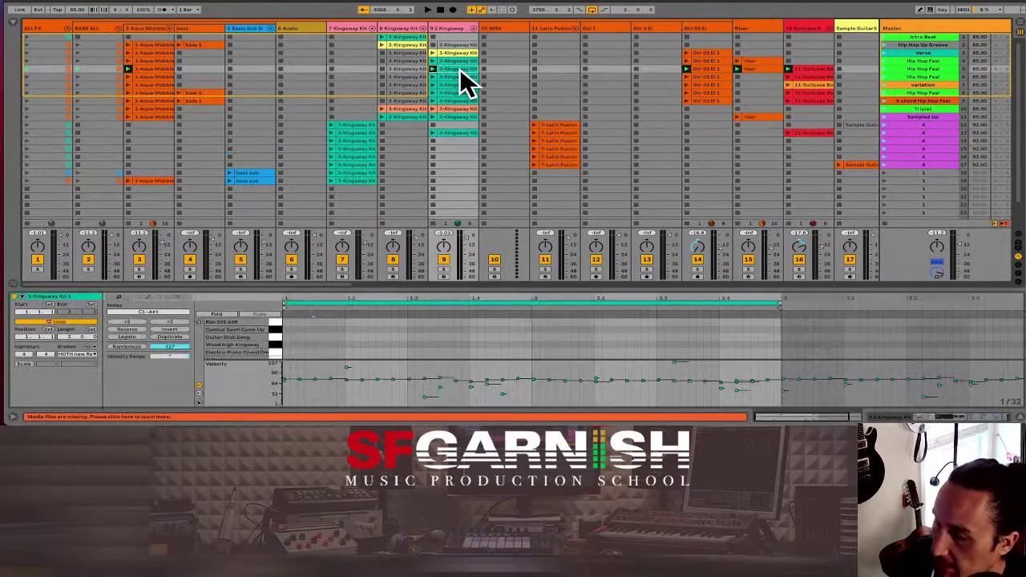
click(199, 392)
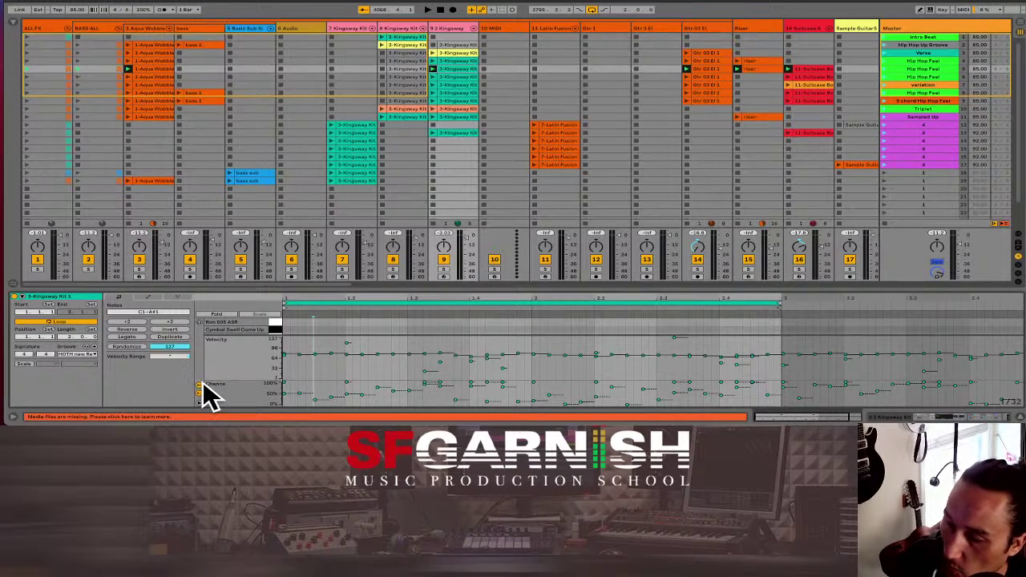
click(198, 384)
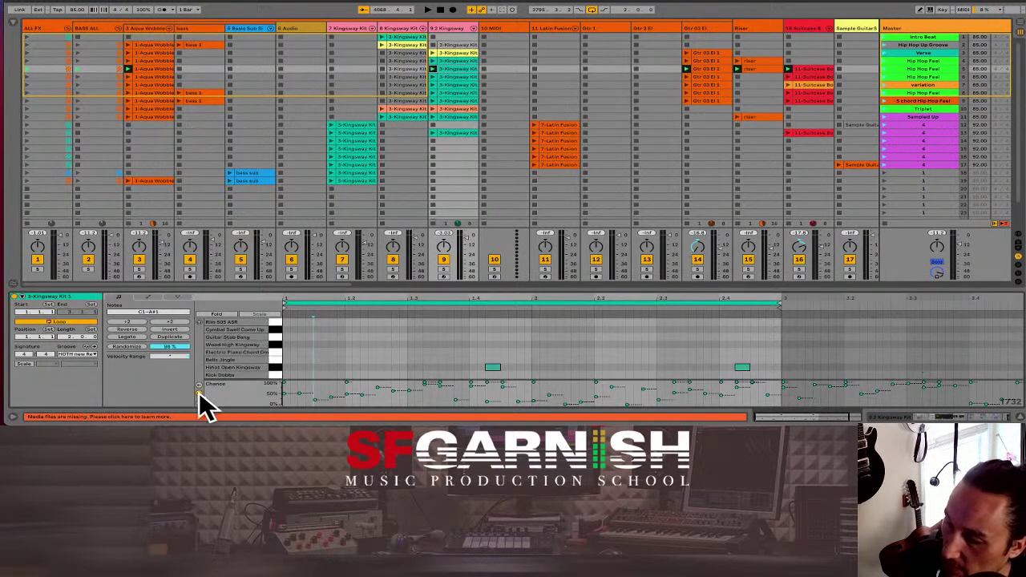
click(199, 392)
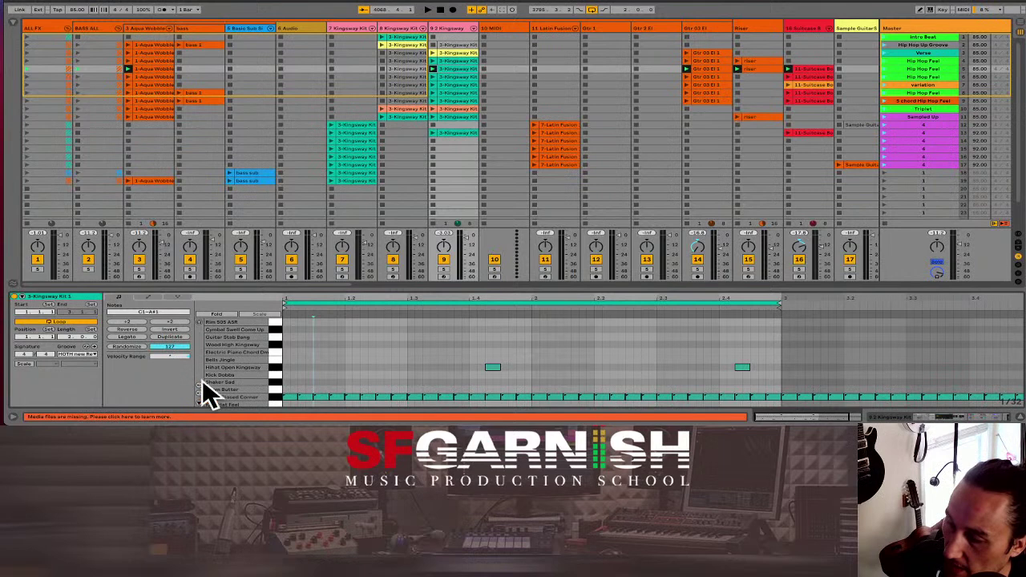
Step: Recolour track 9's Kingsway clips in scenes 4 and 5 pale yellow
click(459, 60)
right_click(459, 66)
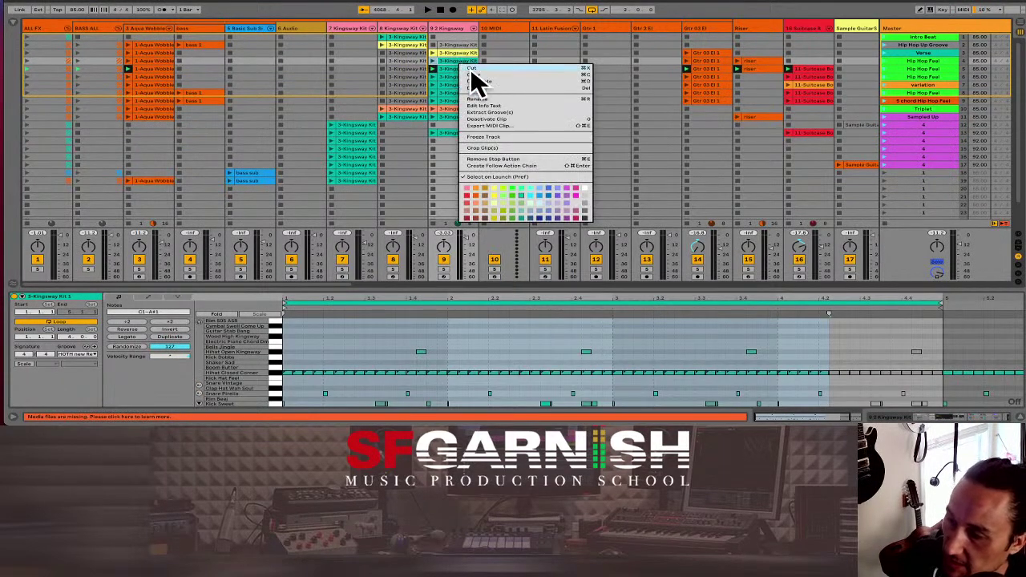
click(452, 69)
click(451, 68)
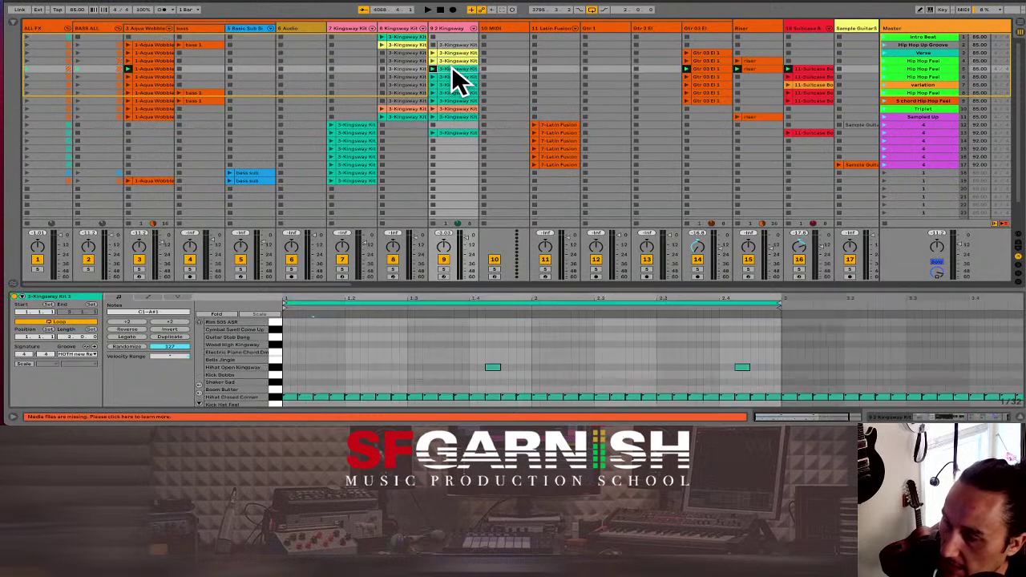
right_click(457, 72)
click(487, 189)
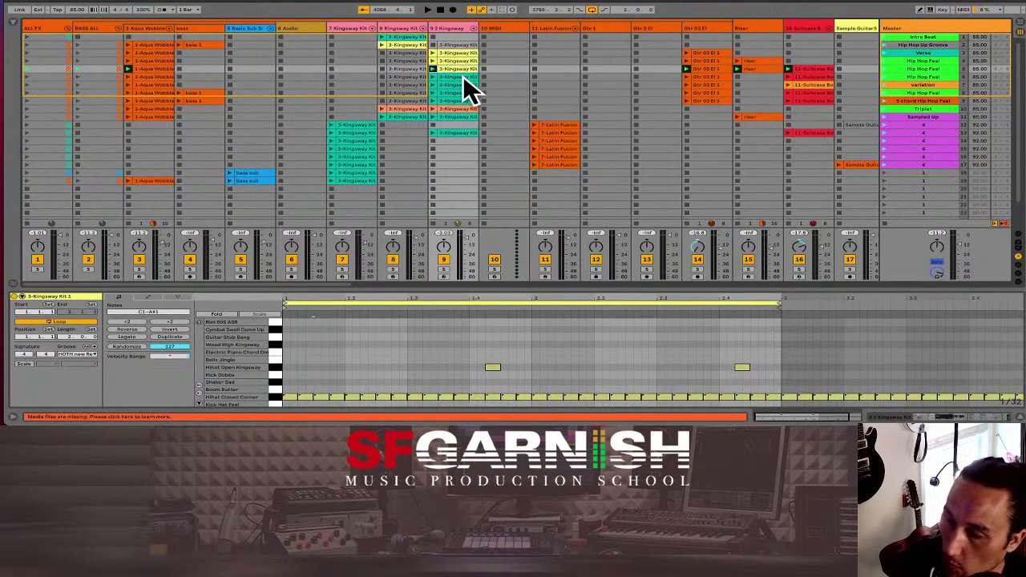
Step: Compare the notes of track 9's Kingsway clips in scenes 5 to 8, including the one in the variation scene
click(460, 78)
click(460, 85)
click(461, 92)
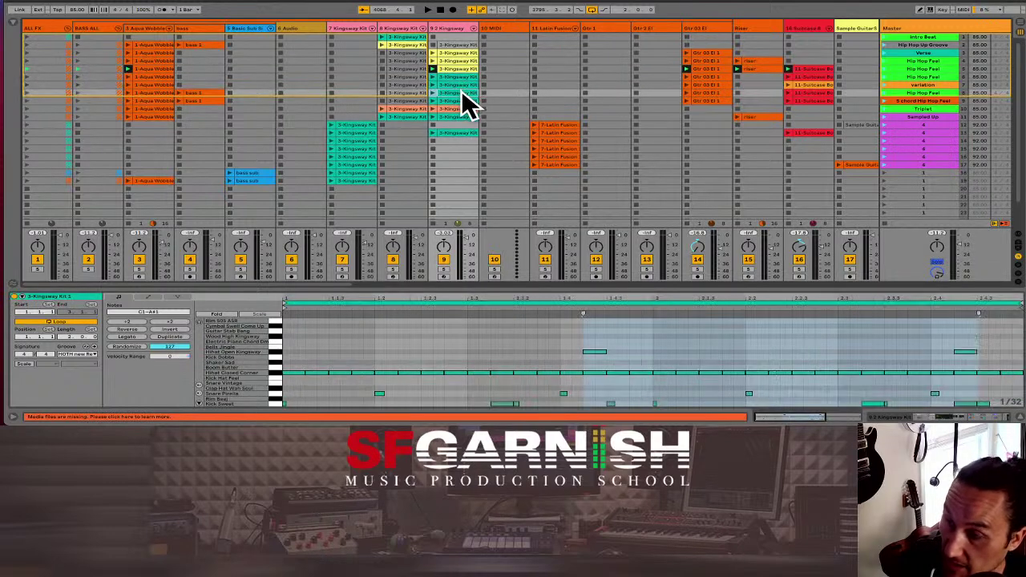
click(461, 76)
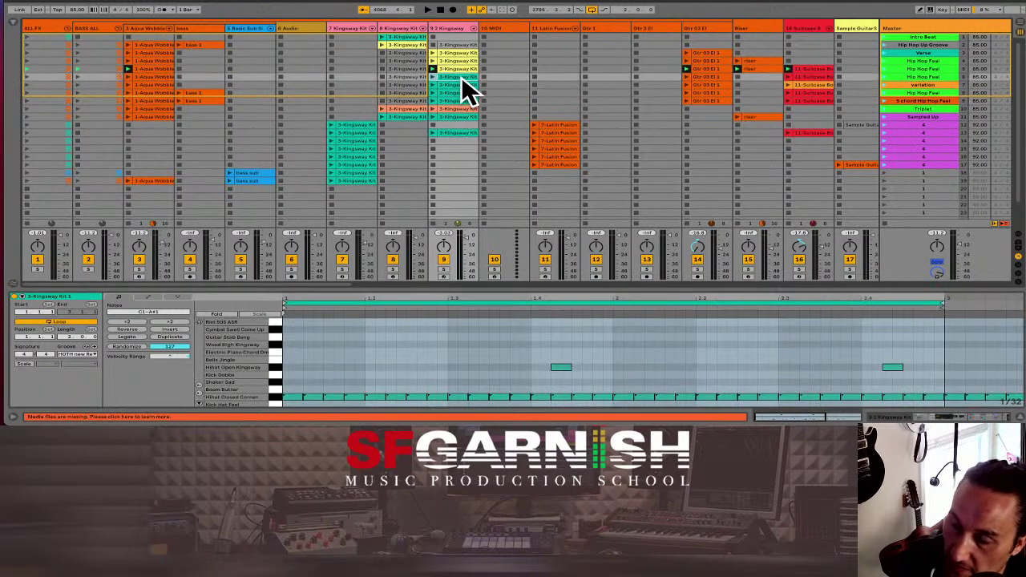
click(922, 85)
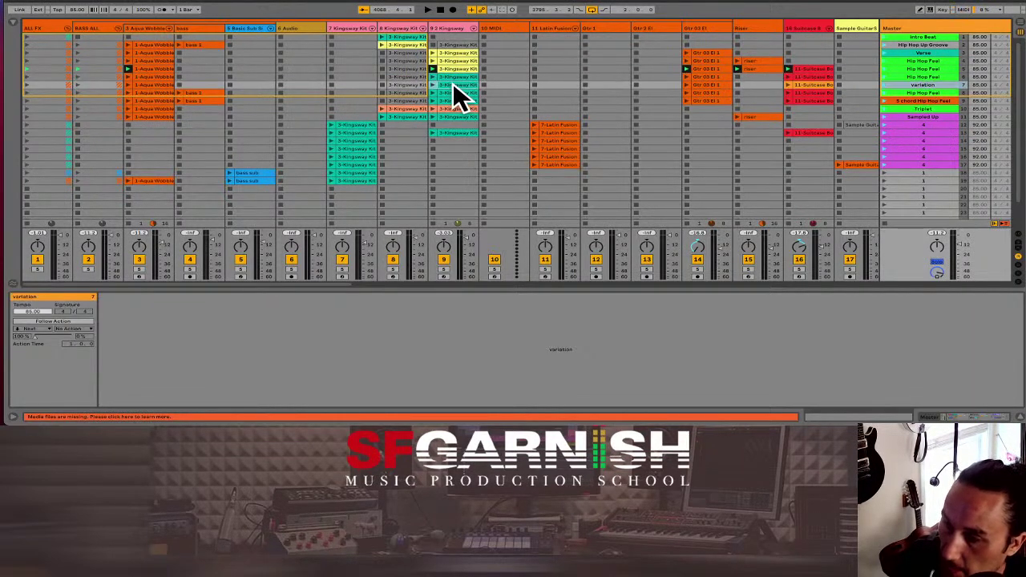
click(453, 83)
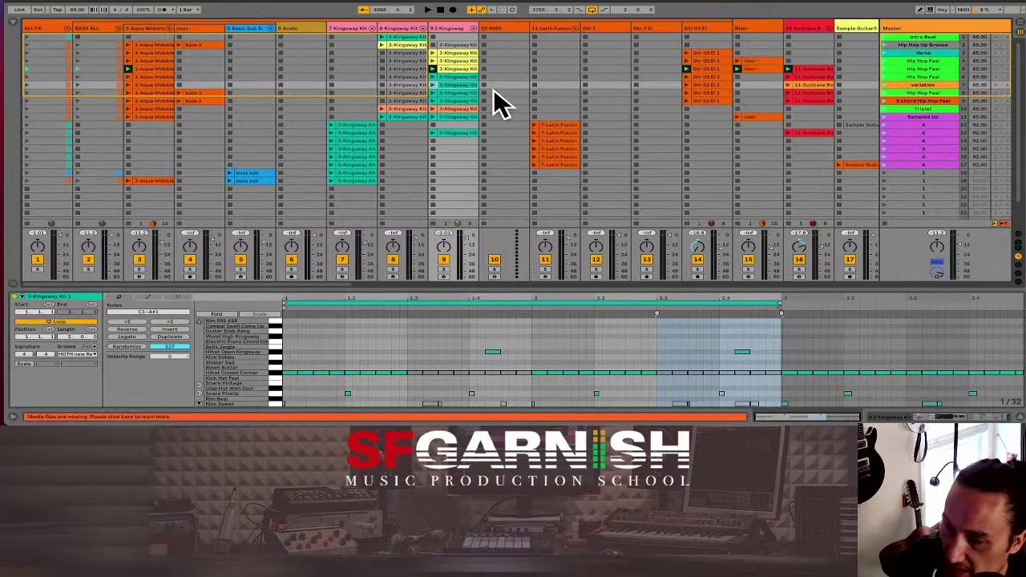
click(454, 66)
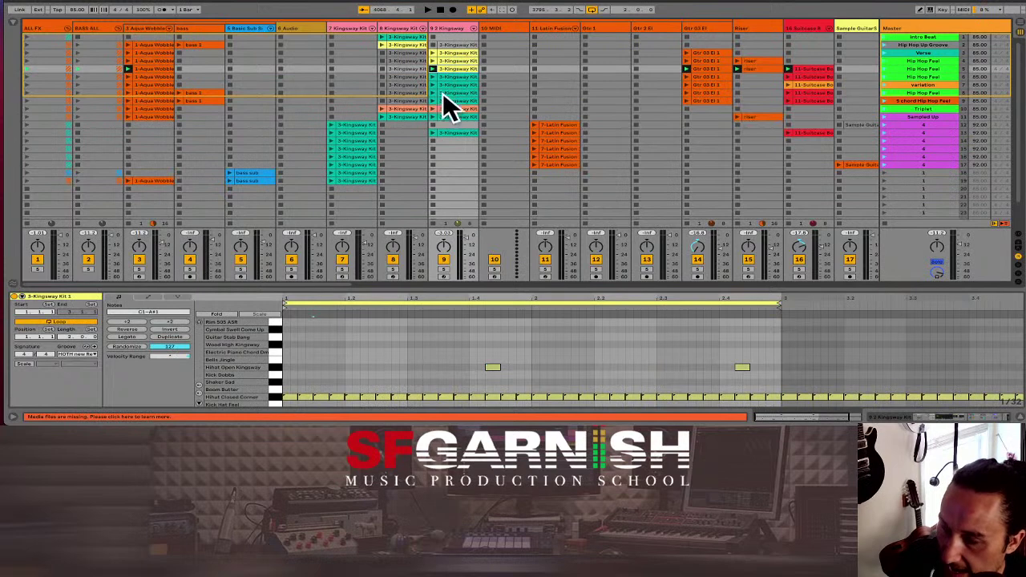
Step: Open track 9's Kingsway clip in the variation scene, show its velocity and chance lanes and enlarge the clip editor
click(452, 82)
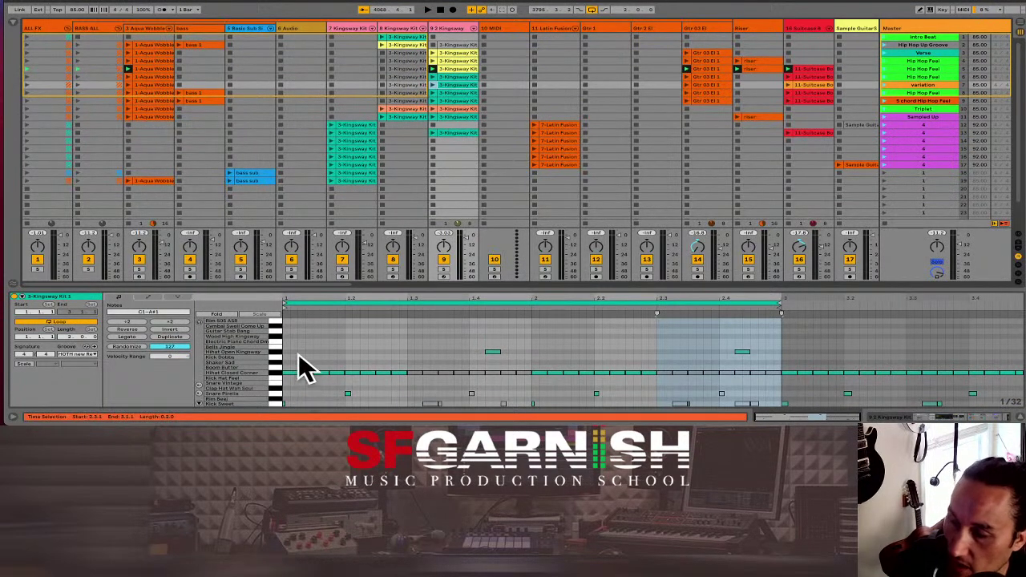
click(198, 402)
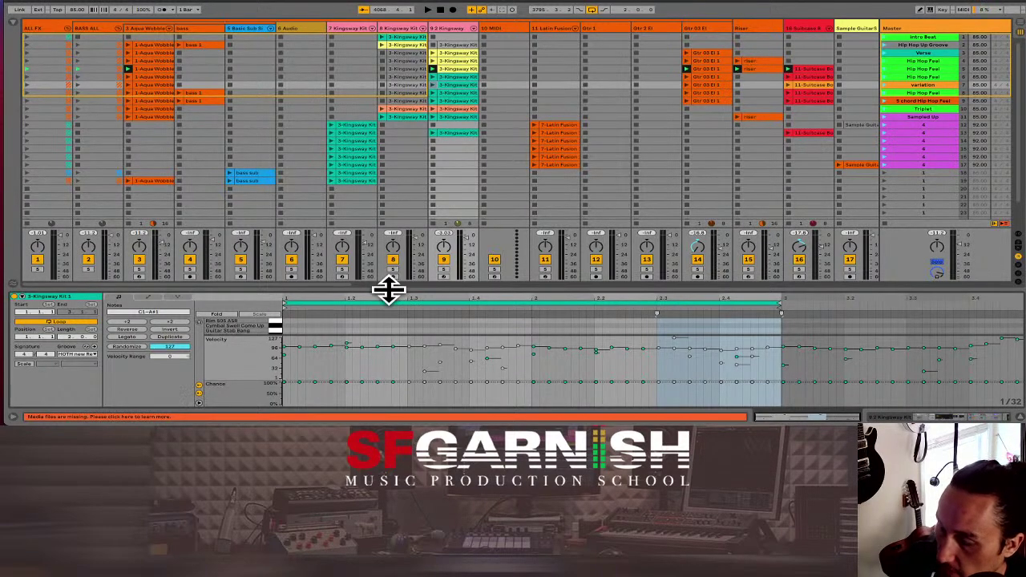
drag(390, 289, 394, 169)
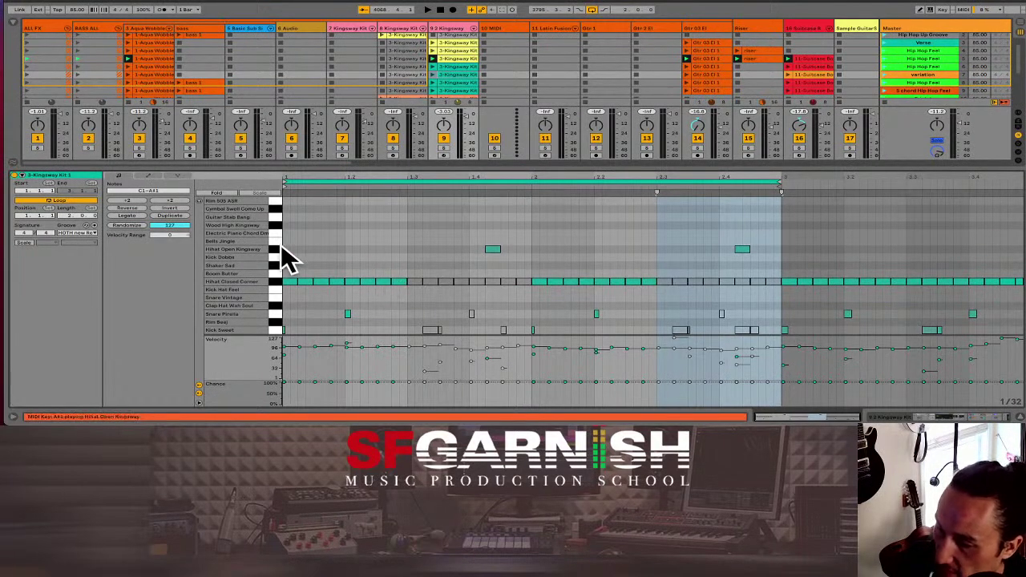
Step: Lower the velocities of the closed hi-hats in the first half of bar 1 and set their velocity range to +36
click(287, 242)
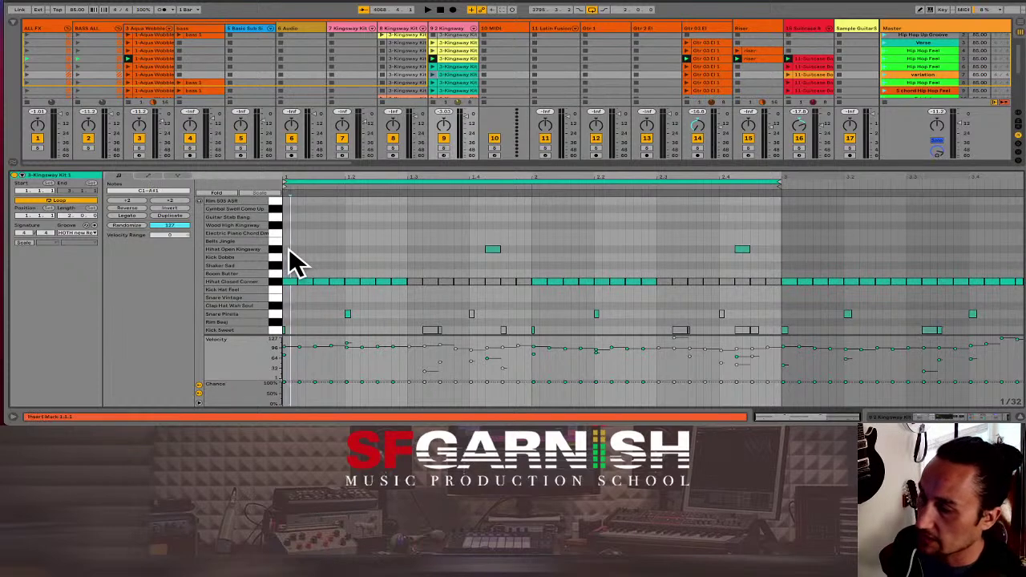
drag(294, 264, 409, 307)
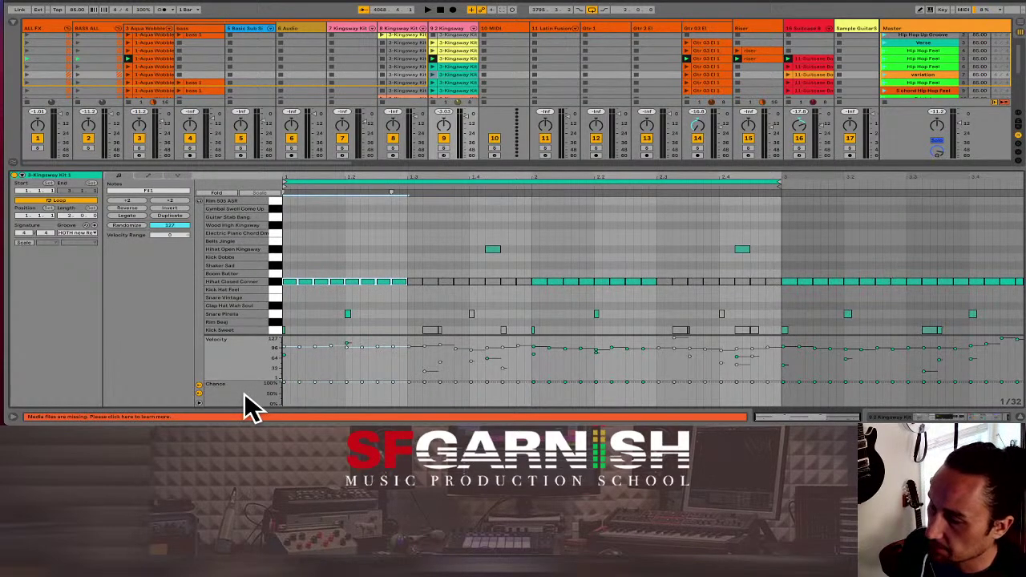
drag(170, 234, 170, 234)
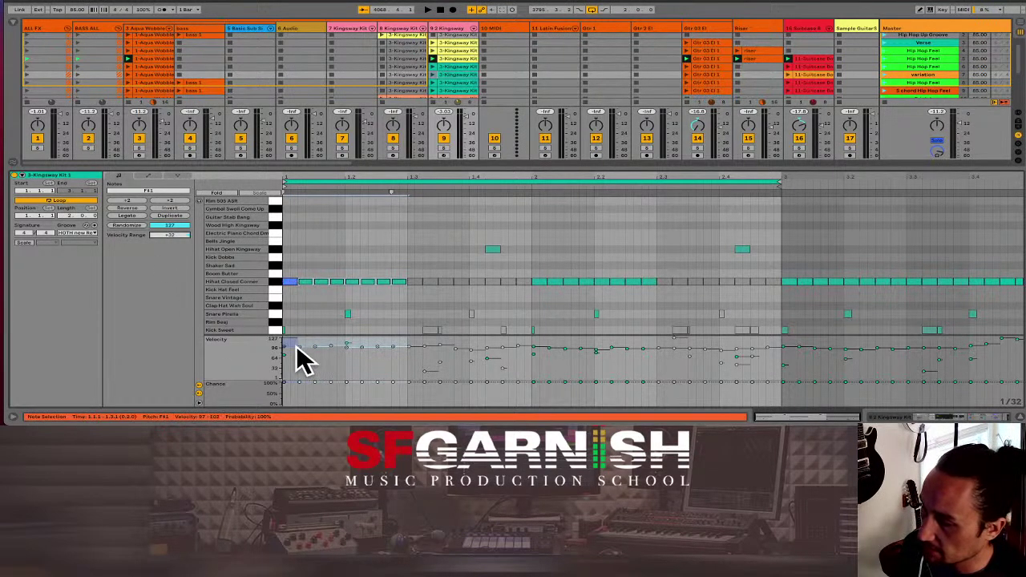
drag(300, 346, 300, 353)
drag(179, 237, 178, 233)
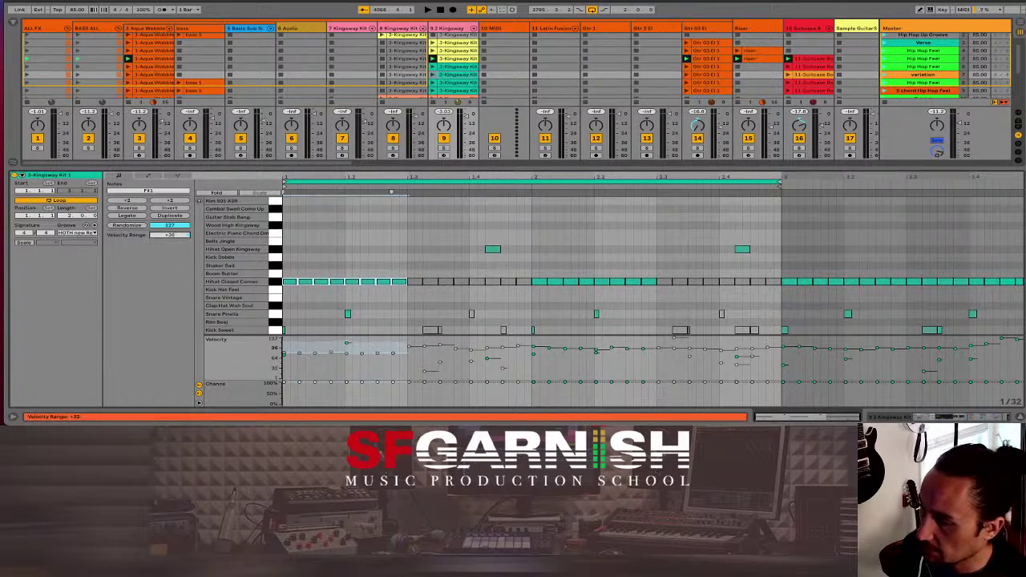
Step: Randomize the chance values of the closed hi-hats in the first half of bar 1 with an amount of 92 %
click(287, 383)
click(294, 395)
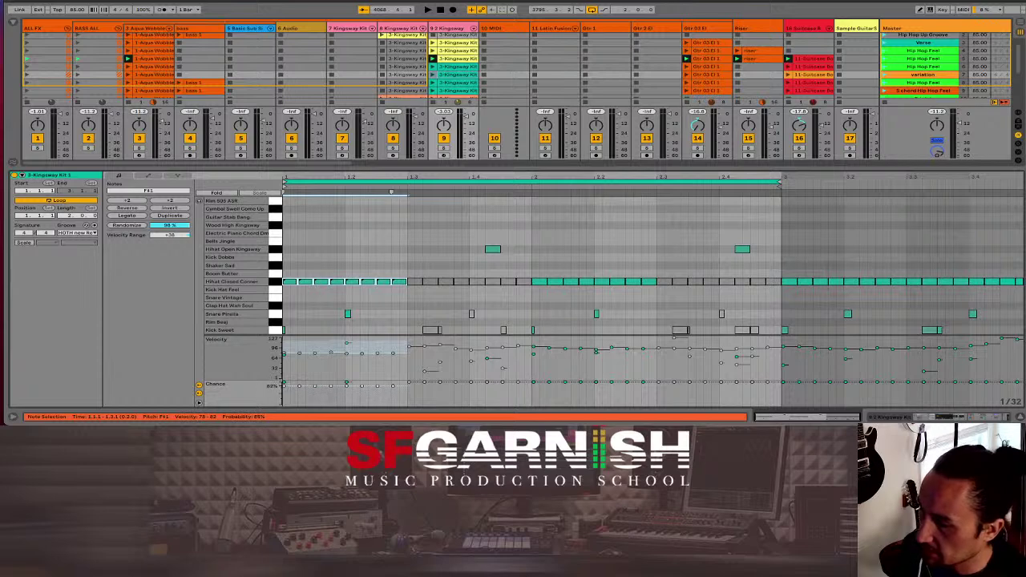
click(174, 238)
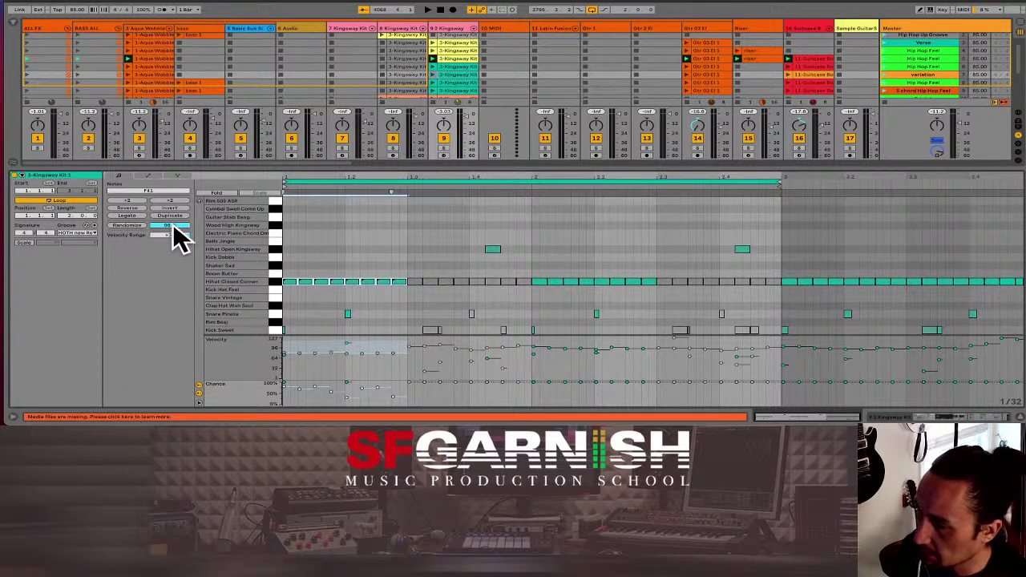
drag(172, 225, 174, 234)
click(132, 225)
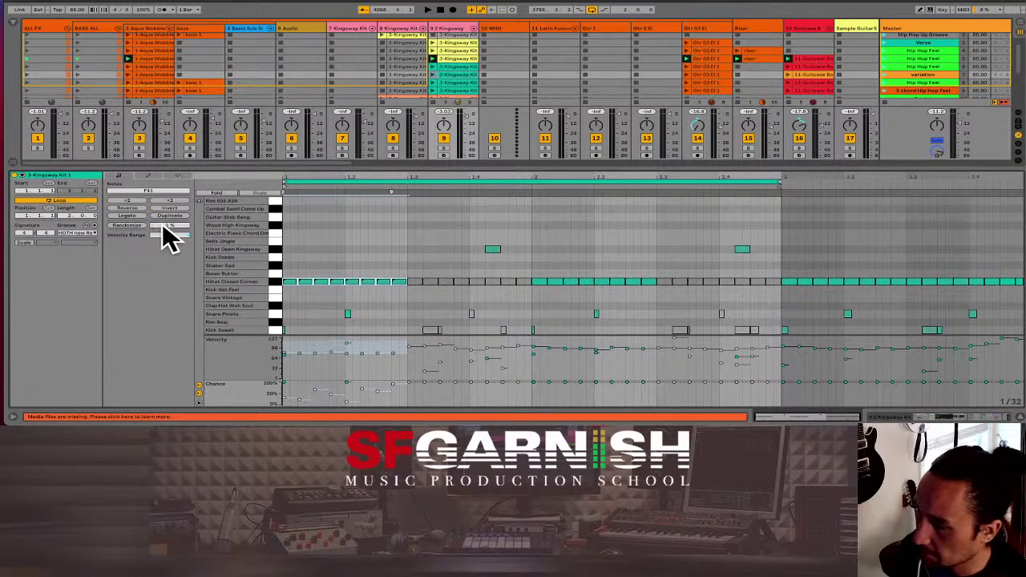
drag(163, 226, 163, 262)
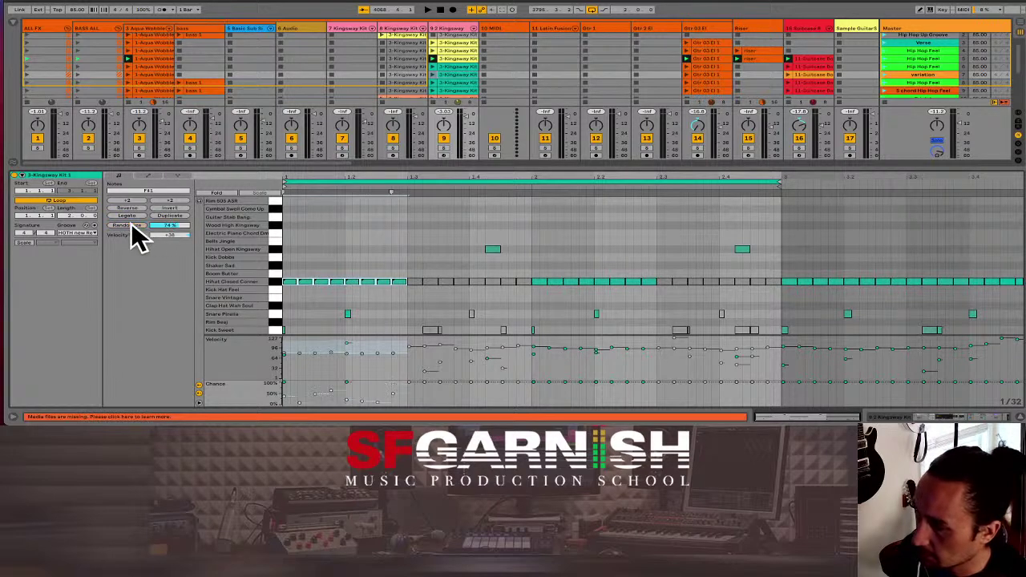
drag(164, 224, 163, 214)
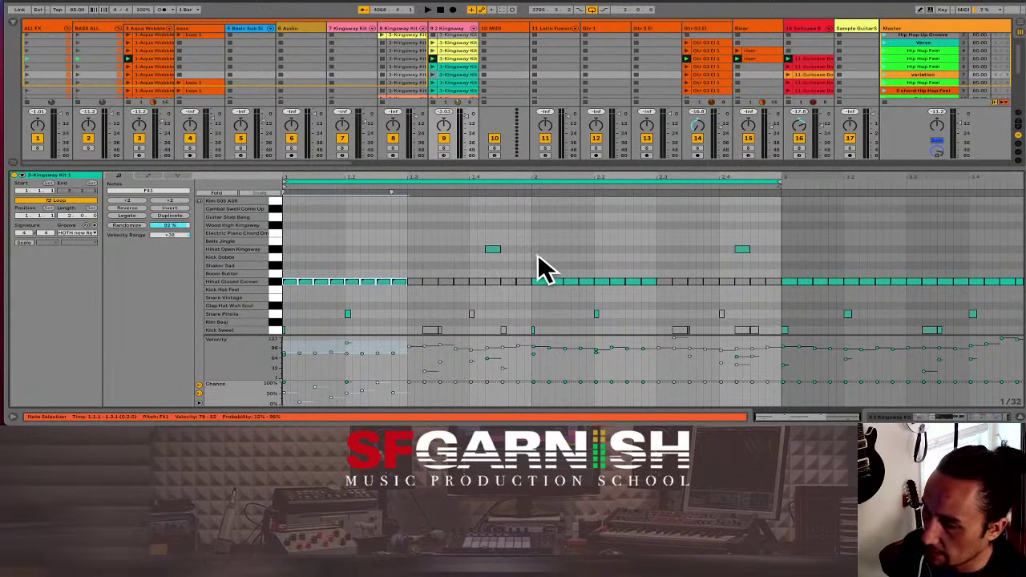
Step: Randomize the chance of the closed hi-hats in the first half of bar 2 and lower their velocities with a +40 range
drag(538, 259, 648, 292)
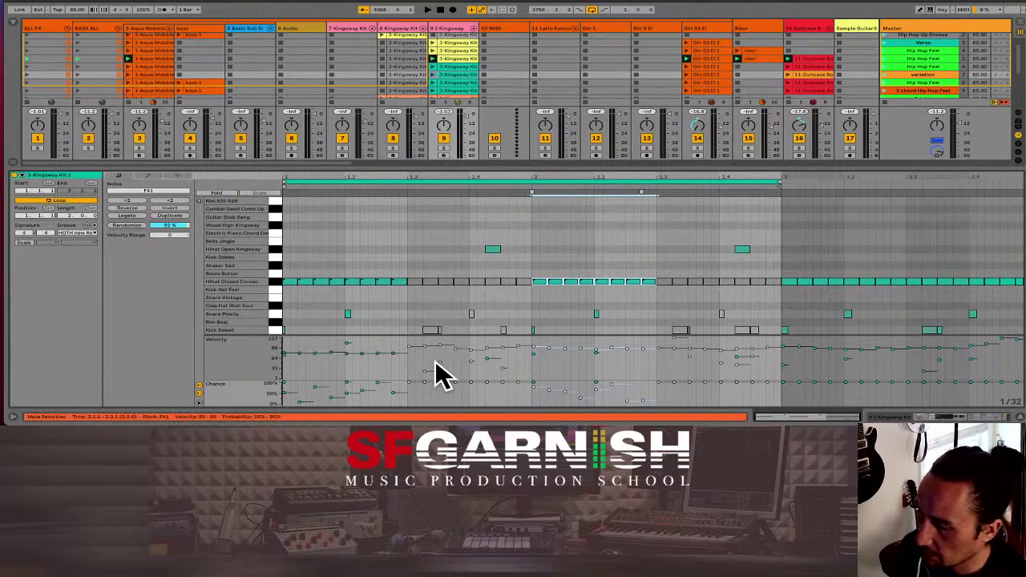
drag(596, 351, 596, 354)
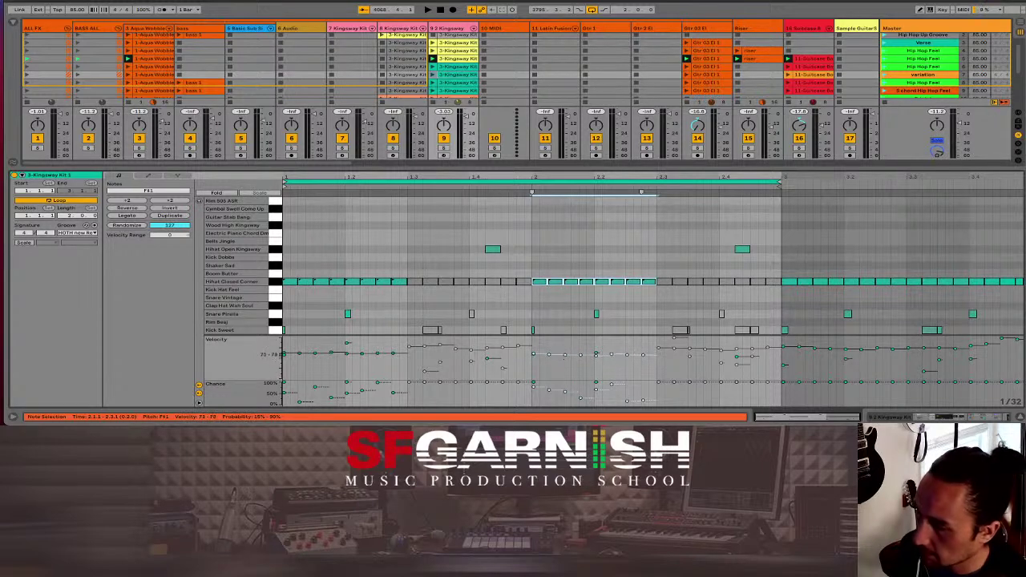
mouse_move(169, 234)
mouse_down()
mouse_move(169, 201)
mouse_move(169, 213)
mouse_up()
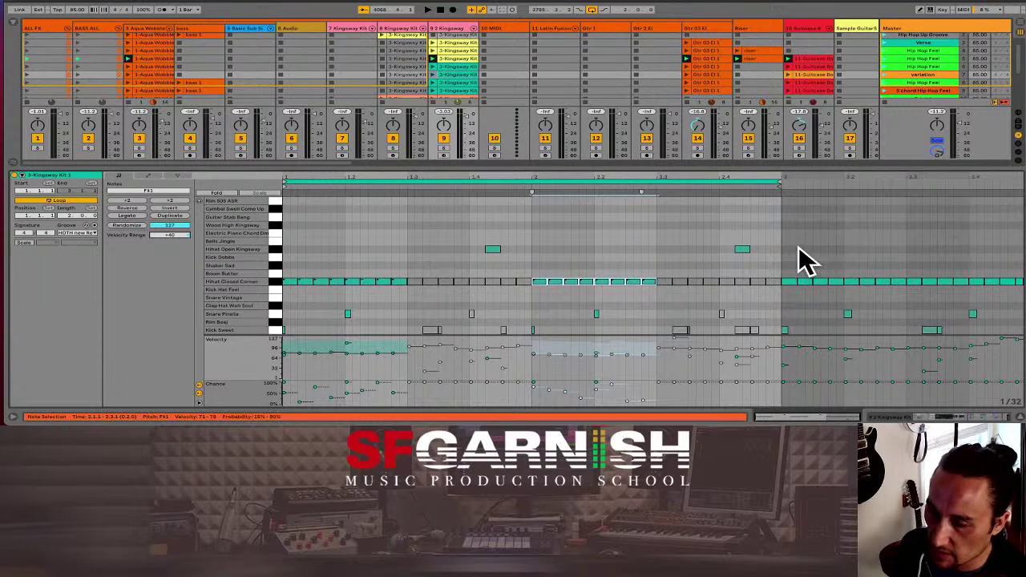
drag(800, 248, 1018, 294)
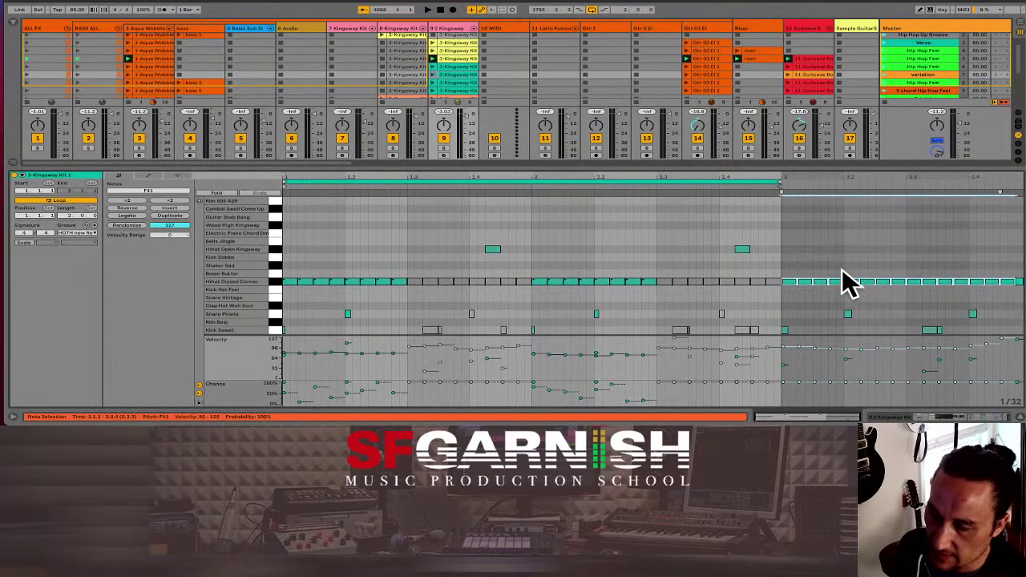
click(590, 243)
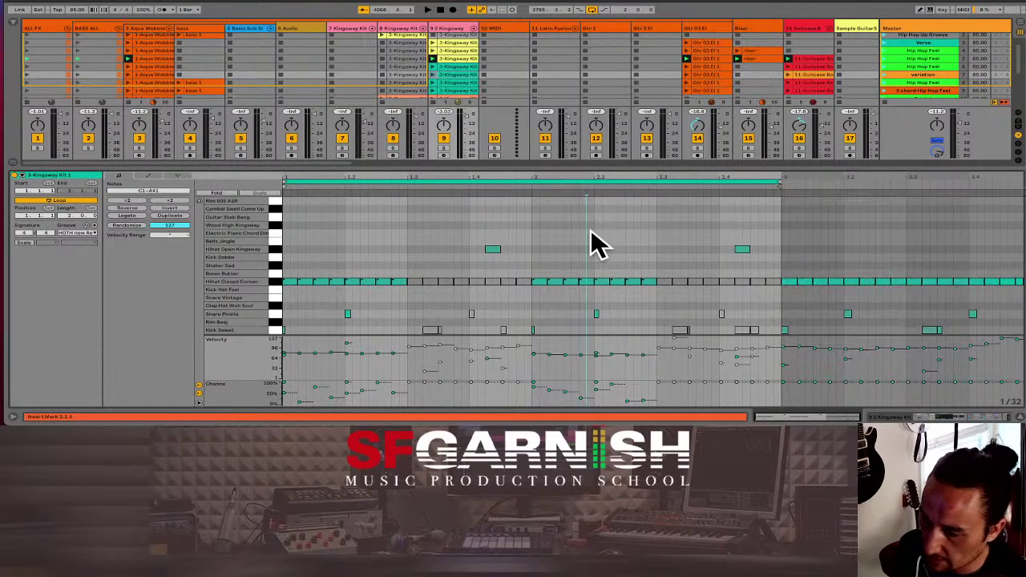
Step: Recolour track 9's Kingsway clip in the variation scene pale yellow
click(460, 77)
right_click(461, 77)
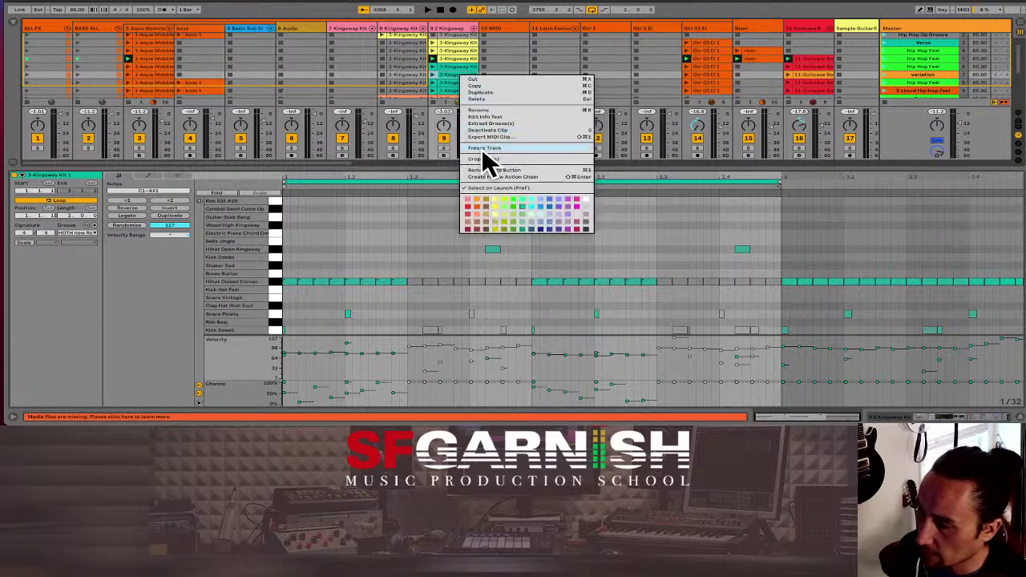
click(498, 198)
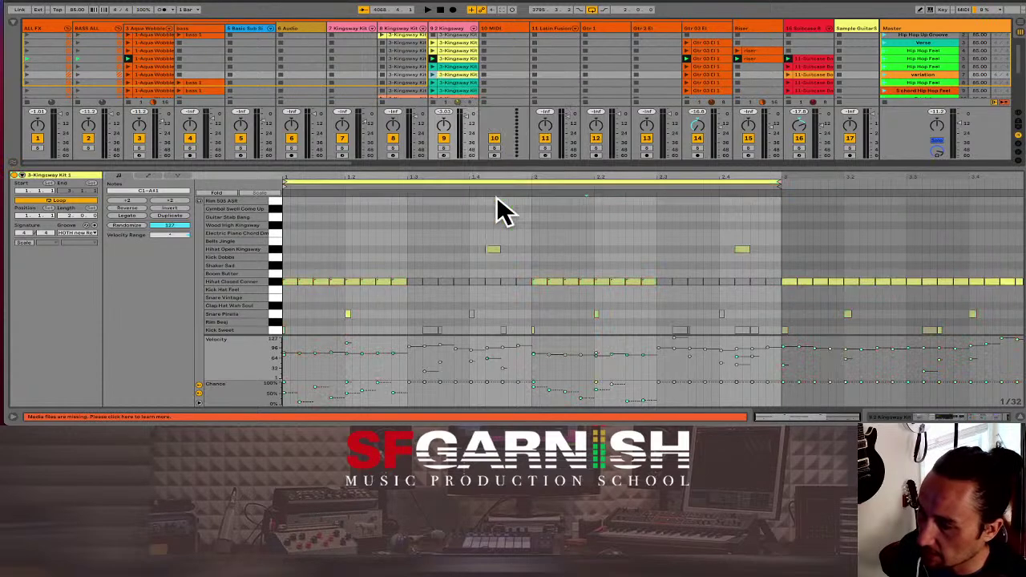
Step: Play the variation scene while viewing track 9's Kingsway clip, and stop playback
click(890, 85)
click(470, 74)
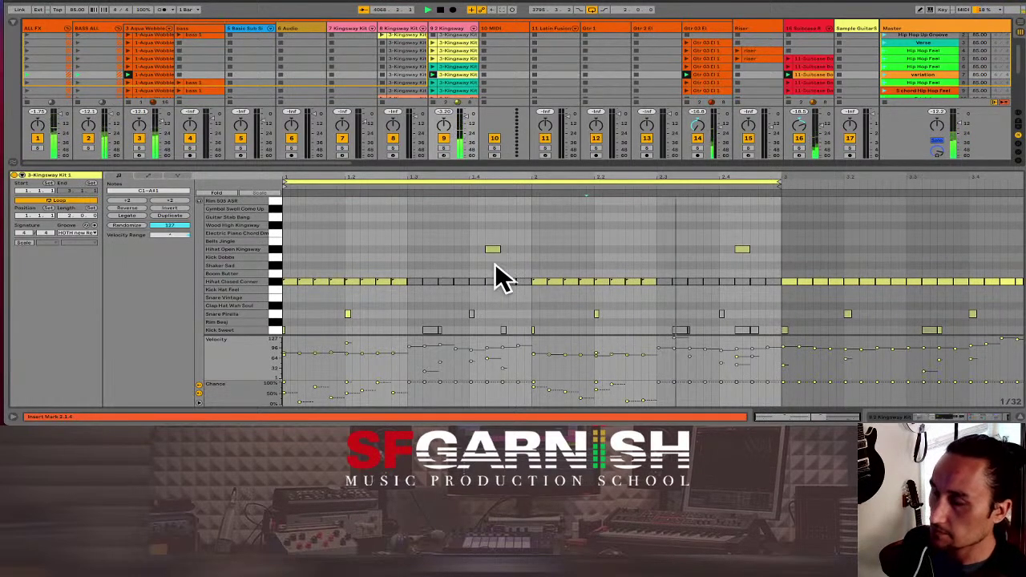
key(space)
Step: Check the closed hi-hats' velocity range in track 9's scene 6 Kingsway clip and recolour that clip pale yellow
click(467, 66)
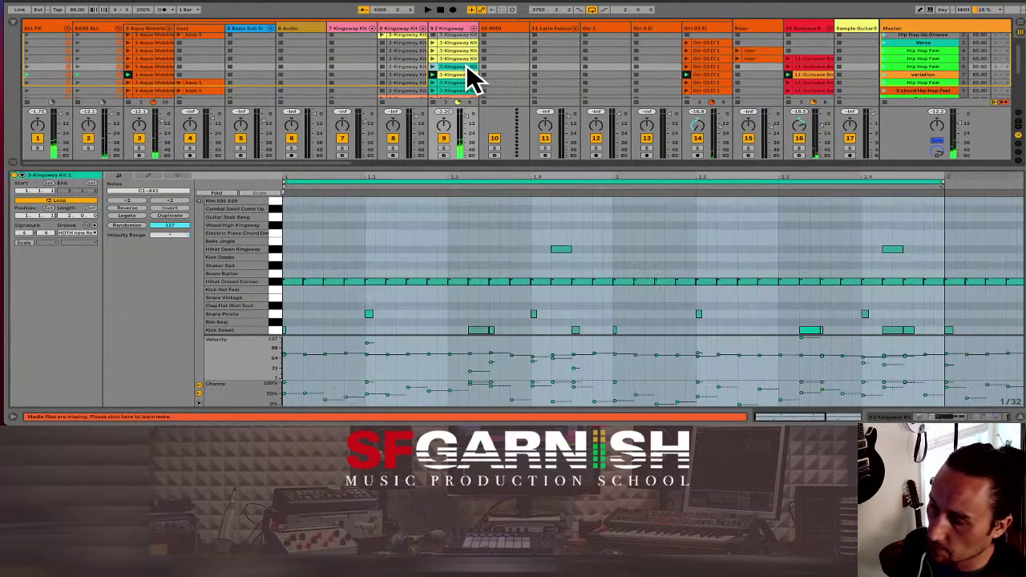
click(309, 313)
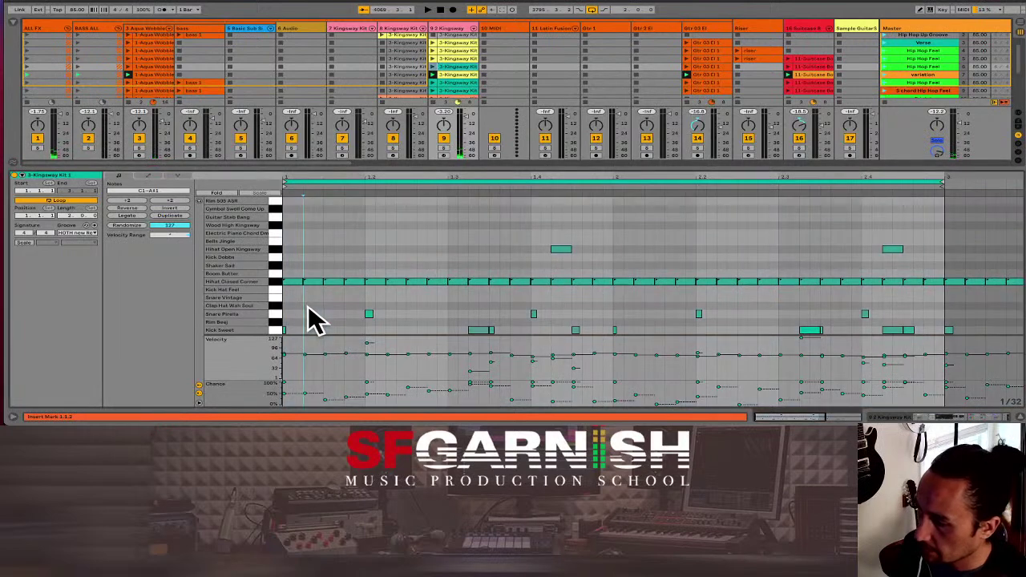
click(292, 295)
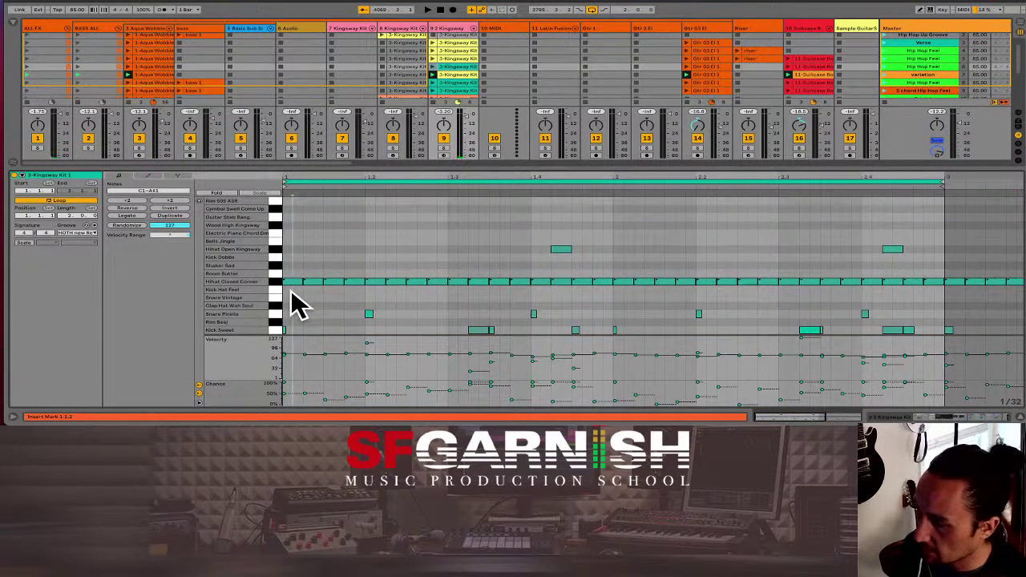
drag(296, 305, 937, 292)
right_click(449, 64)
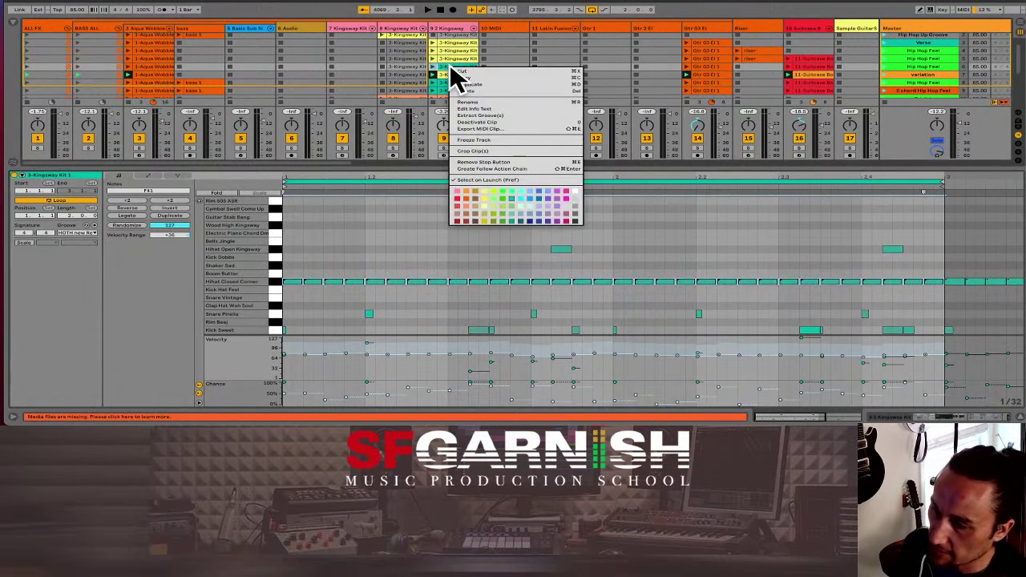
click(483, 192)
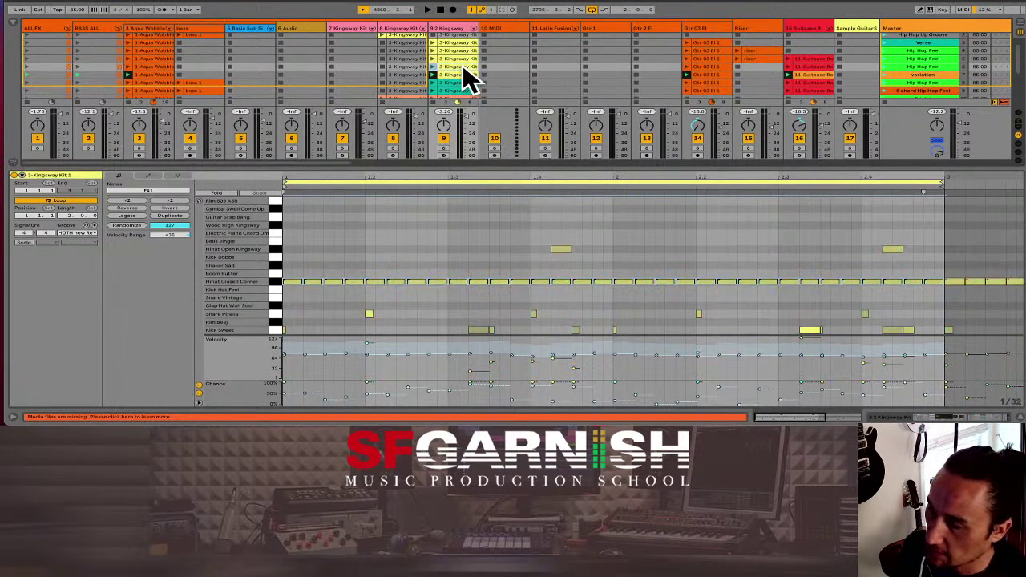
Step: In track 9's scene 8 Kingsway clip, lower the looped closed hi-hats' velocities with a +52 range and randomize their chance at 92 %
scroll(462, 64, down, 1)
click(463, 78)
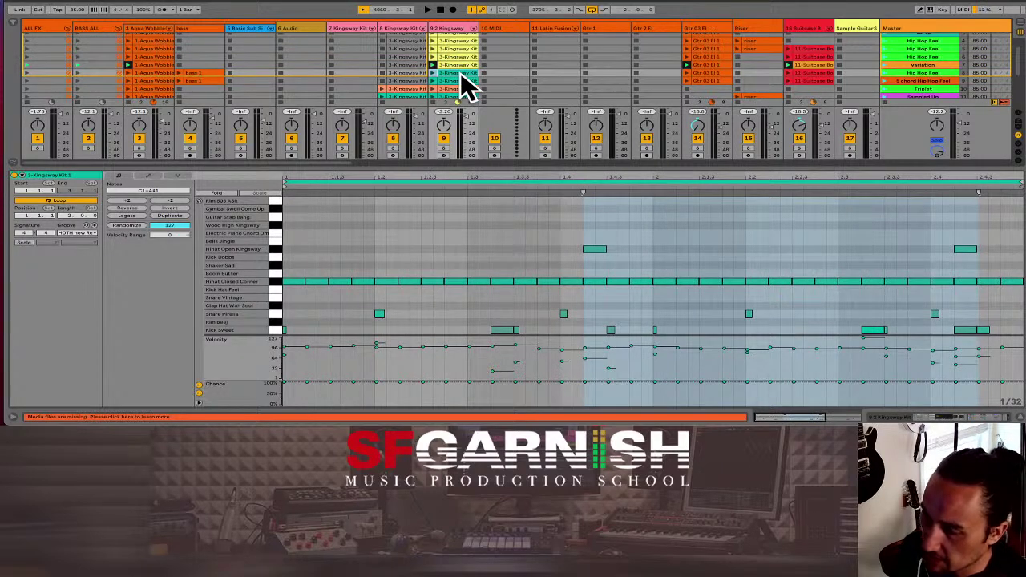
click(420, 248)
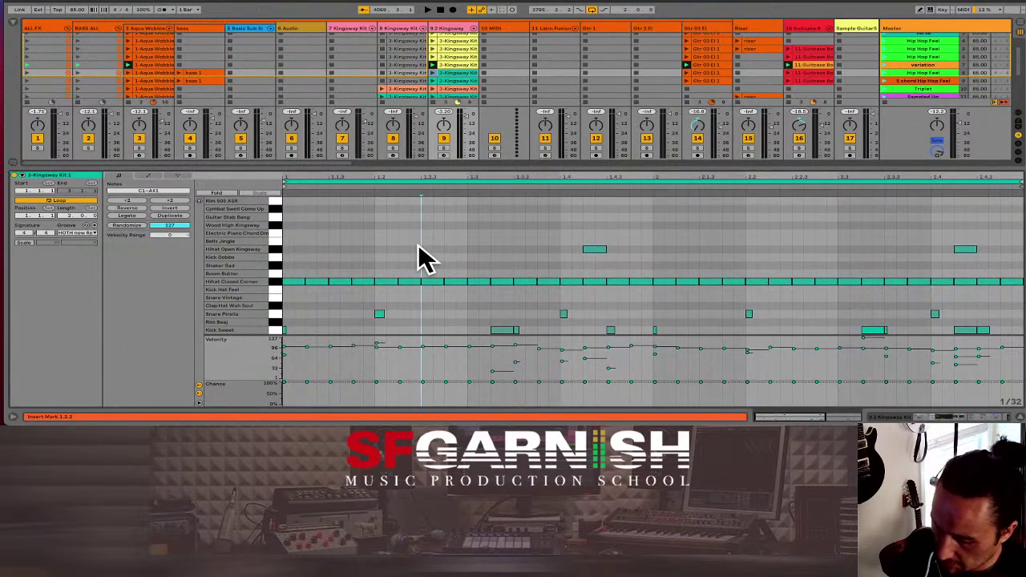
key(minus)
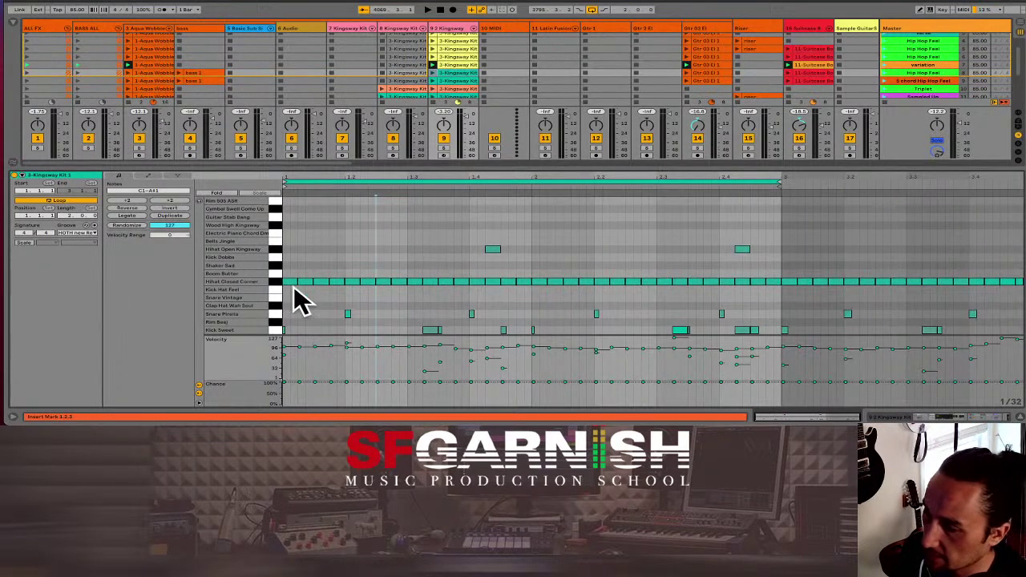
drag(291, 290, 770, 276)
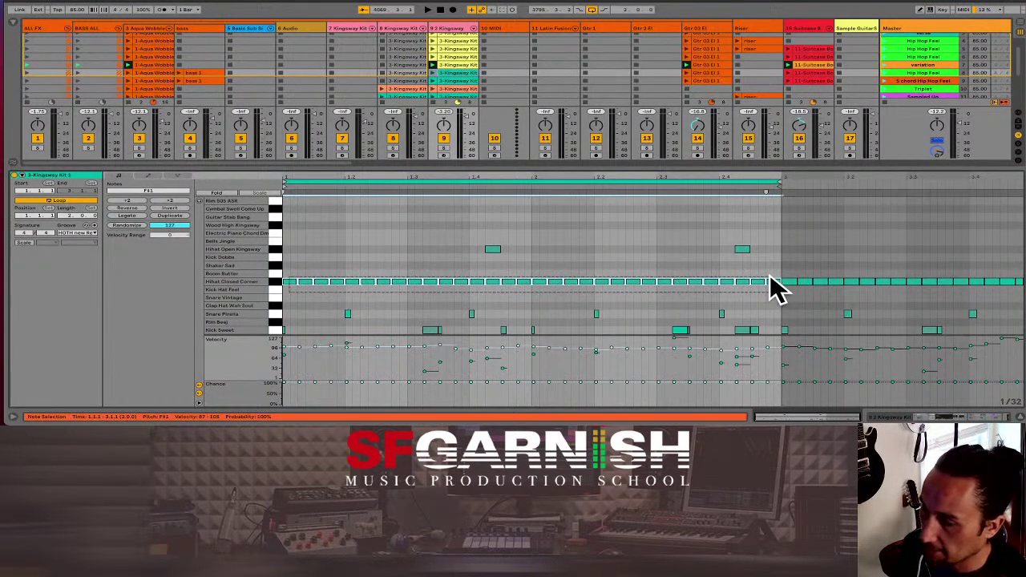
click(275, 281)
drag(299, 350, 300, 360)
mouse_move(170, 235)
mouse_down()
mouse_move(170, 212)
mouse_move(175, 240)
mouse_up()
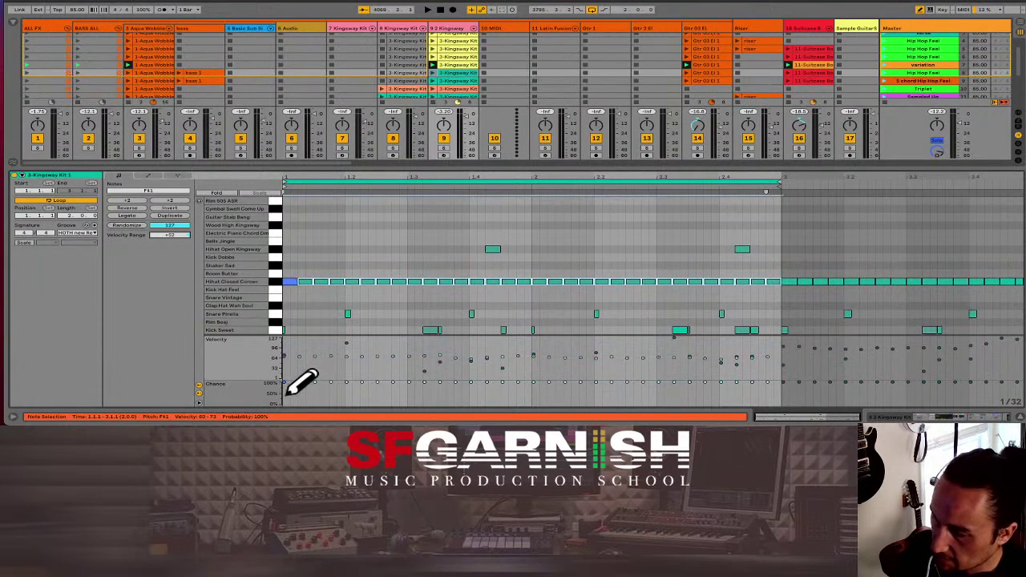
drag(292, 394, 800, 397)
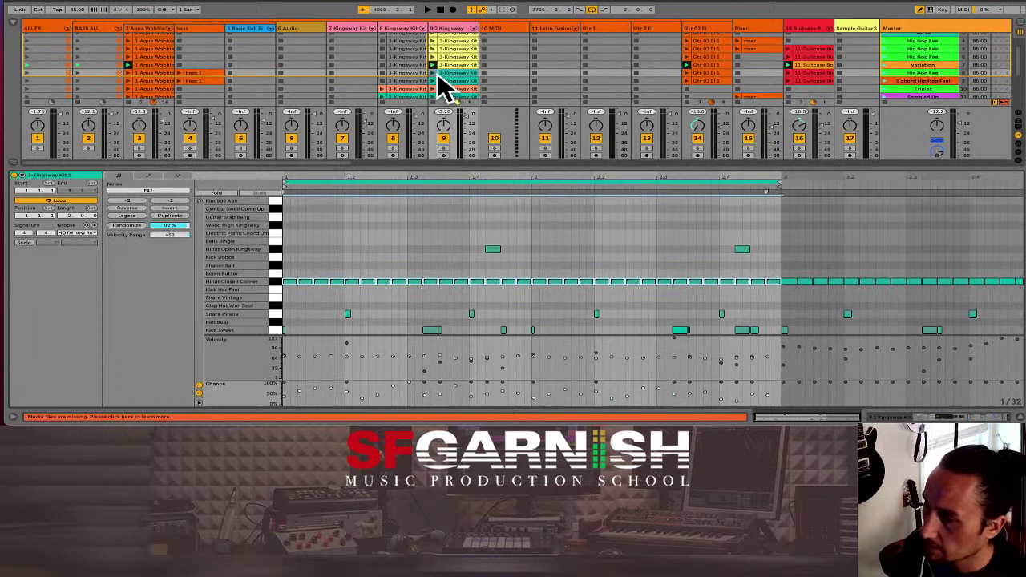
Step: Audition scene 8 (Hip Hop Feel), stop playback and view track 9's Kingsway clip in that scene
click(886, 71)
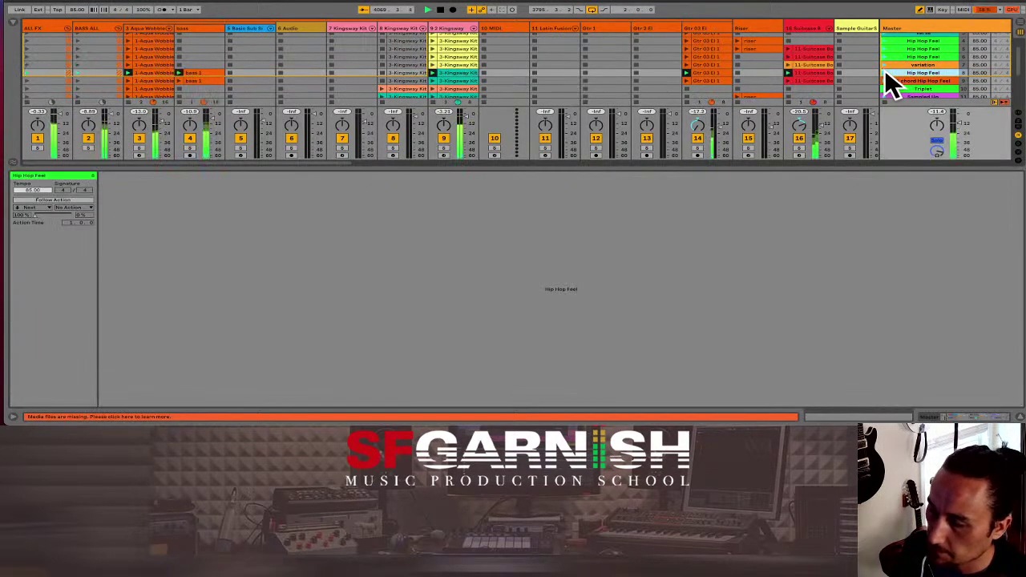
click(465, 77)
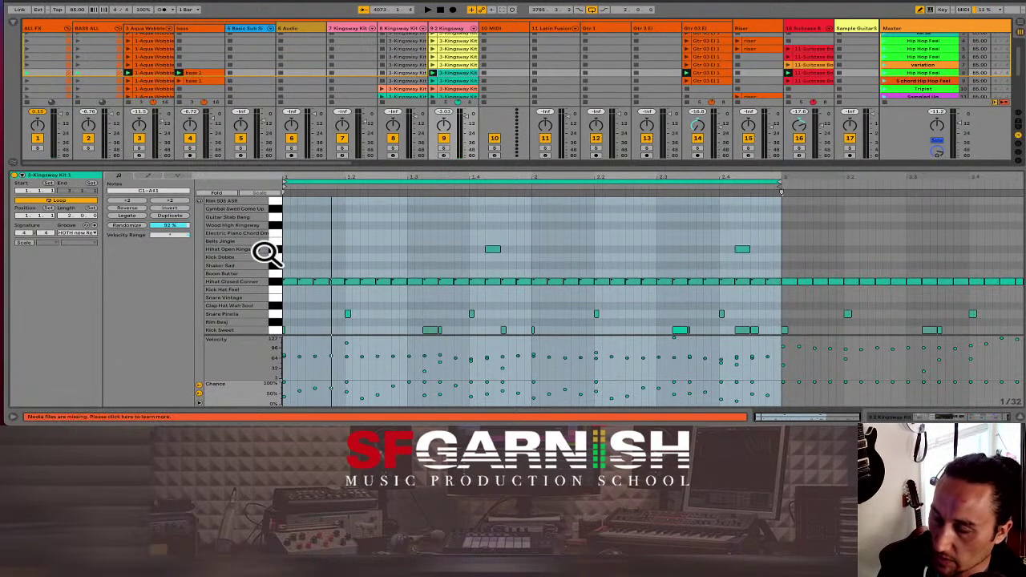
click(461, 72)
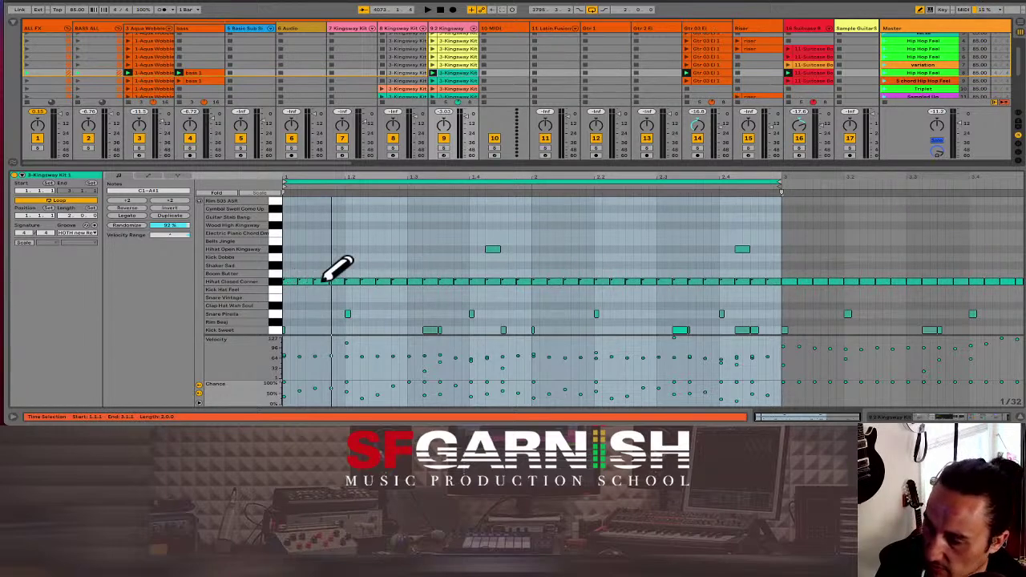
Step: Check the grooves available to track 9's scene 8 Kingsway clip and show the browser with the Groove Pool
click(91, 232)
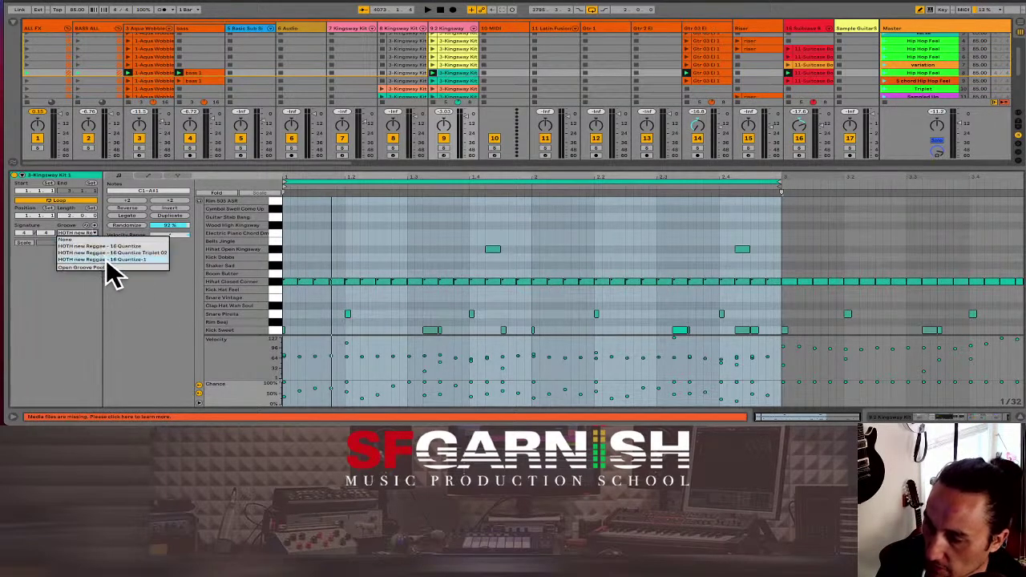
click(80, 230)
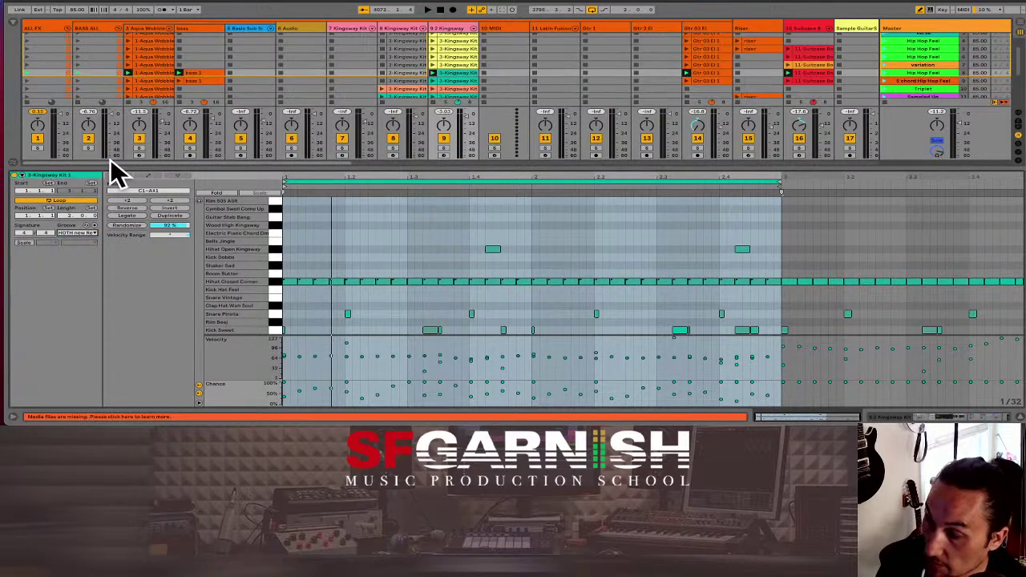
click(14, 168)
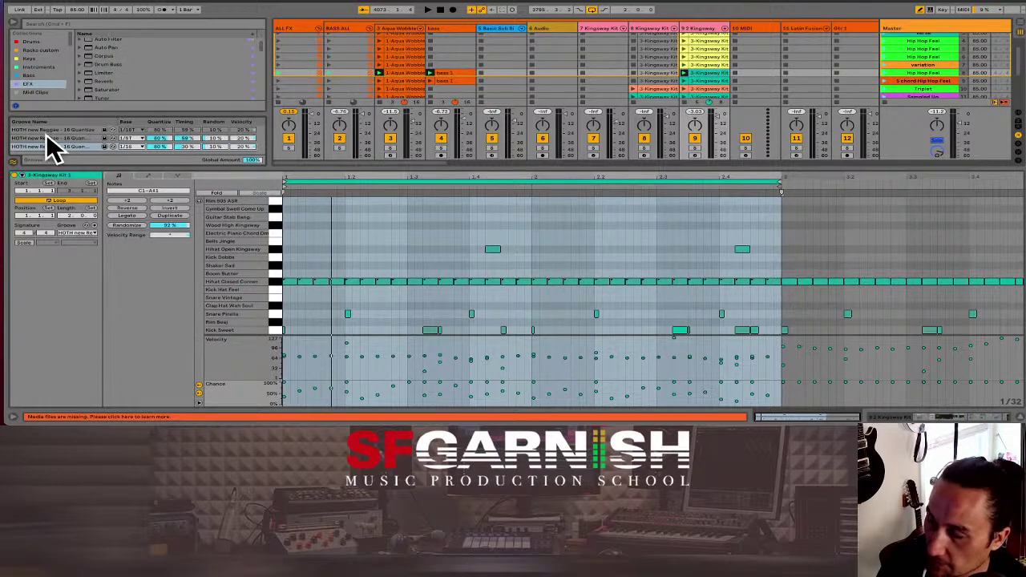
Step: Search the browser for "groove" across all results and look through the listed groove files
scroll(61, 83, down, 1)
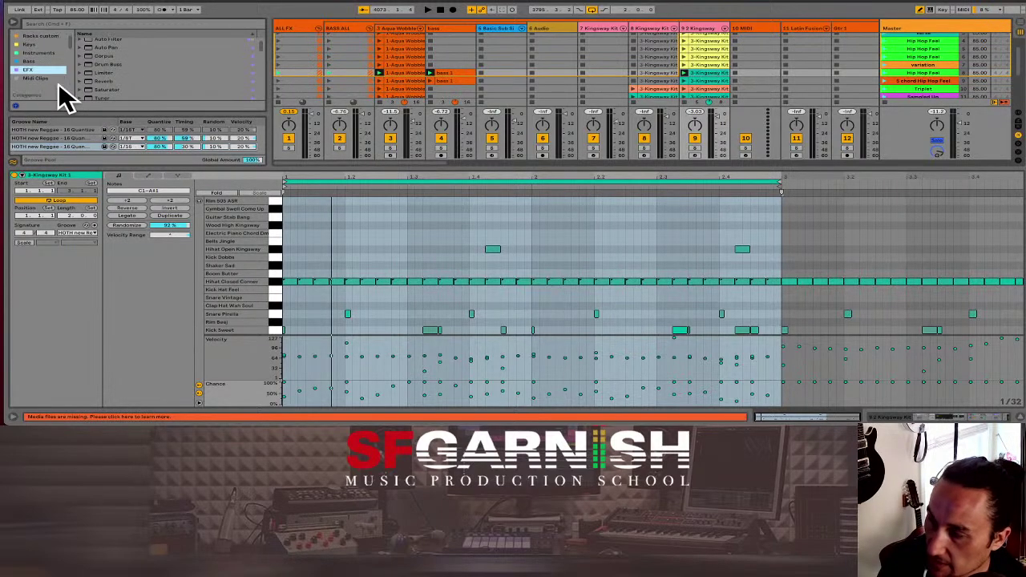
click(59, 24)
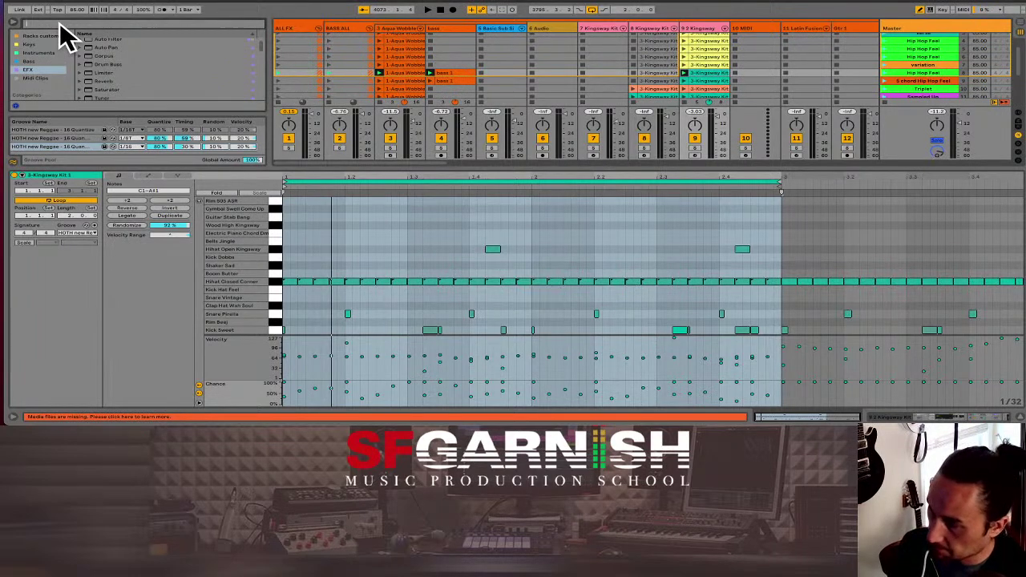
text(groove)
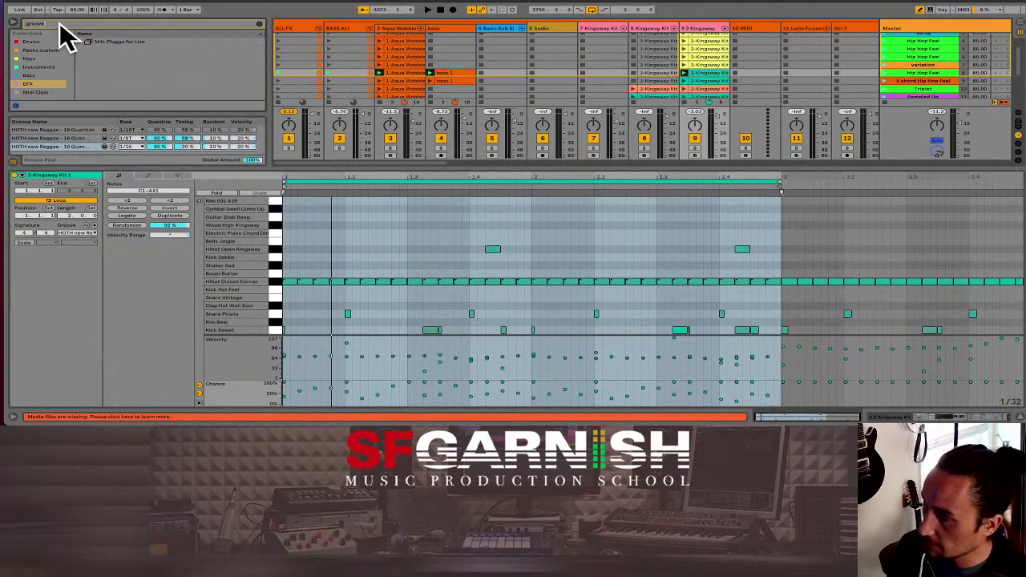
scroll(40, 93, down, 3)
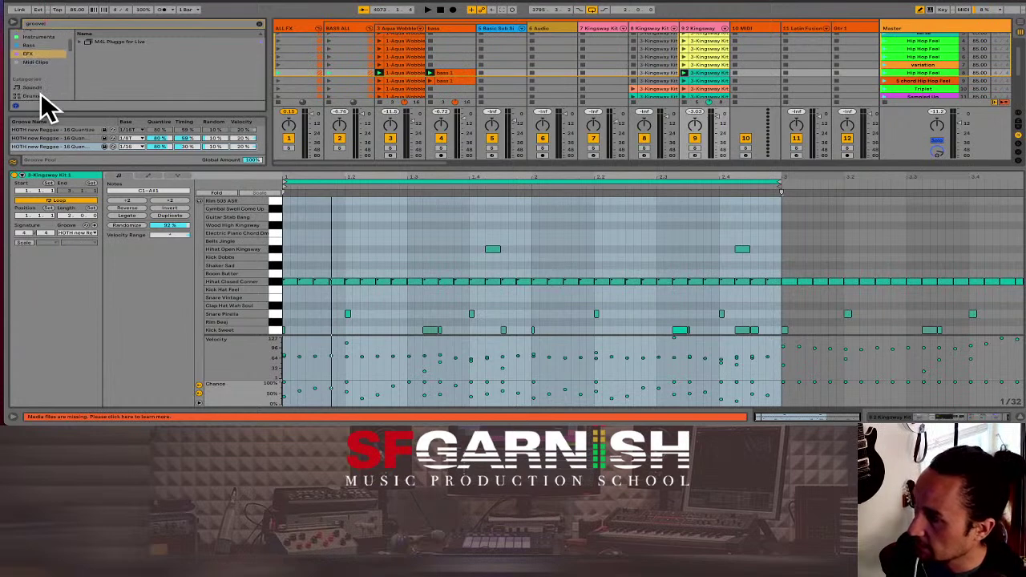
click(45, 53)
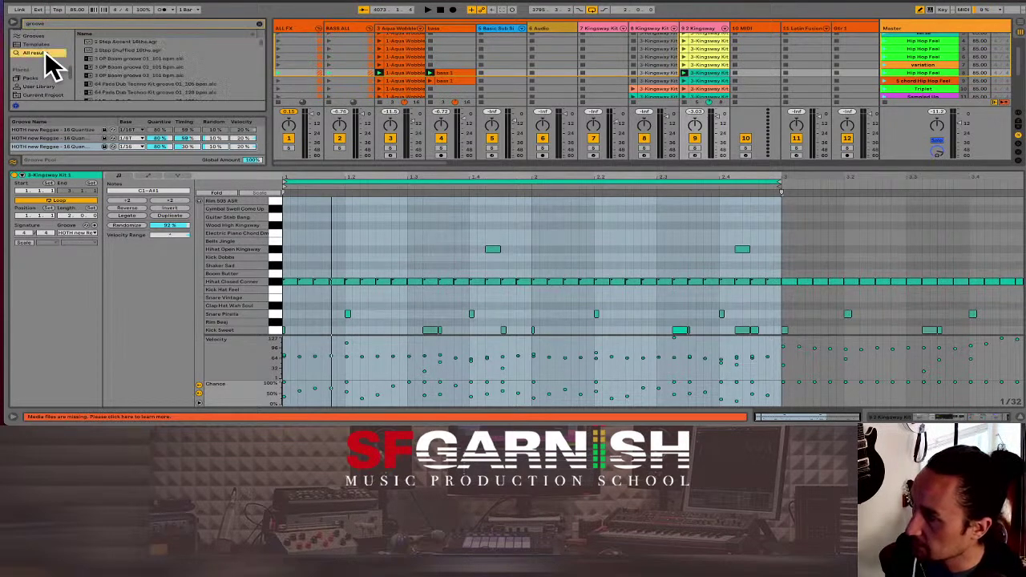
scroll(181, 81, down, 5)
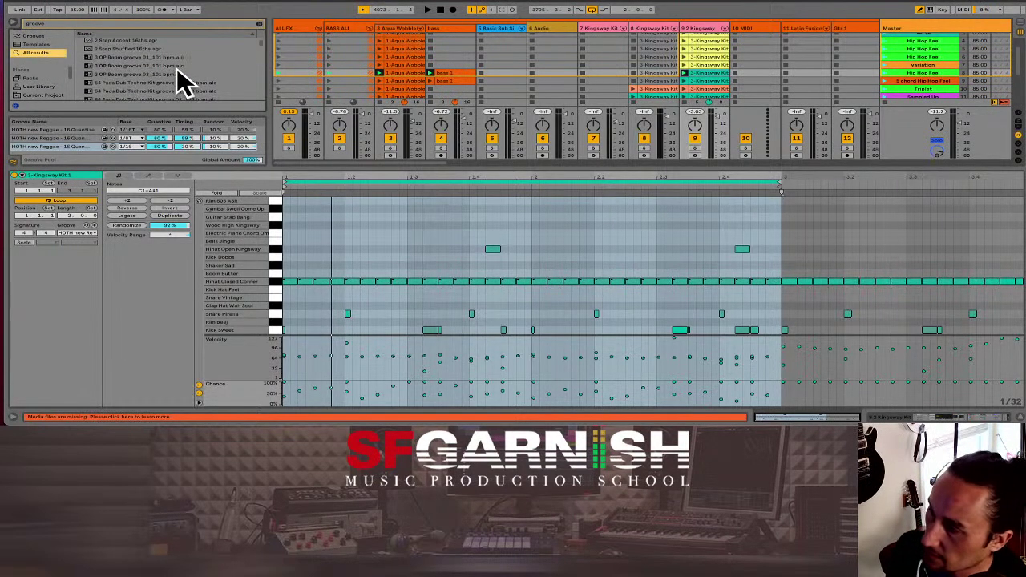
scroll(181, 81, down, 8)
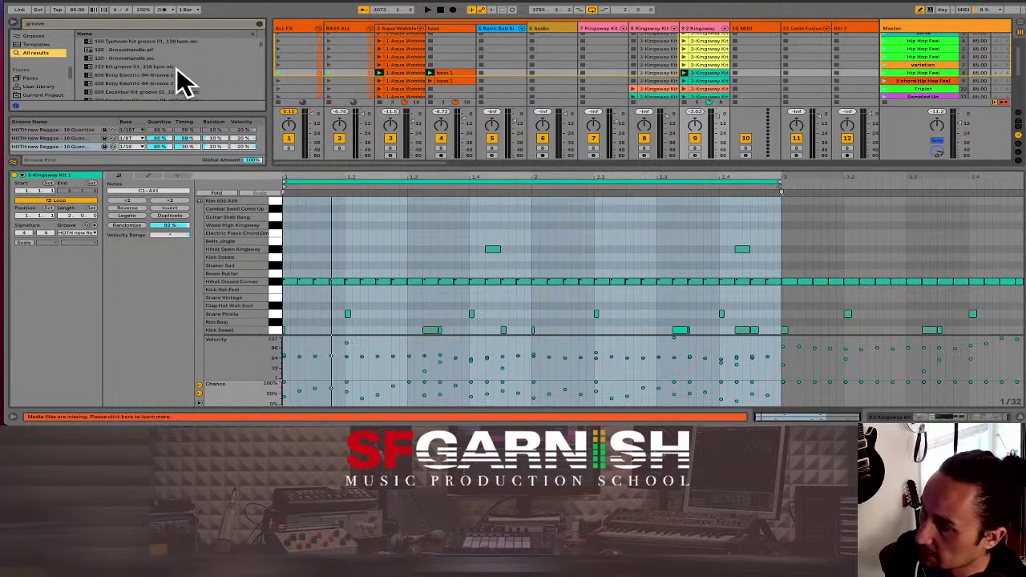
scroll(218, 83, down, 3)
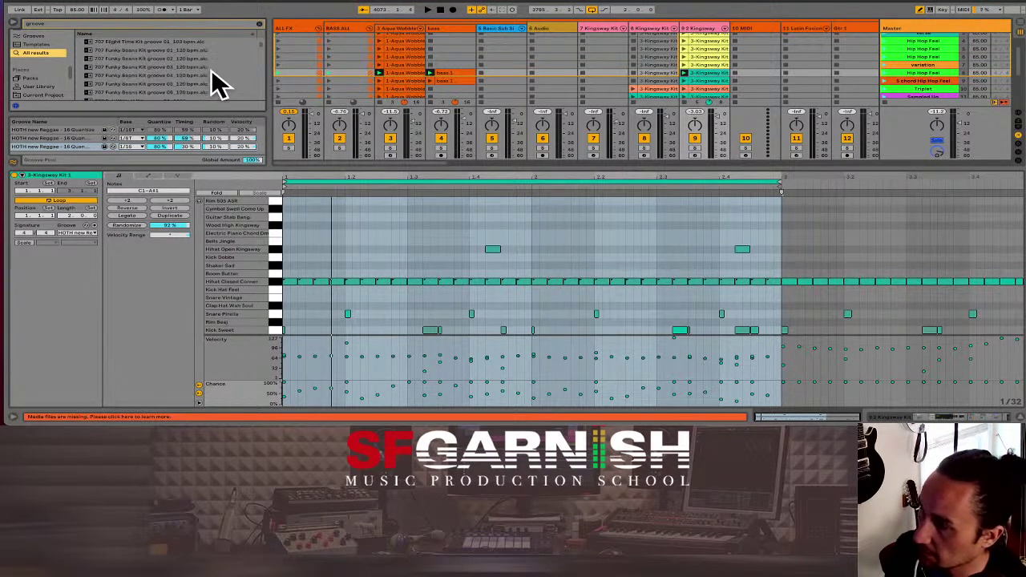
scroll(200, 93, down, 4)
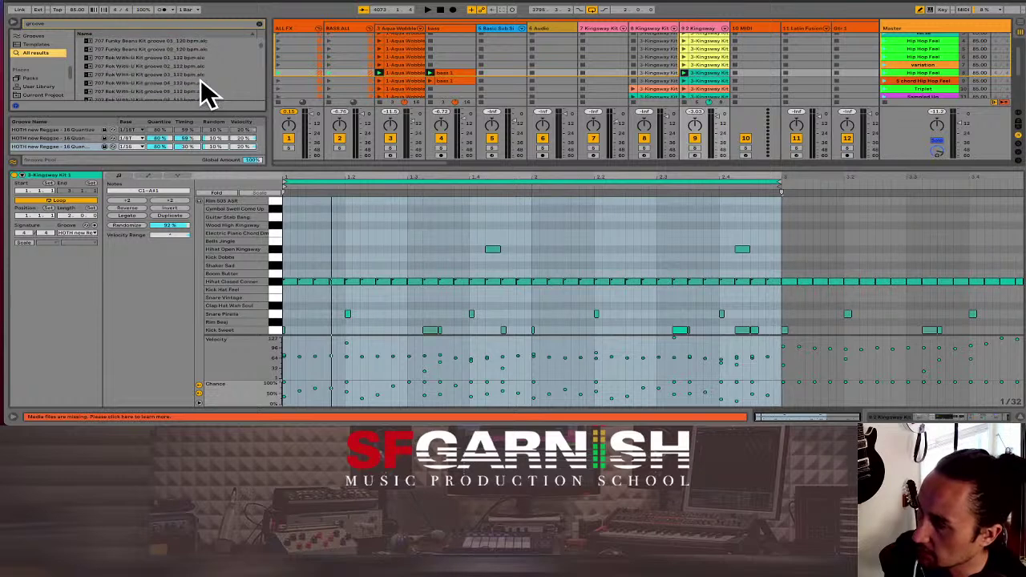
scroll(200, 92, down, 5)
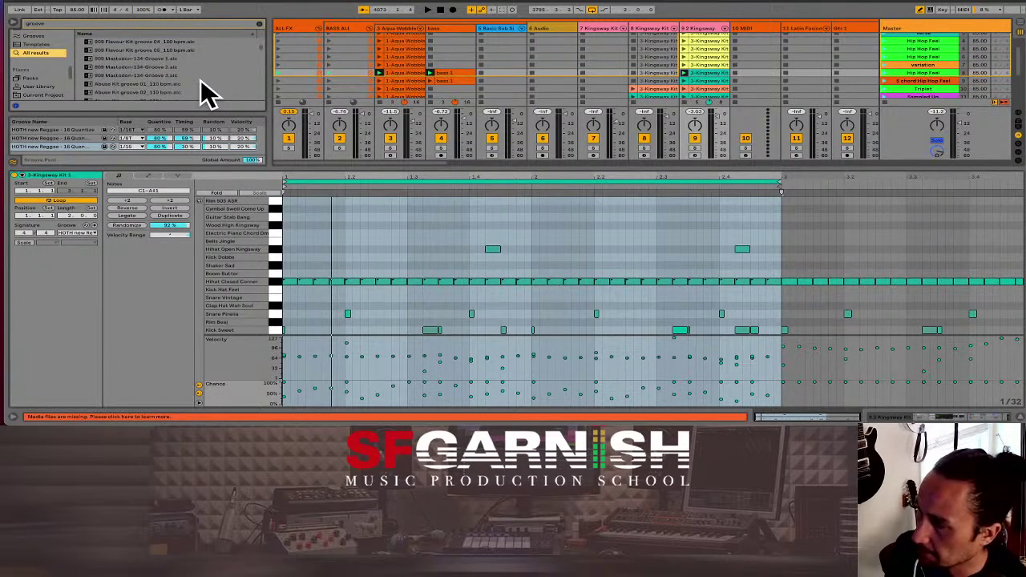
scroll(207, 95, down, 10)
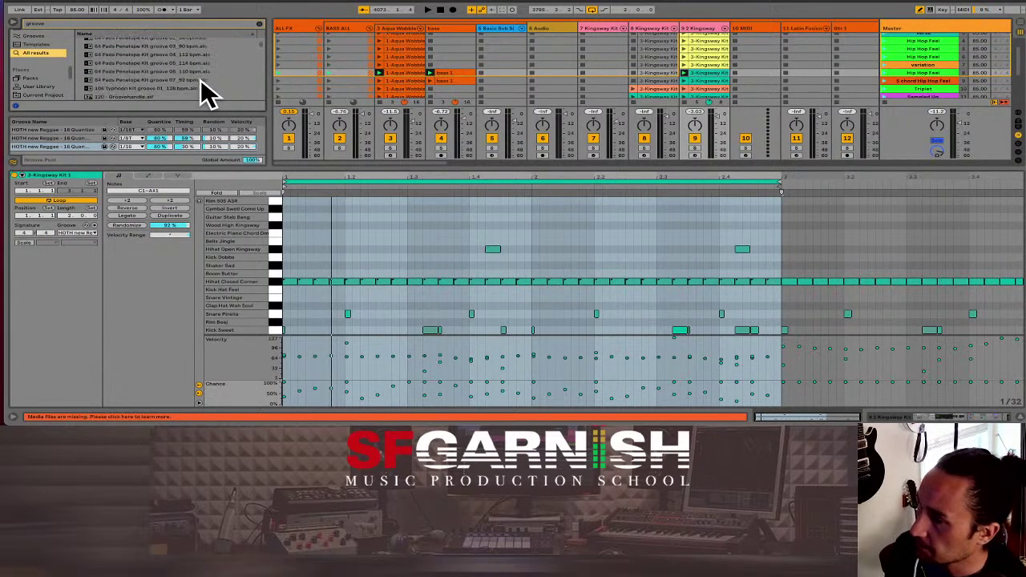
scroll(207, 95, down, 10)
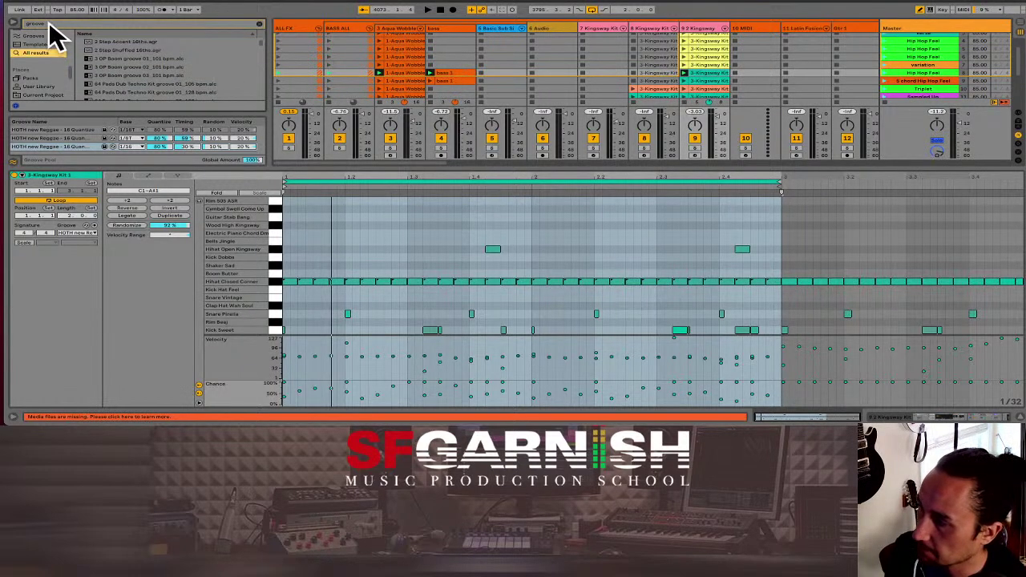
Step: Add Bomba Accent 16ths.agr from a "groove 16" search to the Groove Pool and assign it as the Kingsway clip's groove
text(16)
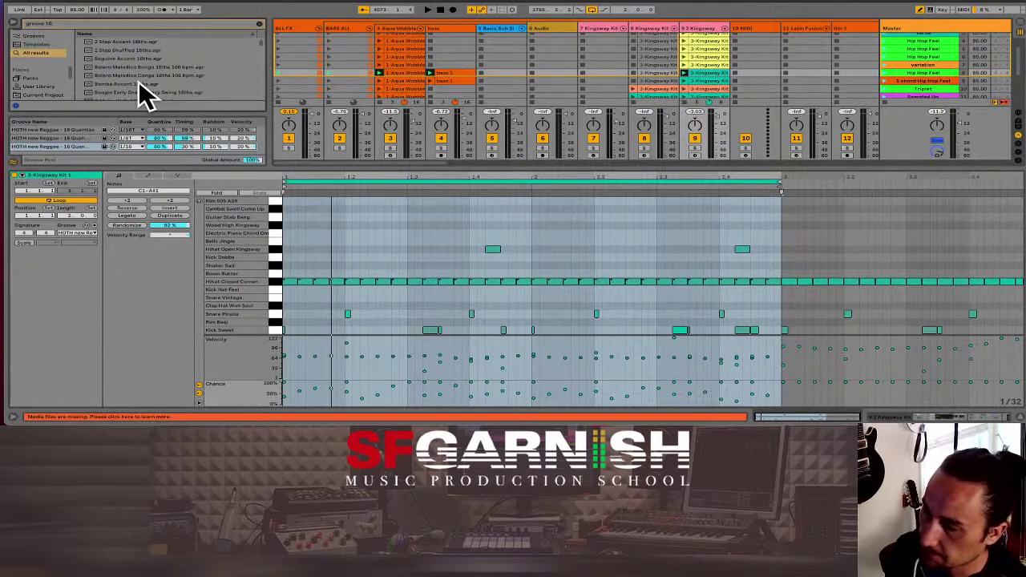
drag(139, 83, 136, 152)
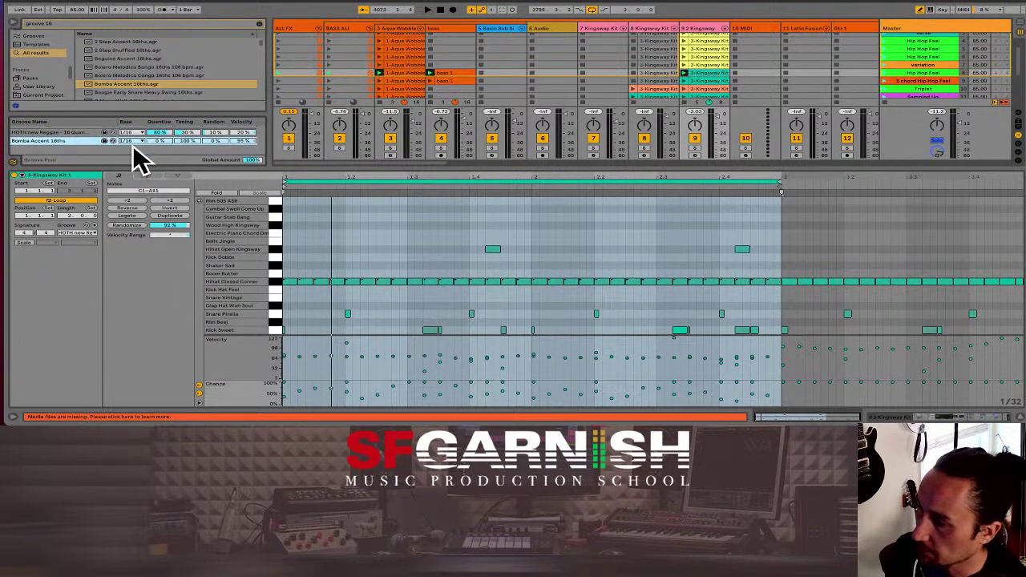
click(93, 233)
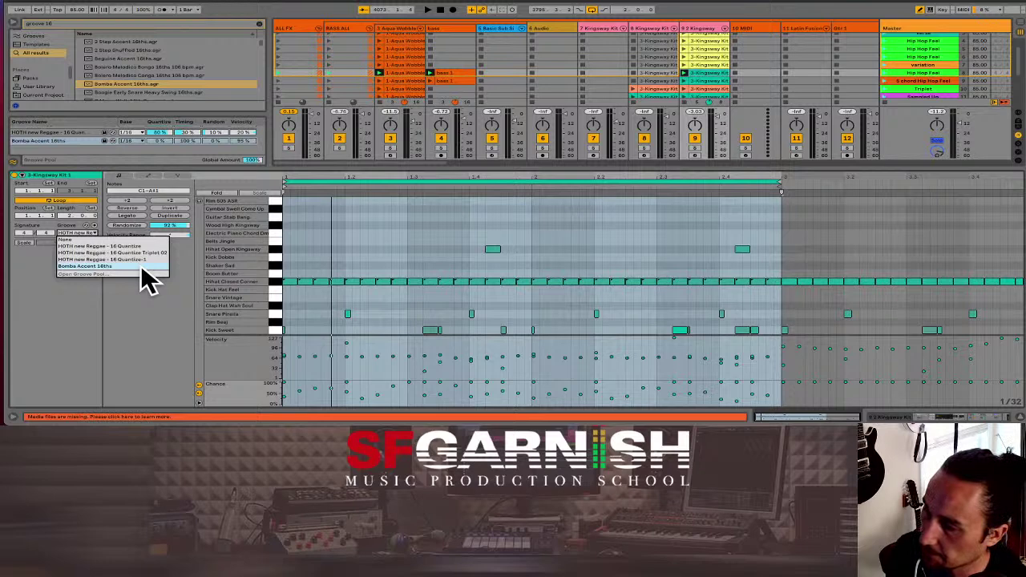
click(63, 307)
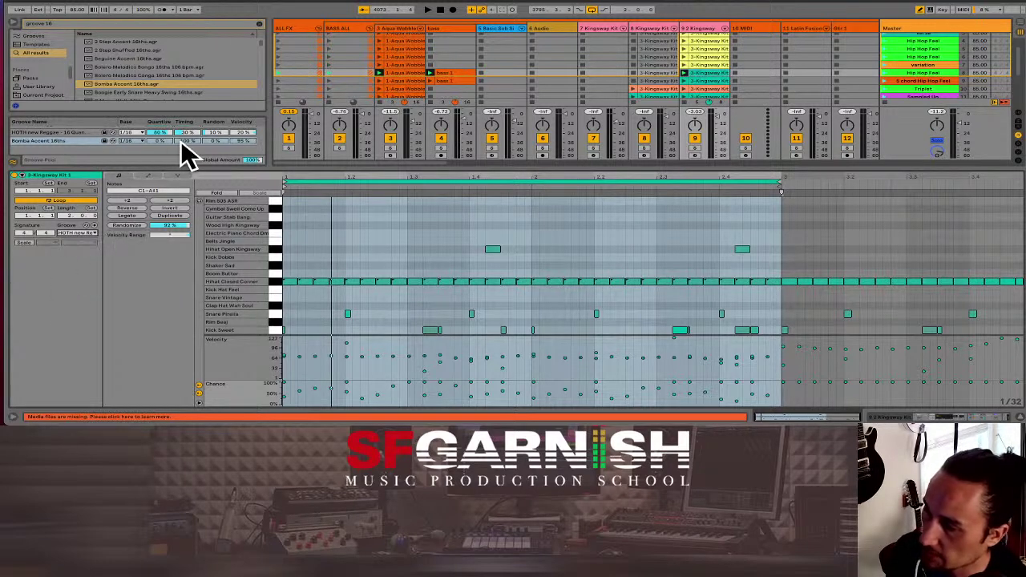
click(182, 140)
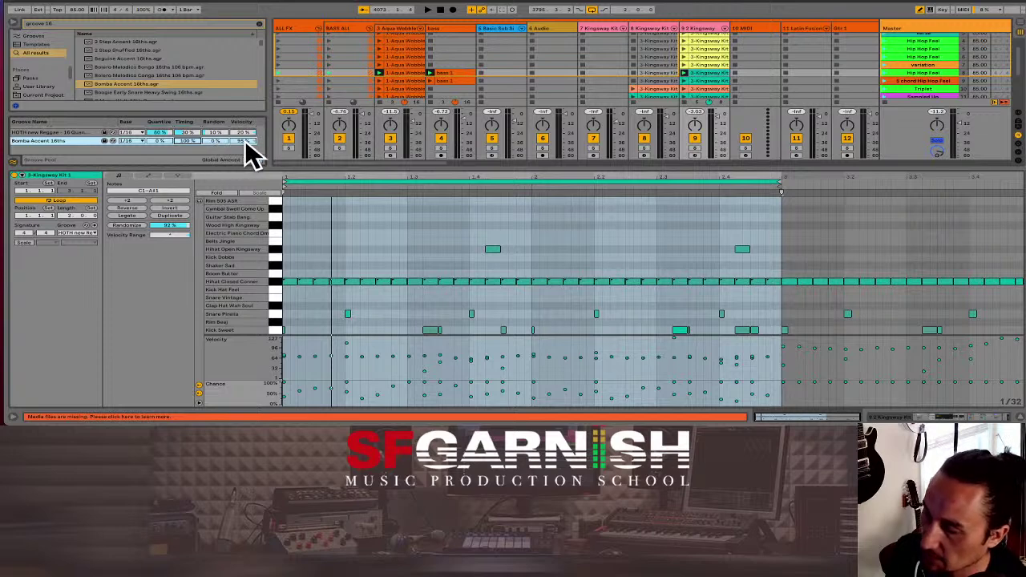
click(88, 232)
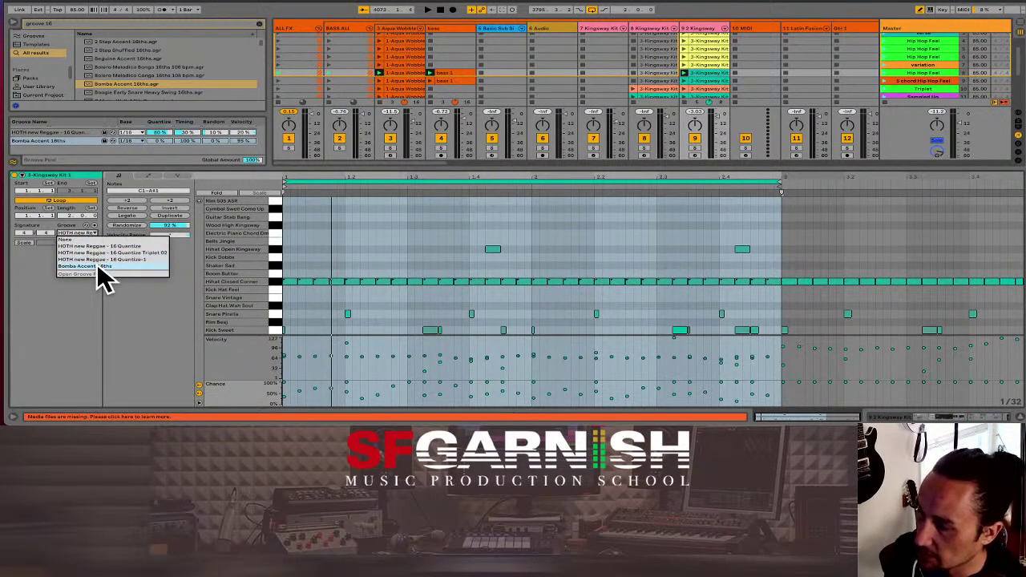
click(80, 266)
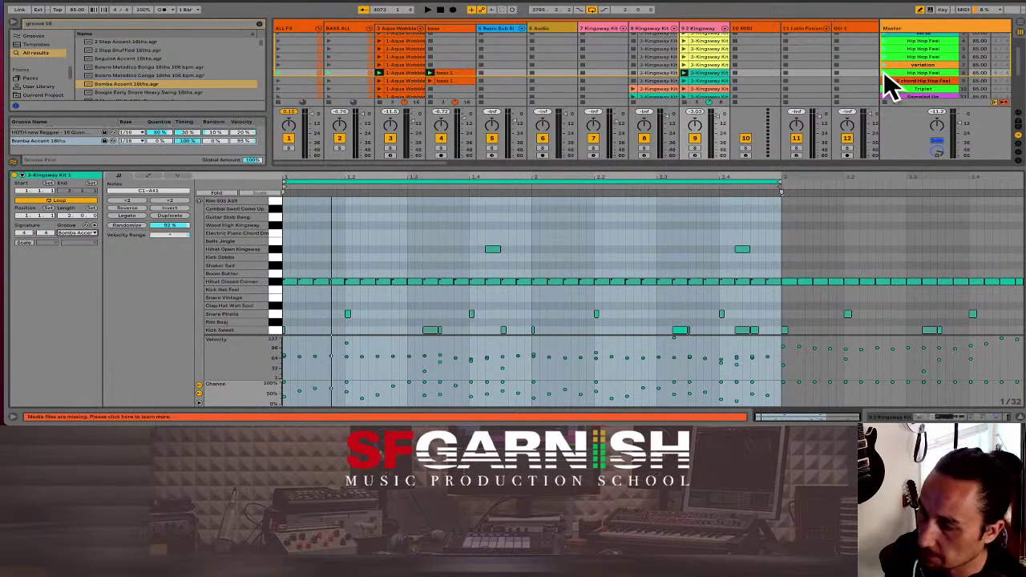
Step: Play scene 8 and audition track 9's Kingsway clip with the HOTH new Reggae grooves 16 Quantize-1 and 16 Quantize Triplet 02
click(885, 71)
click(711, 72)
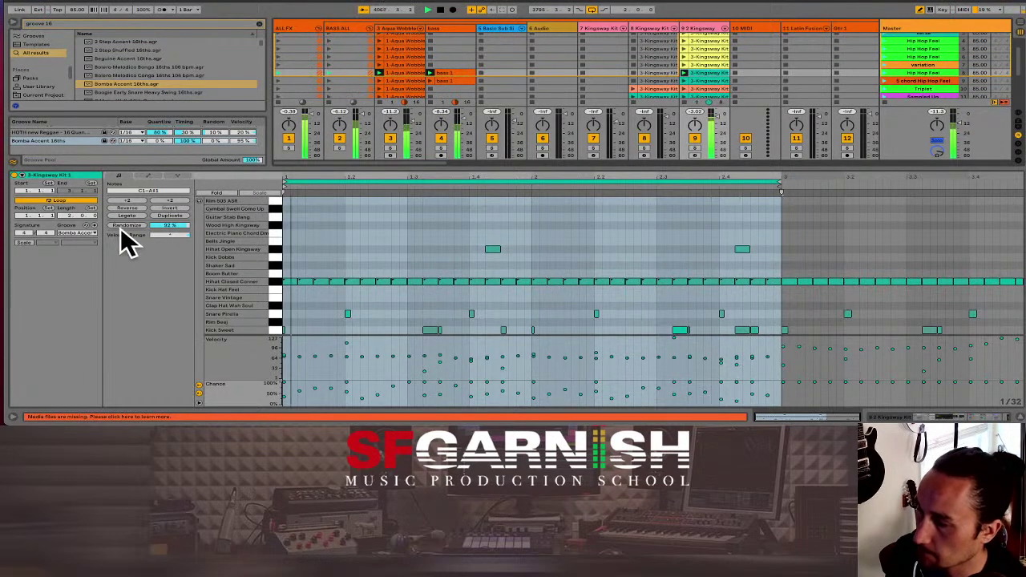
click(93, 232)
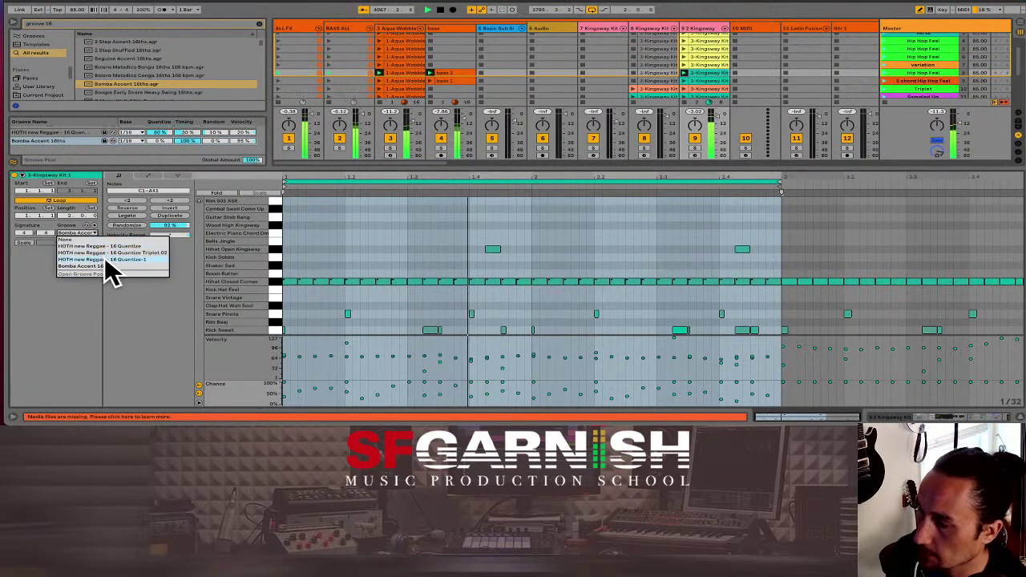
click(104, 258)
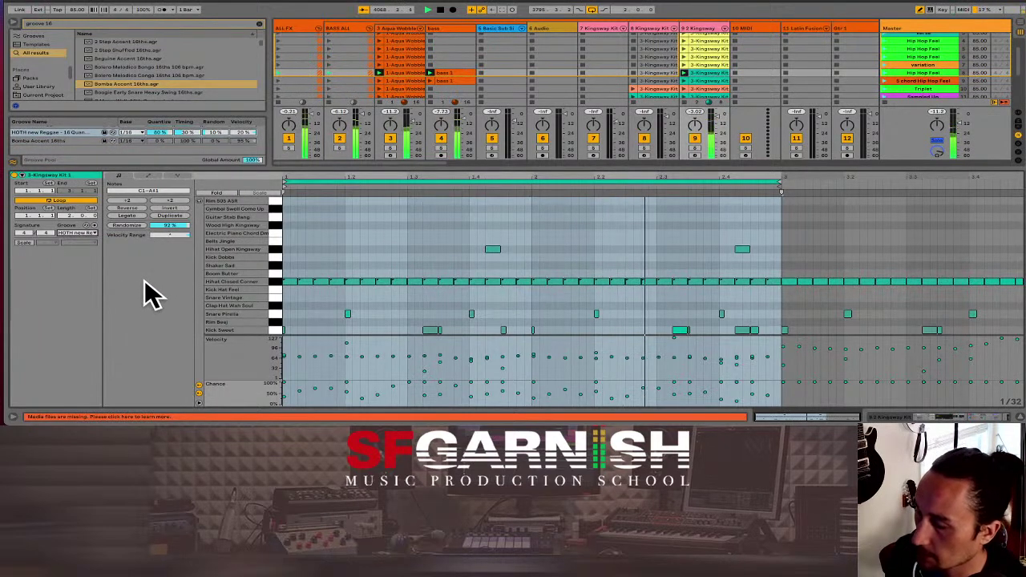
click(93, 232)
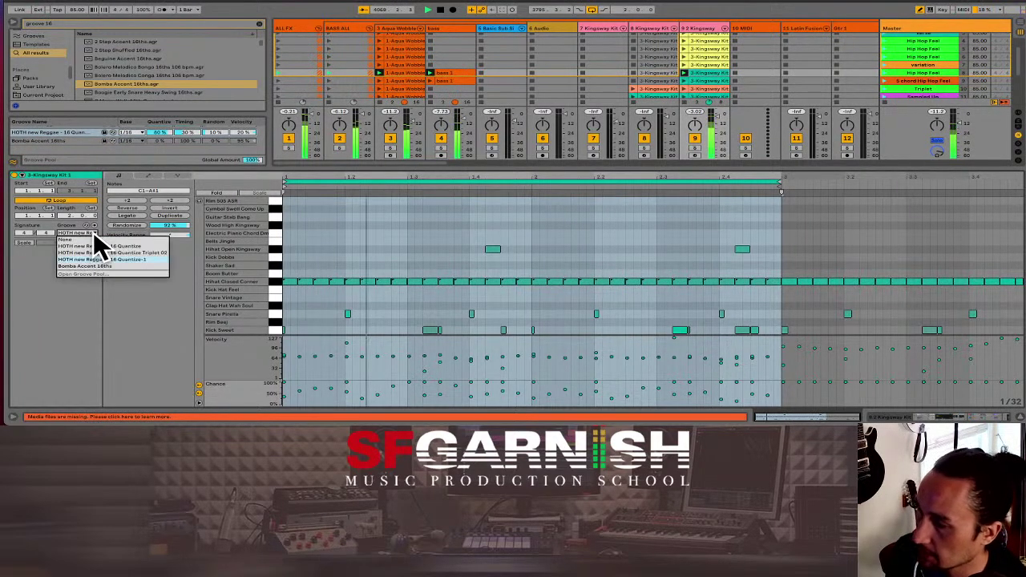
click(133, 252)
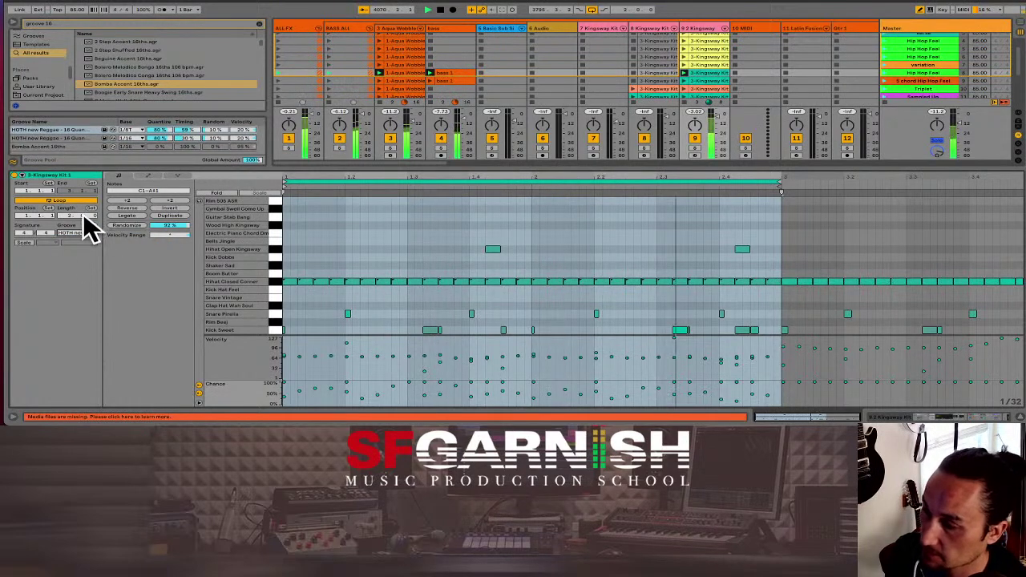
Step: Audition track 9's scene 8 Kingsway clip with the grooves 16 Quantize-1 and Bomba Accent 16ths, and finish with its groove set to None
click(91, 231)
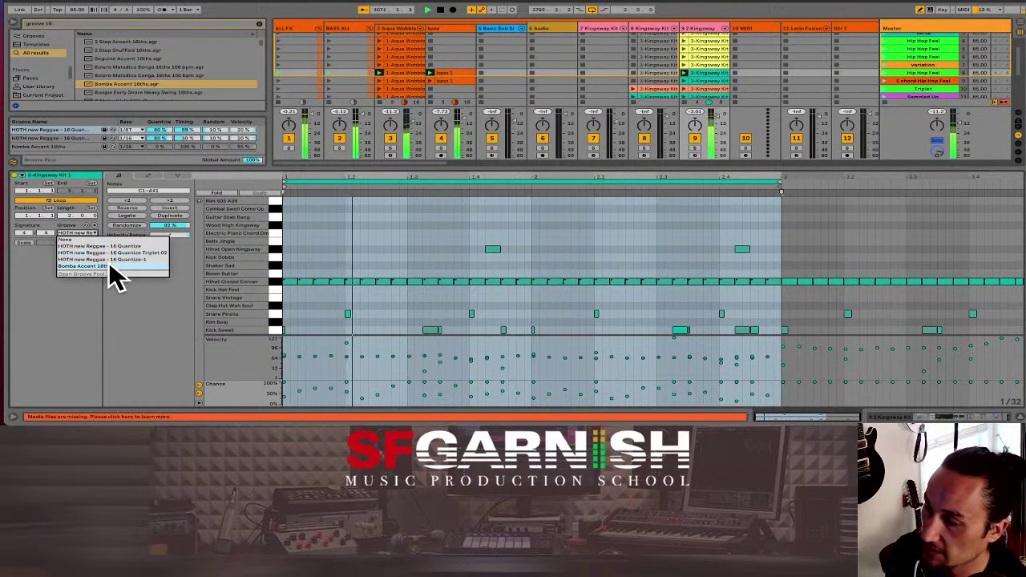
click(121, 258)
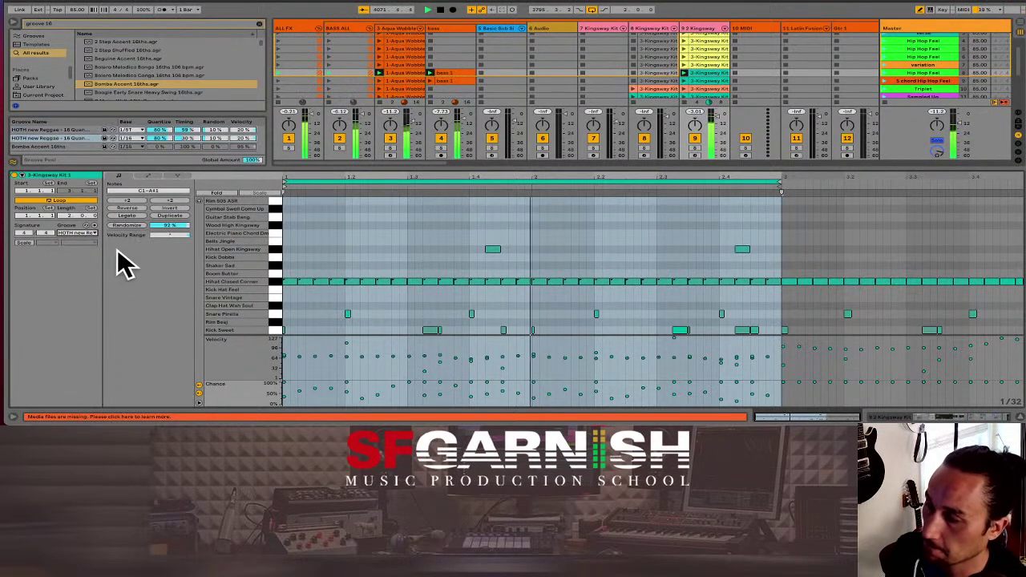
click(93, 232)
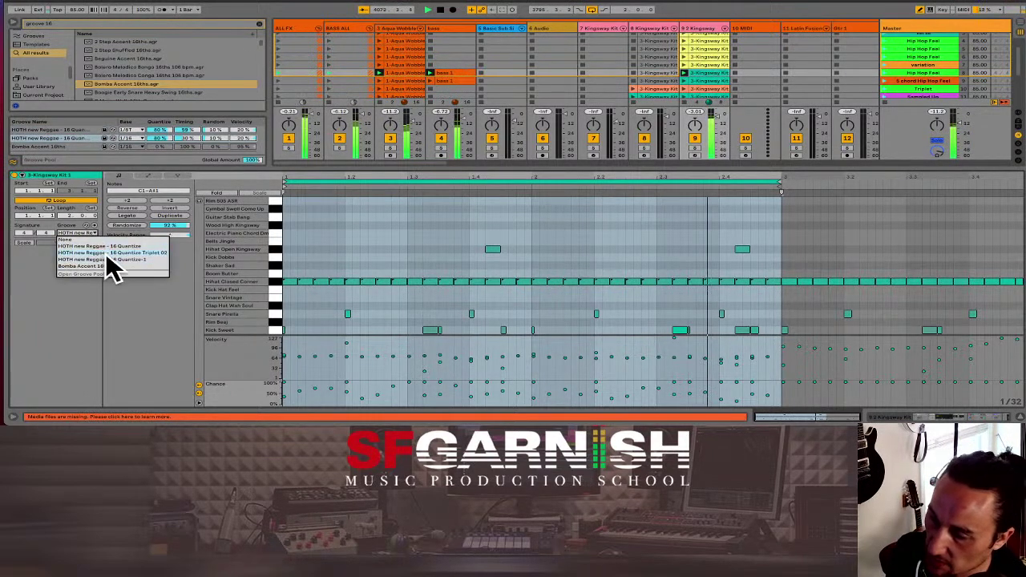
click(110, 266)
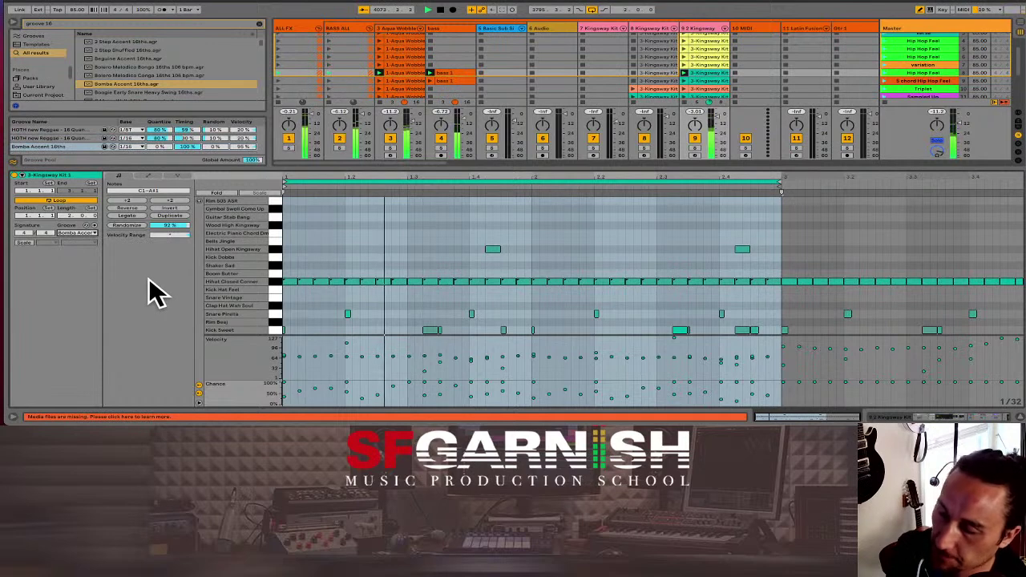
click(89, 229)
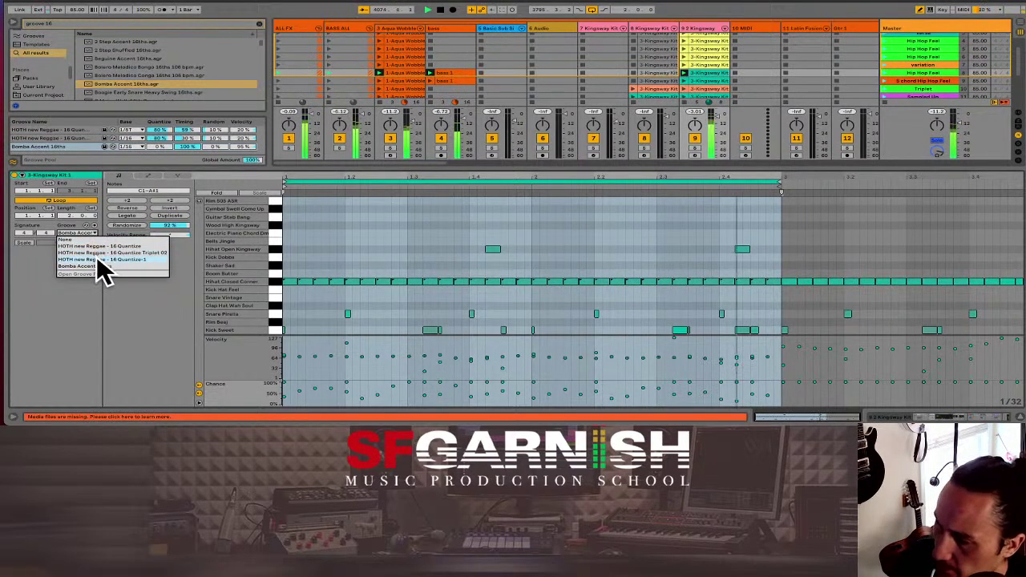
click(97, 260)
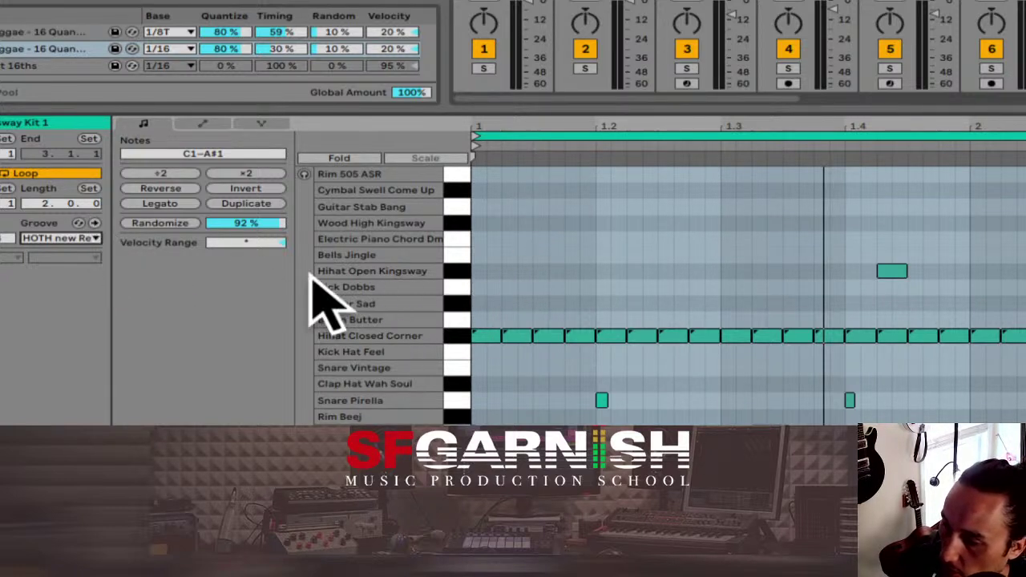
click(94, 224)
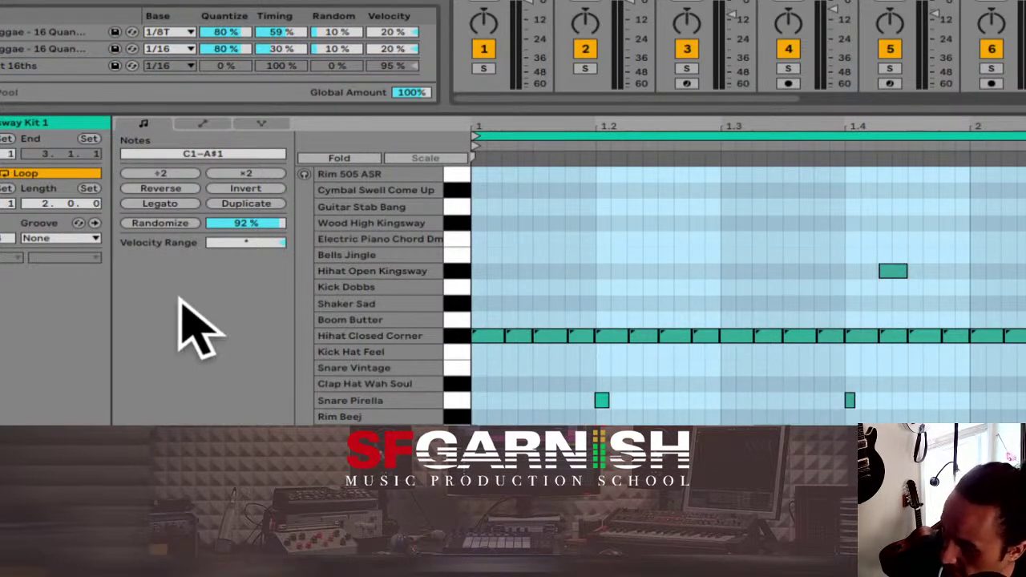
key(space)
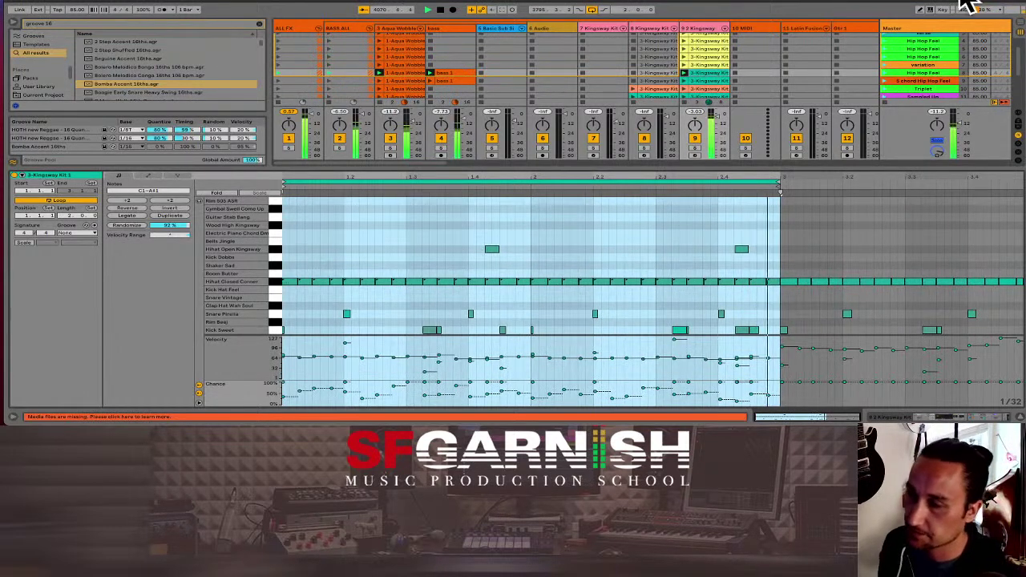
Step: Launch scene 9 and recolour track 9's scene 8 Kingsway clip yellow
click(884, 80)
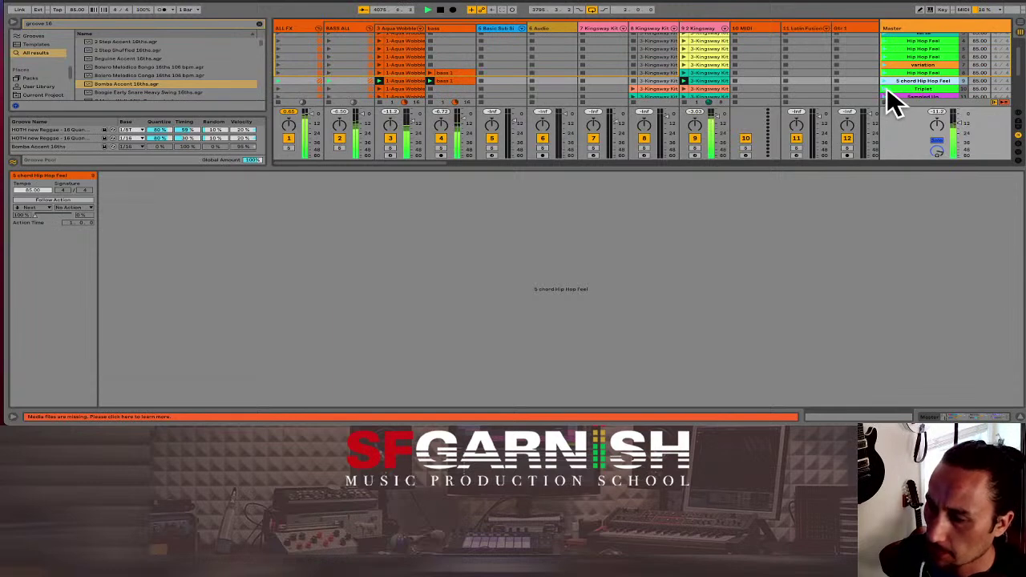
click(715, 73)
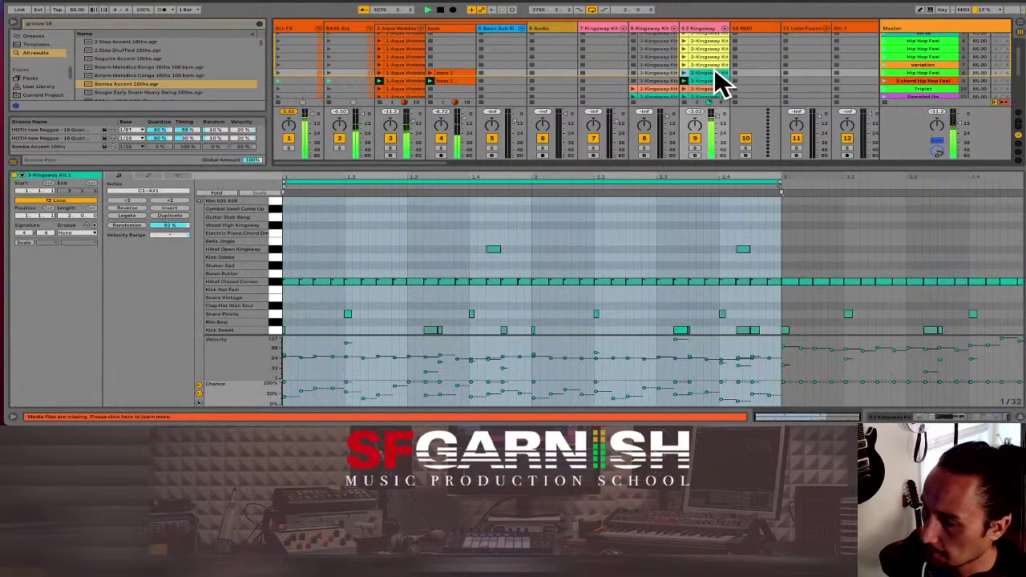
drag(290, 271, 775, 293)
right_click(713, 70)
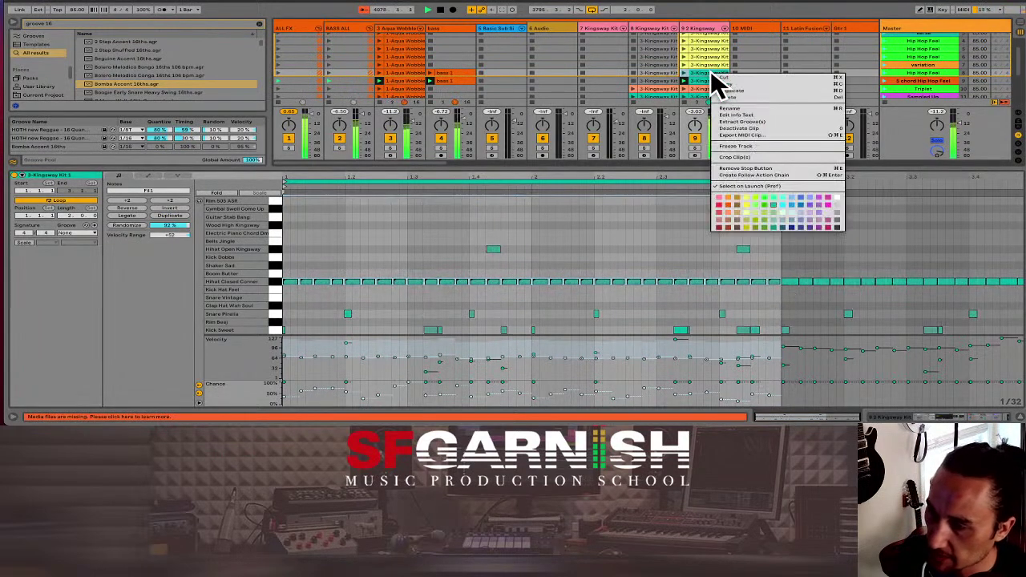
click(749, 194)
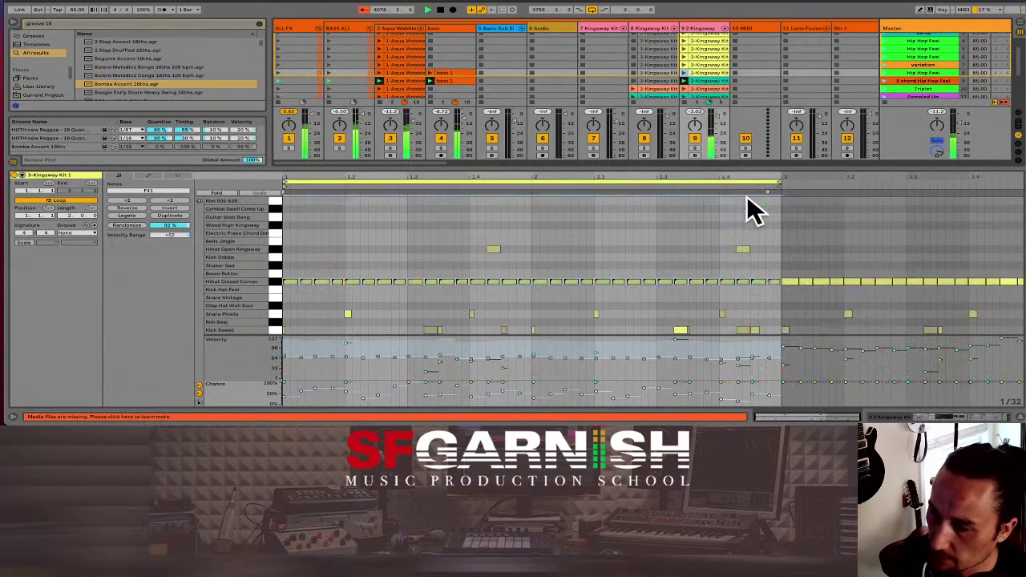
Step: Lower the velocity of the looped closed hi-hats in track 9's scene 9 Kingsway clip to about 64
click(710, 88)
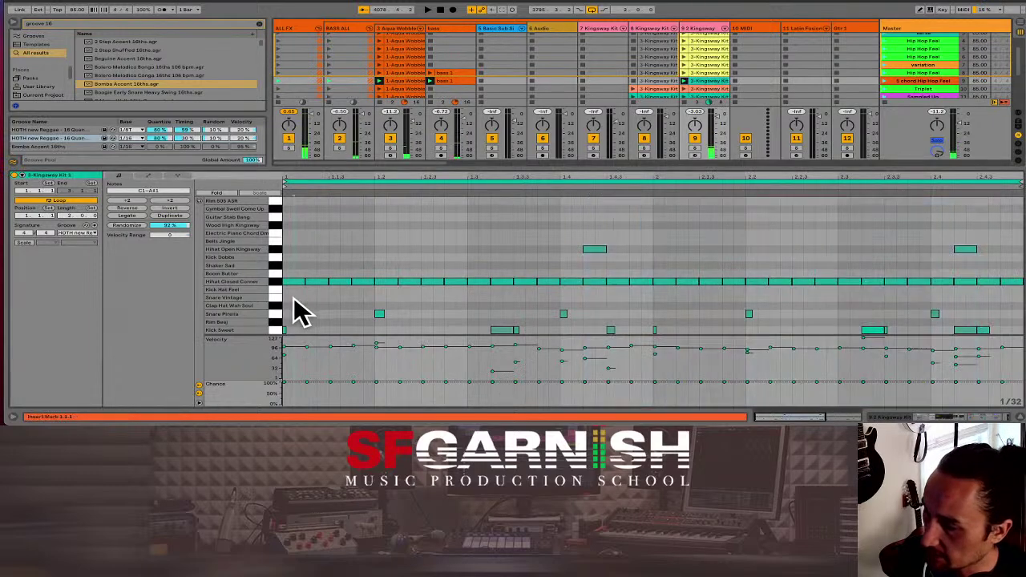
key(minus)
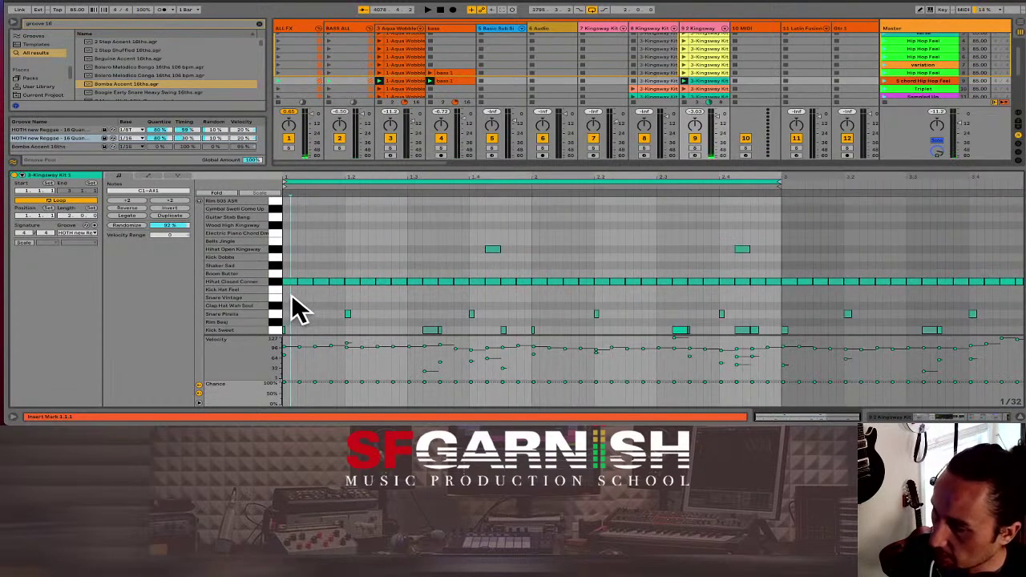
drag(289, 293, 772, 286)
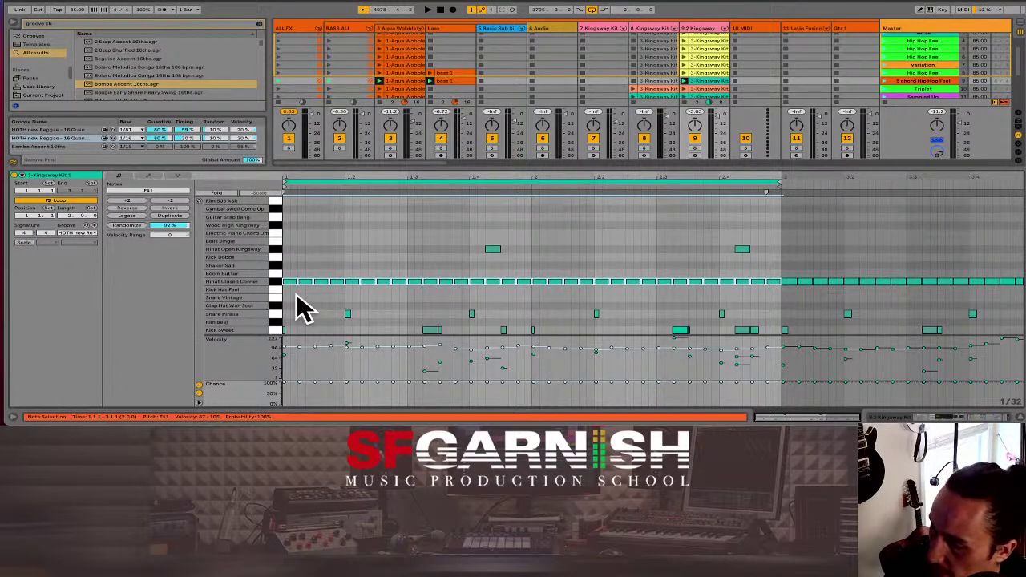
drag(287, 348, 287, 361)
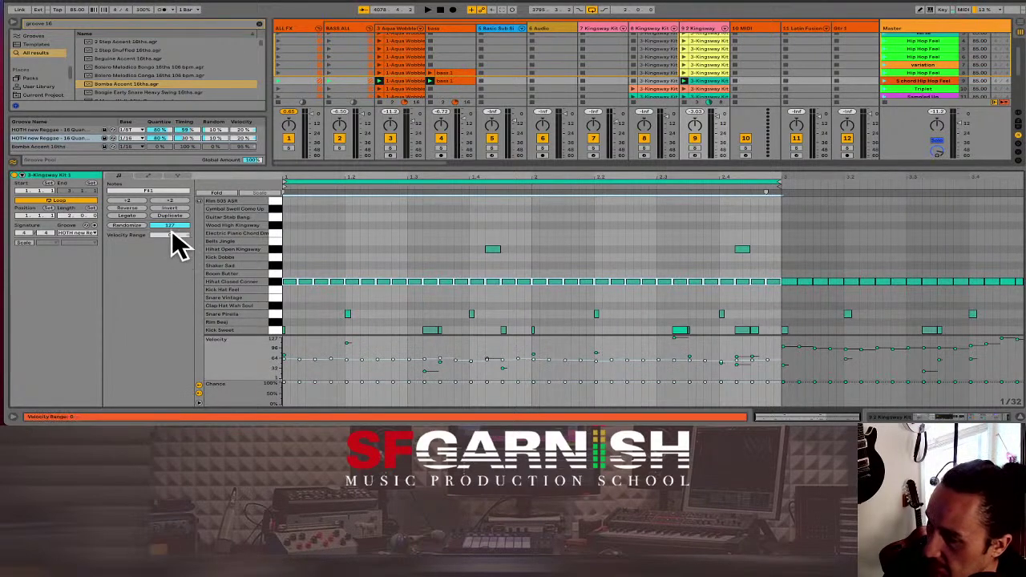
Step: Give the scene 9 closed hi-hats a Velocity Range of +54, randomize their velocities by 127, and play the clip
drag(169, 234, 169, 191)
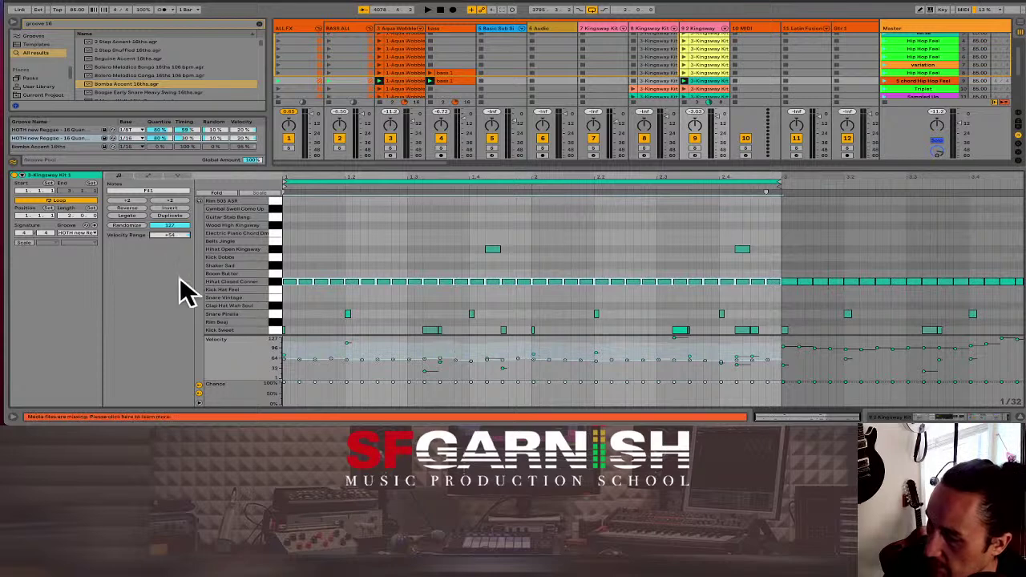
click(297, 383)
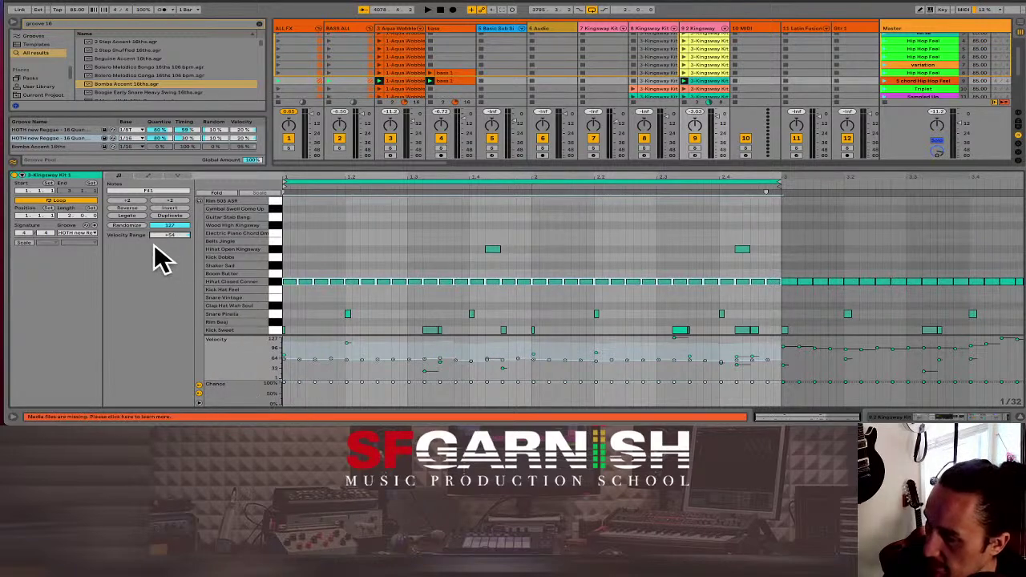
click(124, 224)
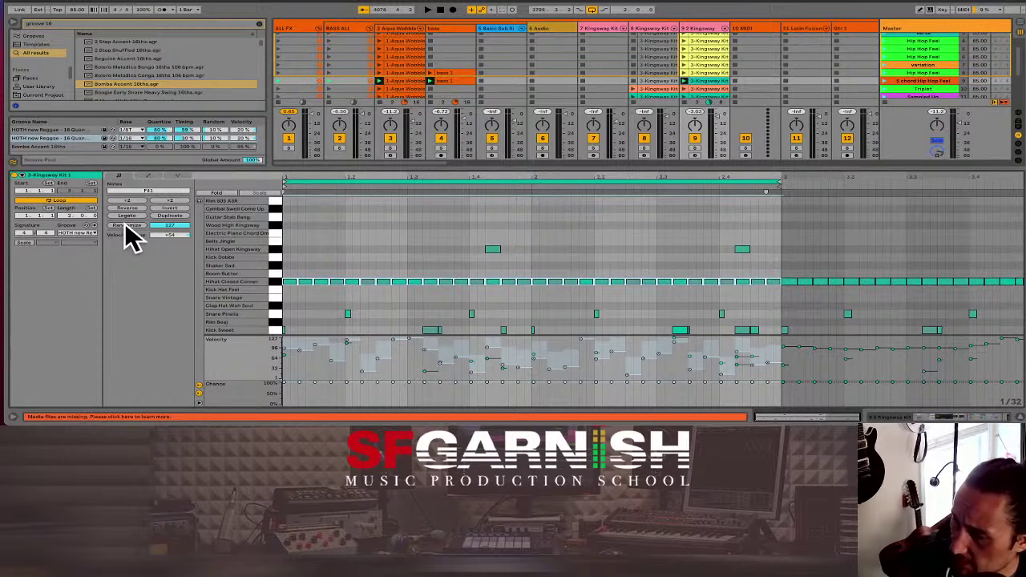
click(685, 81)
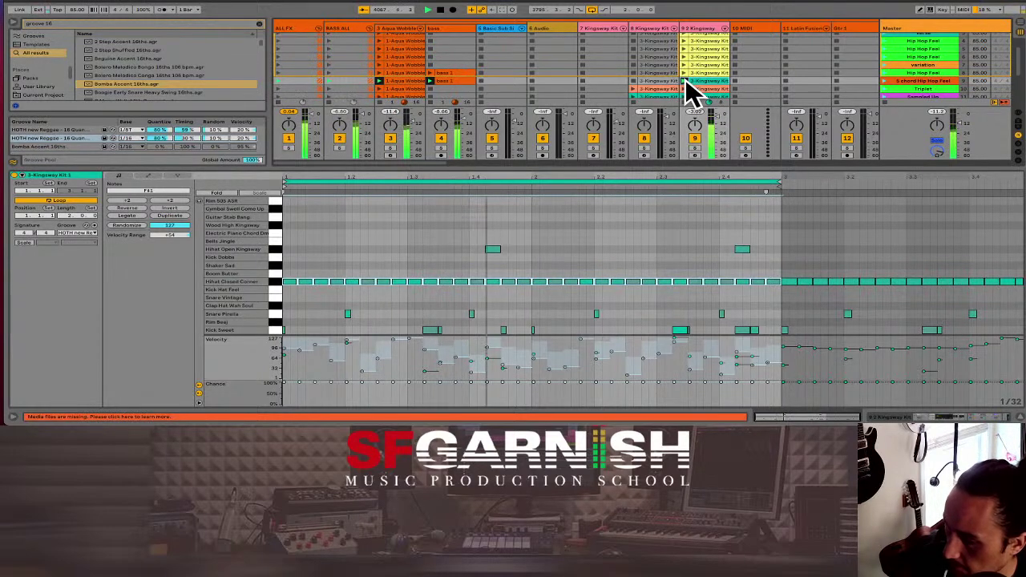
Step: Randomize the chance of the scene 9 closed hi-hats by 92% and audition the clip
click(235, 386)
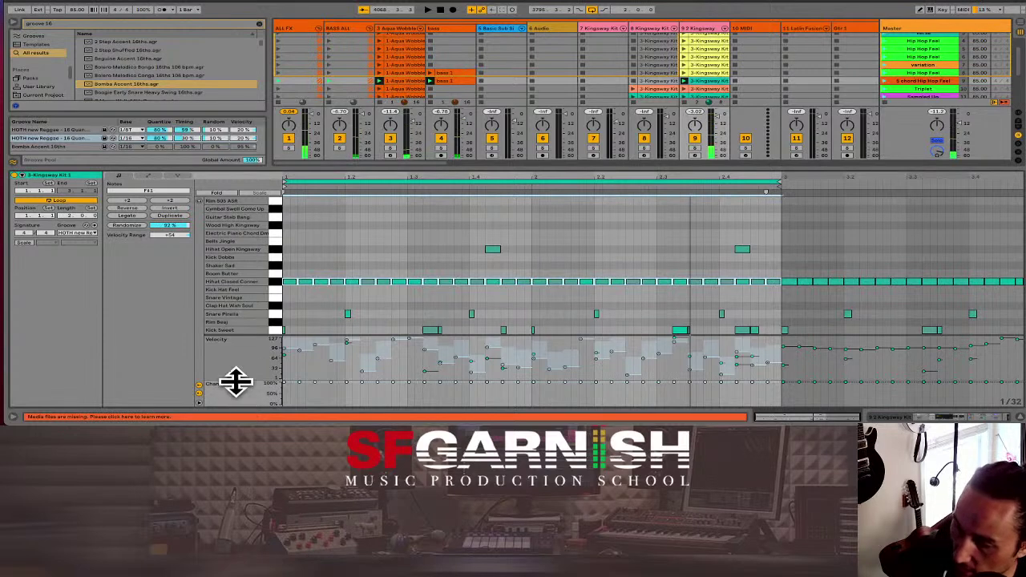
click(134, 224)
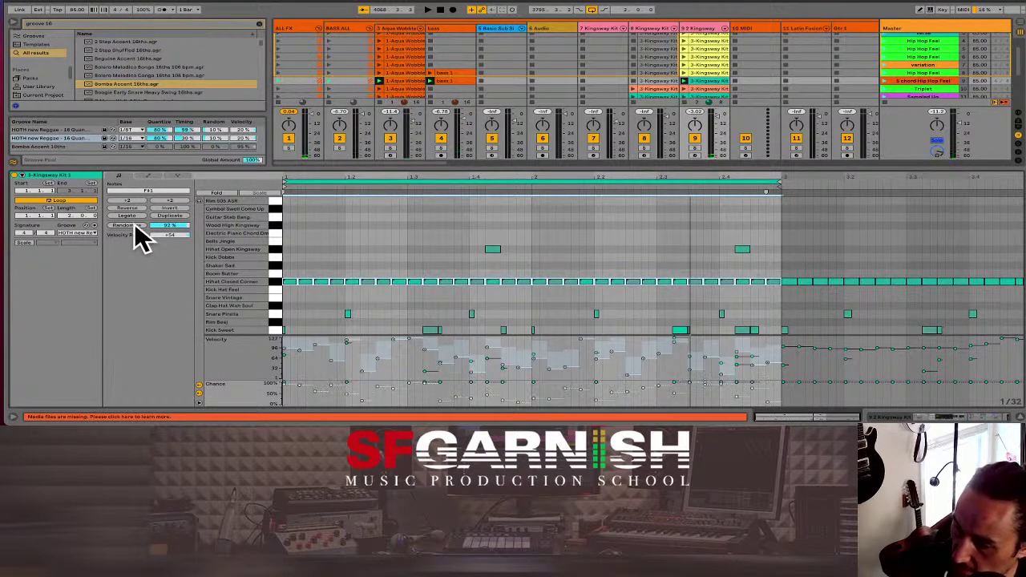
click(683, 78)
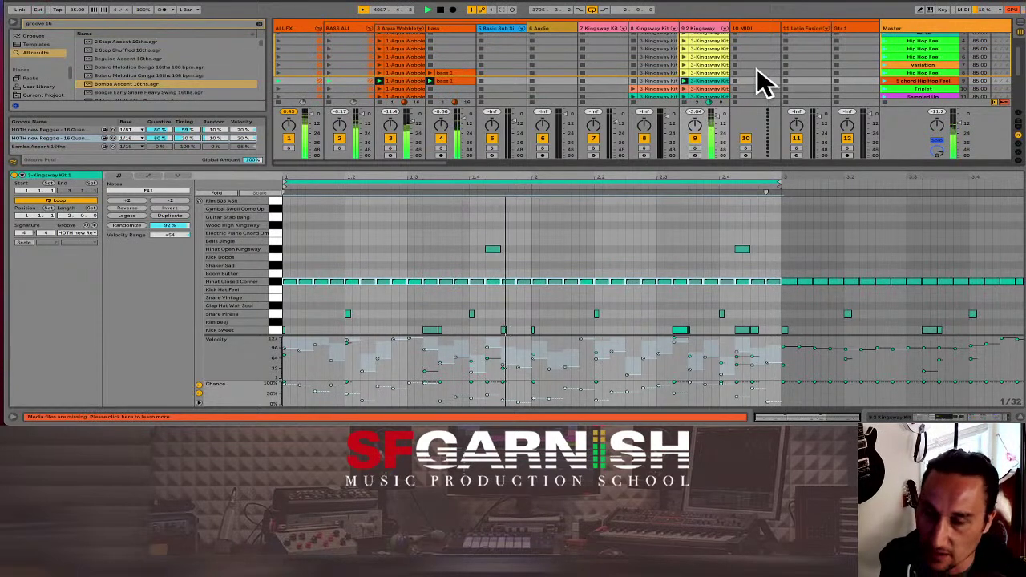
Step: Launch scene 10, Triplet
scroll(754, 68, down, 3)
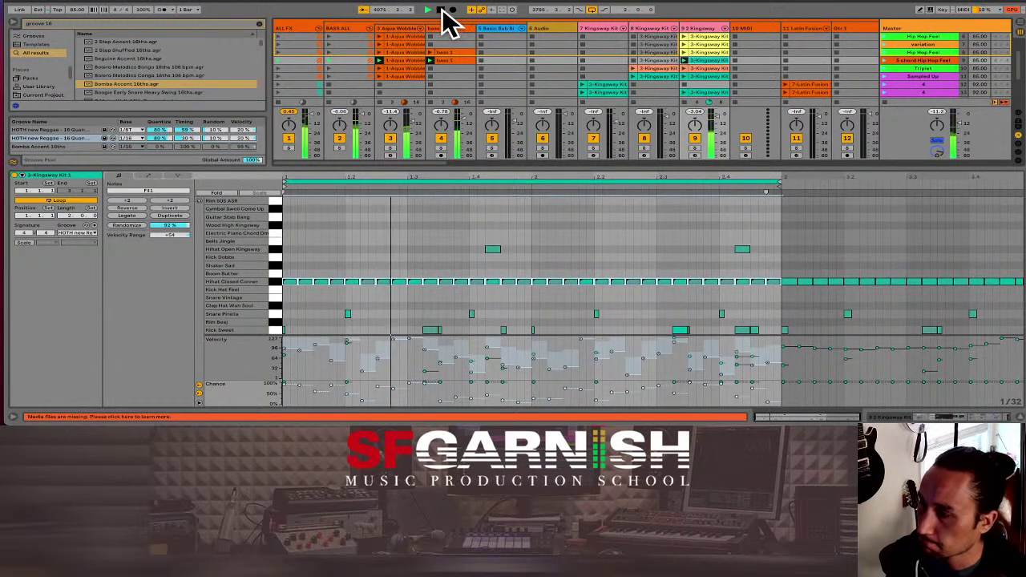
click(884, 68)
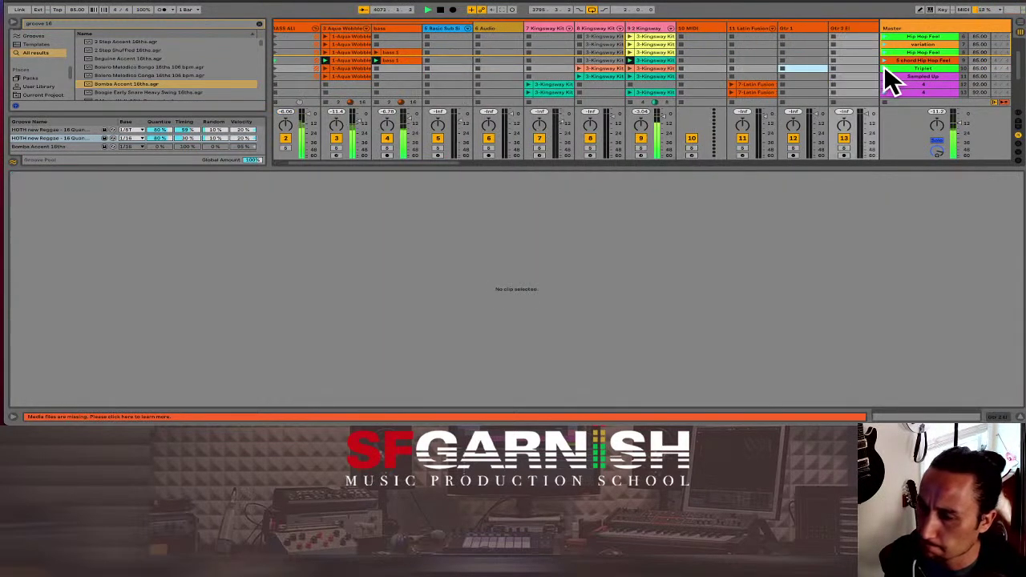
click(885, 67)
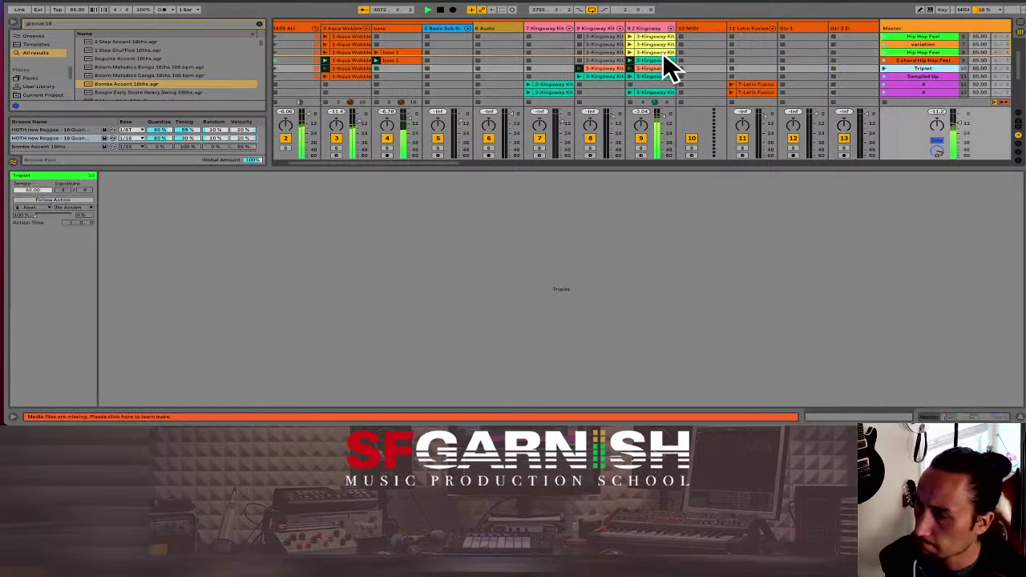
Step: Randomize the velocities of the looped closed hi-hats in track 9's scene 10 Kingsway clip by about 35
click(653, 68)
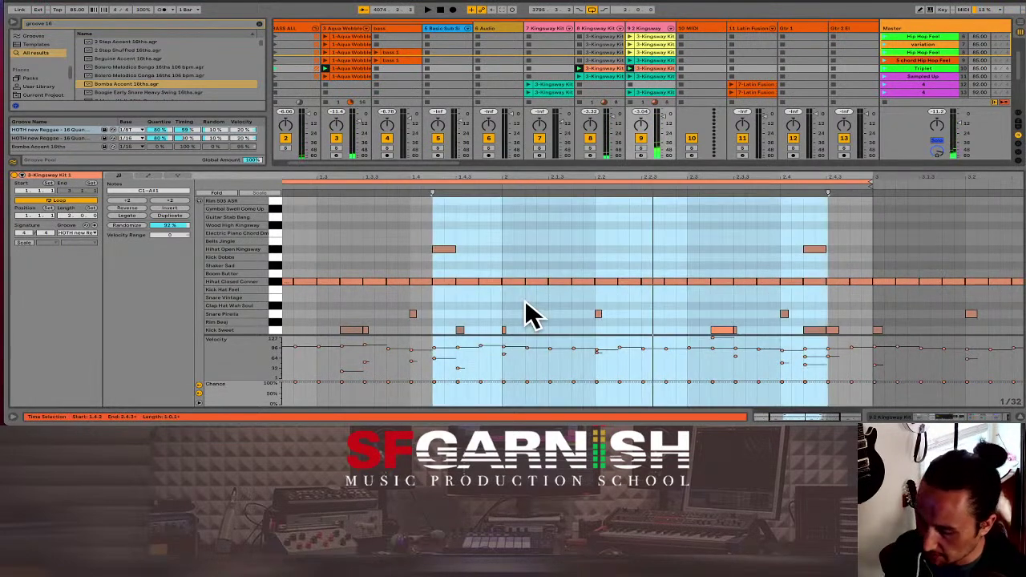
click(527, 314)
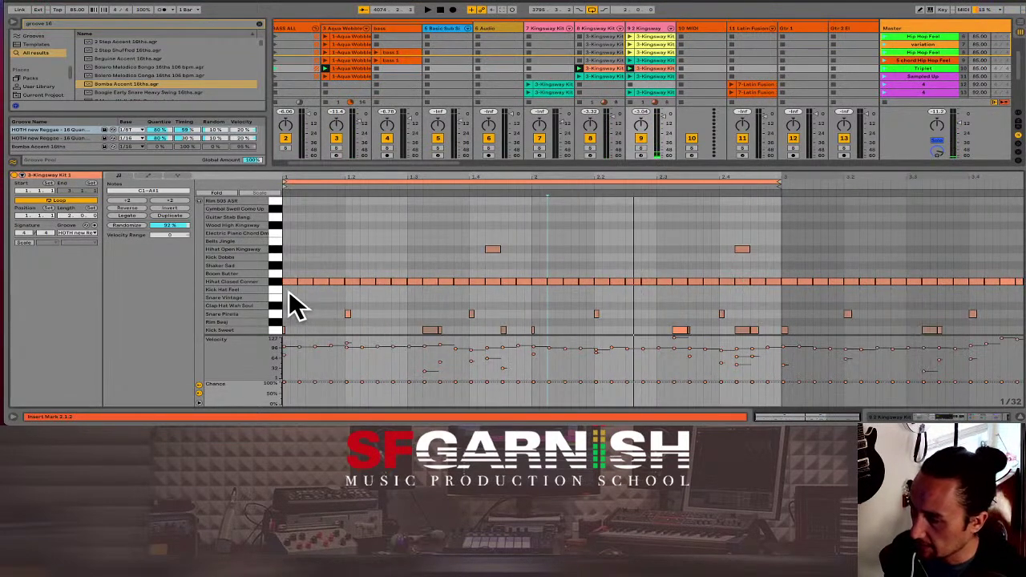
drag(292, 295, 768, 283)
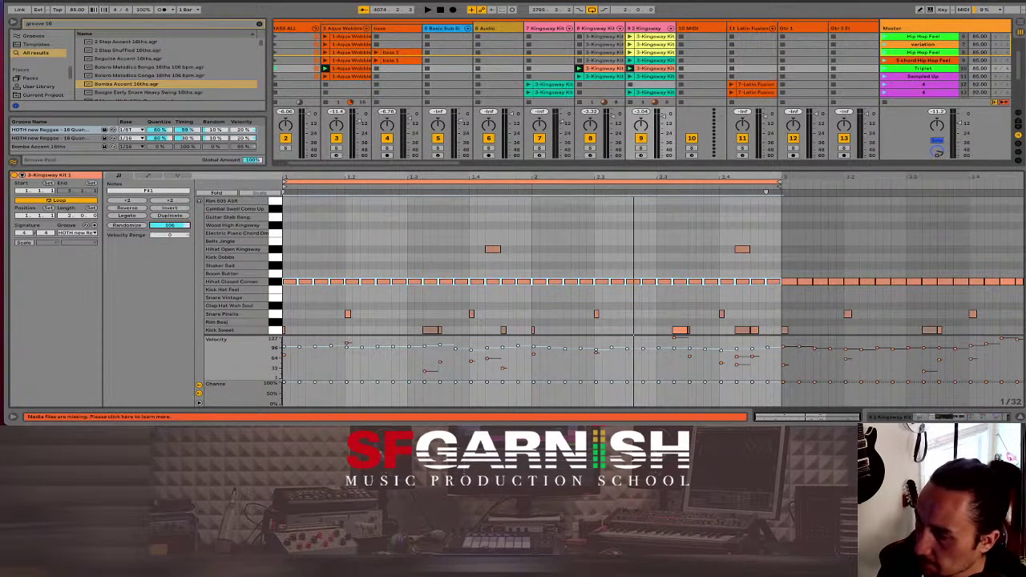
drag(175, 225, 175, 240)
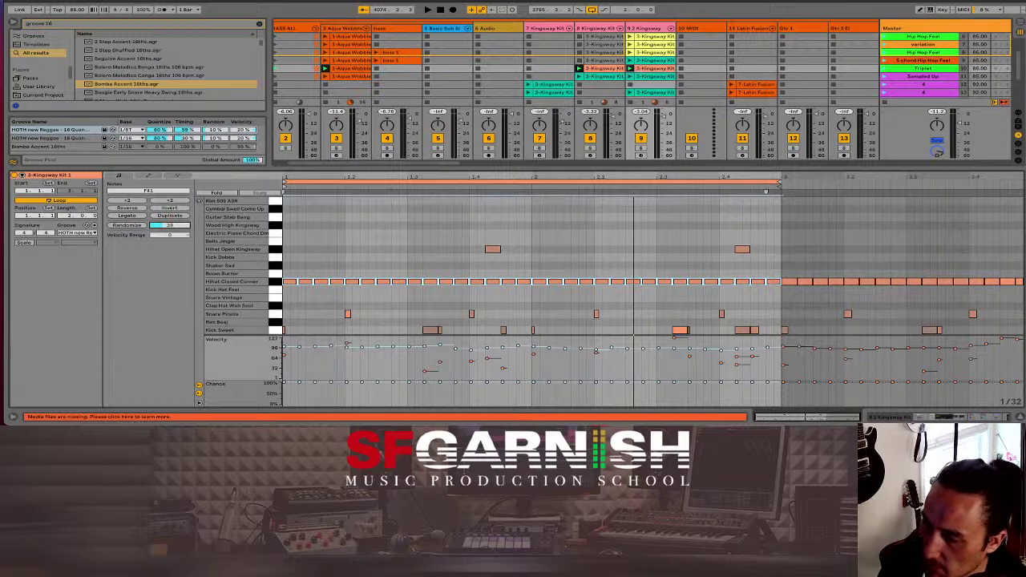
click(128, 224)
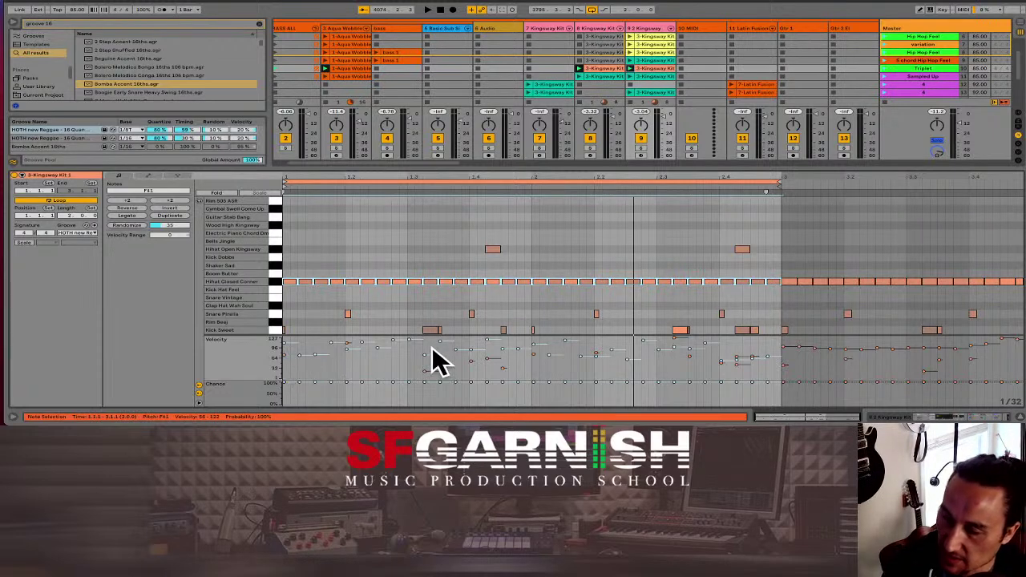
click(292, 348)
click(293, 357)
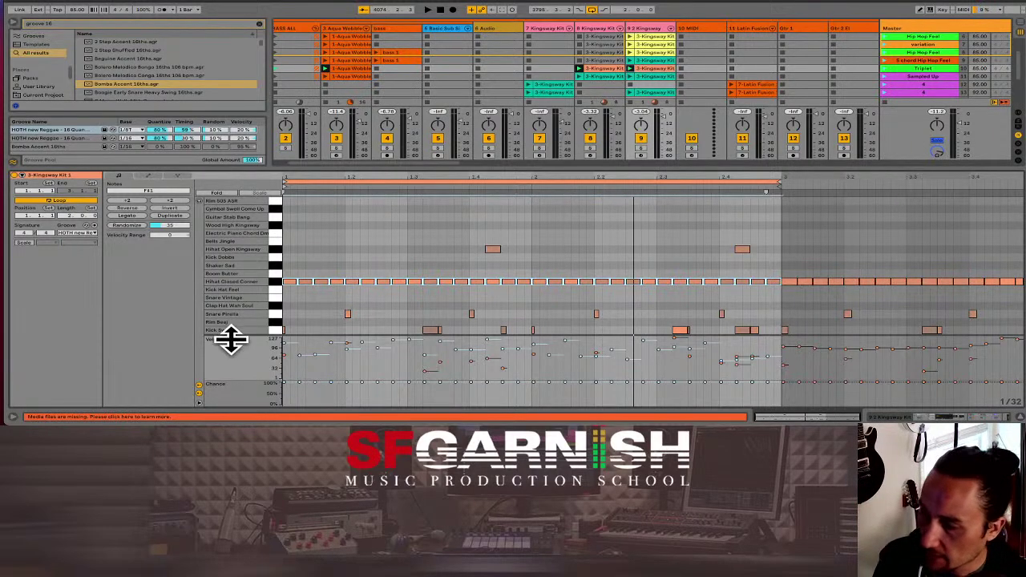
Step: Randomize the chance of the scene 10 closed hi-hats with a much smaller randomize amount
click(234, 391)
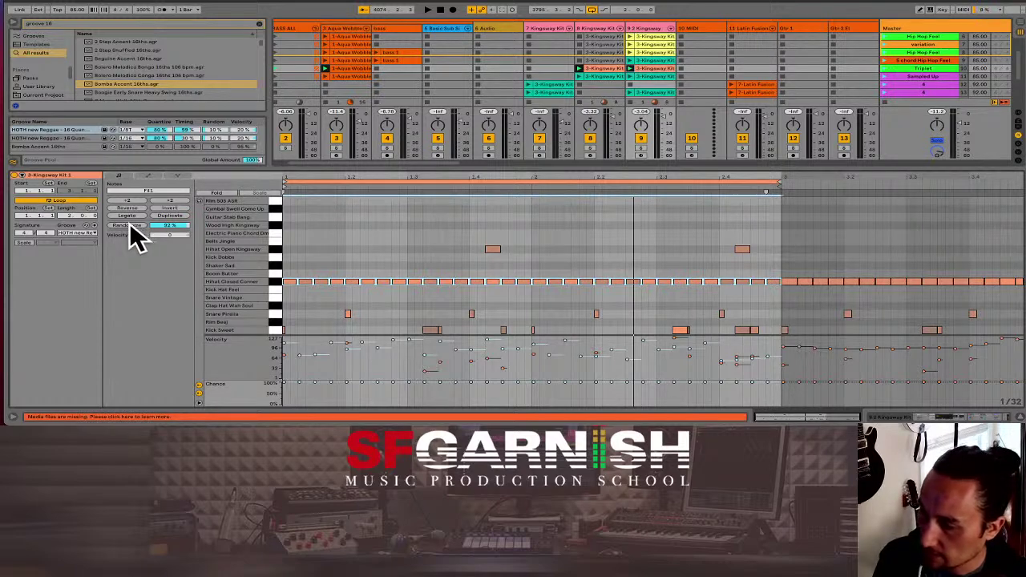
click(169, 226)
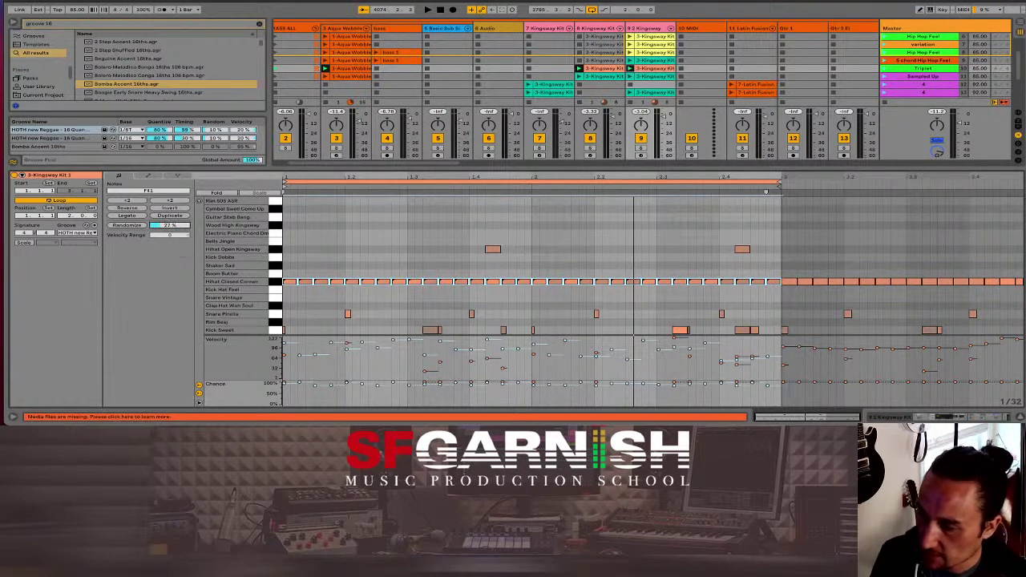
click(128, 224)
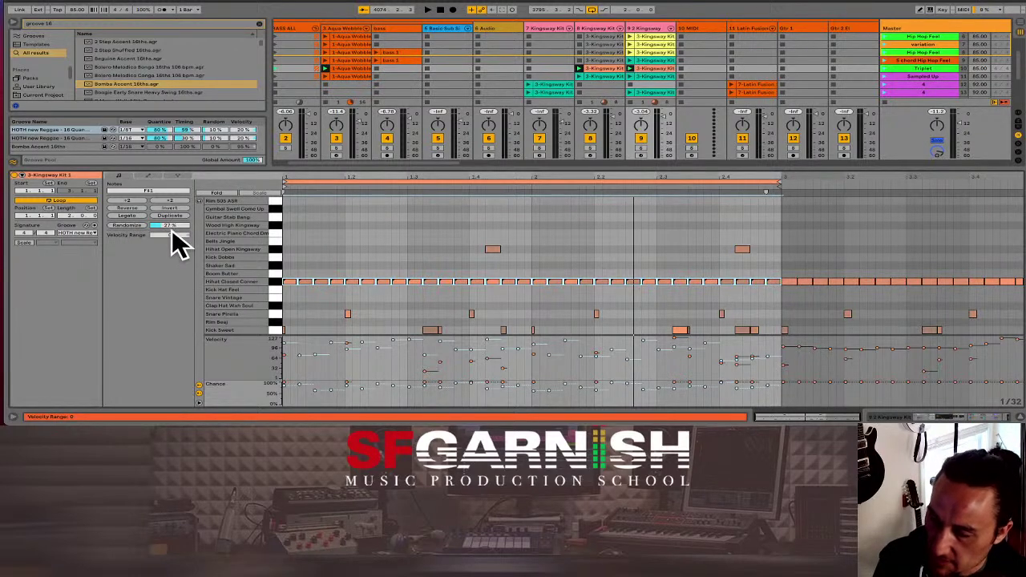
Step: Launch scene 10, Triplet, and audition it while comparing the Kingsway clips on tracks 8 and 9
click(884, 67)
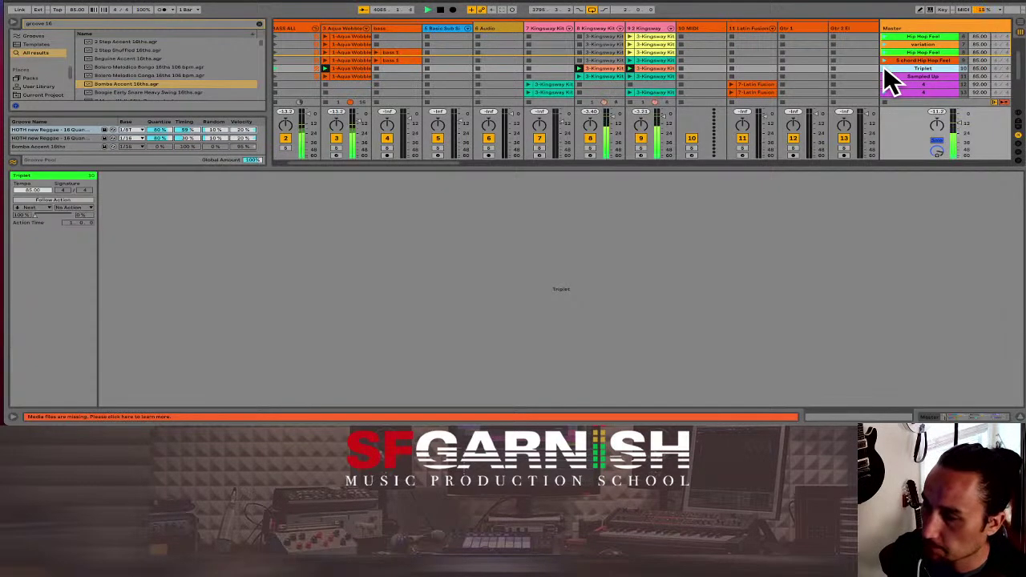
click(656, 68)
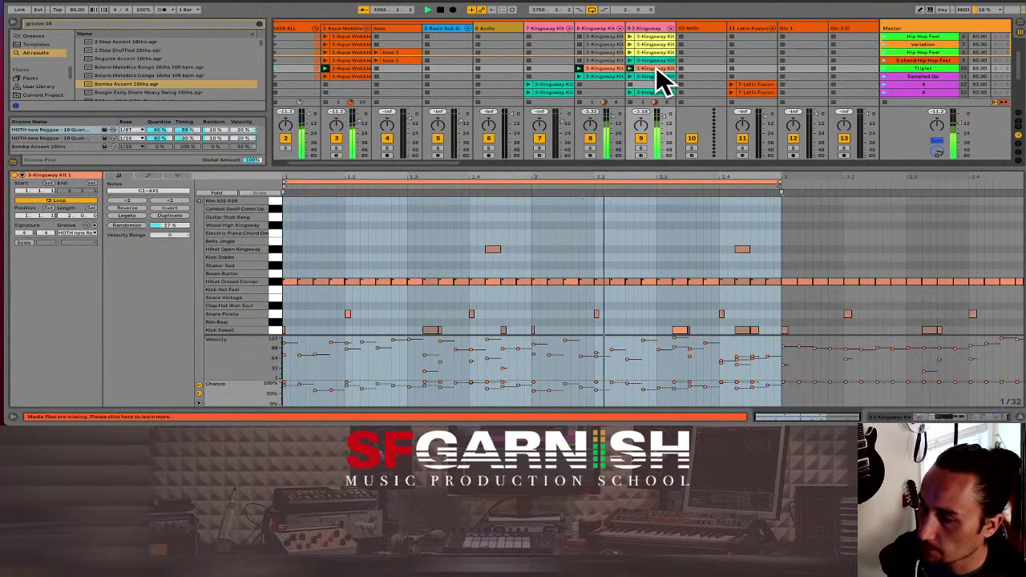
click(598, 67)
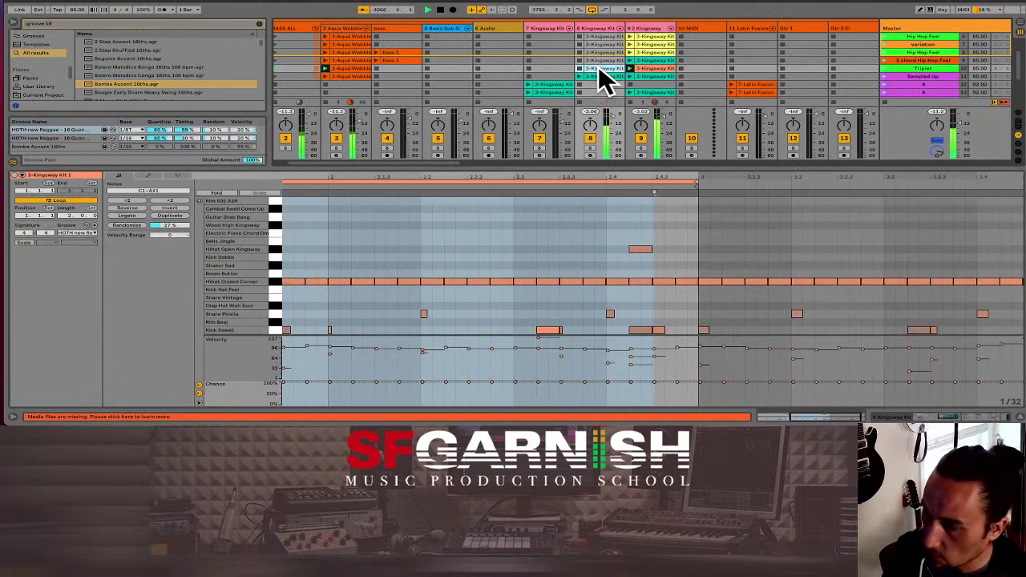
click(652, 68)
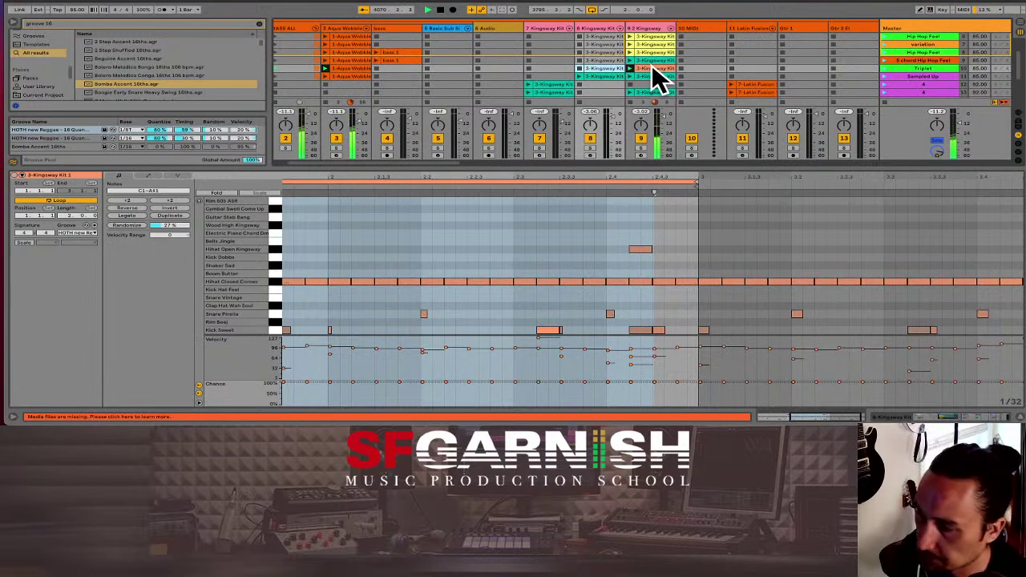
Step: Launch scene 11, Sampled Up, and randomize the chance of the looped closed hi-hats in track 9's Kingsway clip by 41%
click(885, 77)
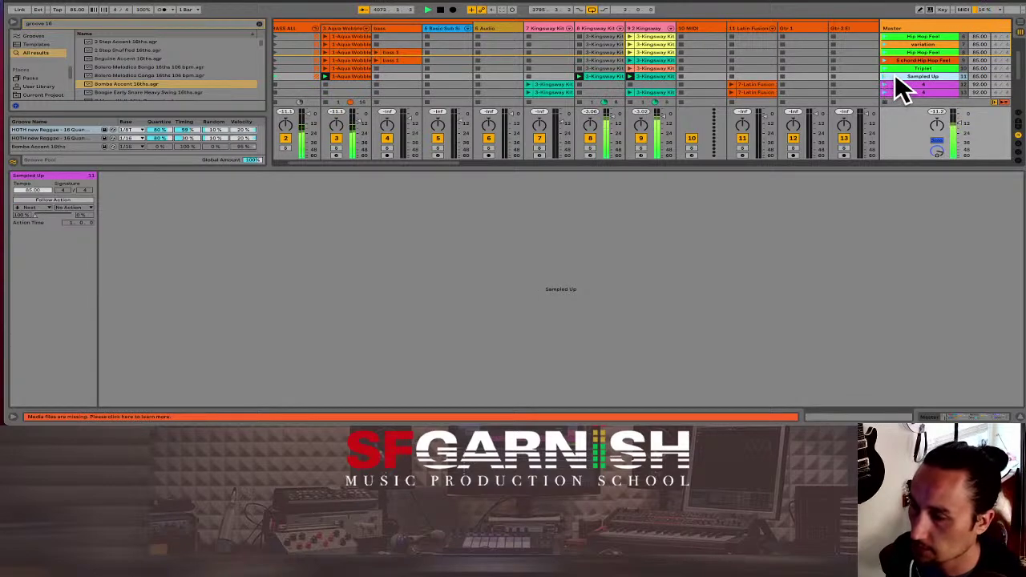
click(652, 74)
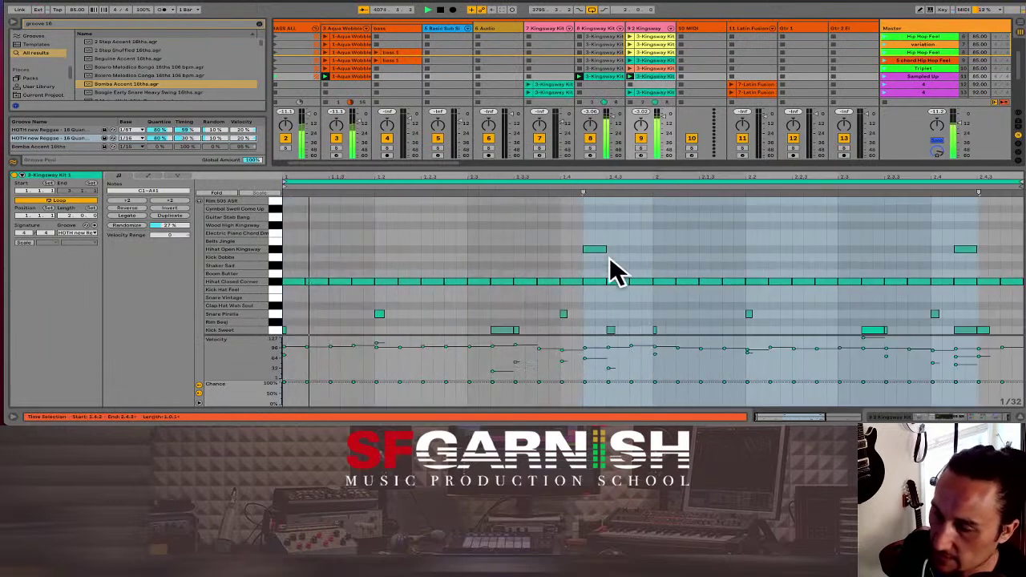
click(499, 268)
key(minus)
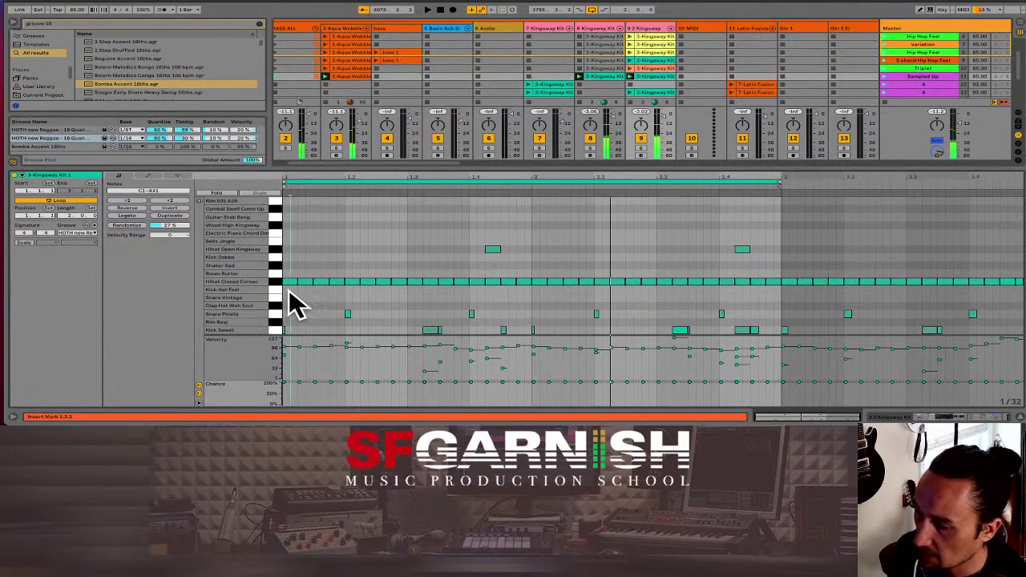
drag(290, 292, 773, 279)
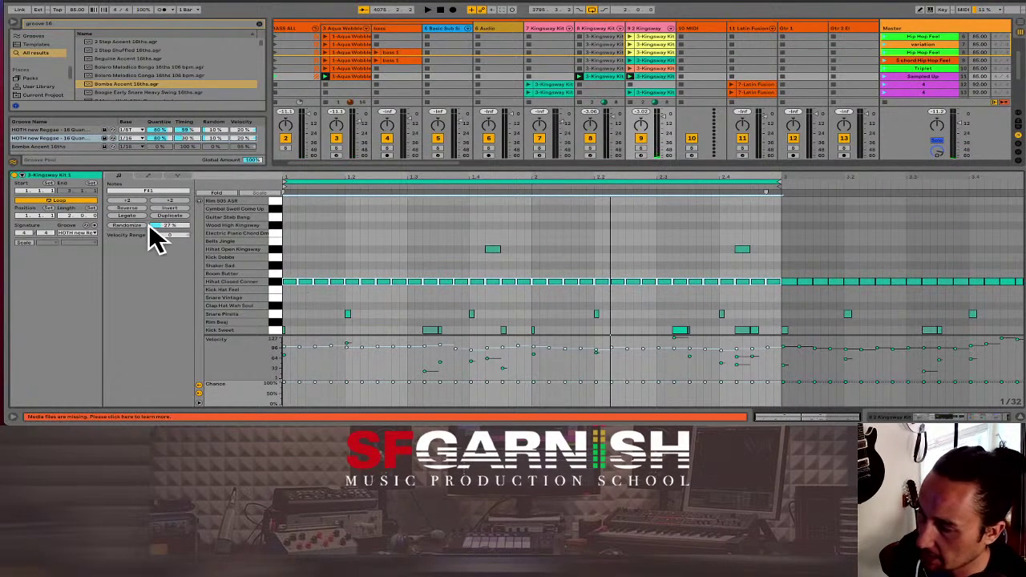
click(129, 226)
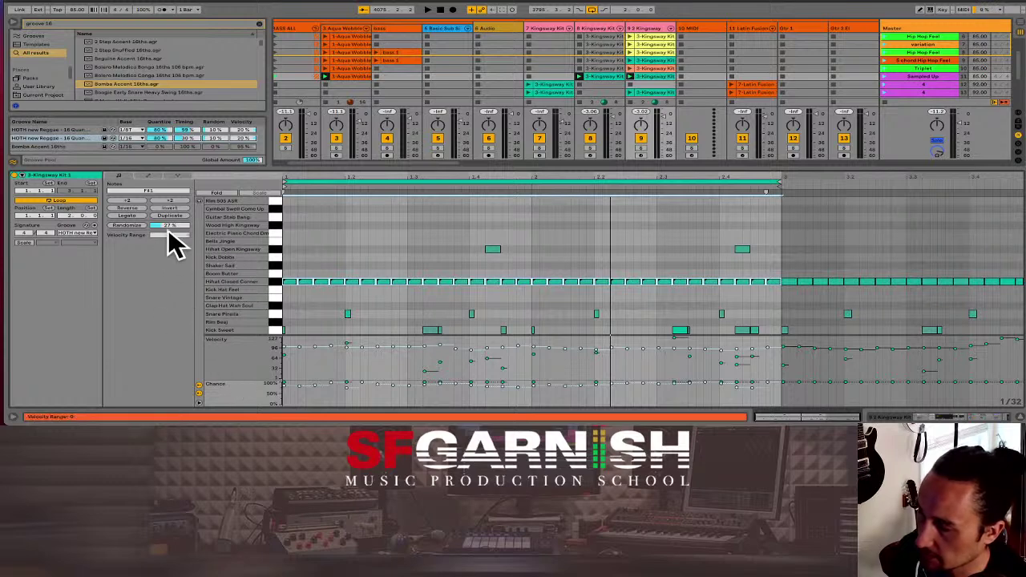
mouse_move(170, 225)
mouse_down()
mouse_move(170, 215)
mouse_move(170, 224)
mouse_up()
click(124, 224)
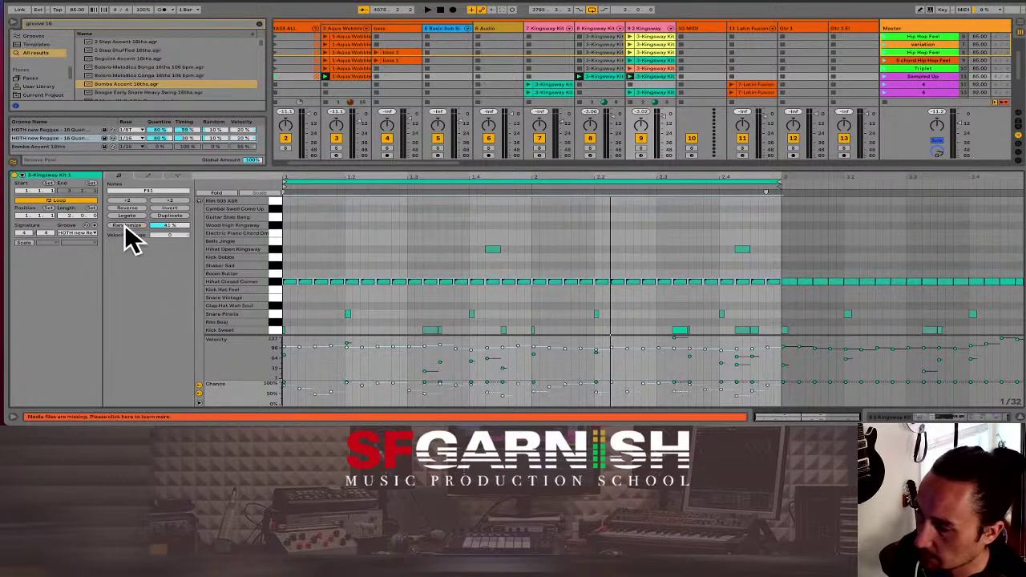
Step: Randomize the velocities of the scene 11 closed hi-hats by 35 and audition the scene
text(35)
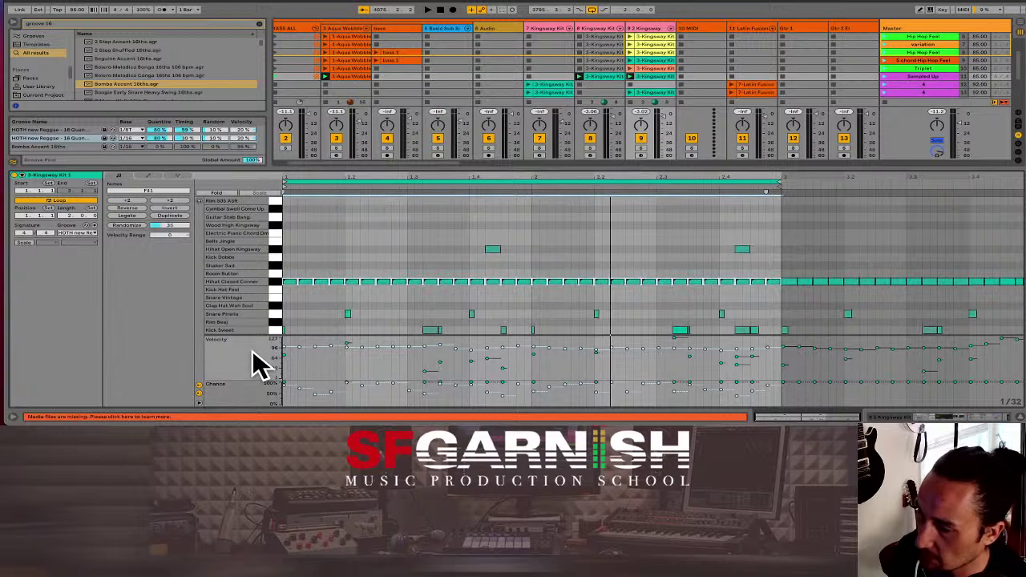
click(129, 224)
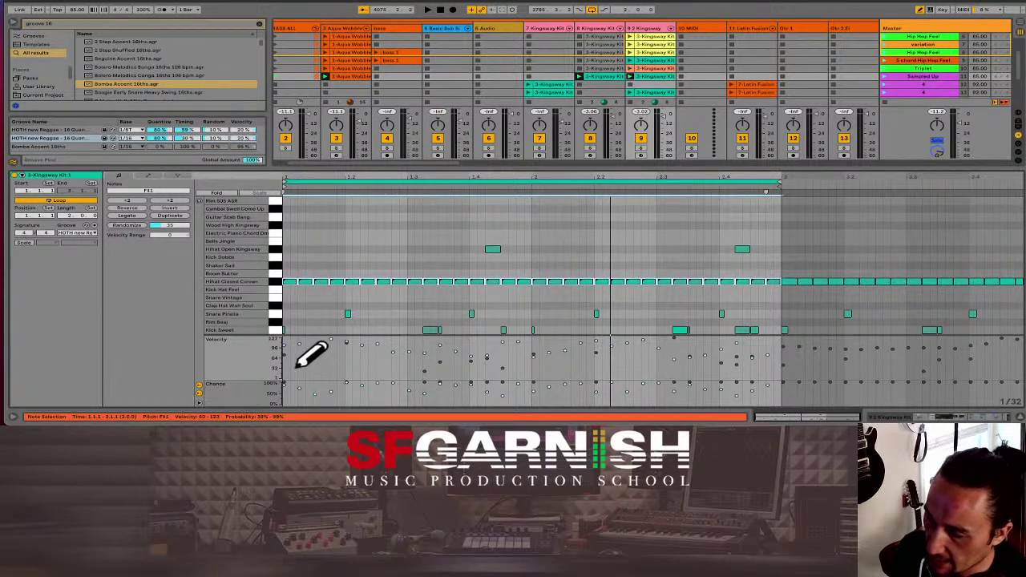
drag(287, 361, 765, 356)
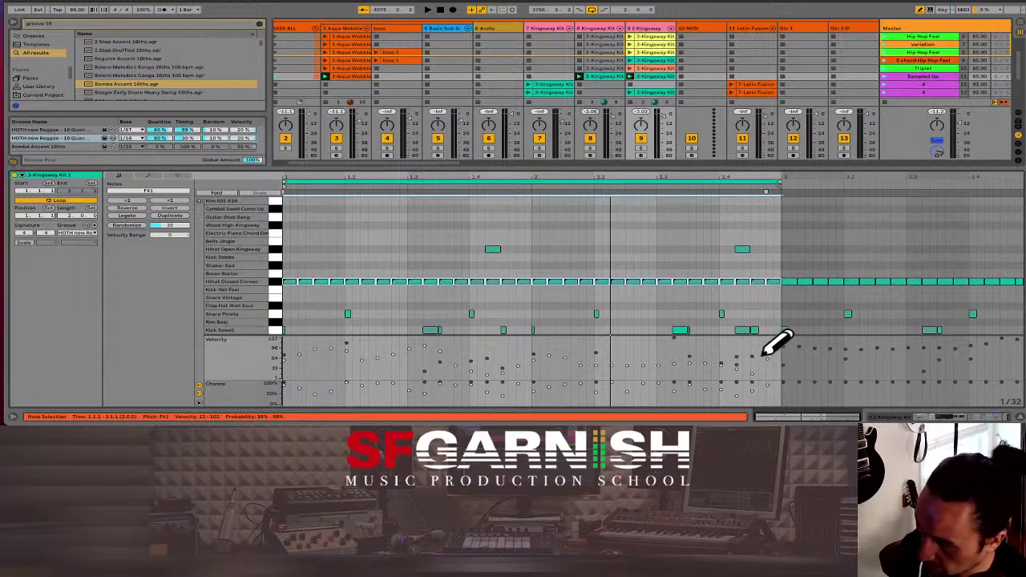
click(884, 75)
click(659, 77)
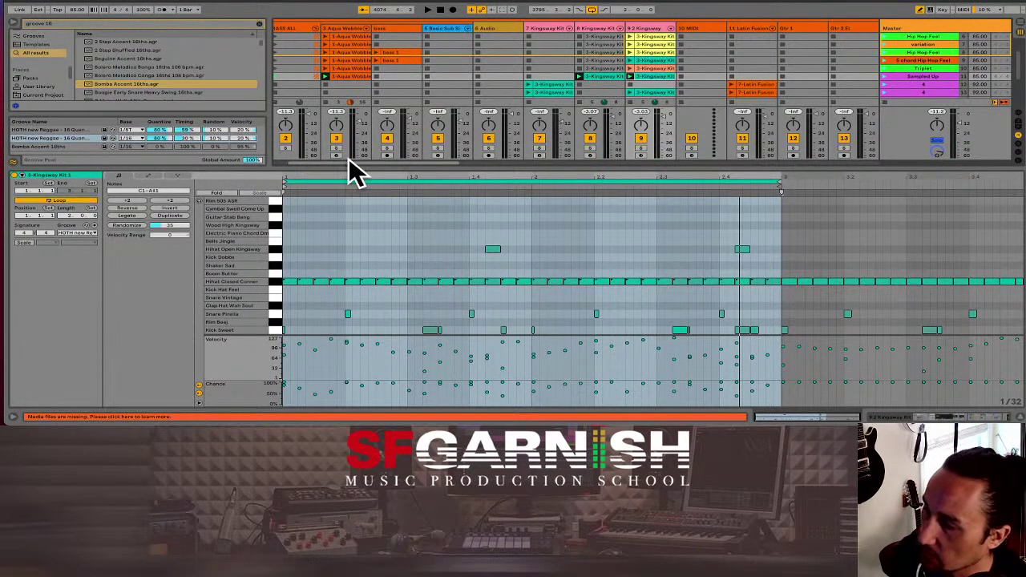
Step: Turn off looping for the scene 11 riser clip on track 15, set its end to 5.1.1, and relaunch the scene
drag(348, 158, 458, 161)
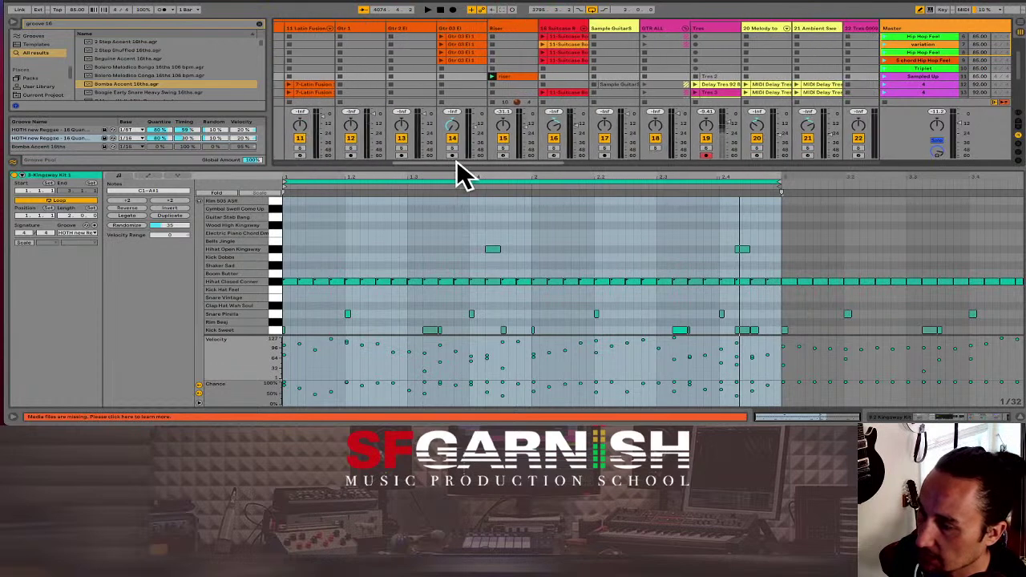
click(523, 78)
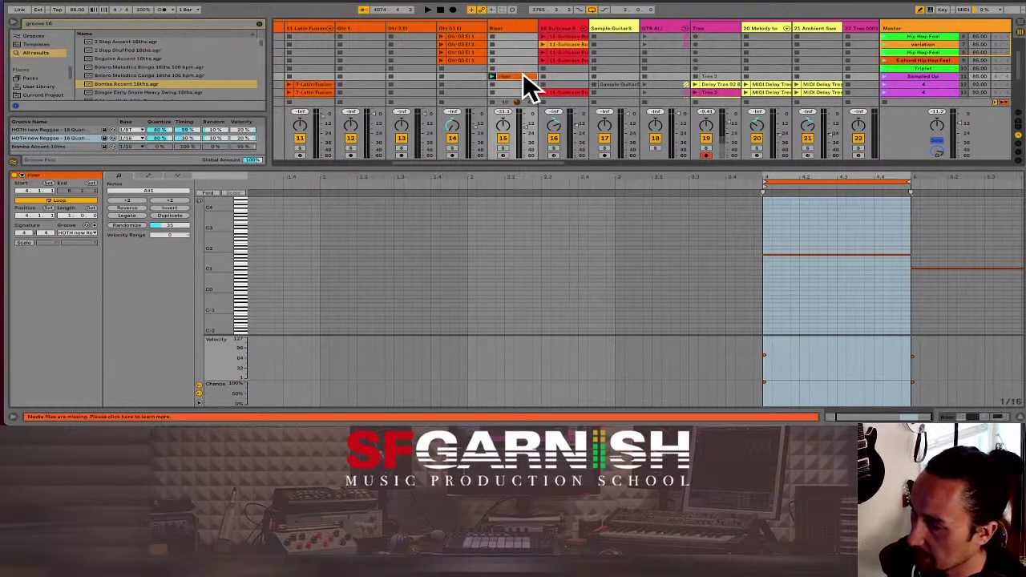
click(74, 198)
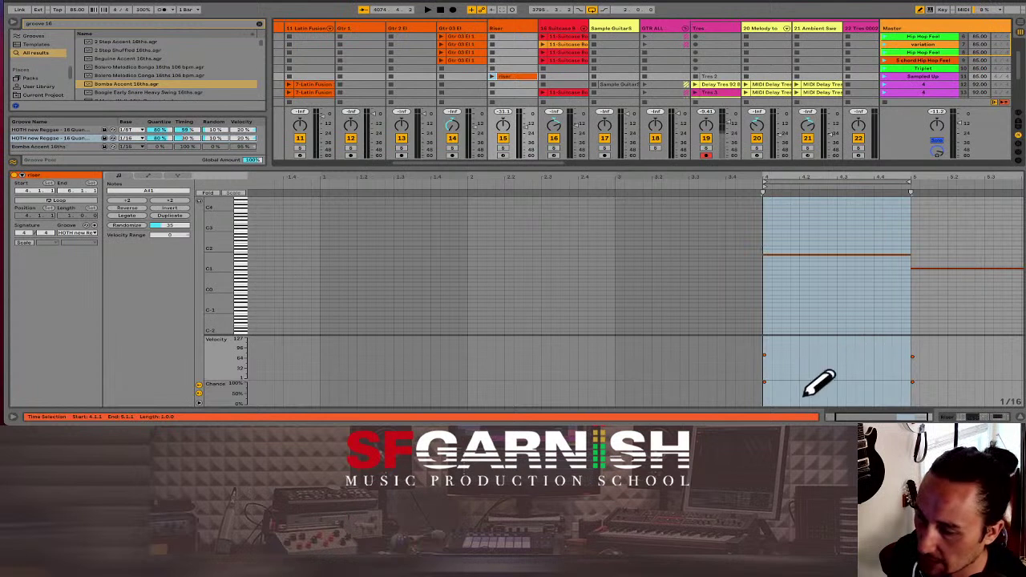
drag(859, 418, 870, 419)
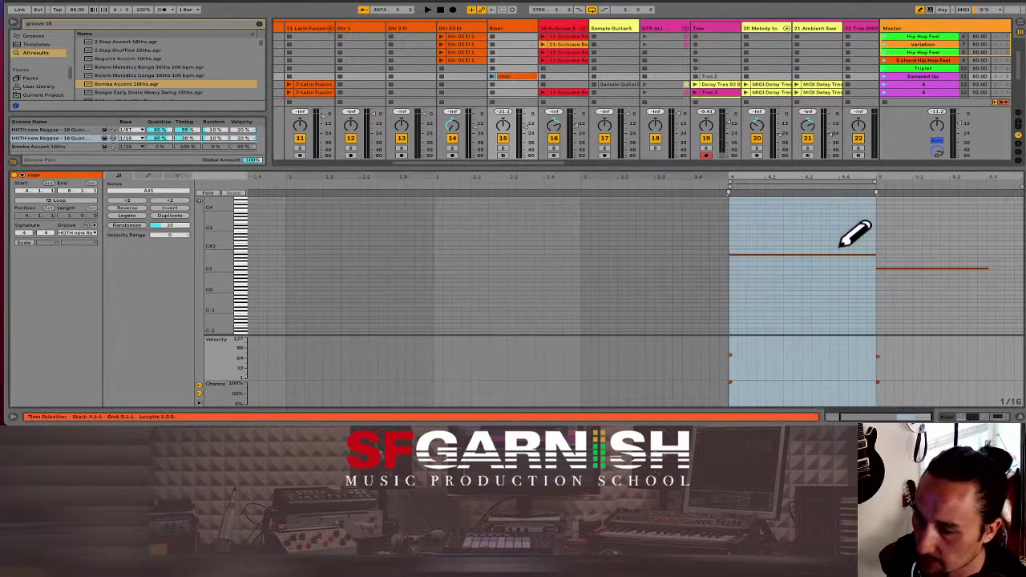
drag(1008, 187, 877, 213)
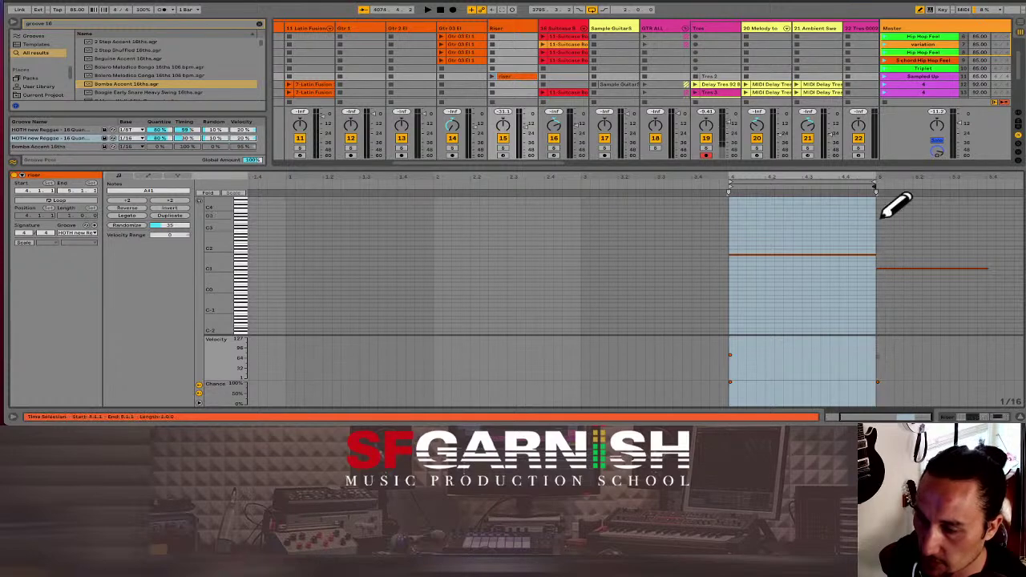
click(883, 74)
click(526, 76)
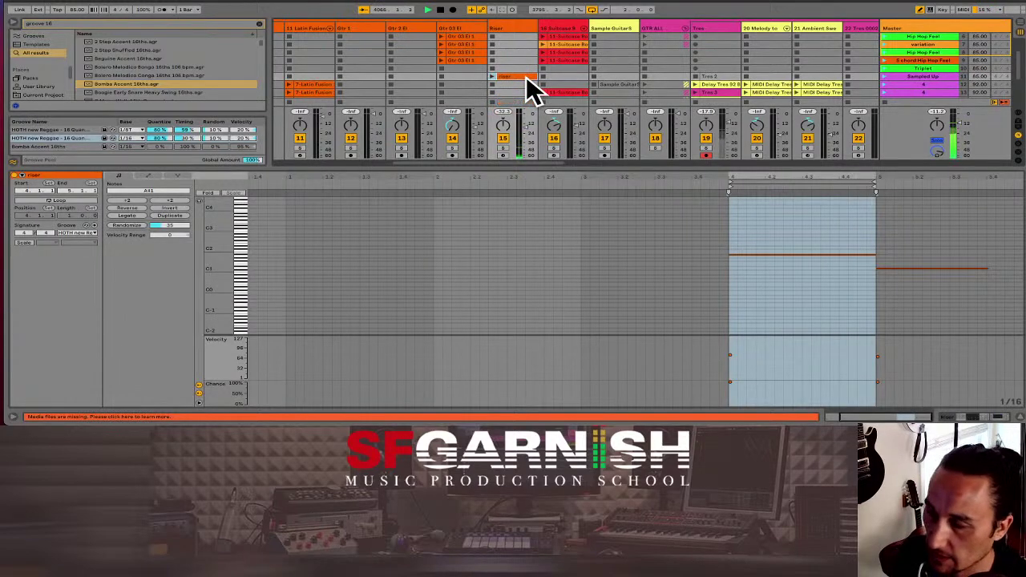
Step: Launch scene 8, Hip Hop Feel, and enlarge the clip grid to show more scenes
click(883, 51)
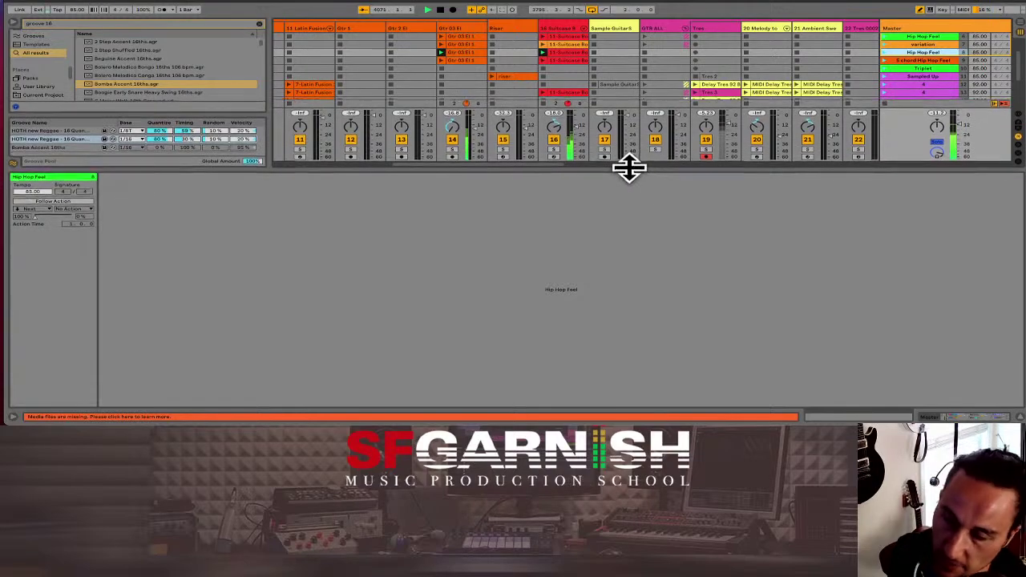
drag(631, 166, 639, 317)
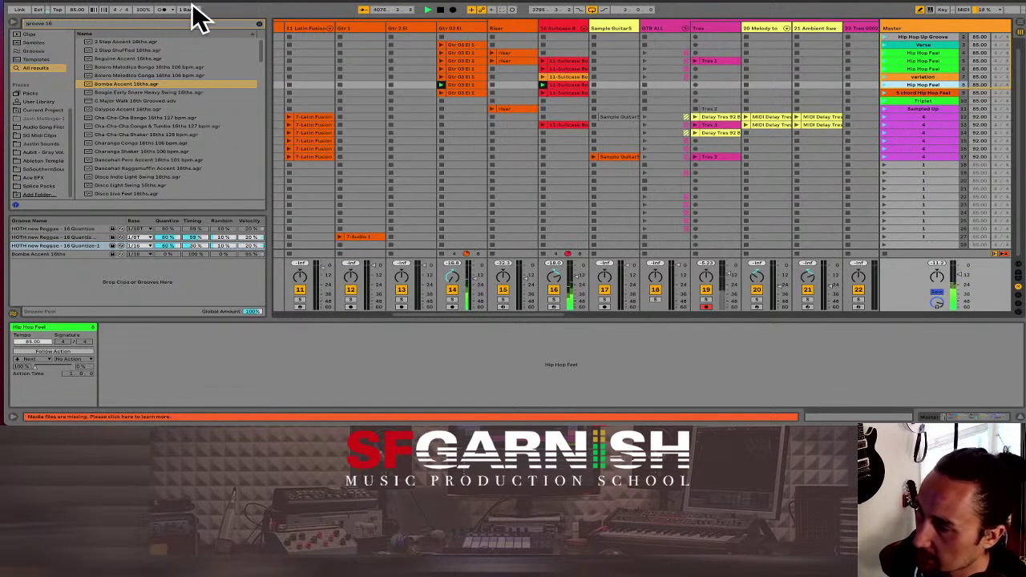
Step: Clear the browser's search term and hide the browser to reveal more tracks
click(257, 23)
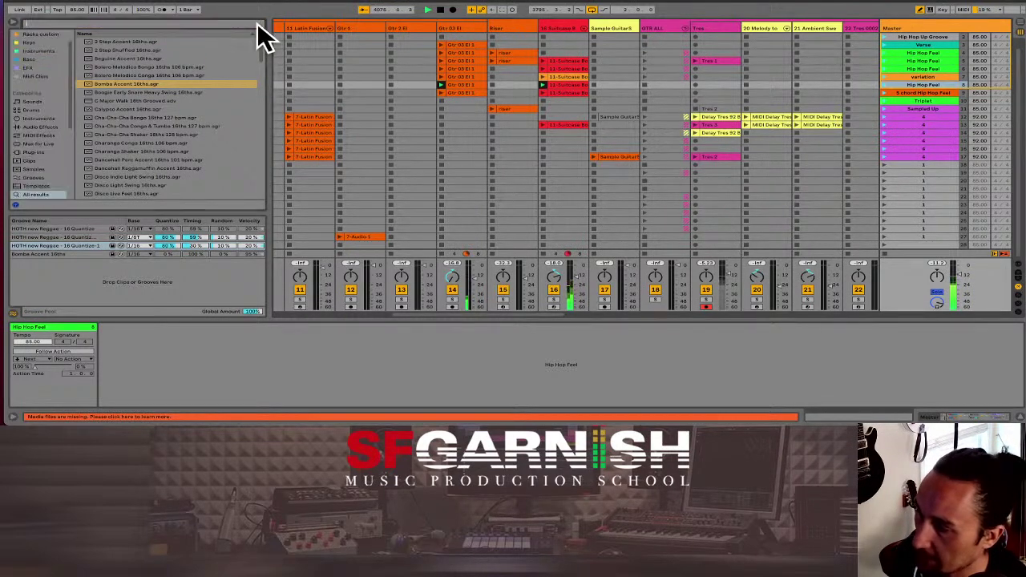
click(15, 22)
click(13, 24)
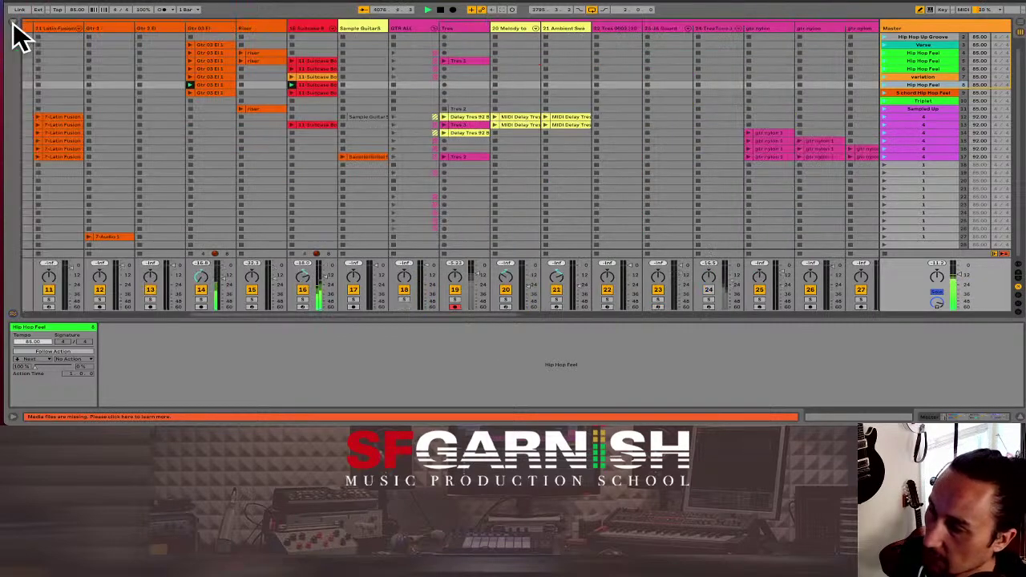
click(12, 24)
click(13, 24)
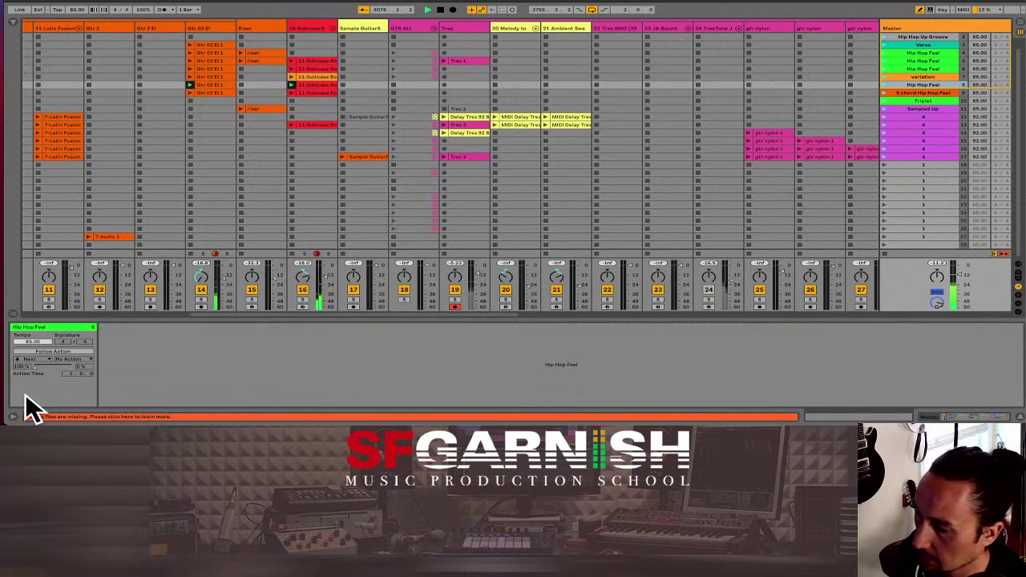
Step: Show the Info View to read its interface description and hide it again
click(13, 417)
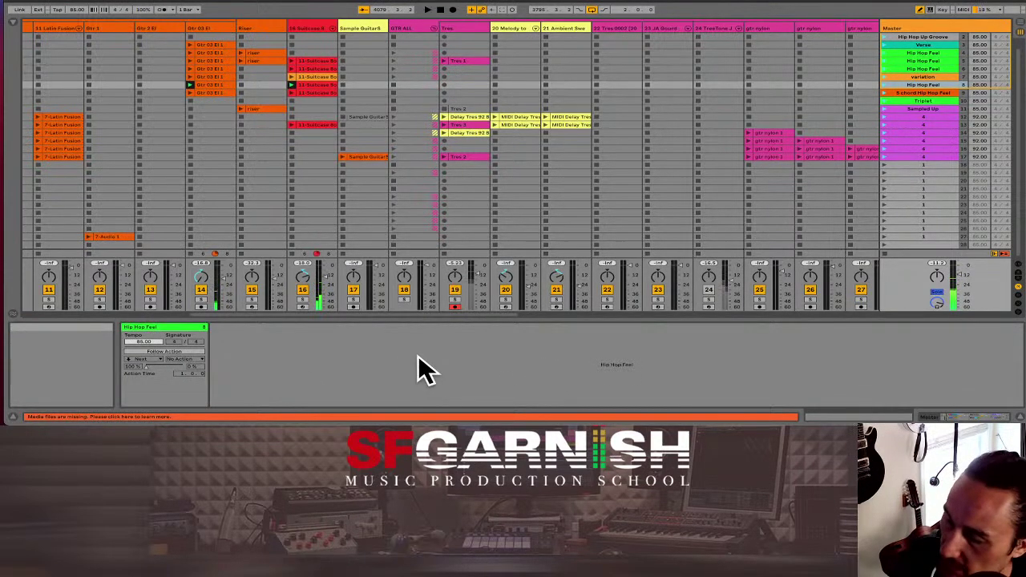
click(14, 418)
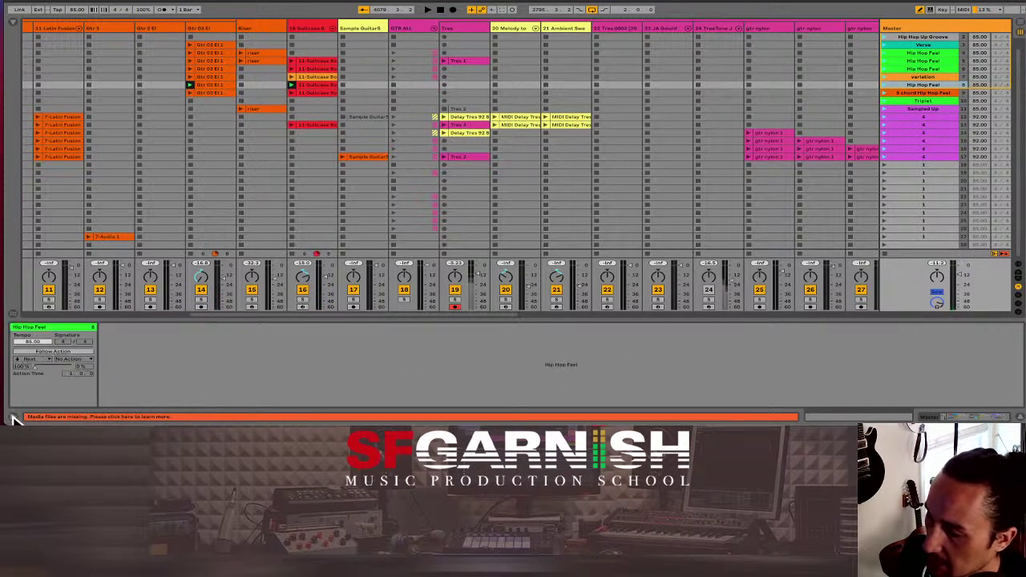
click(14, 418)
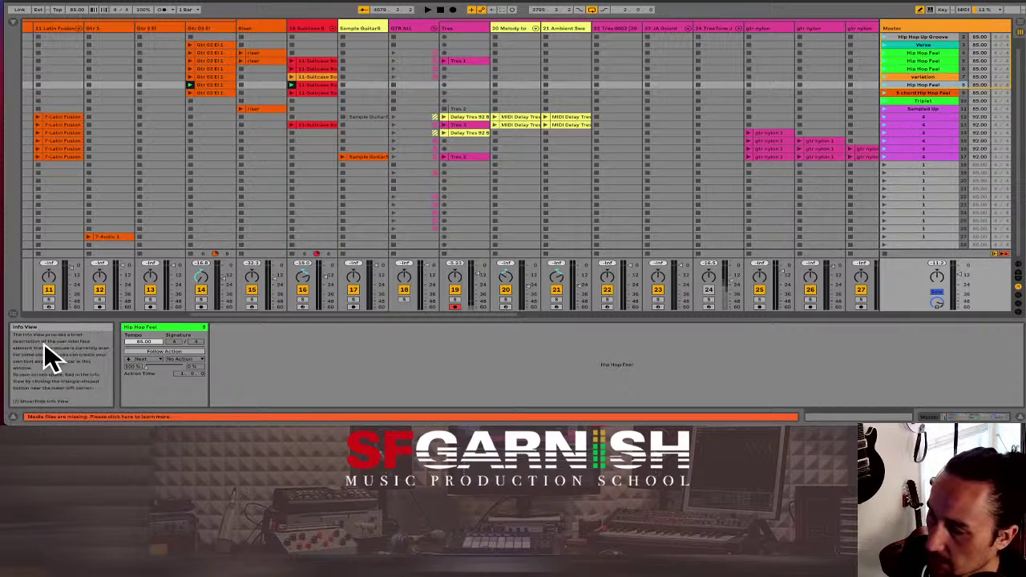
click(14, 416)
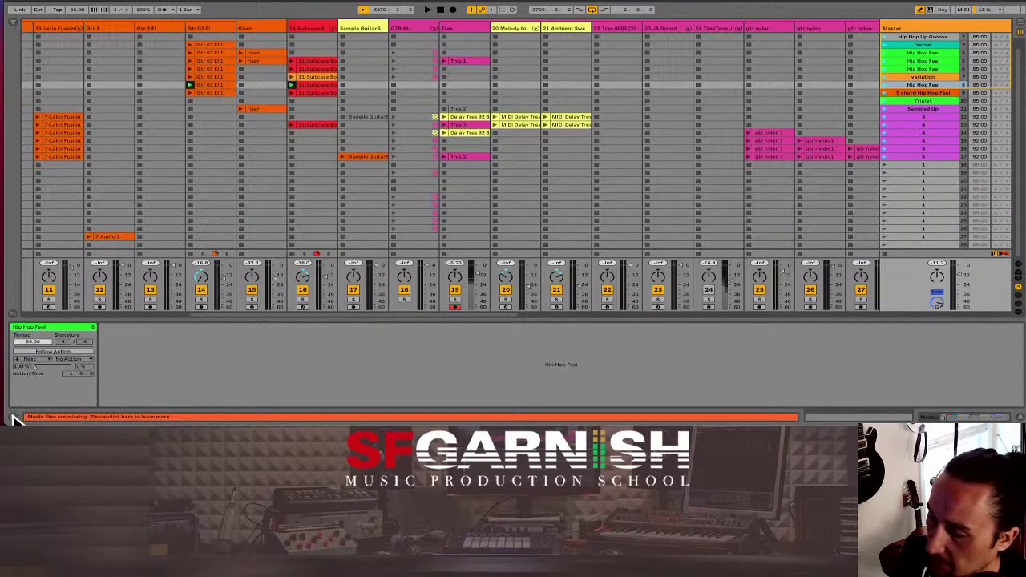
click(14, 418)
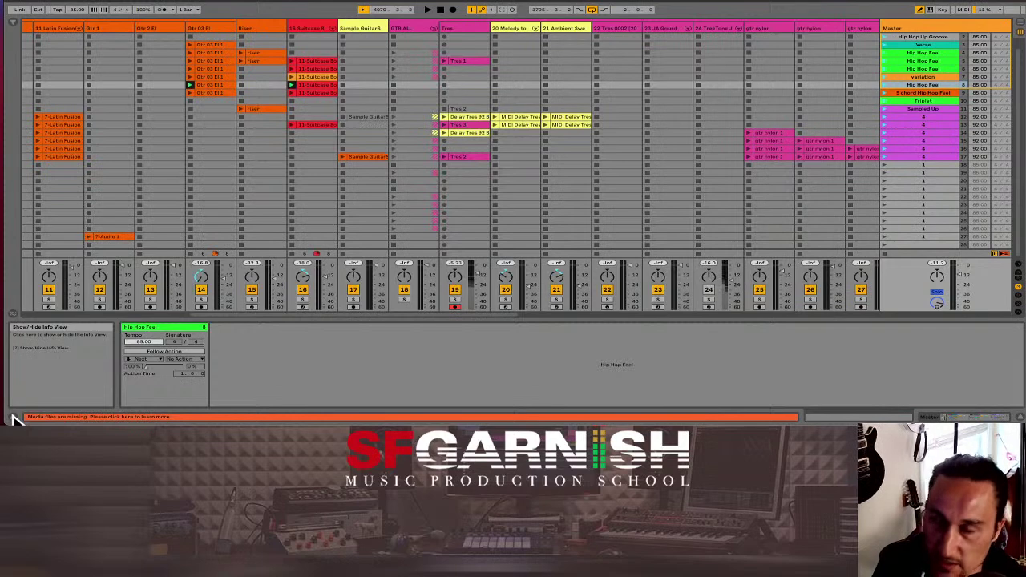
click(12, 416)
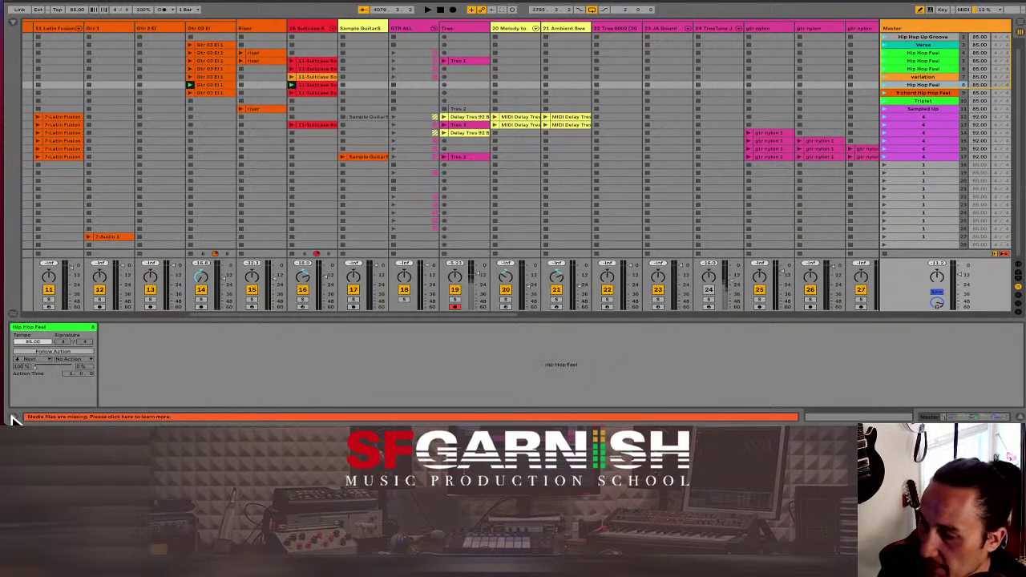
Step: Show the Info View and open the Tres track's clip in scene 17, comparing its sample and envelope views
click(12, 417)
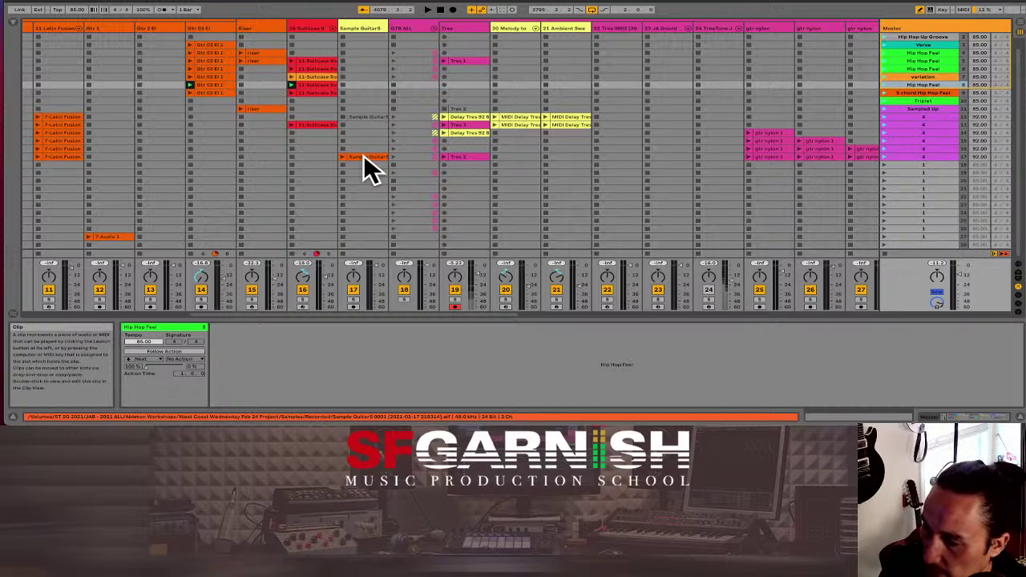
click(474, 155)
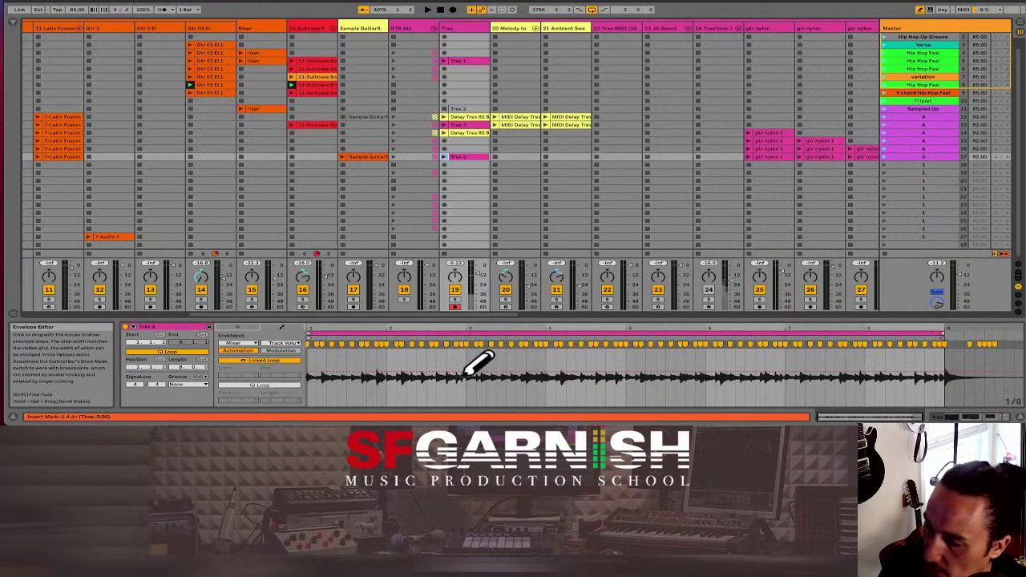
click(231, 325)
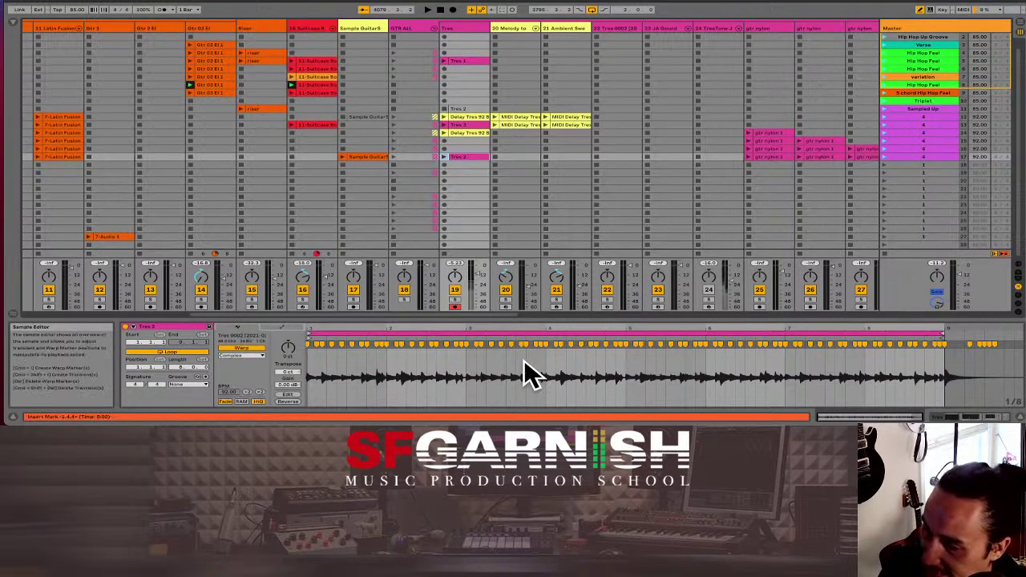
click(281, 327)
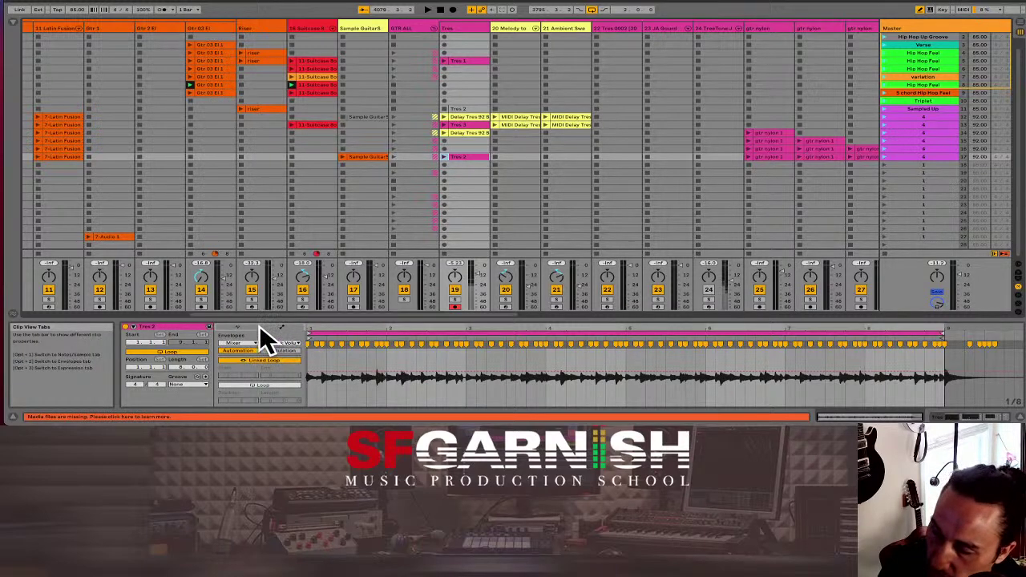
click(240, 326)
click(282, 328)
click(239, 327)
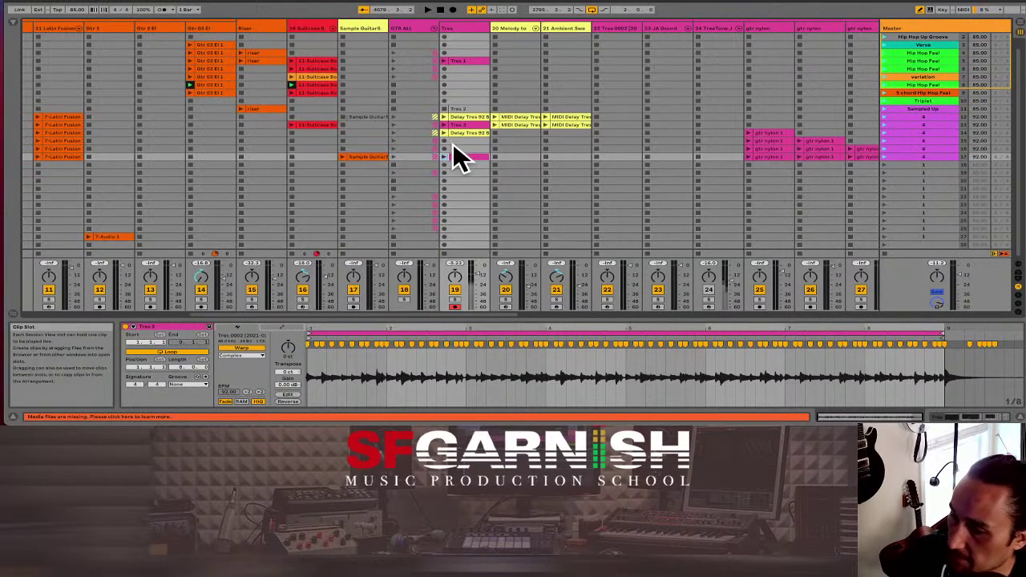
Step: Show the browser and look through the Max Audio Effect devices in the Max for Live category
scroll(454, 147, up, 1)
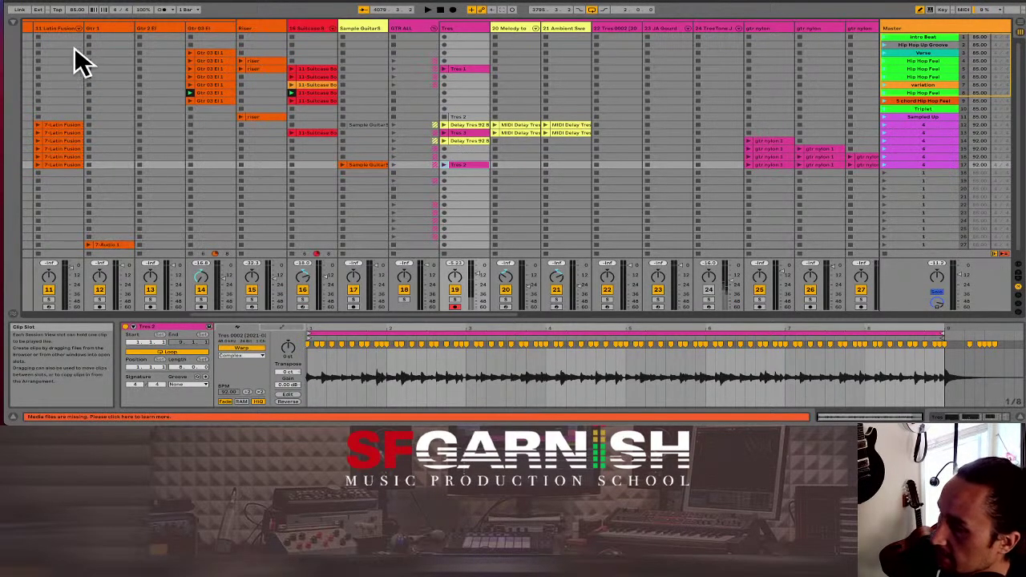
click(13, 24)
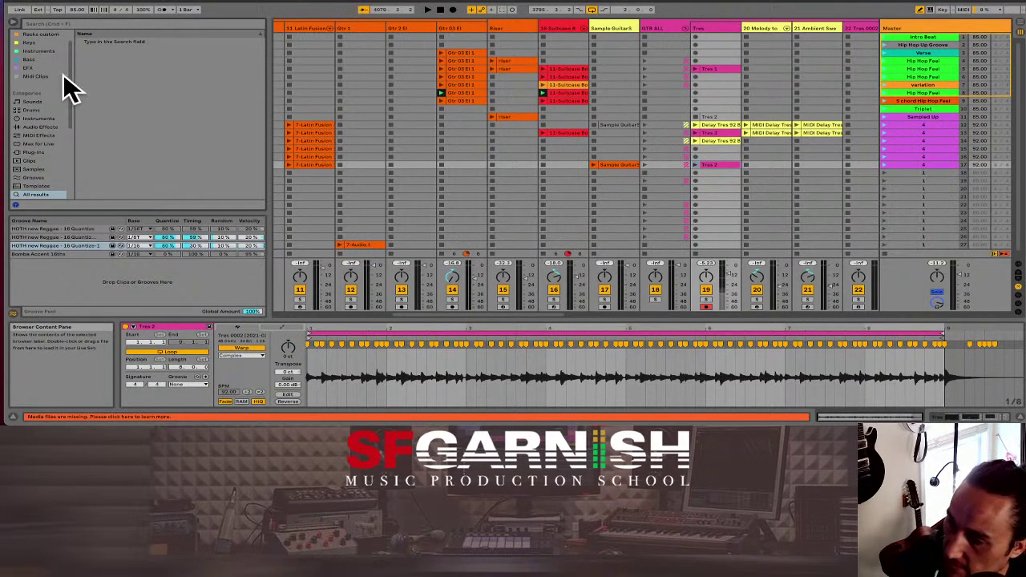
click(47, 144)
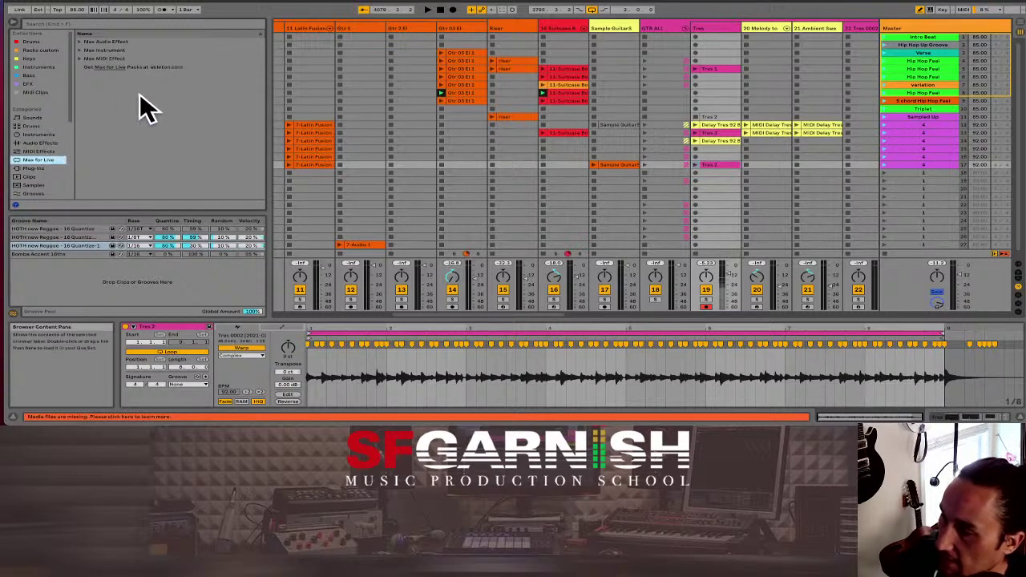
click(82, 42)
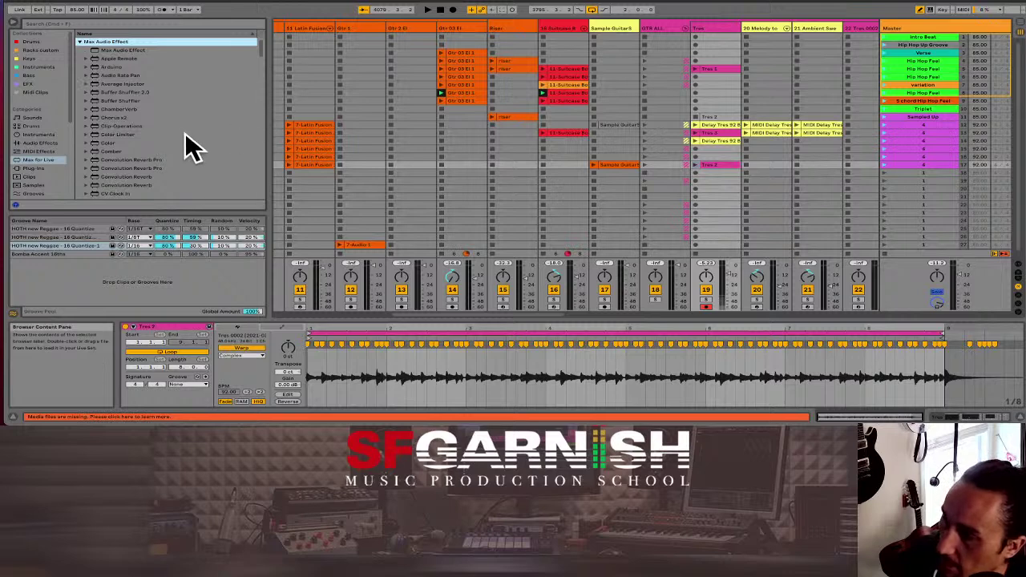
scroll(183, 141, down, 2)
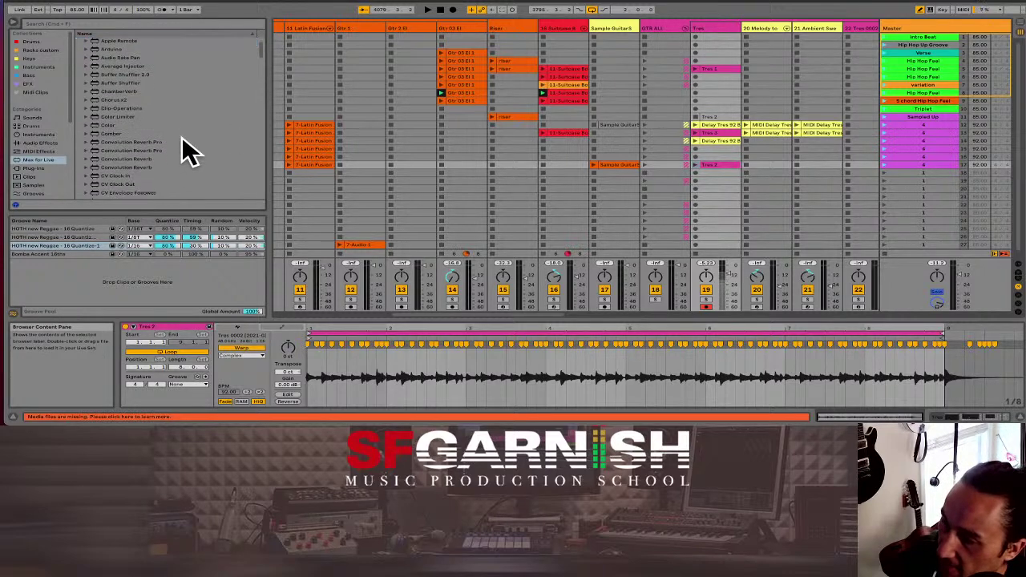
scroll(173, 144, down, 6)
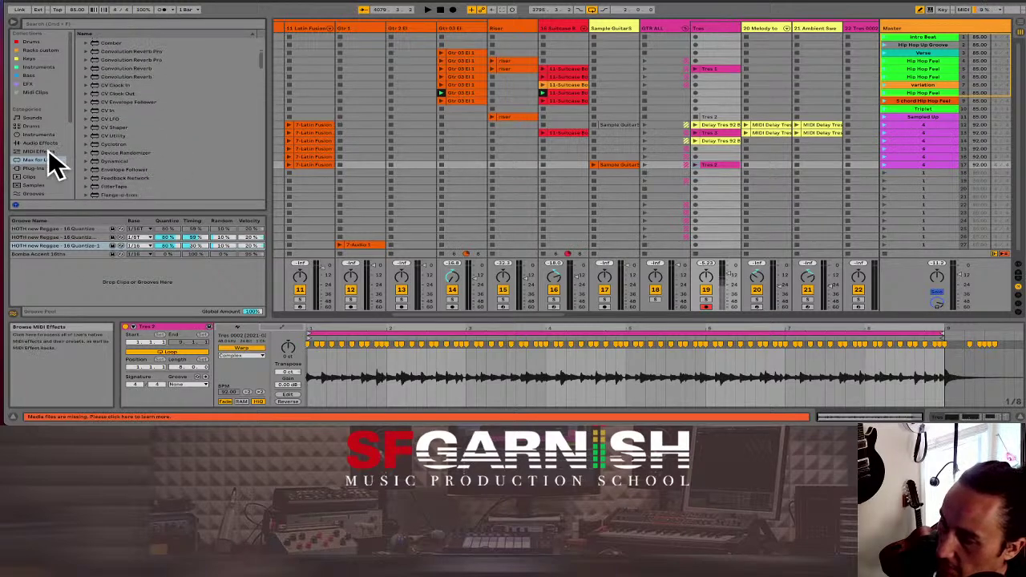
Step: Install the Spectral Textures pack from the available packs
scroll(44, 149, down, 3)
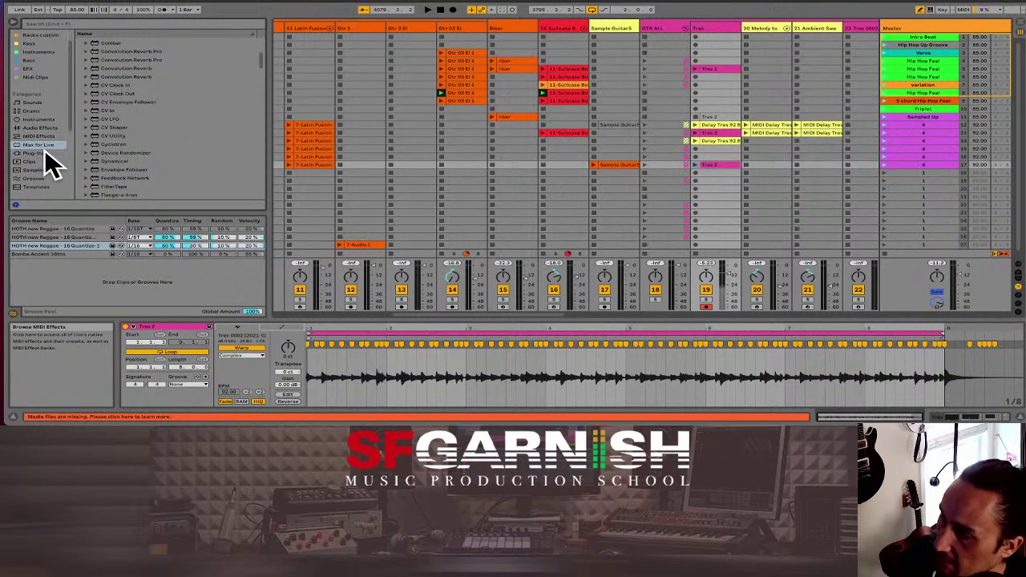
scroll(44, 168, down, 2)
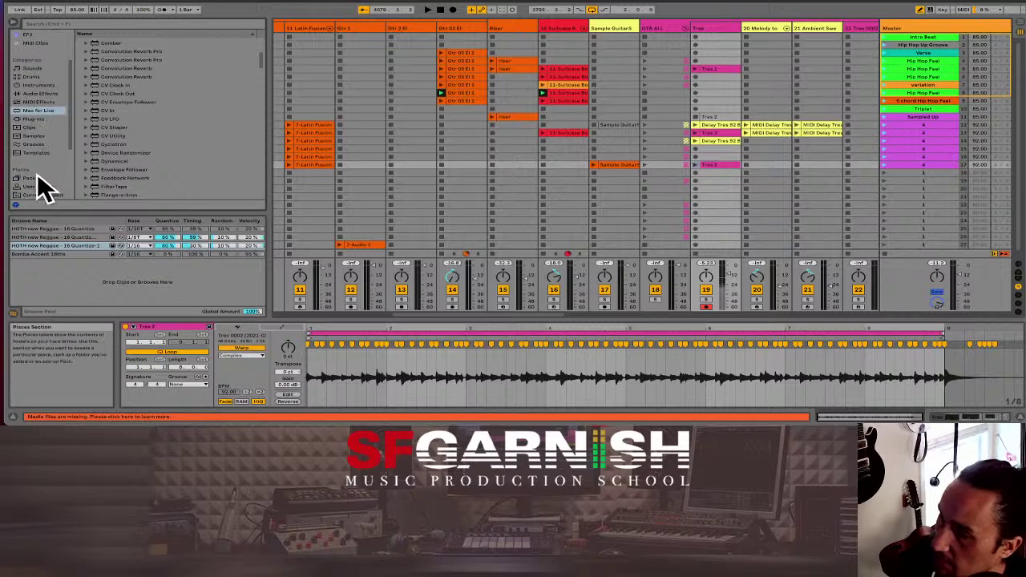
click(37, 176)
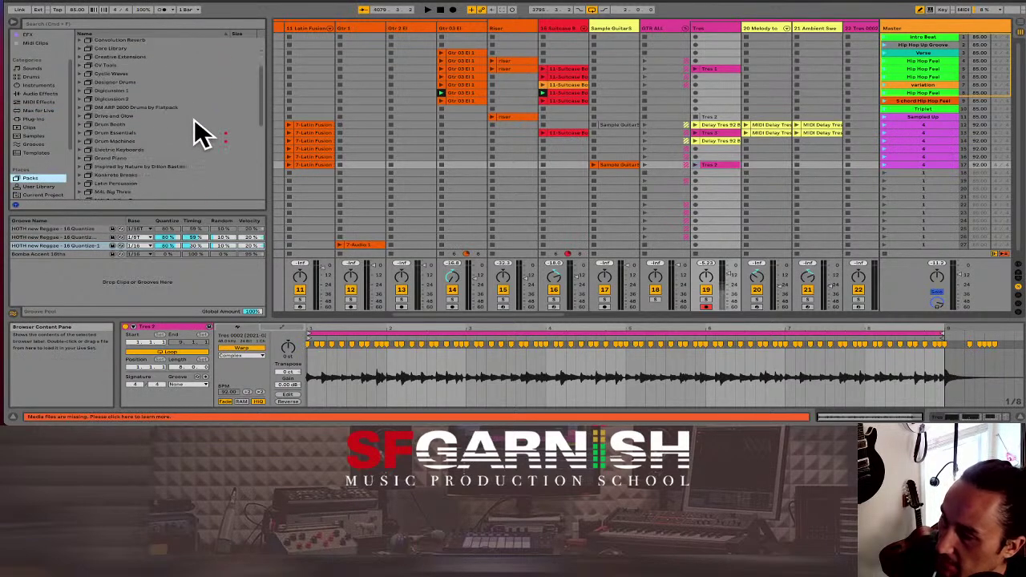
scroll(194, 119, down, 8)
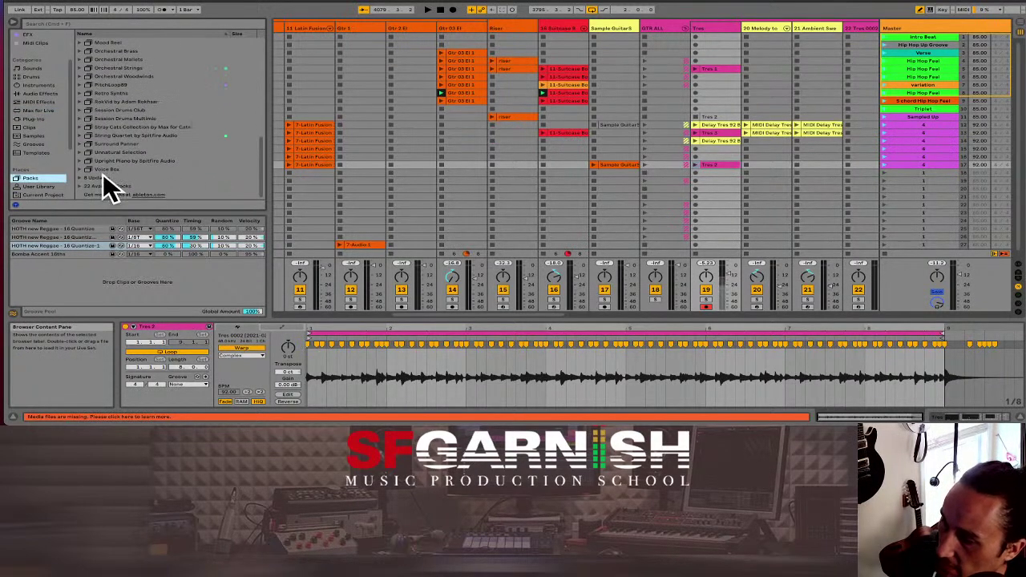
click(84, 178)
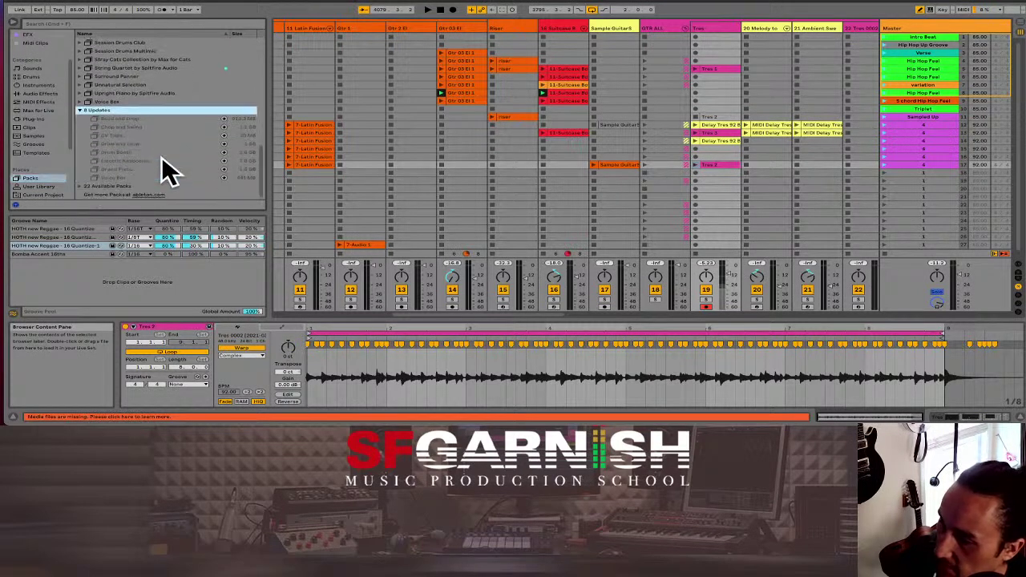
click(83, 187)
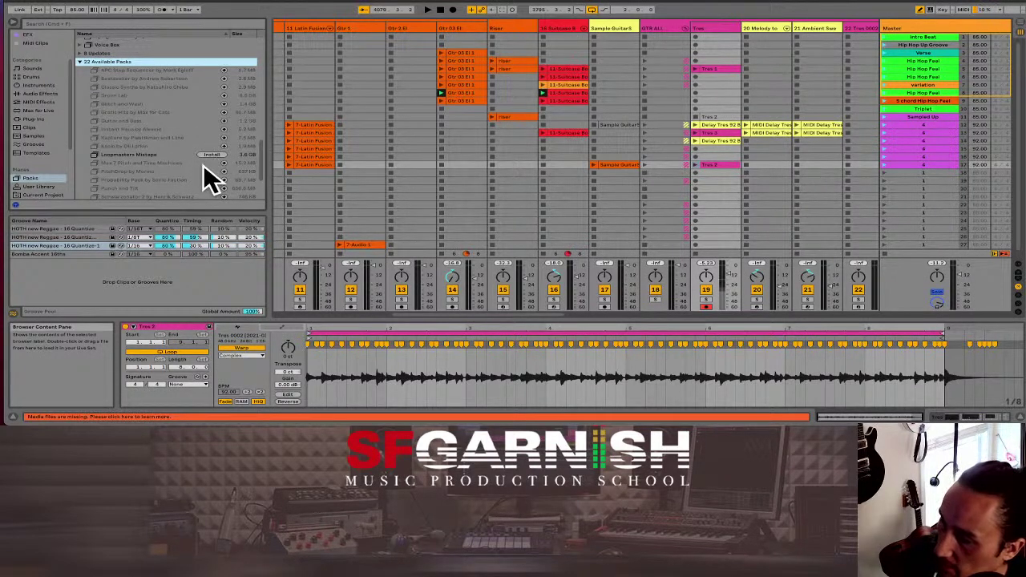
scroll(204, 166, down, 3)
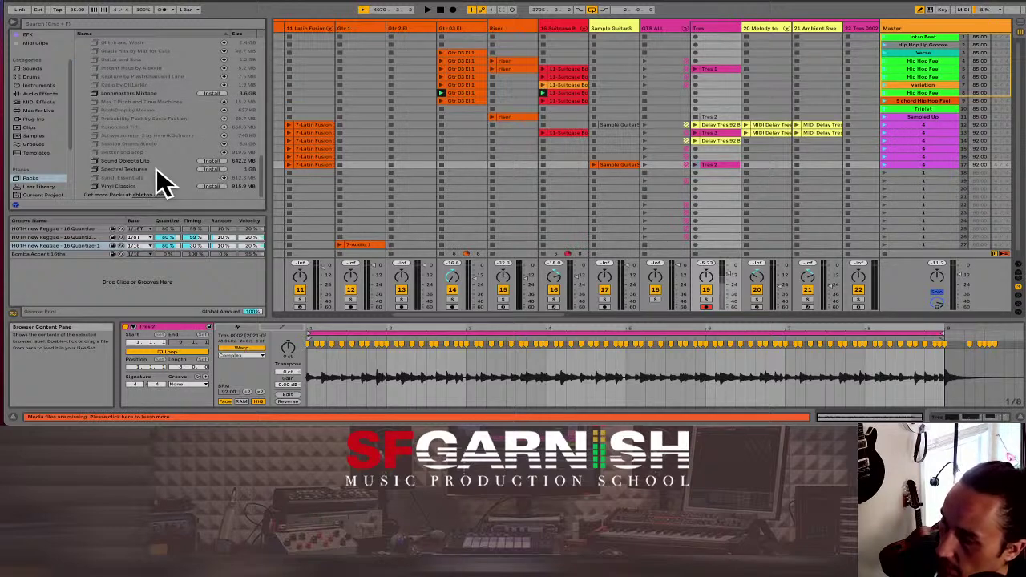
click(211, 170)
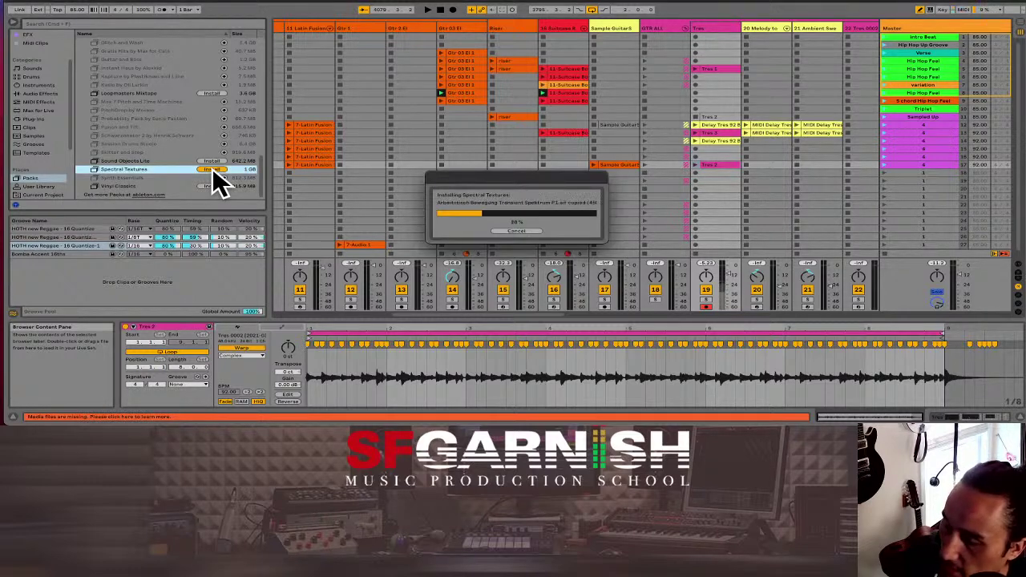
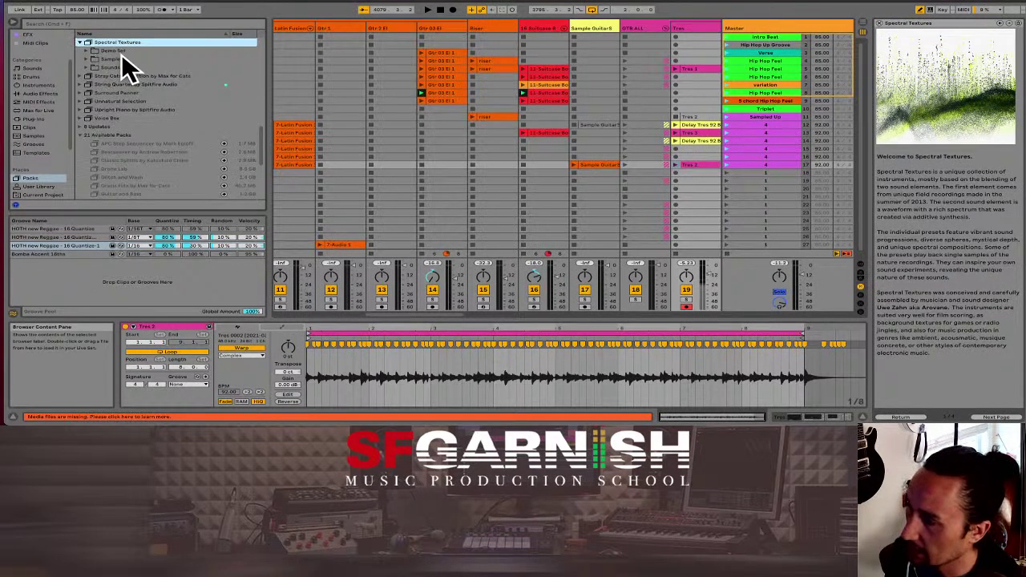
Step: Expand the Demo Set folder of the Spectral Textures pack and close the pack's Help View
scroll(132, 68, up, 2)
scroll(130, 64, up, 1)
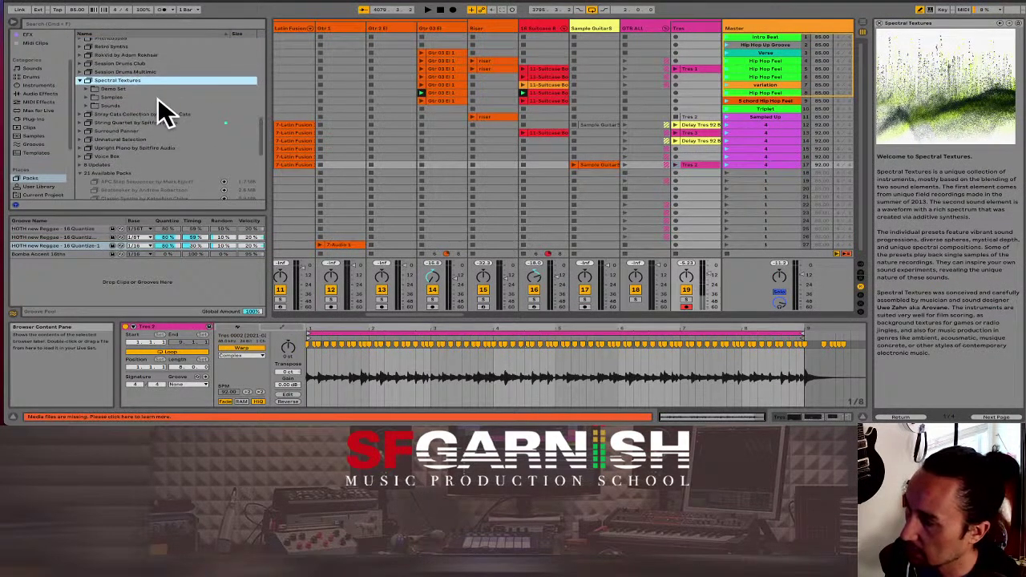
click(87, 89)
scroll(86, 89, up, 1)
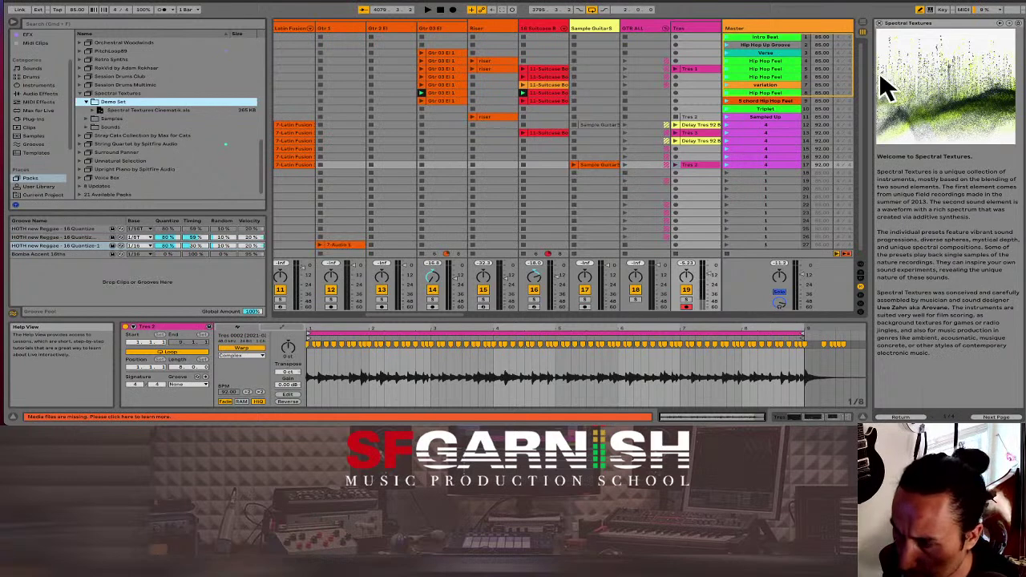
click(880, 23)
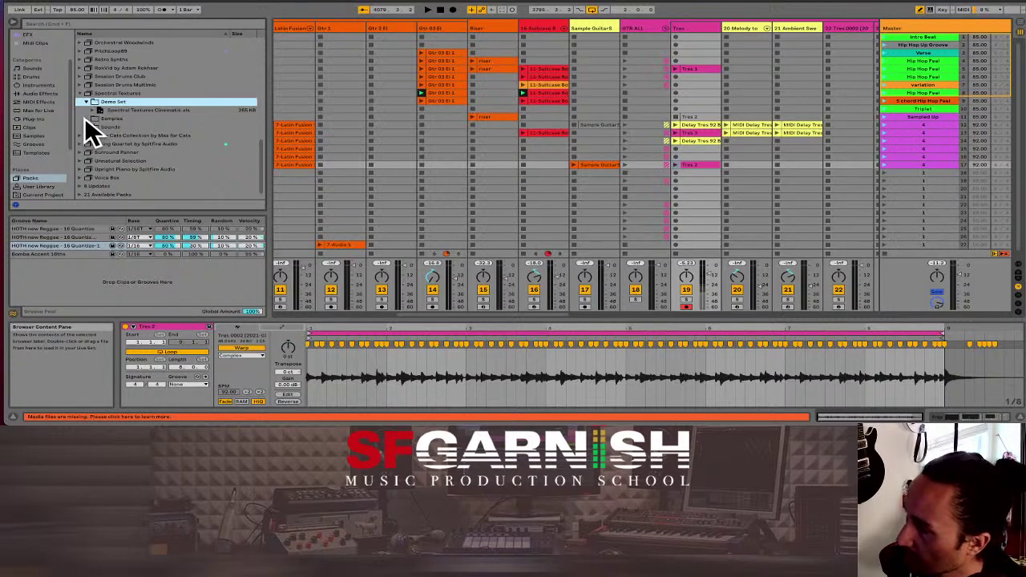
Step: Preview effect presets in the Spectral Textures Sounds folder, ending with Werkzeug.adg
click(86, 119)
click(86, 135)
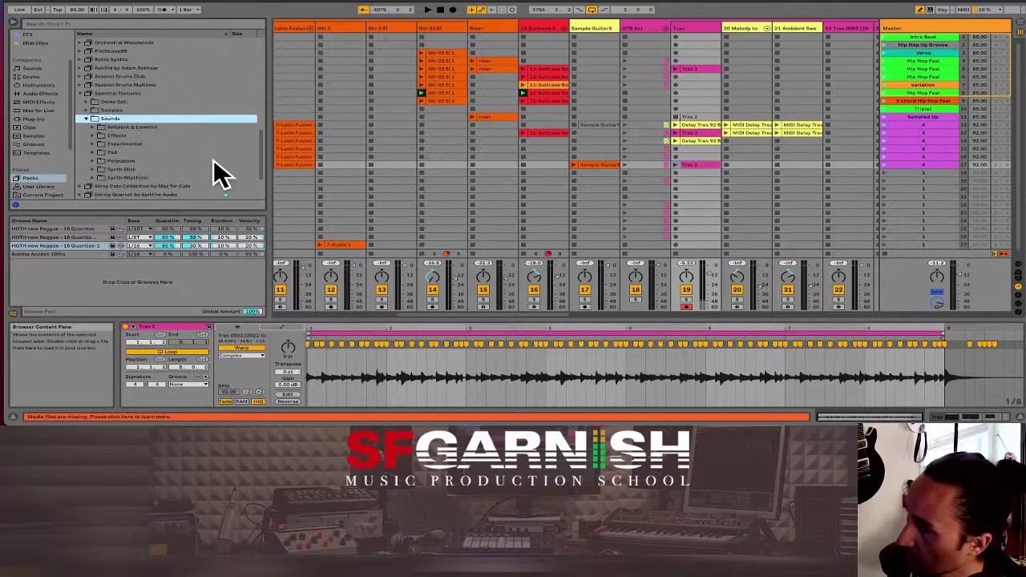
click(92, 135)
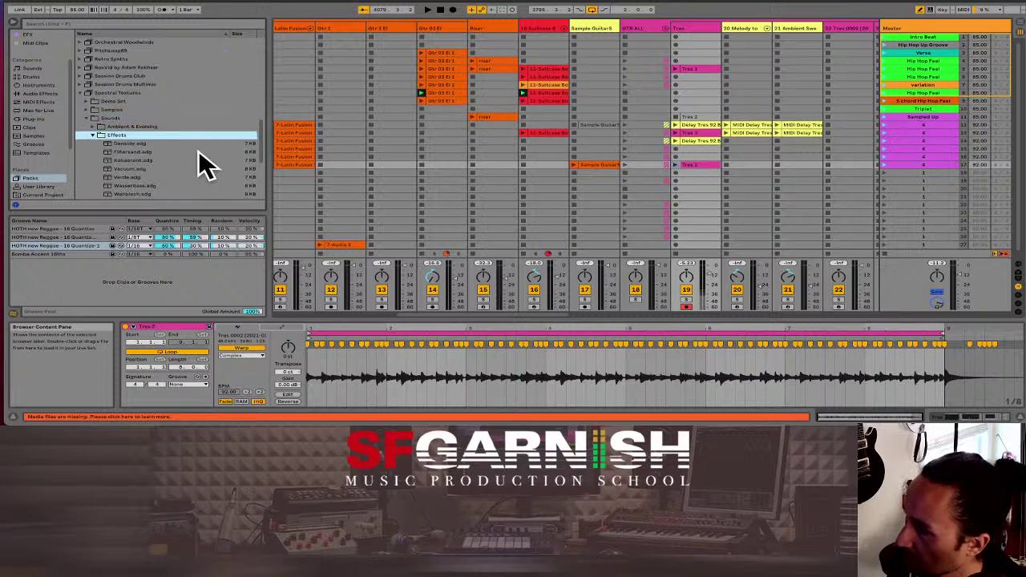
key(Right)
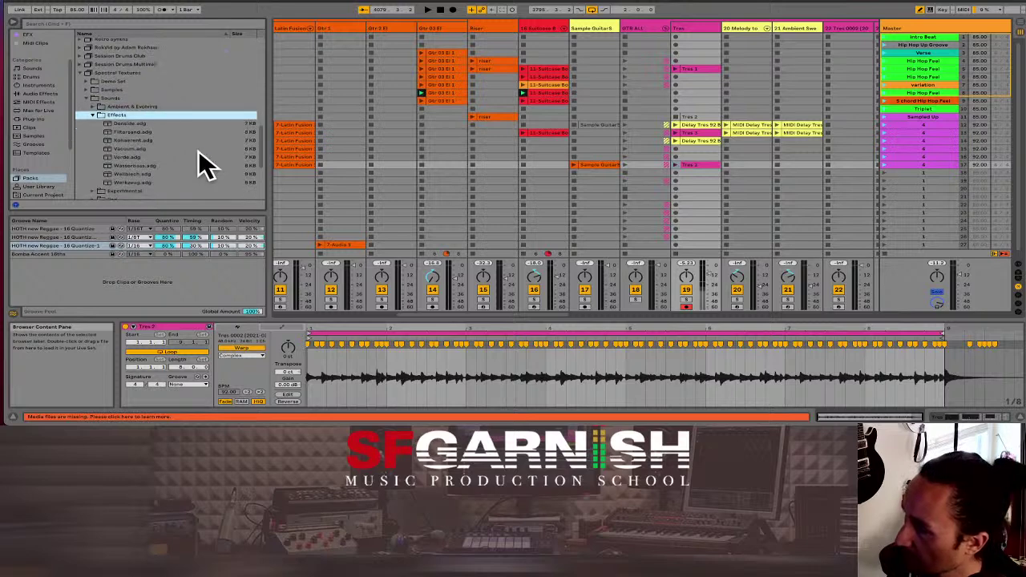
click(126, 131)
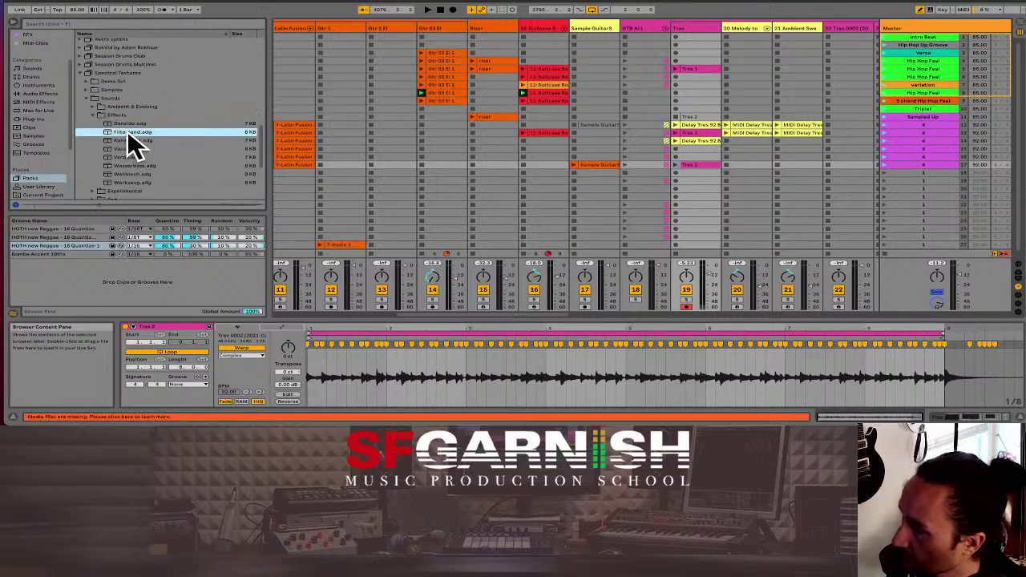
click(132, 182)
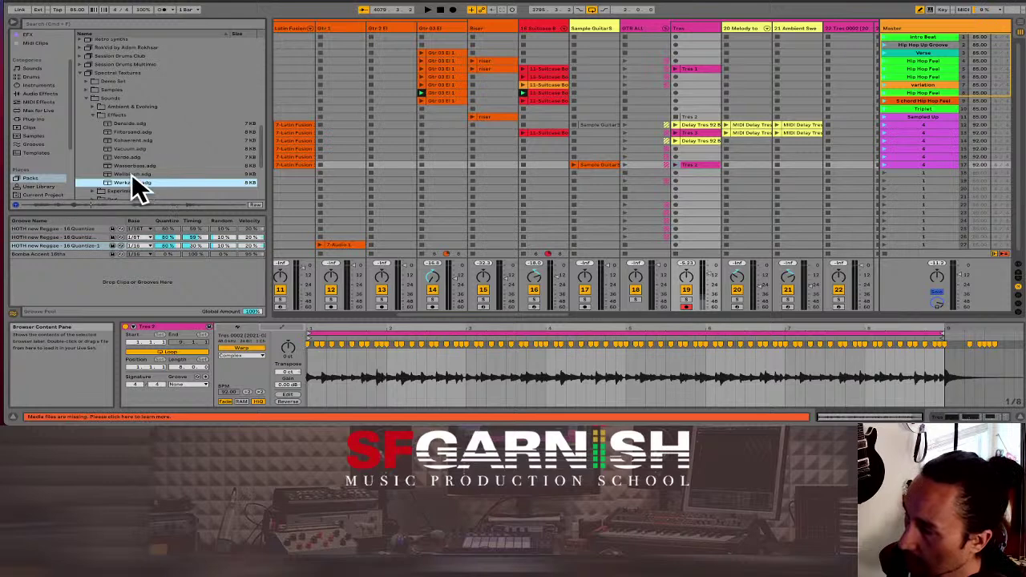
Step: Load Werkzeug.adg onto a new MIDI track after Riser, raising its Amp Attack and shortening its Filter Release
click(288, 77)
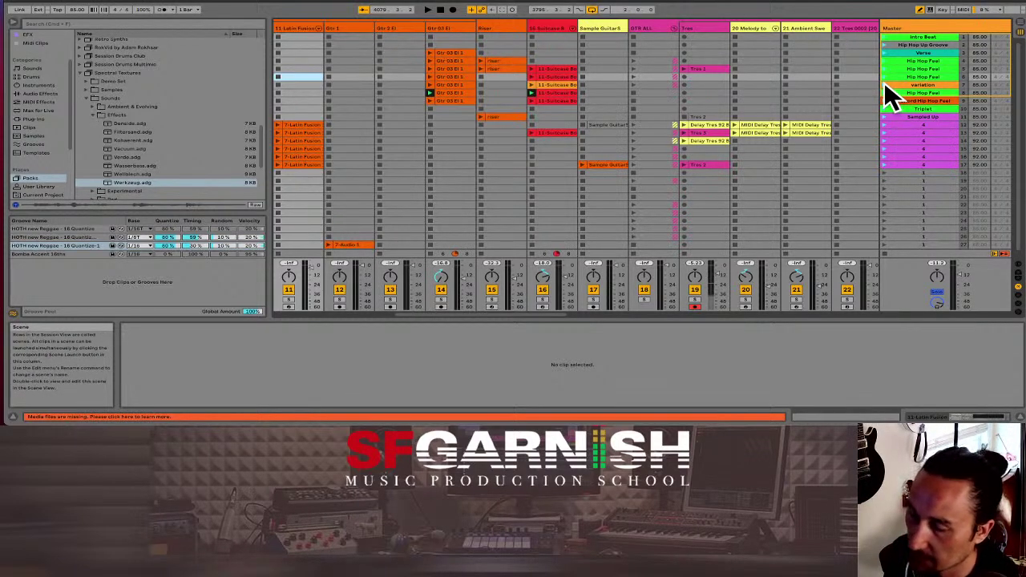
click(502, 24)
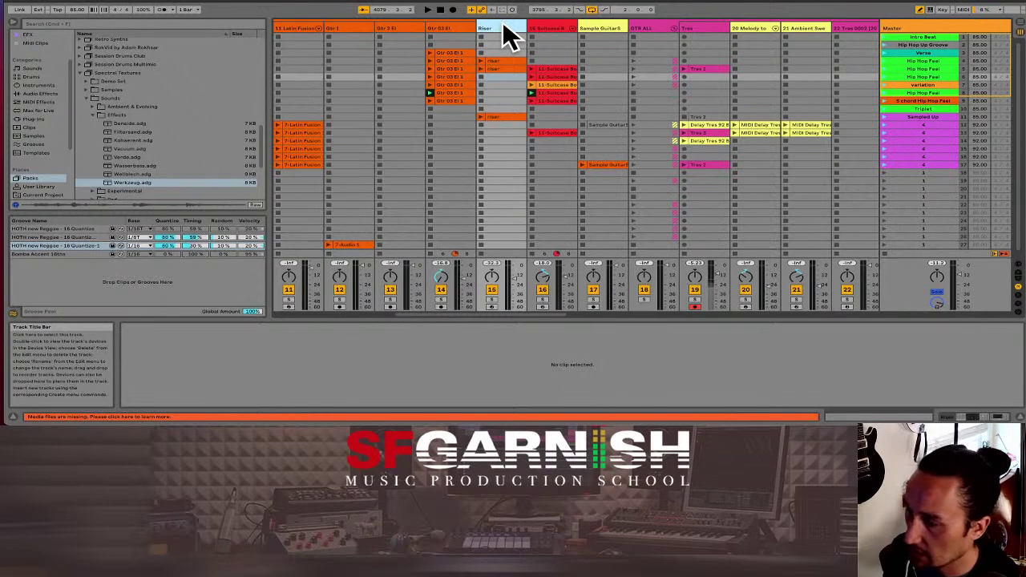
key(super+shift+t)
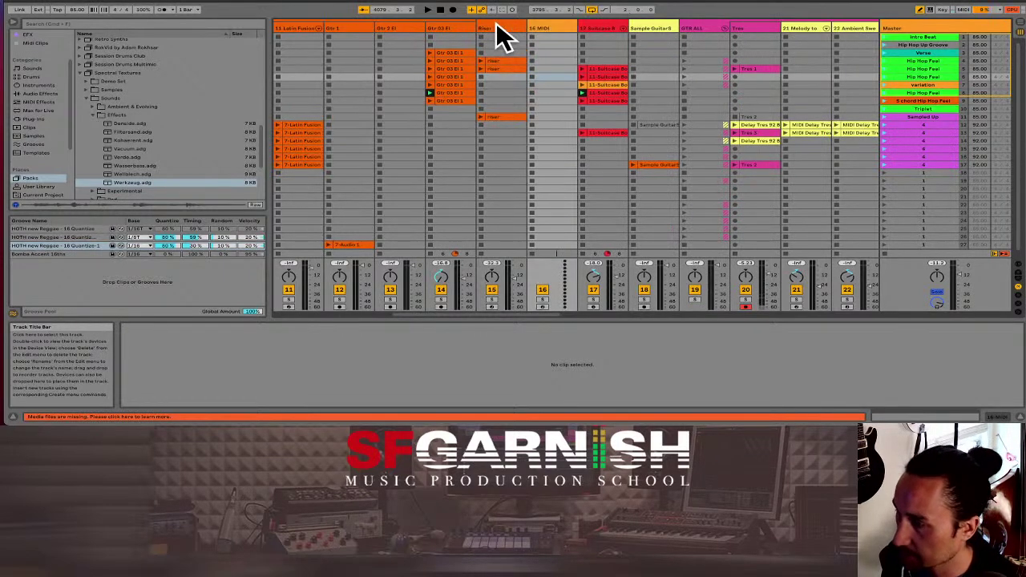
drag(129, 182, 550, 75)
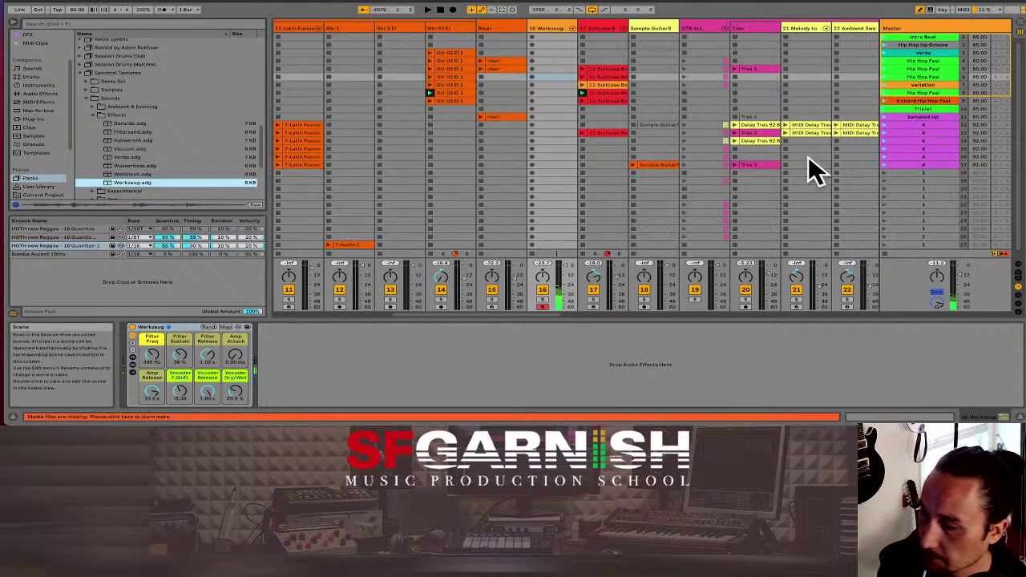
drag(239, 358, 210, 380)
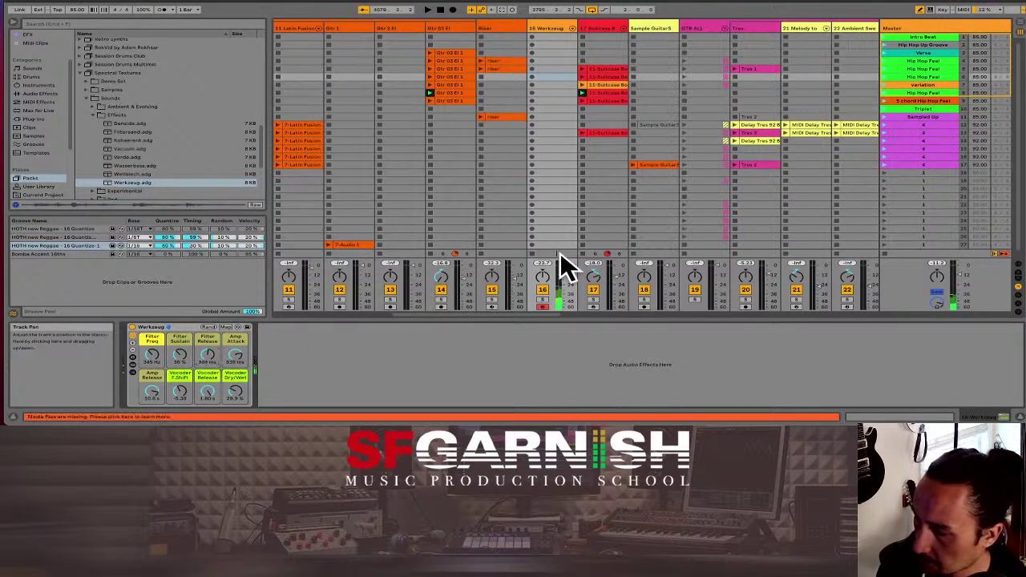
Step: Show the mixer's sends and raise the Werkzeug track's sends to the reverb and delay returns
click(1020, 283)
click(1020, 282)
click(1020, 275)
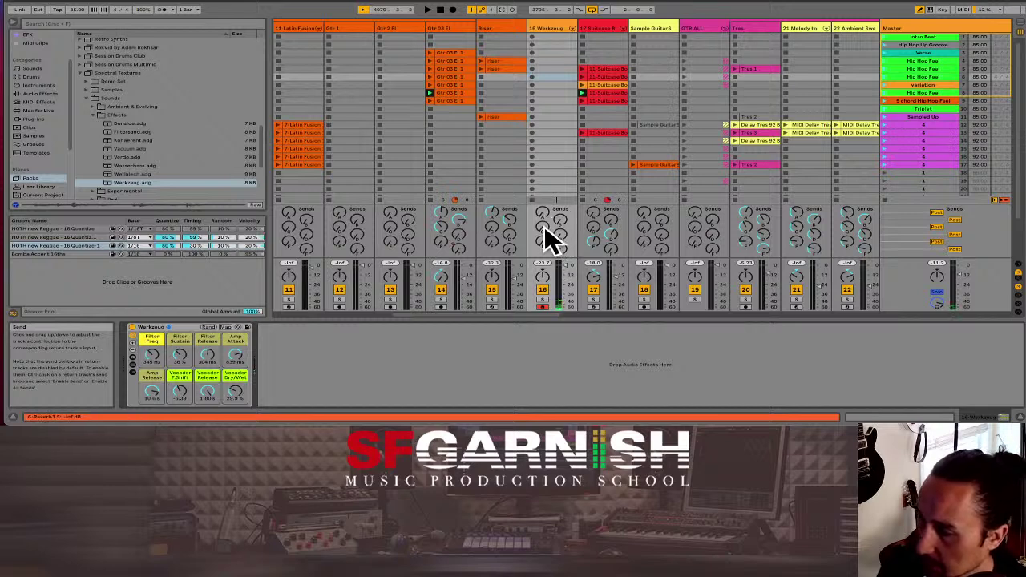
drag(544, 225, 543, 203)
mouse_move(545, 244)
mouse_down()
mouse_move(546, 233)
mouse_move(561, 249)
mouse_up()
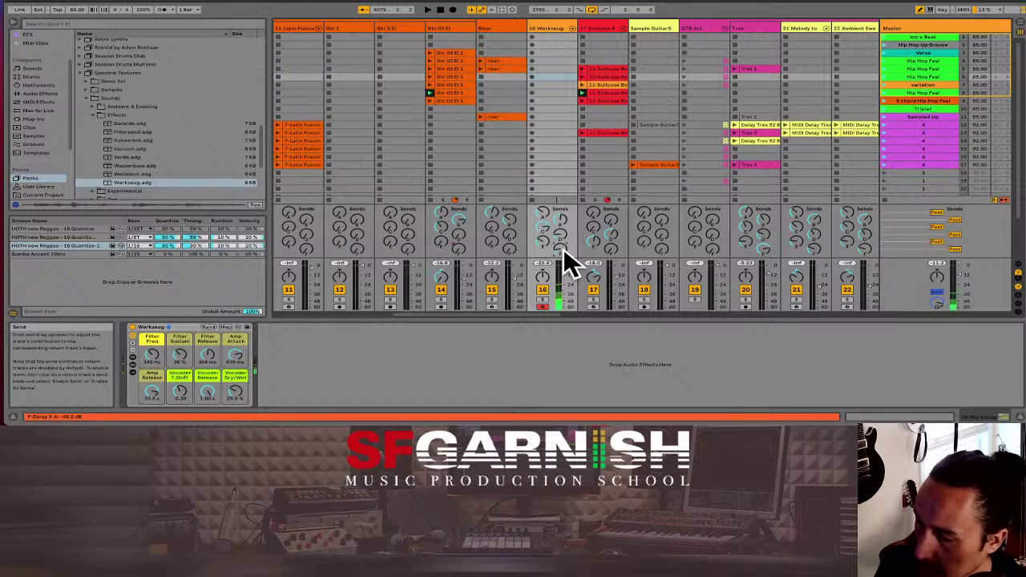
Step: Raise the Werkzeug track's send F and add Auto Pan from the EFX collection, with its rate slowed to 0.05 Hz
drag(562, 250, 562, 241)
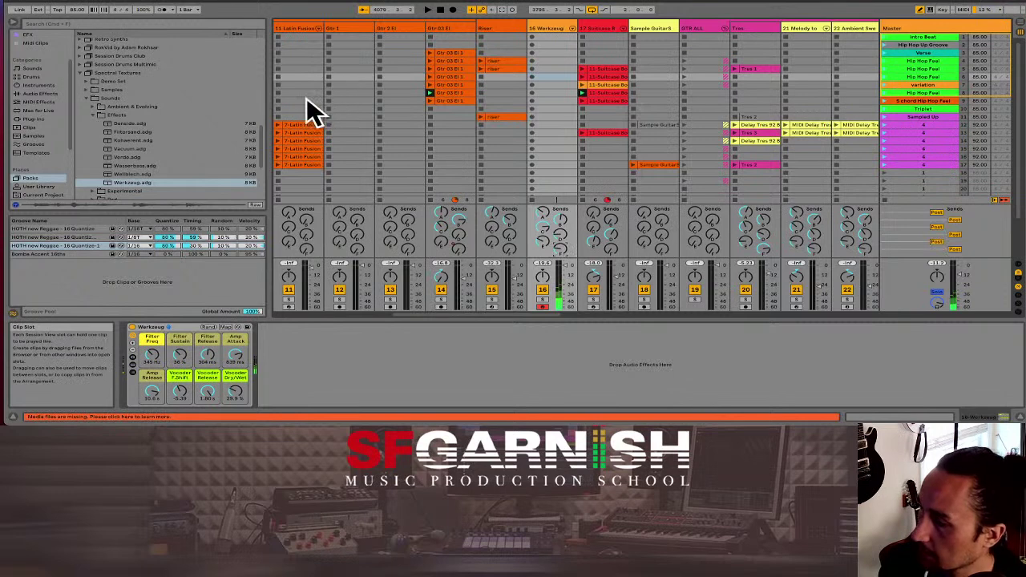
scroll(176, 126, up, 10)
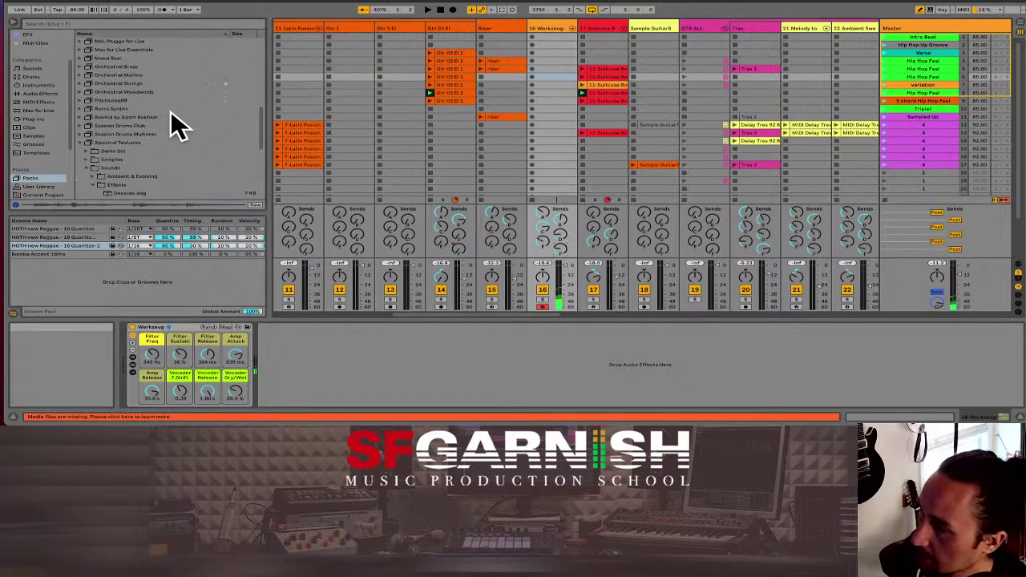
click(31, 33)
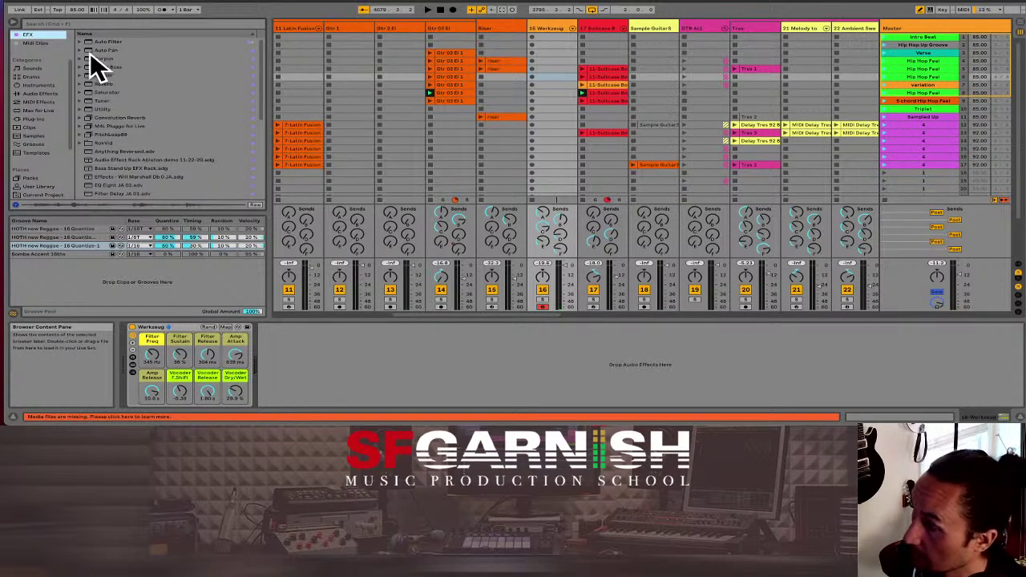
drag(89, 48, 290, 372)
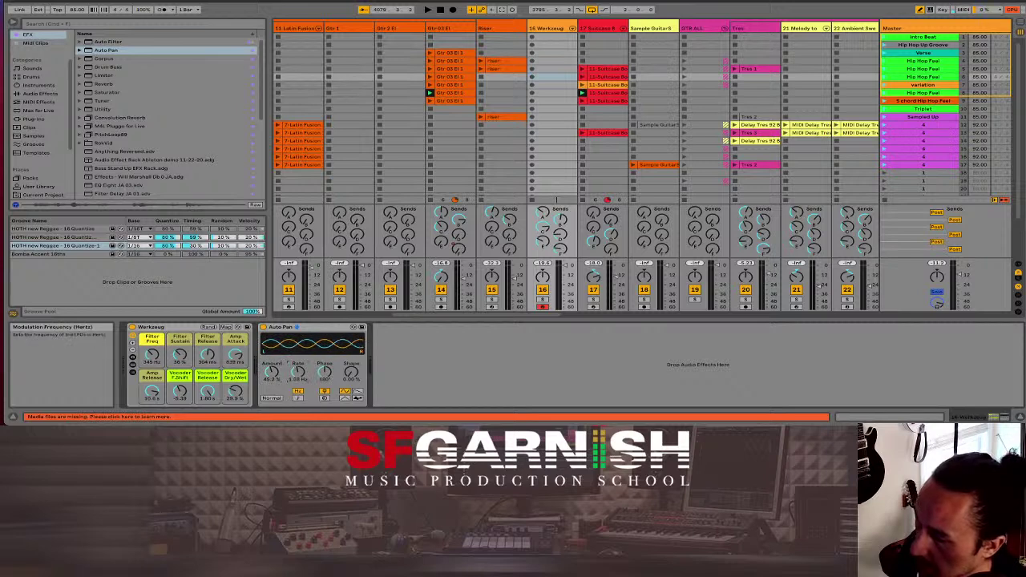
drag(298, 373, 298, 391)
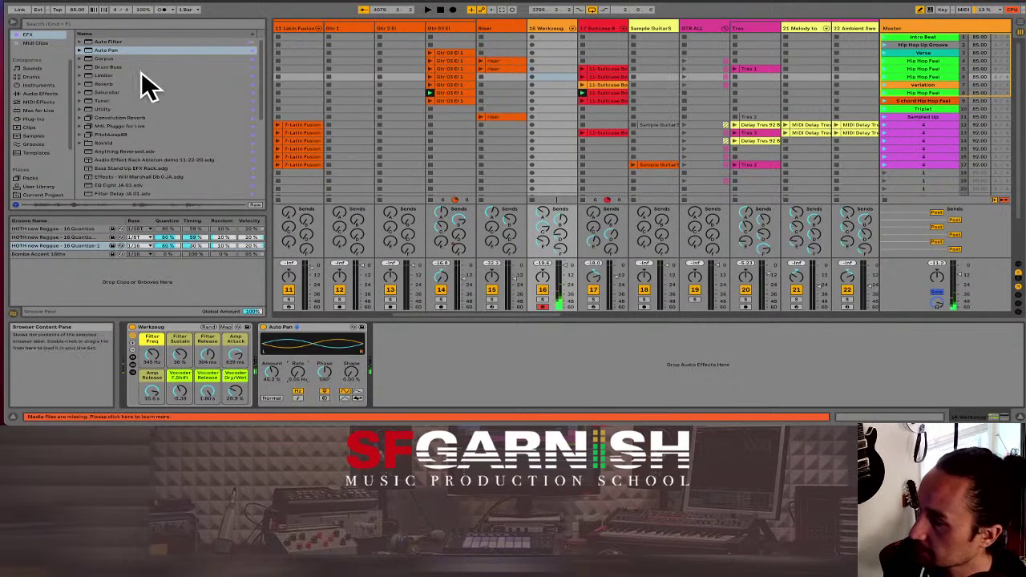
Step: Add Auto Filter after Auto Pan as a low-pass filter at about 3.62 kHz with 43% resonance
drag(110, 42, 401, 377)
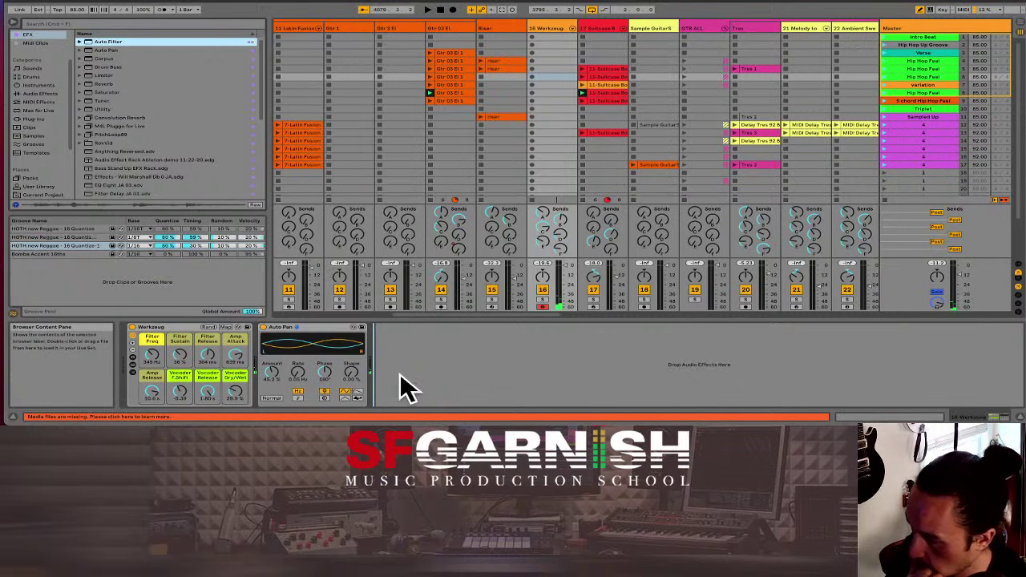
drag(500, 373, 433, 348)
click(433, 385)
click(446, 385)
click(414, 384)
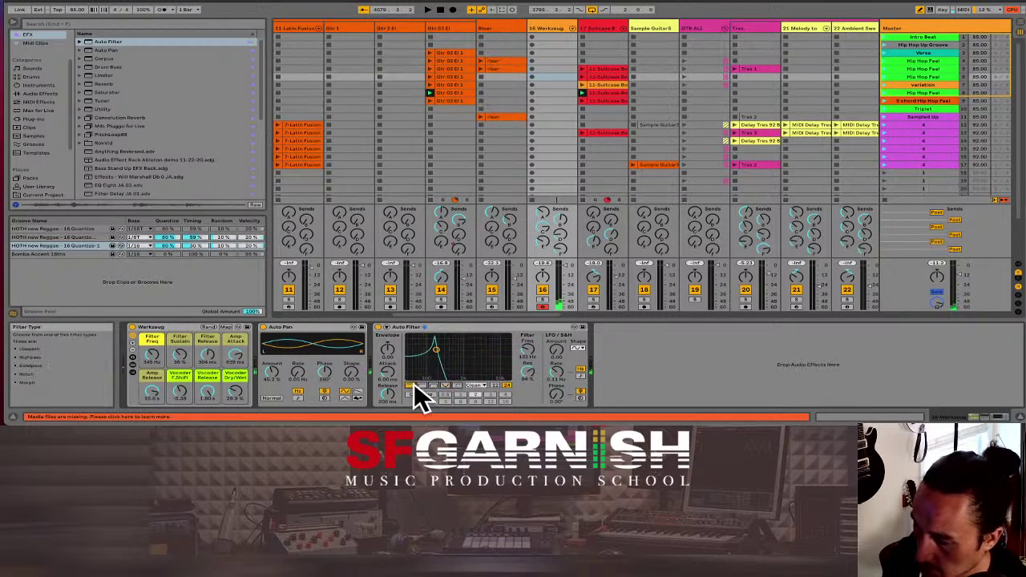
drag(438, 349, 454, 363)
drag(464, 362, 482, 364)
Step: Set Werkzeug's Vocoder Dry/Wet macro to 100% and its Amp Release macro to 60.0 s
drag(230, 393, 231, 377)
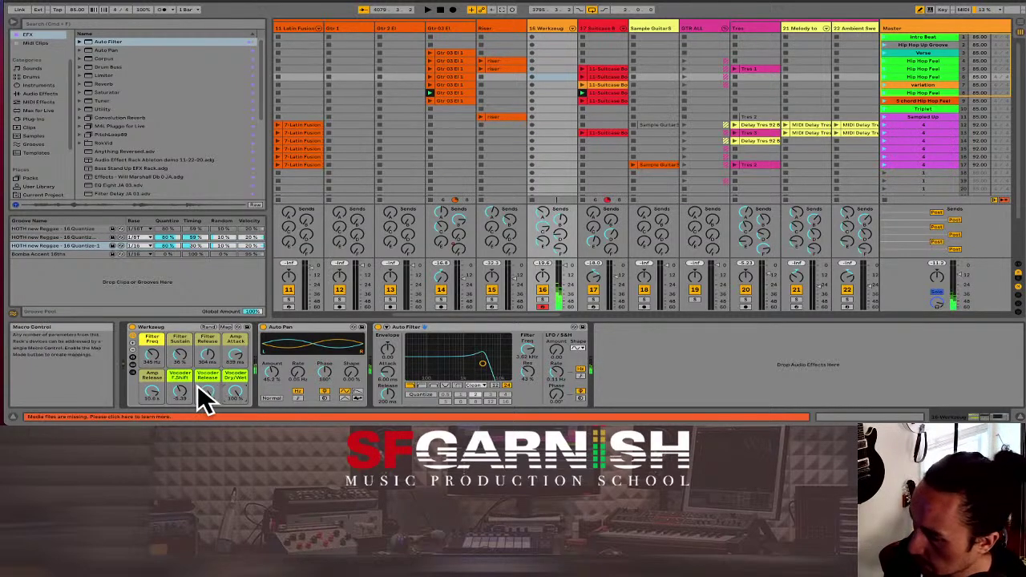
drag(156, 390, 156, 365)
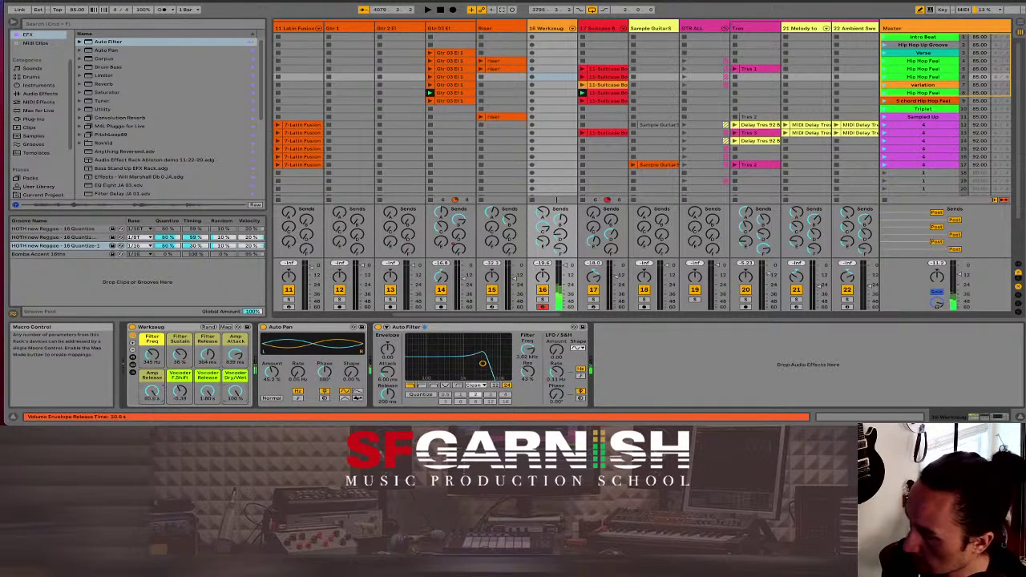
Step: Expand the Werkzeug rack to show all 16 macro controls
click(133, 341)
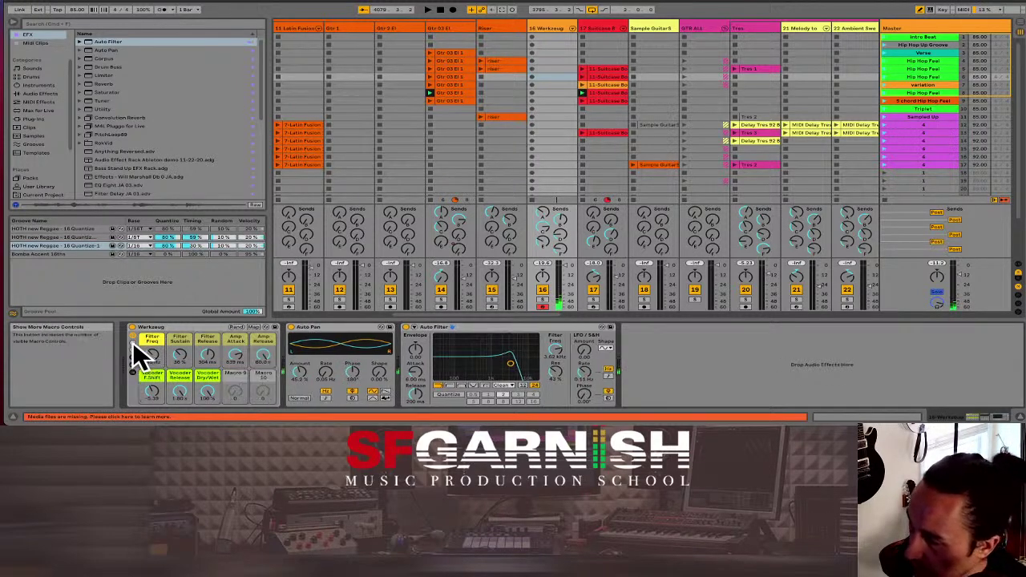
click(133, 342)
click(132, 341)
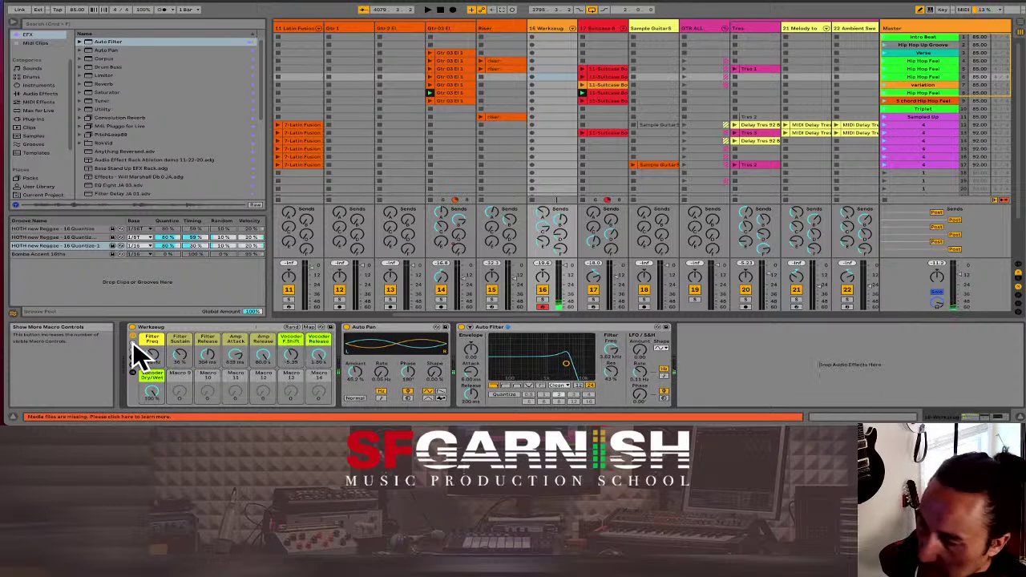
click(133, 342)
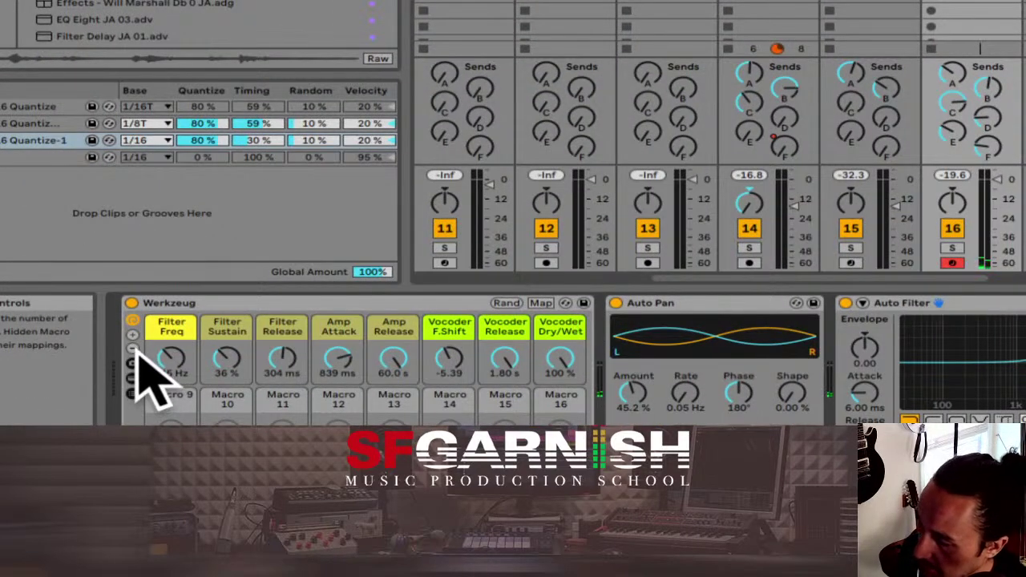
Step: Reduce the Werkzeug rack's visible macro controls to Filter Freq alone
click(133, 350)
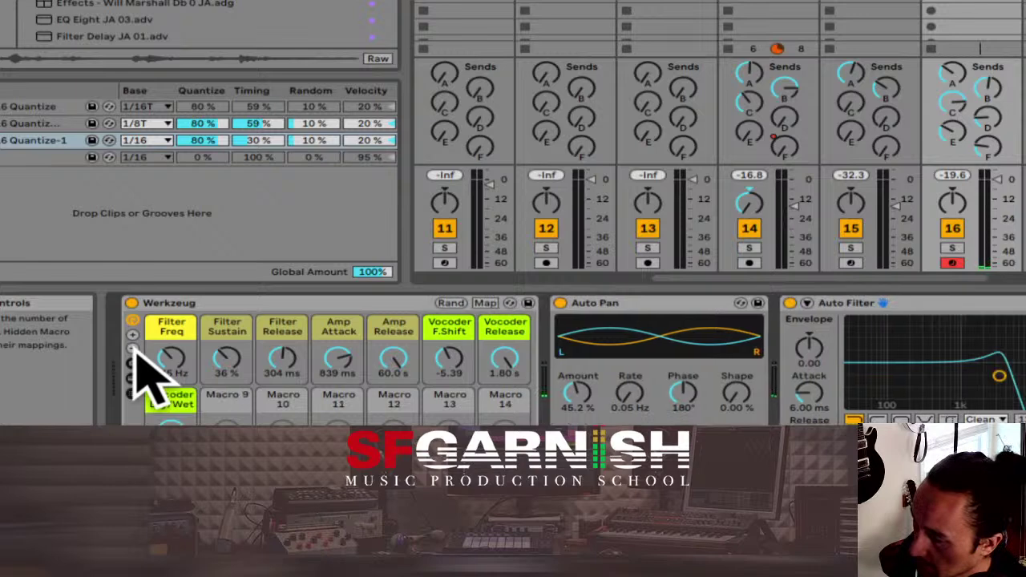
click(133, 350)
click(133, 350)
click(133, 350)
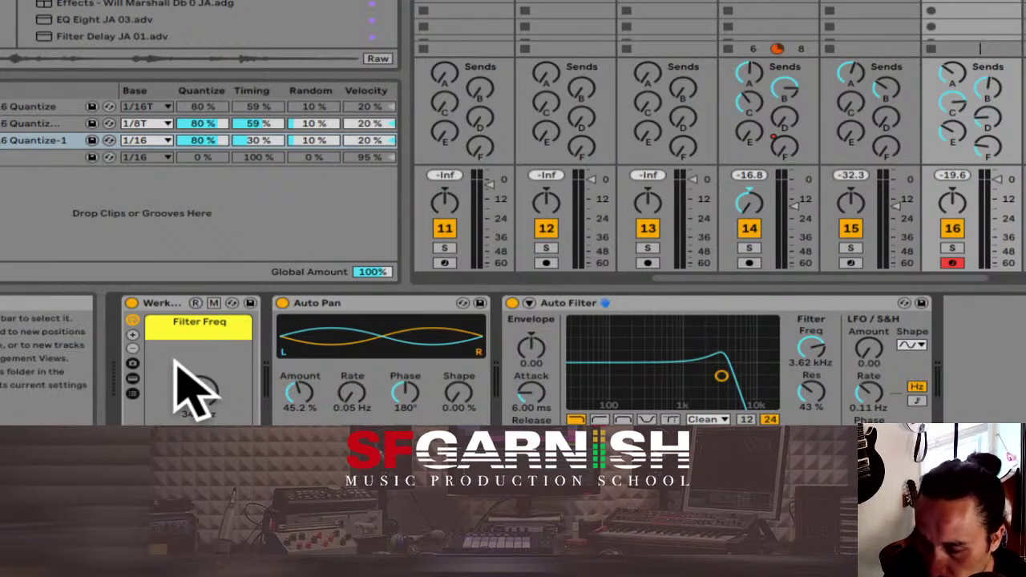
scroll(144, 360, down, 2)
Step: Increase the Werkzeug rack's visible macros to ten, and settle on eight macro controls
click(133, 335)
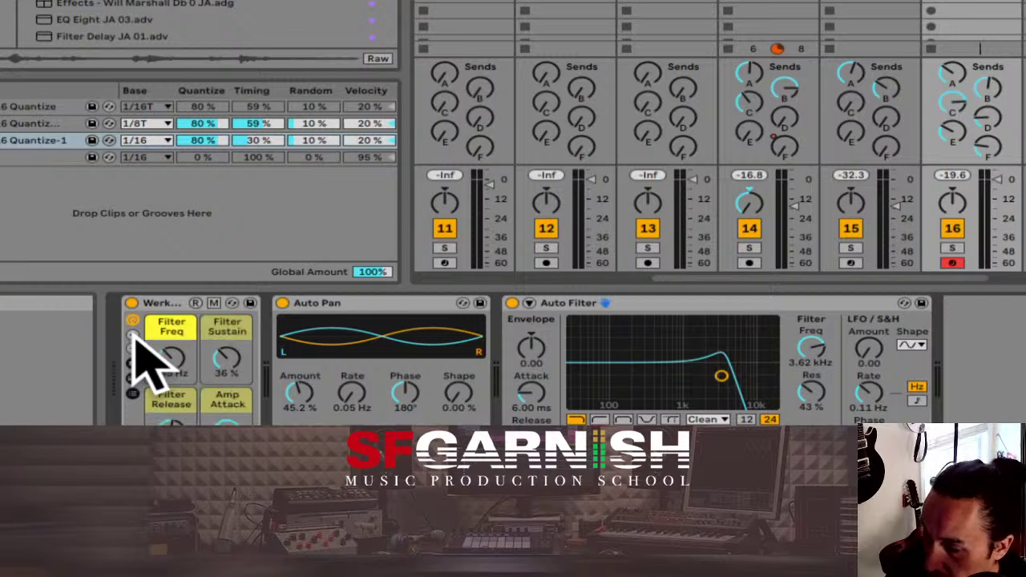
click(133, 335)
click(133, 335)
click(133, 336)
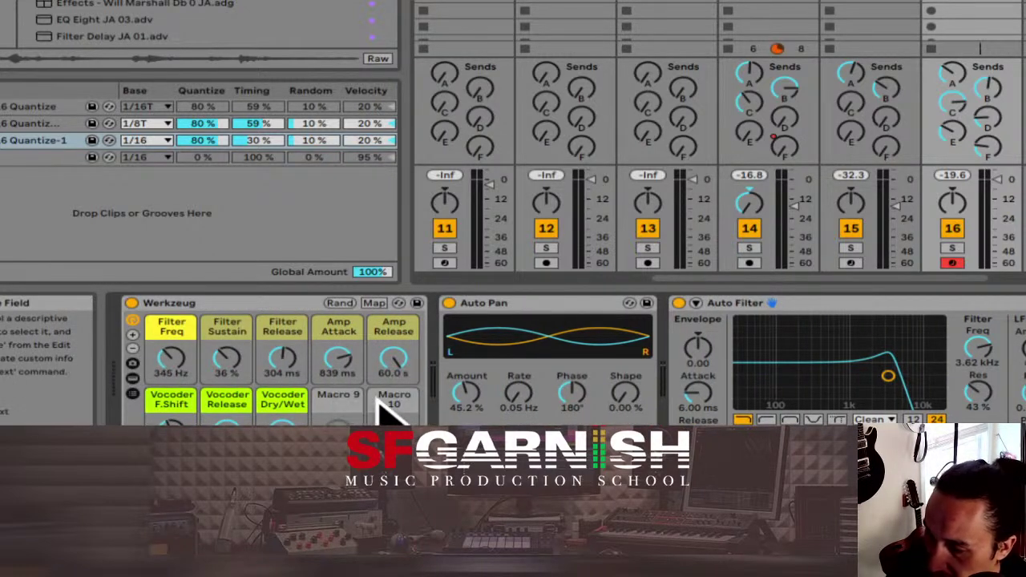
click(133, 350)
click(133, 350)
click(133, 335)
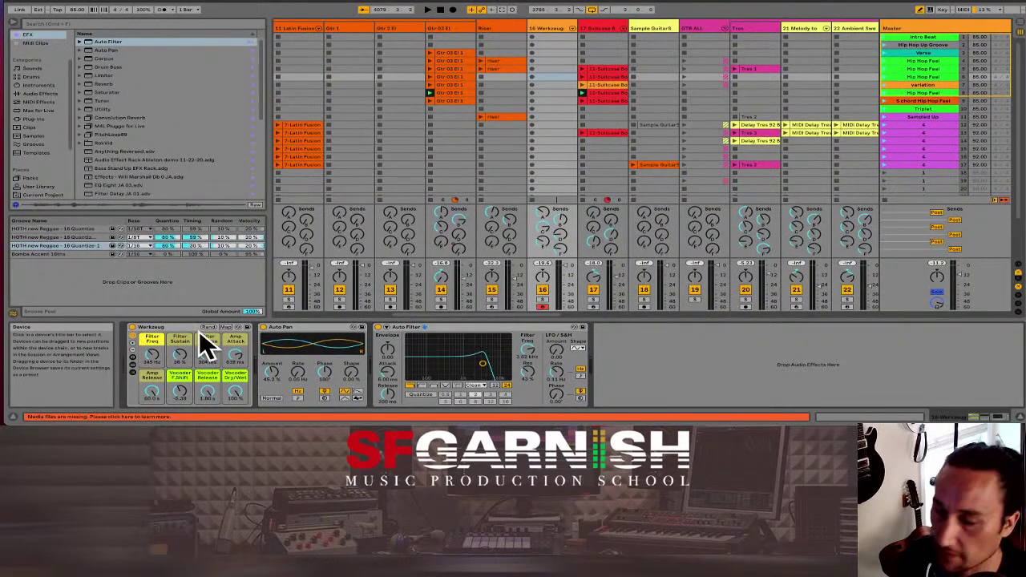
Step: Play the Hip Hop Feel scene in row 8 and, on the Werkzeug track, raise Filter Sustain and set Vocoder F.Shift to about 13
click(884, 93)
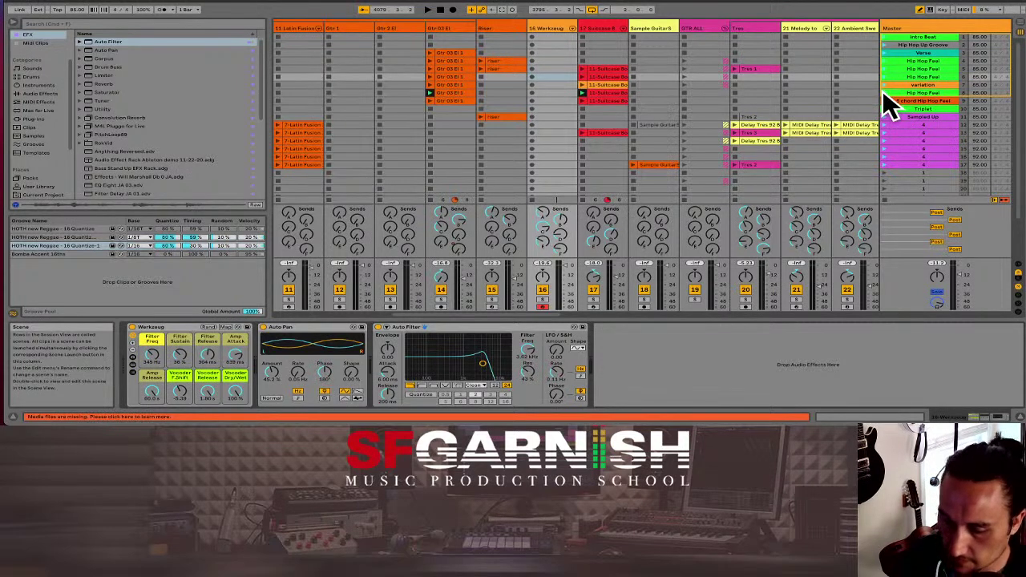
click(882, 90)
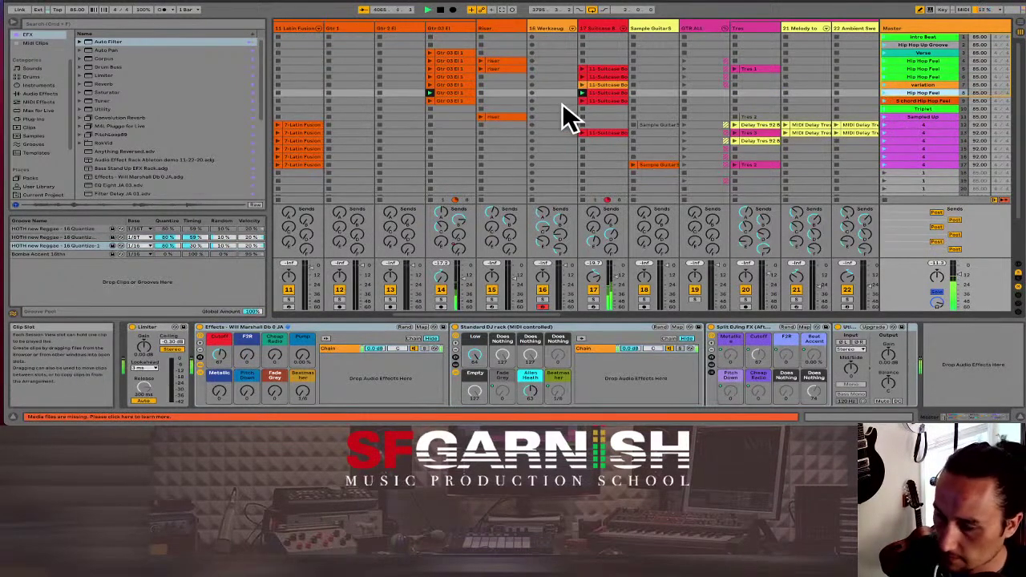
click(555, 26)
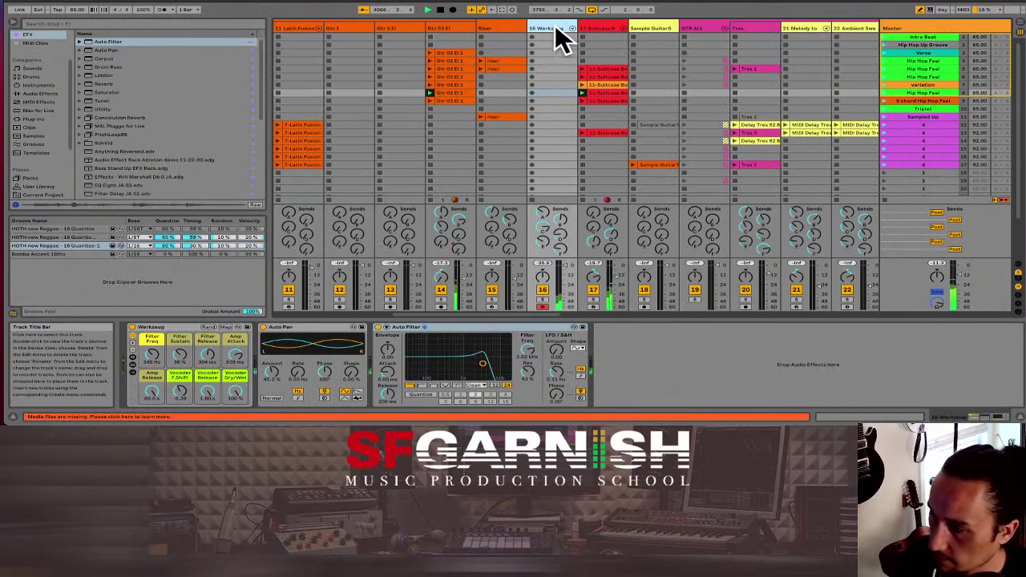
click(548, 91)
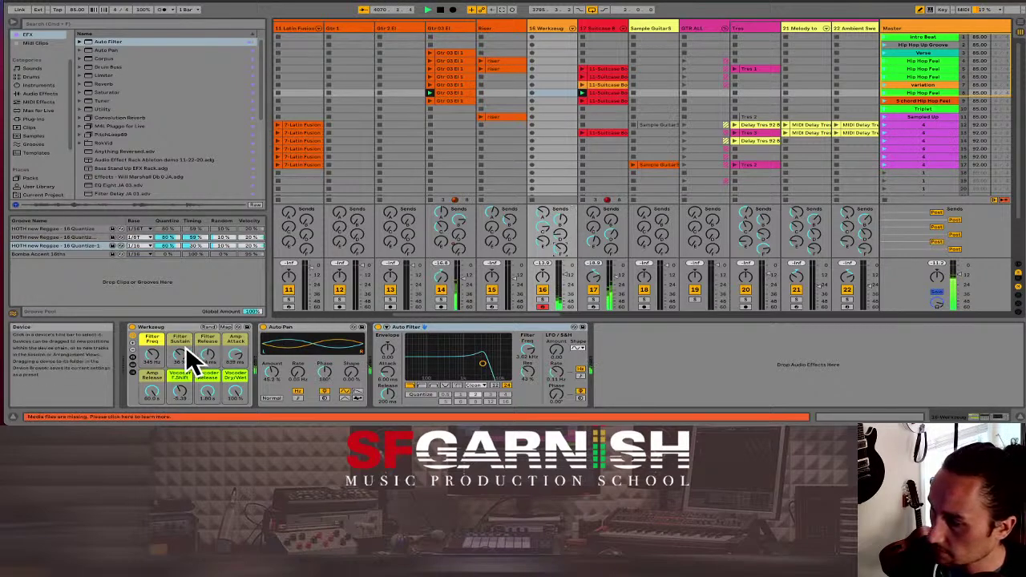
drag(181, 353, 181, 329)
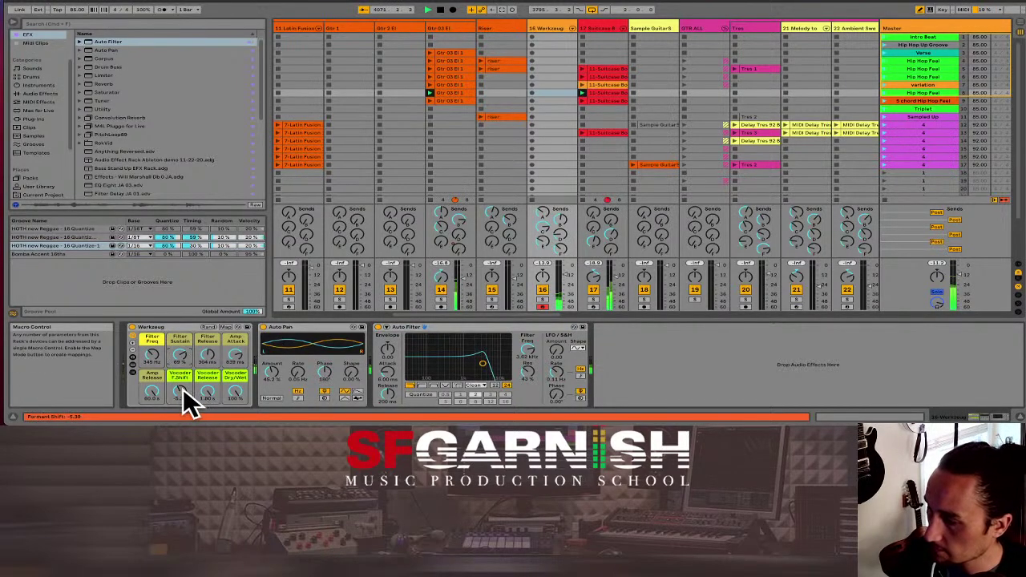
mouse_move(183, 388)
mouse_down()
mouse_move(182, 361)
mouse_move(181, 389)
mouse_up()
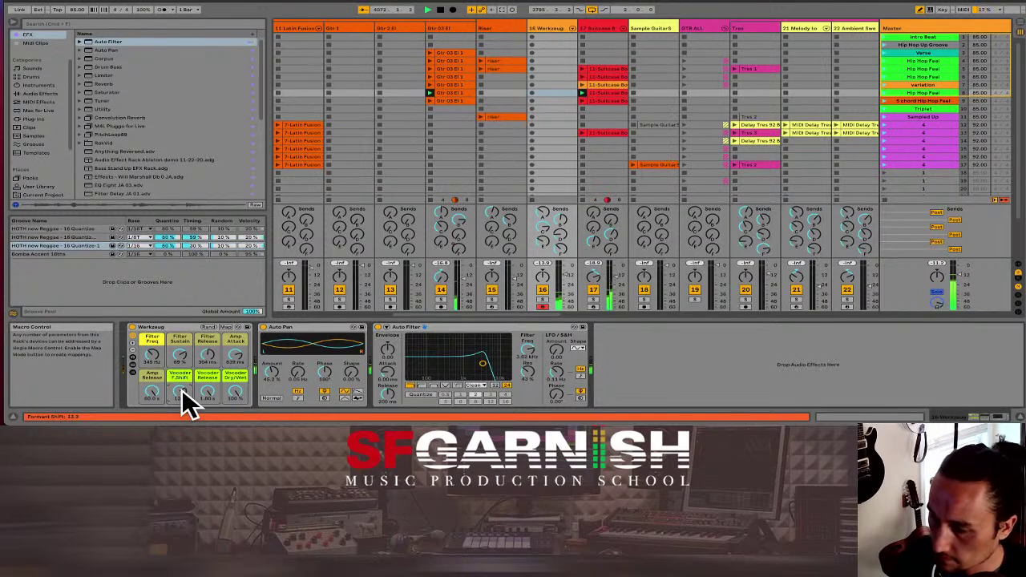
Step: Record a MIDI clip into the Werkzeug track's row 8 slot, view its notes, and return to the track's devices
click(533, 93)
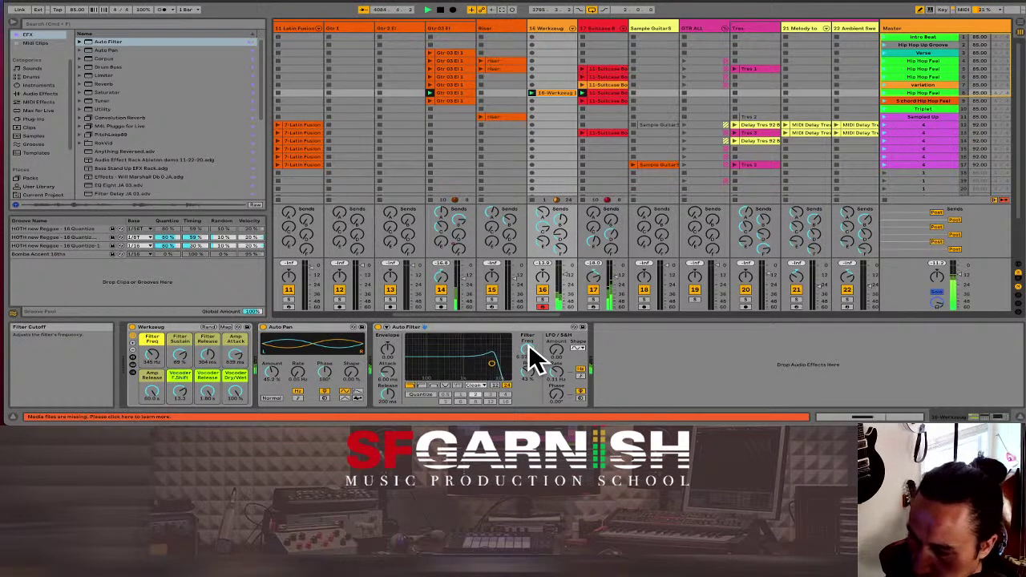
key(shift+Tab)
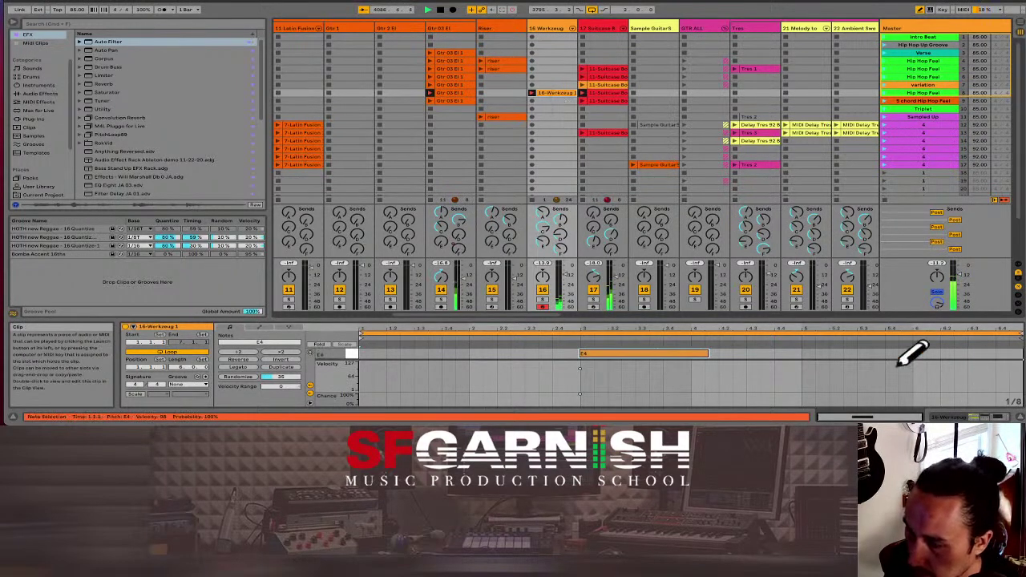
click(979, 418)
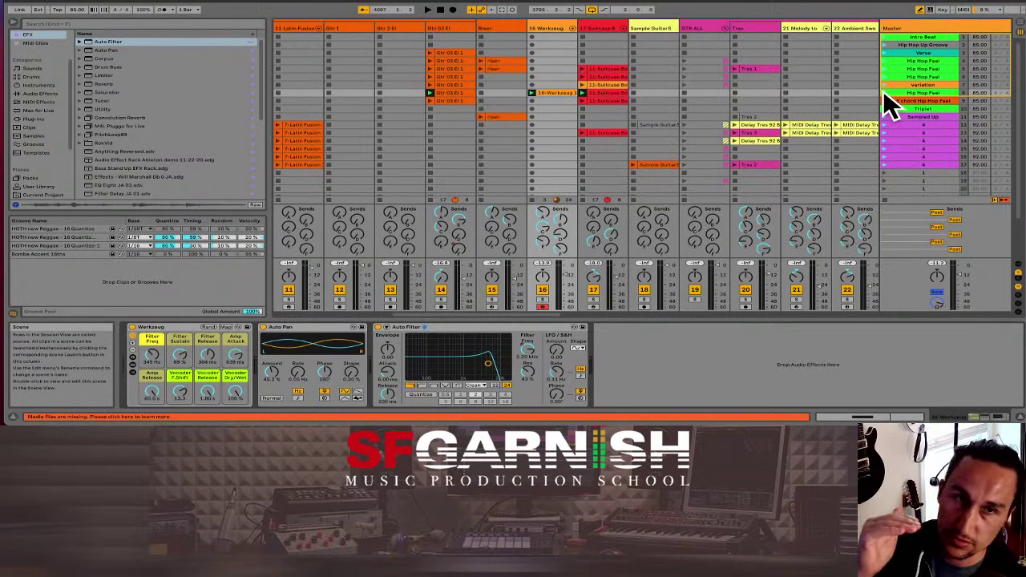
Step: Replay the row 8 Hip Hop Feel scene with the recorded Werkzeug clip and display the clip's notes
click(883, 91)
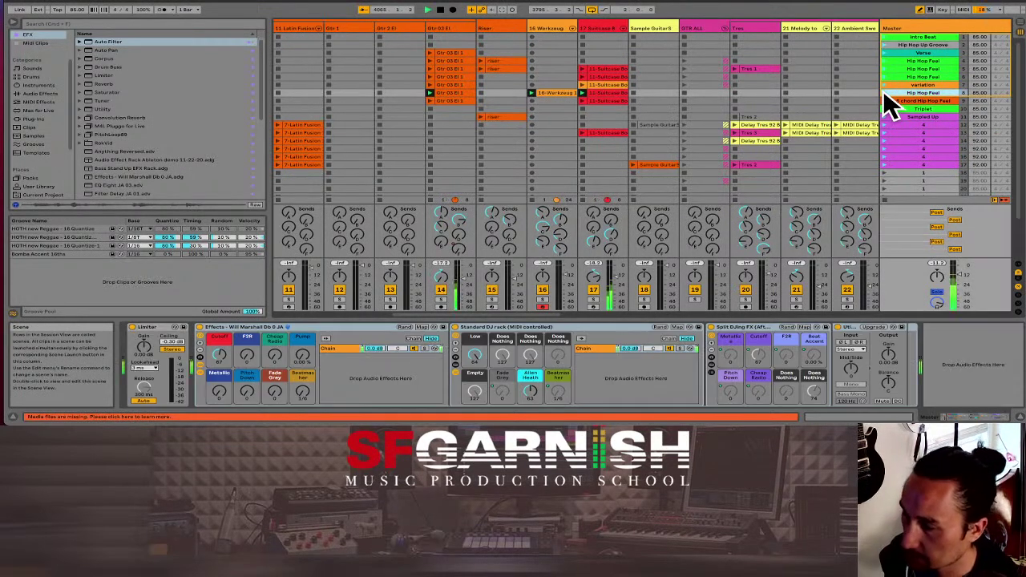
click(545, 94)
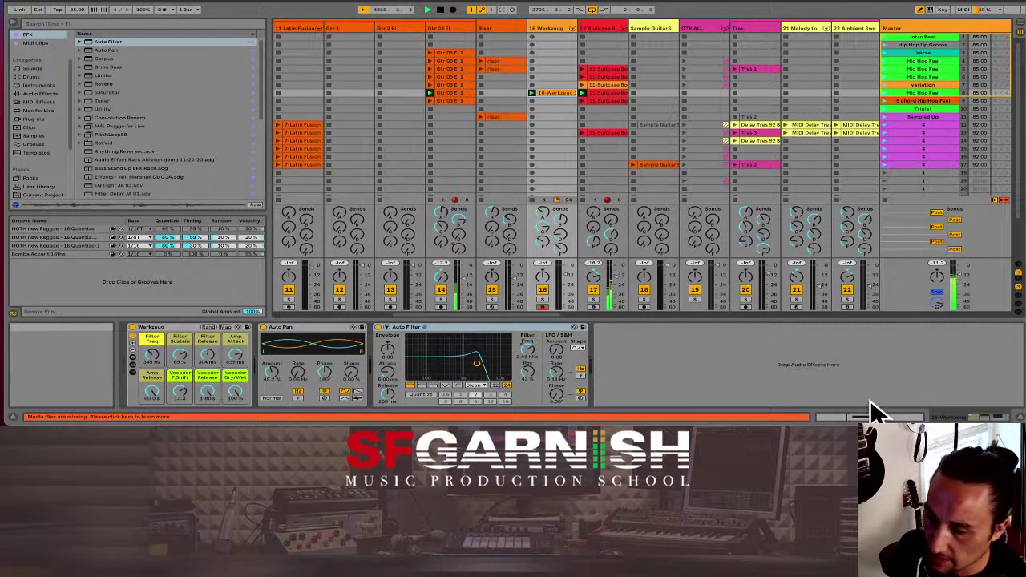
key(shift+Tab)
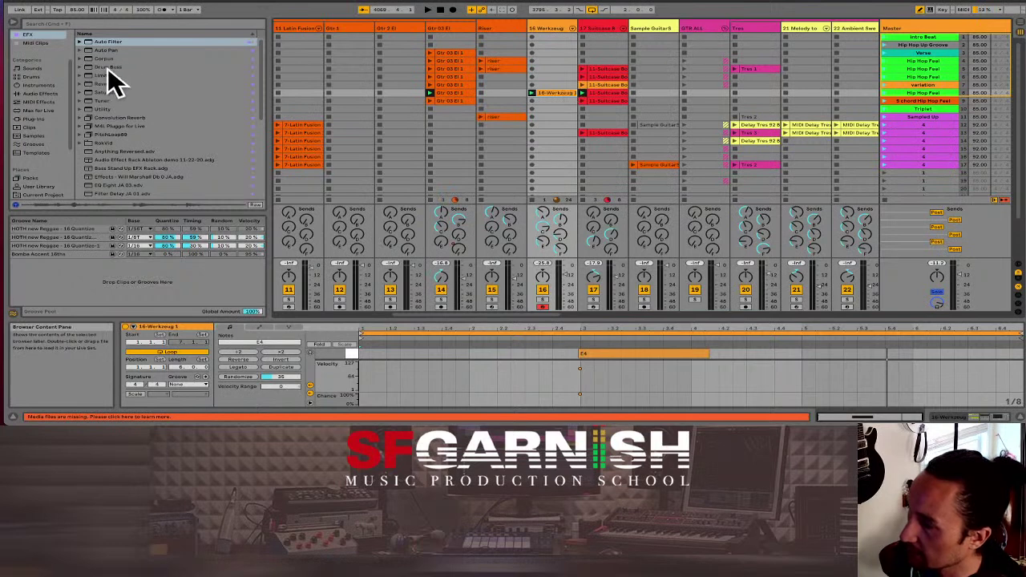
Step: Look through the browser's categories and places, and list the Max for Live devices
scroll(53, 157, down, 3)
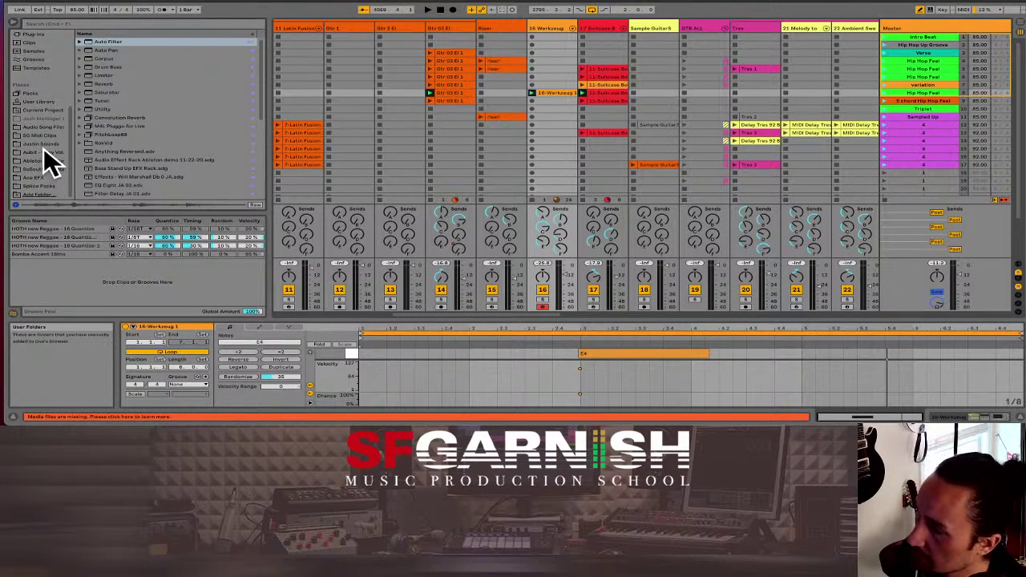
scroll(44, 161, up, 2)
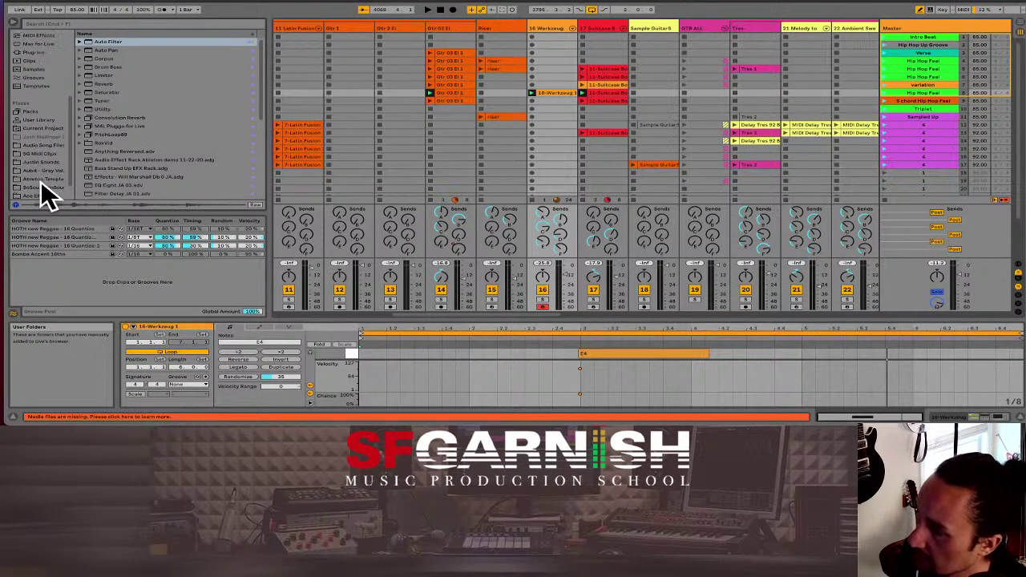
scroll(41, 179, down, 2)
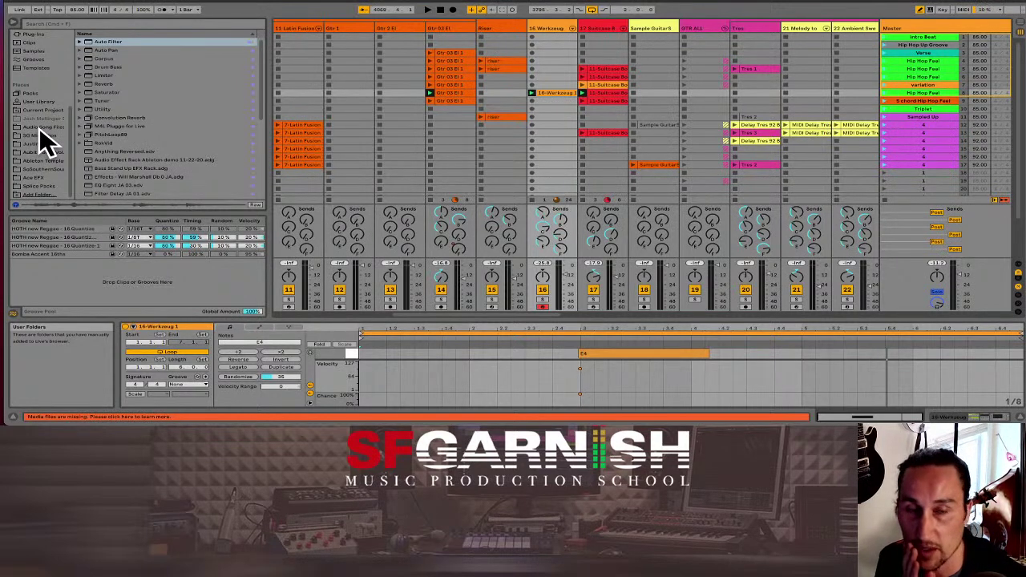
scroll(42, 138, up, 3)
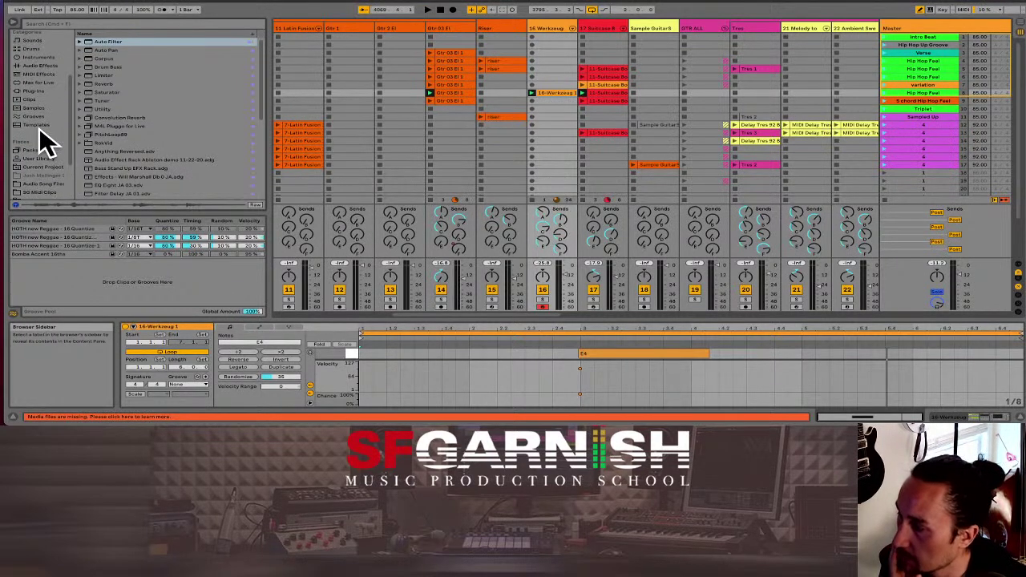
scroll(42, 147, up, 2)
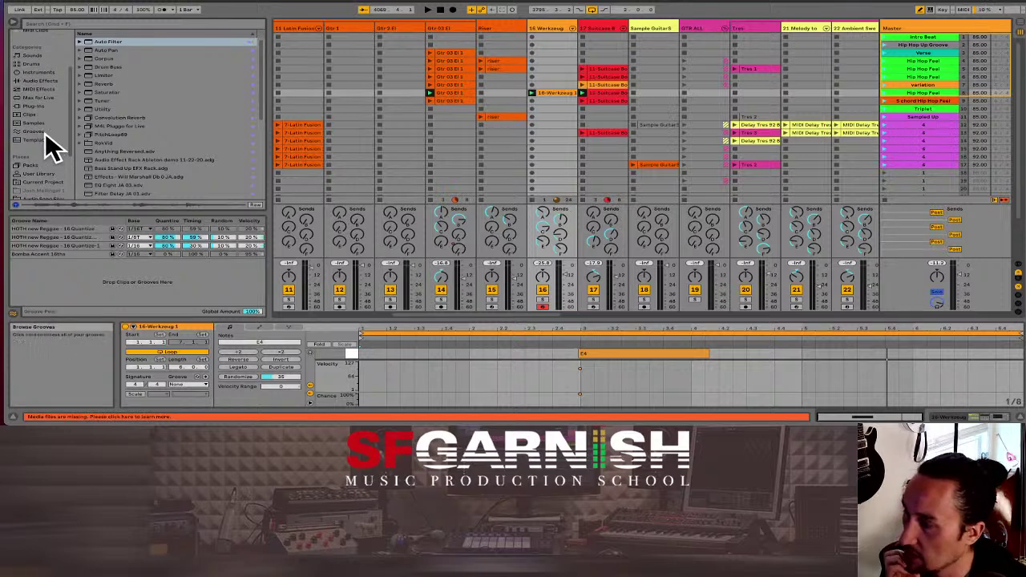
click(40, 97)
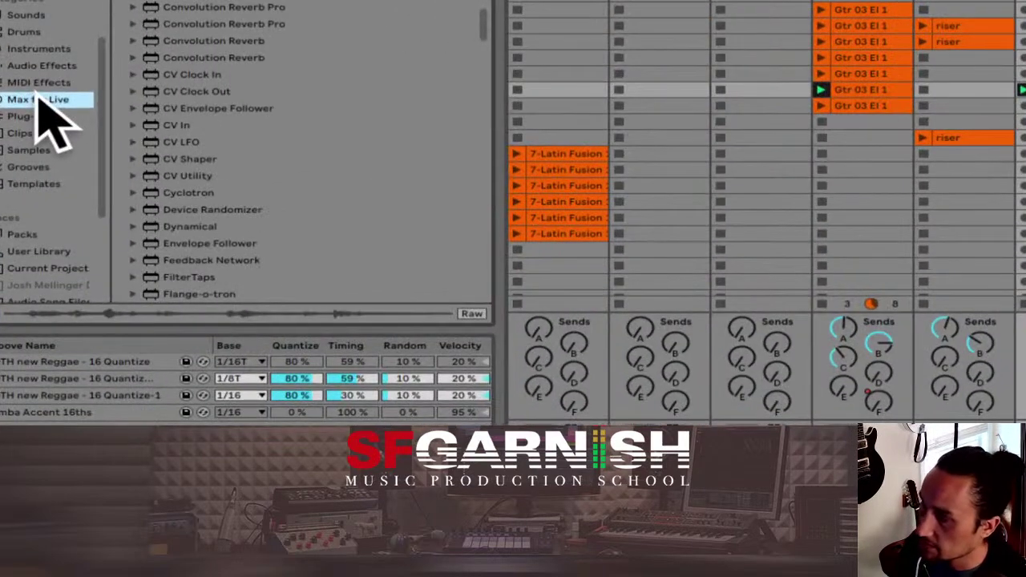
Step: Look at the plug-in formats, return to the Max for Live audio effects, and expand and collapse the Arduino entry
click(37, 117)
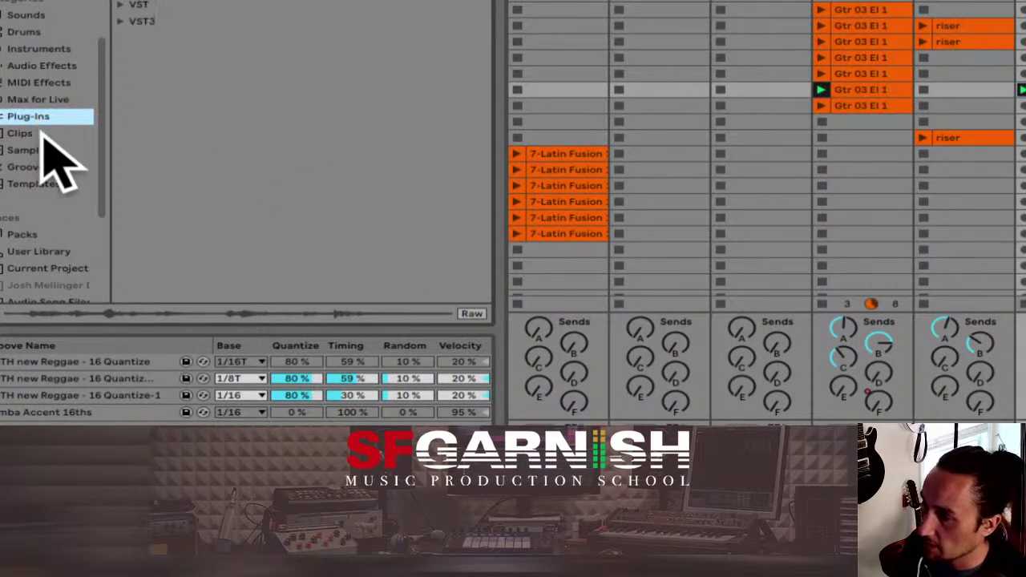
click(41, 133)
click(48, 117)
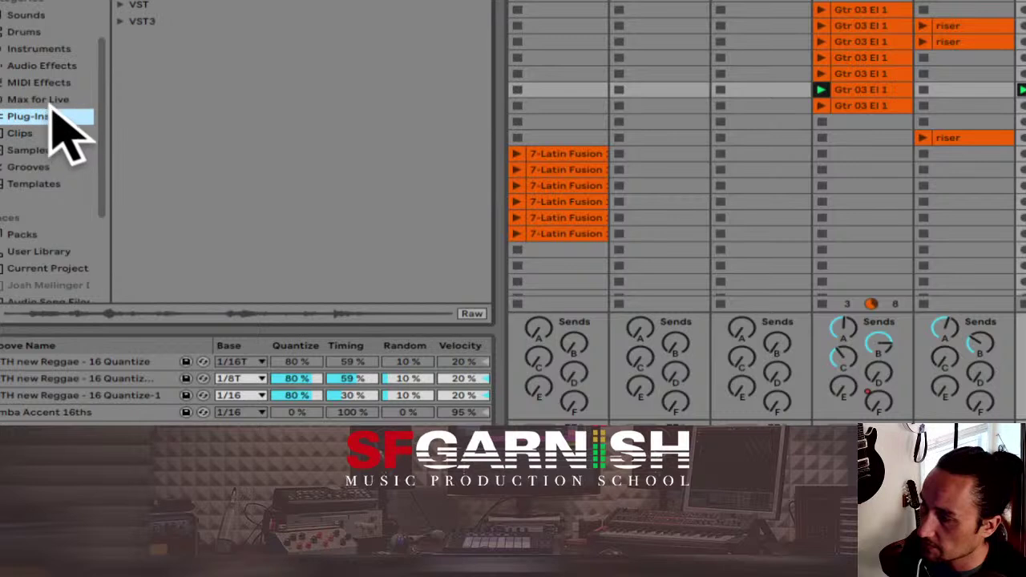
click(124, 4)
click(40, 100)
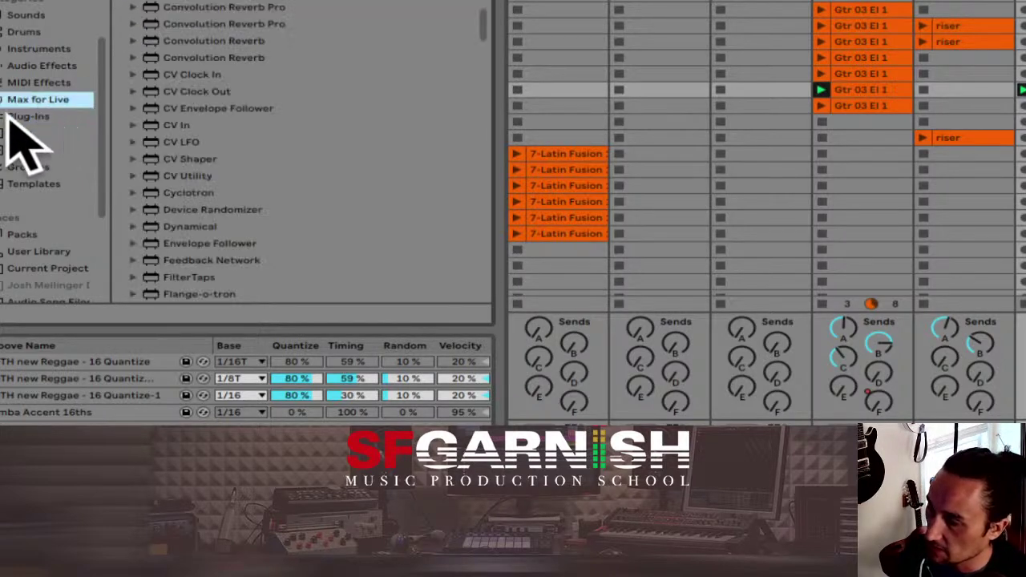
scroll(297, 168, up, 3)
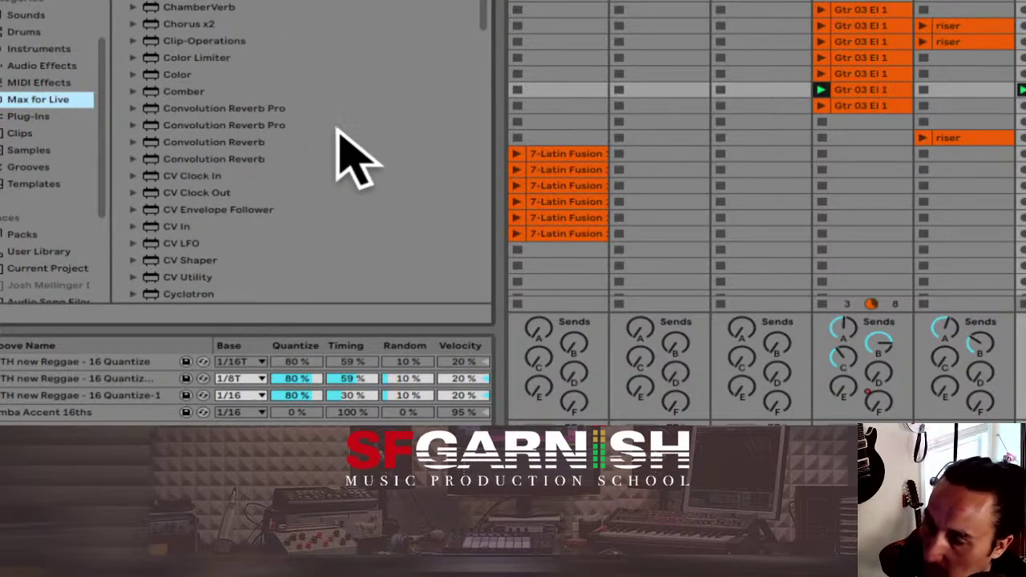
scroll(345, 160, up, 4)
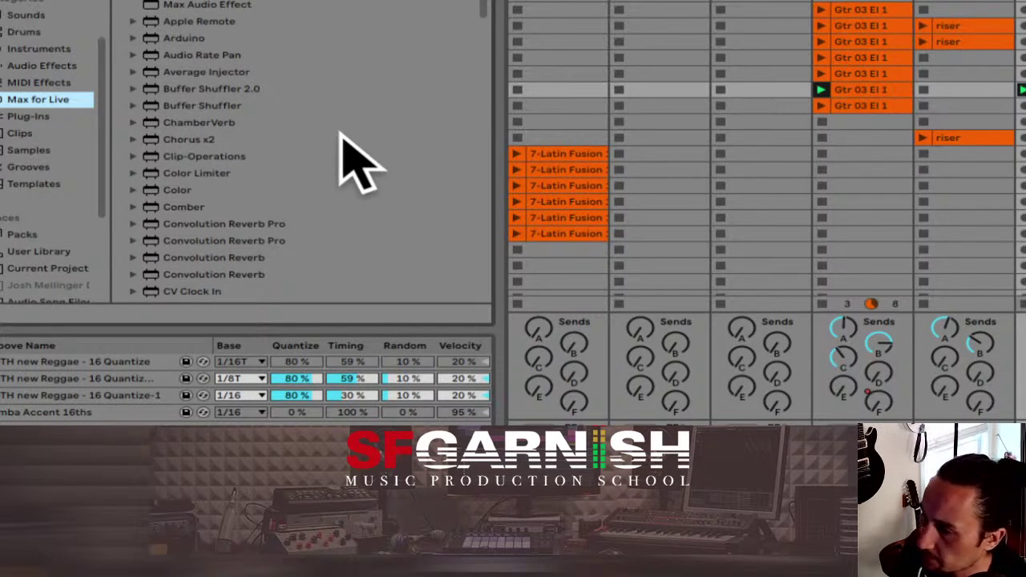
click(134, 38)
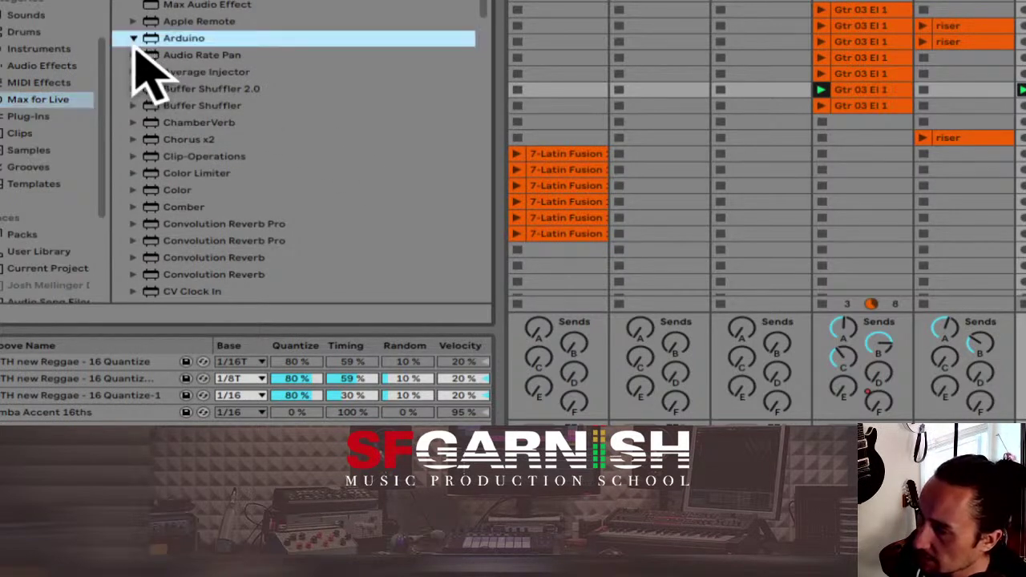
click(133, 38)
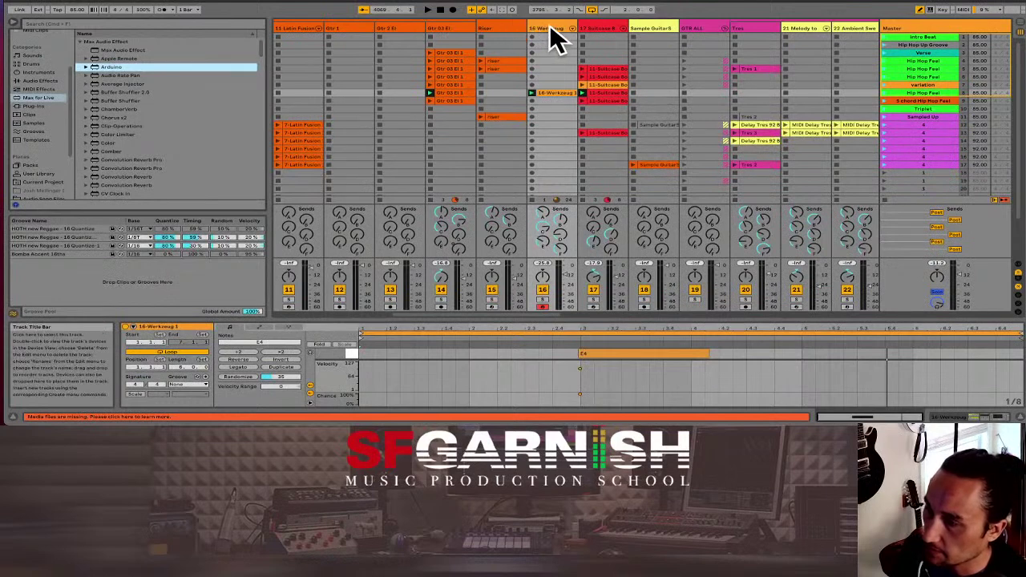
Step: Insert a new MIDI track after the Werkzeug track and add the Arduino Max for Live device to it
click(550, 29)
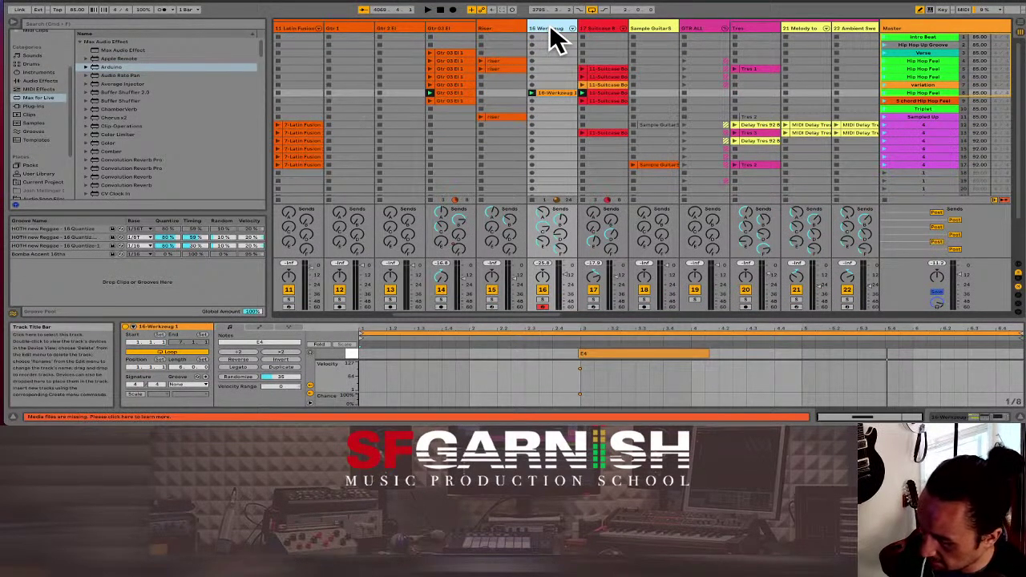
key(ctrl+shift+t)
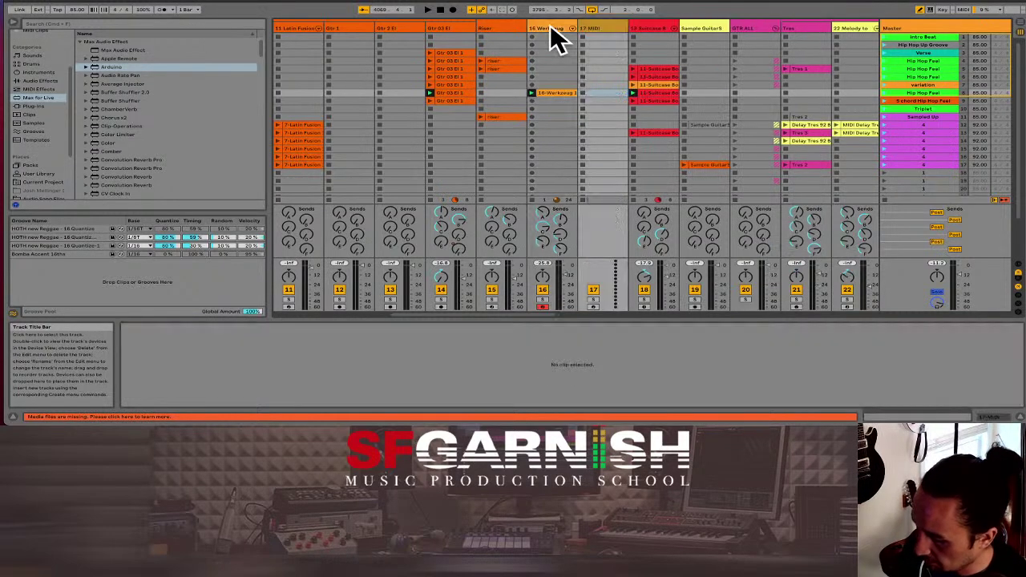
drag(95, 66, 600, 53)
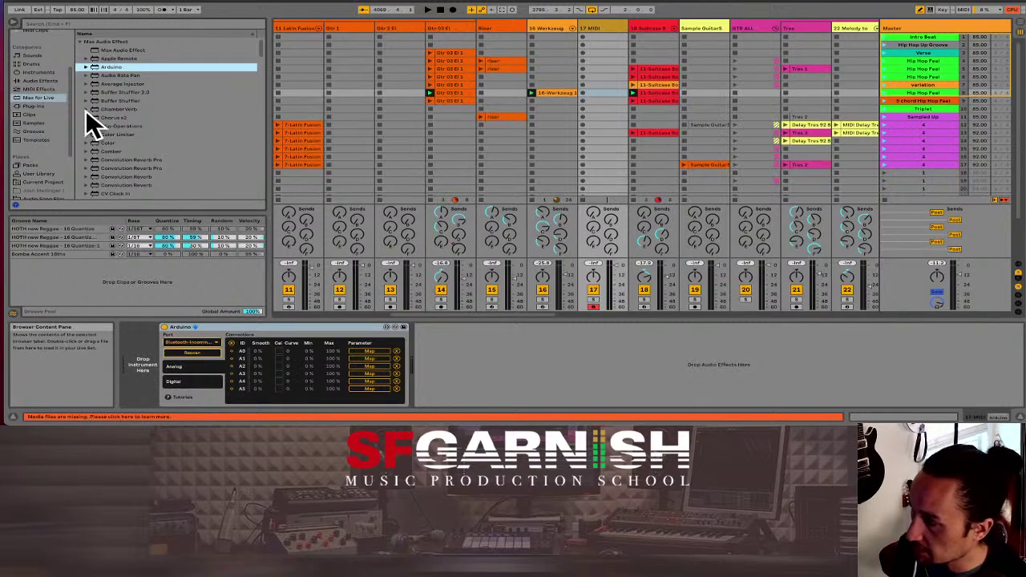
Step: Load the Collision preset Air Of Dread from Ambient & Evolving as the new MIDI track's instrument, ahead of Arduino
click(45, 73)
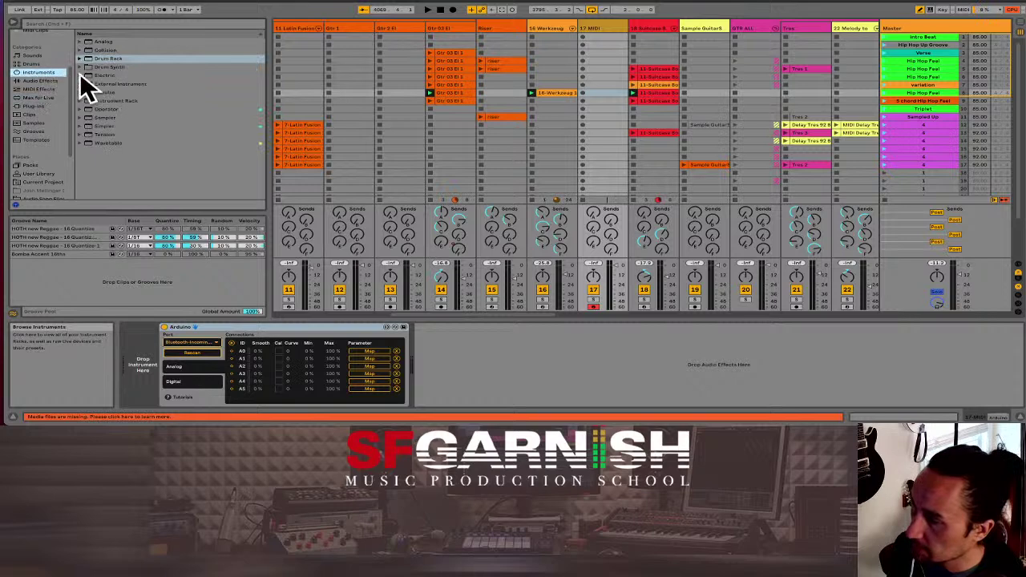
click(80, 50)
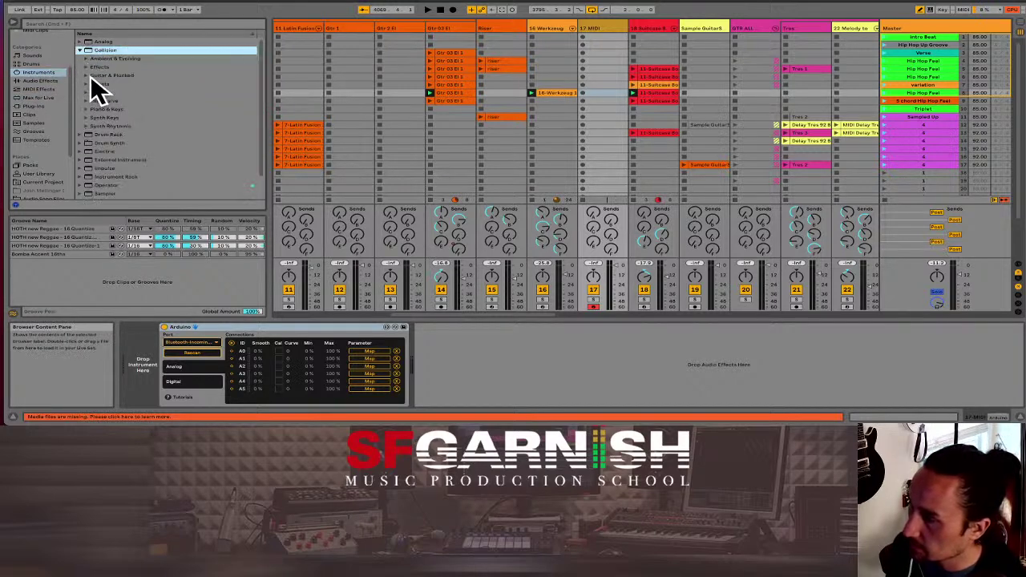
click(88, 59)
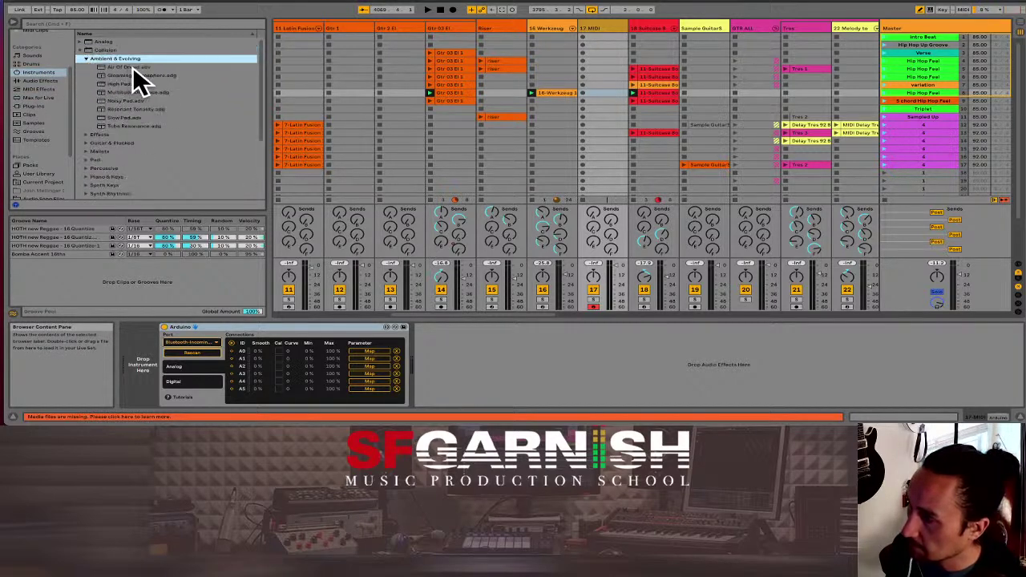
drag(132, 67, 133, 374)
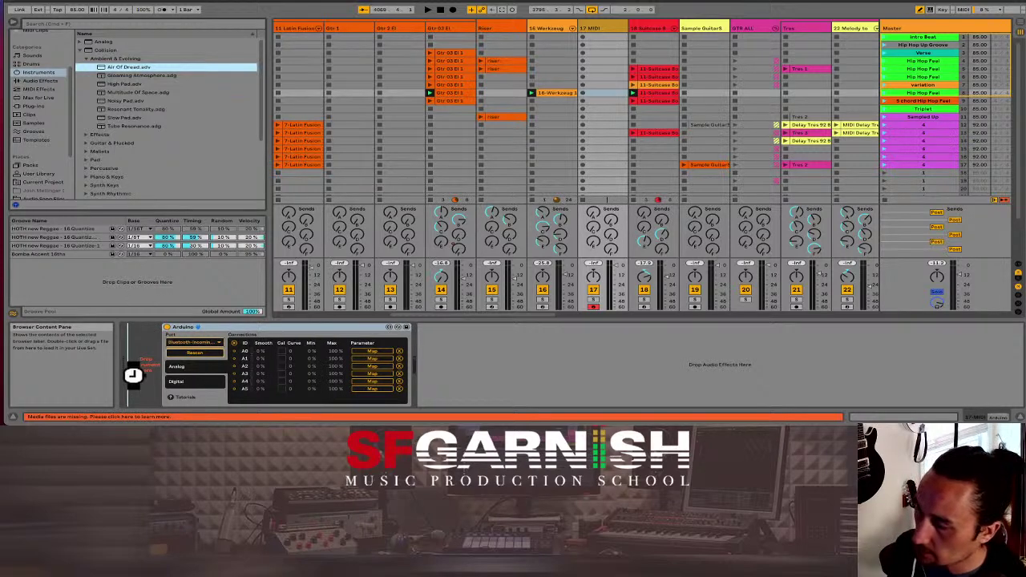
drag(133, 374, 142, 390)
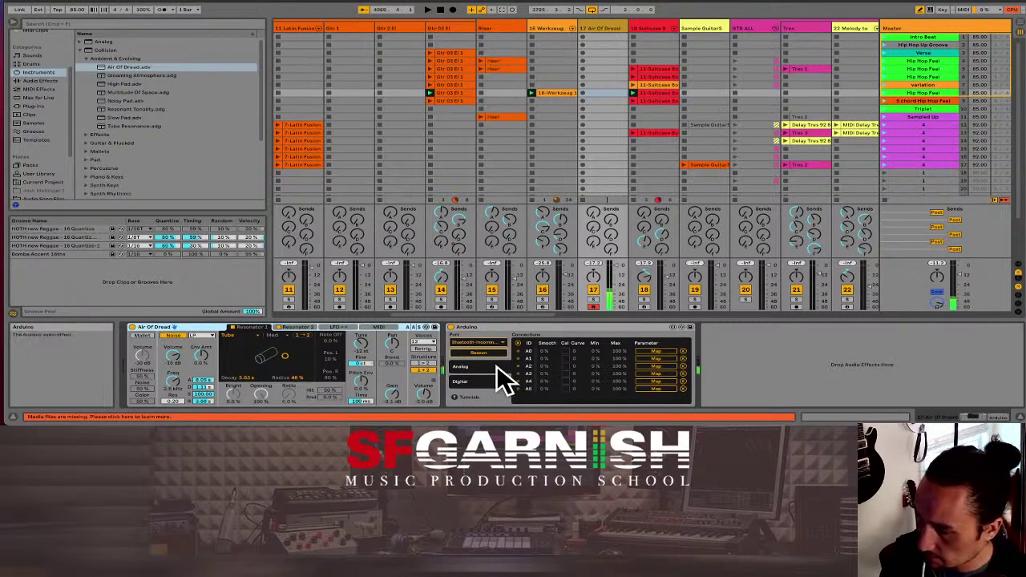
Step: Examine the Arduino device's port choices and its digital connections
click(451, 326)
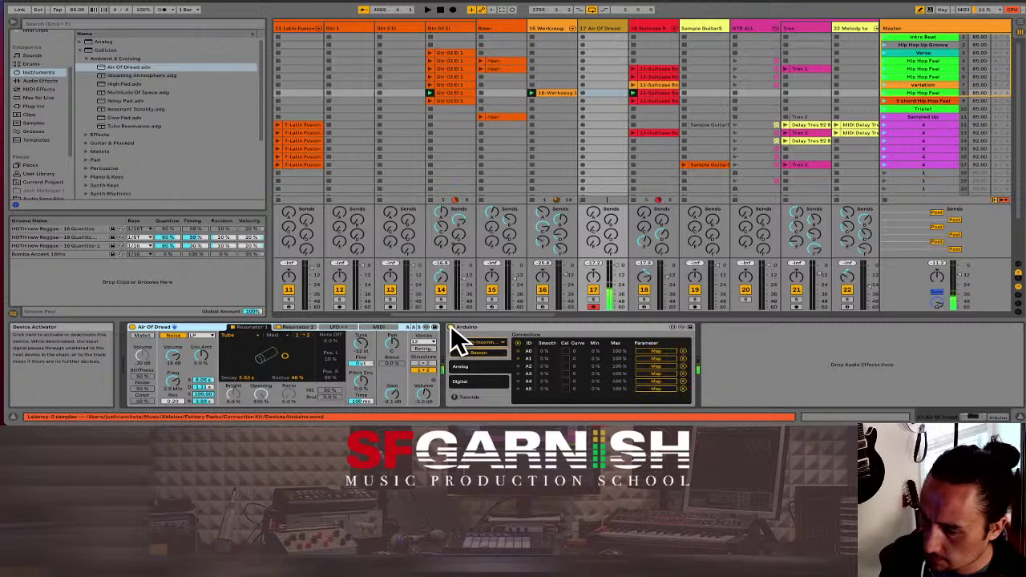
click(497, 342)
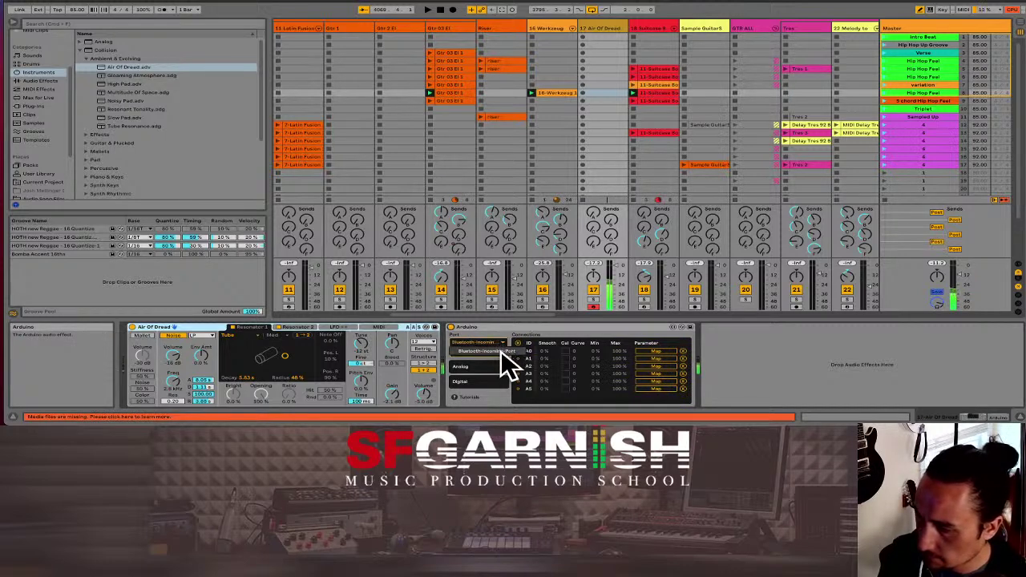
click(500, 351)
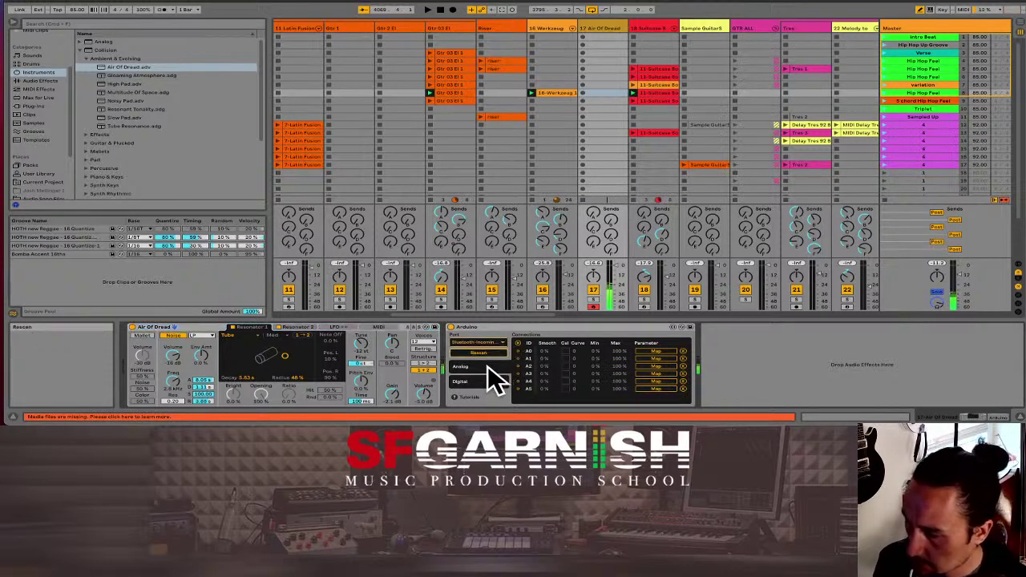
click(479, 383)
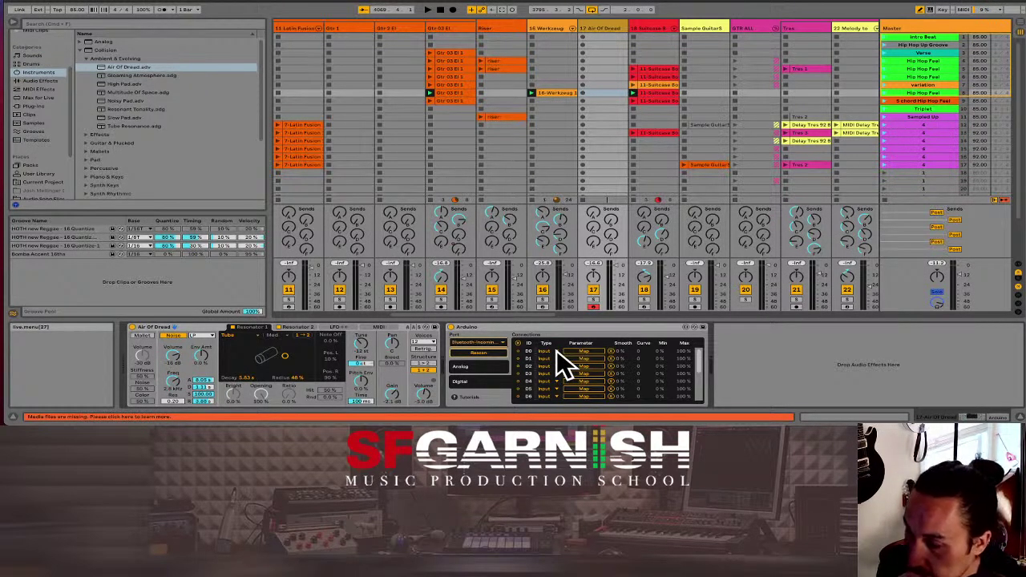
click(499, 340)
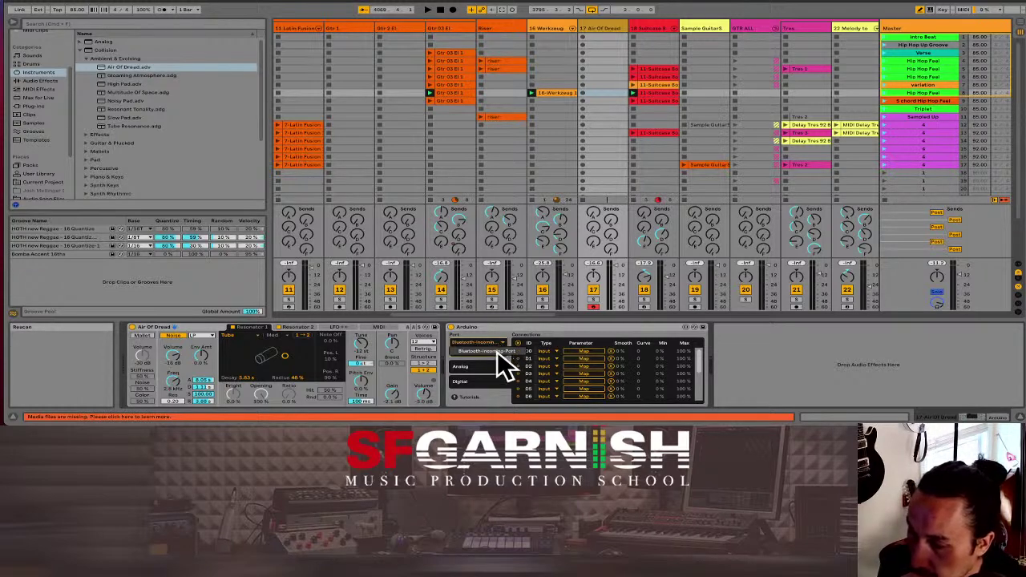
click(595, 326)
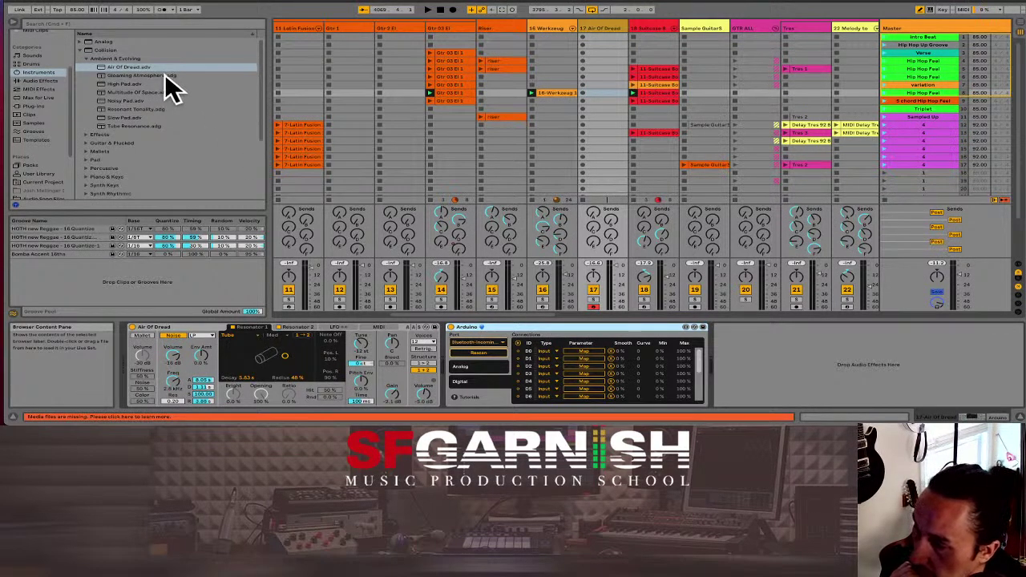
Step: Add the Comber Max audio effect to the Air Of Dread track and delete the Arduino device
click(87, 57)
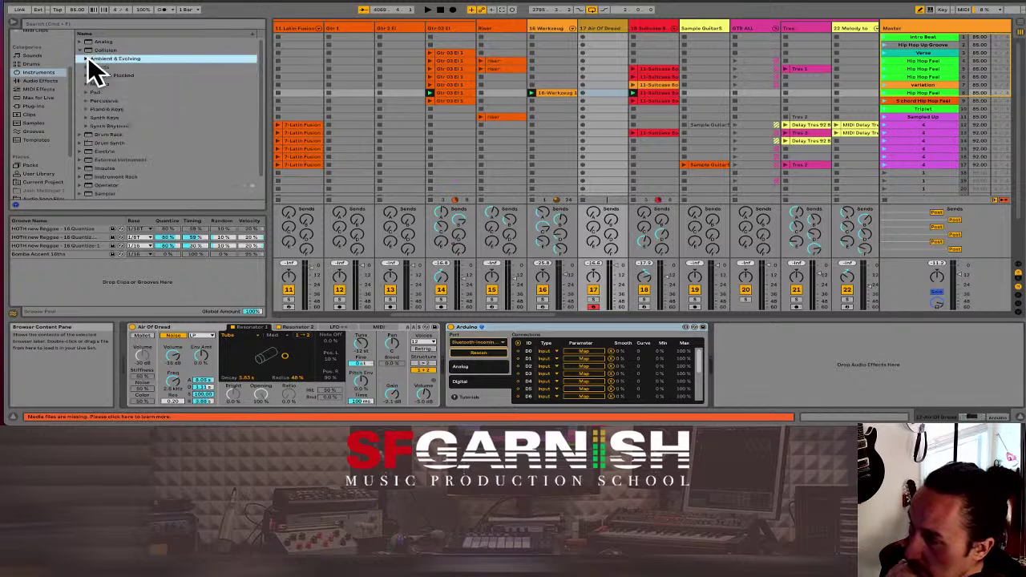
scroll(23, 136, down, 3)
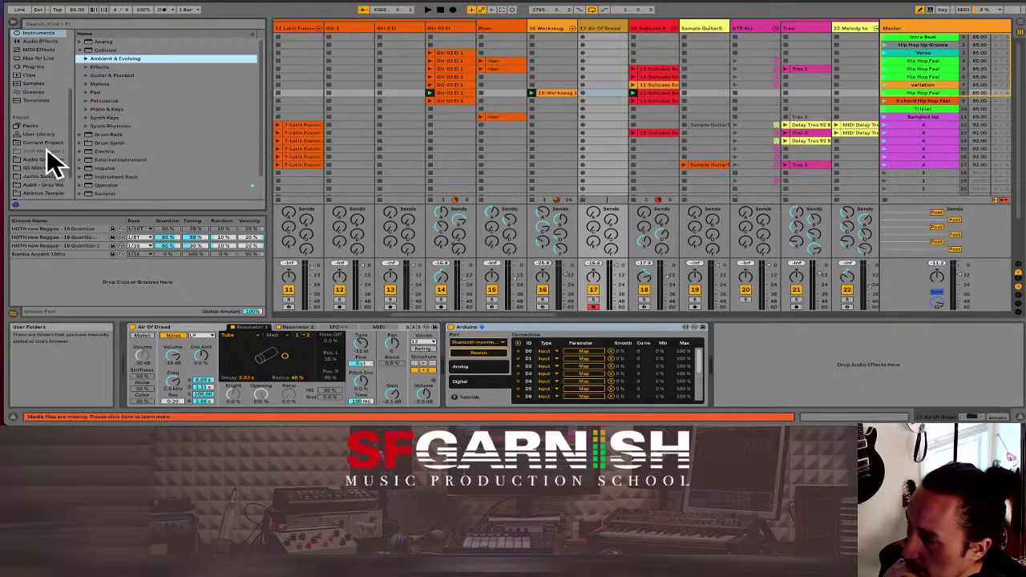
scroll(53, 120, up, 1)
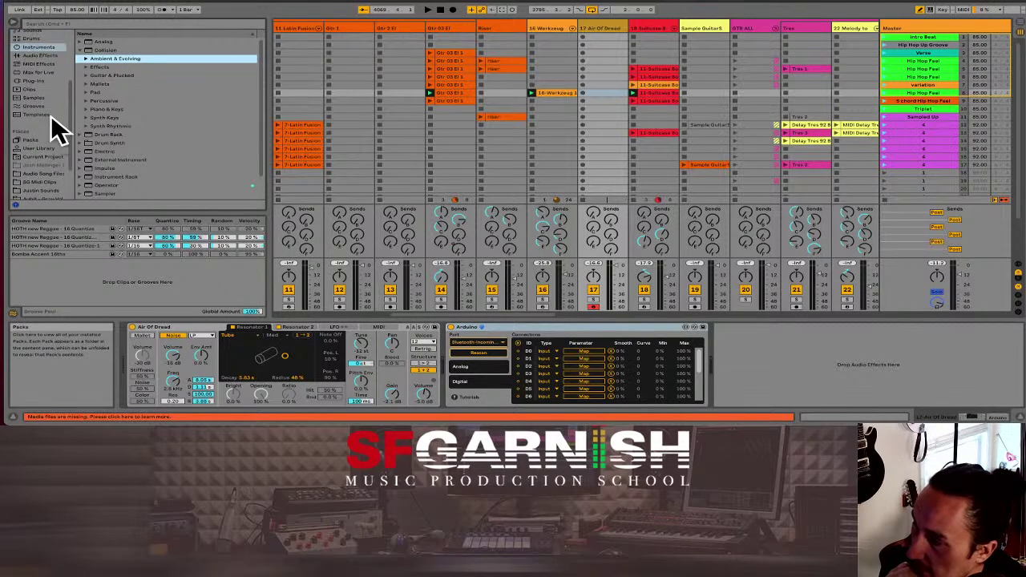
click(40, 72)
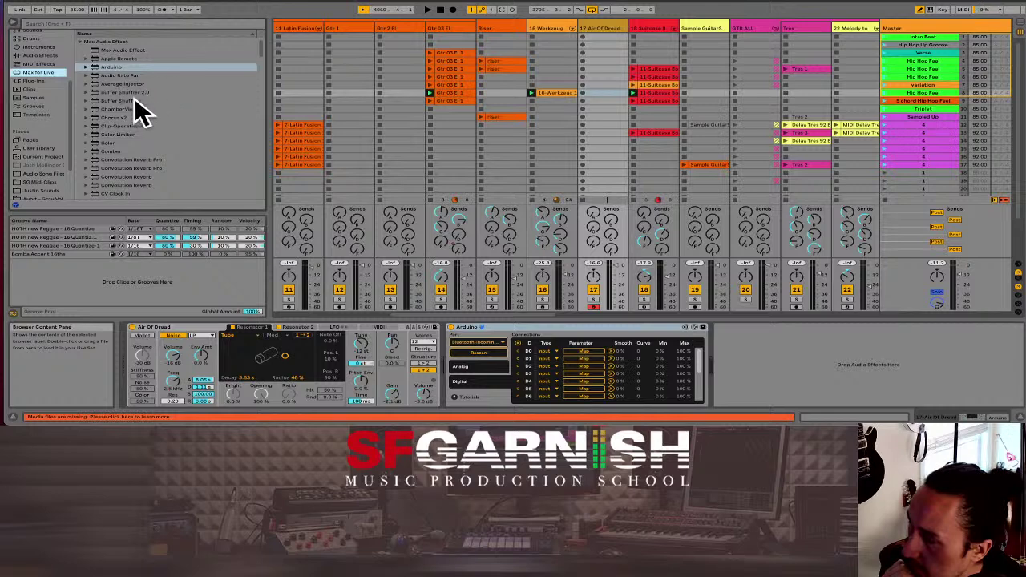
click(133, 99)
click(112, 151)
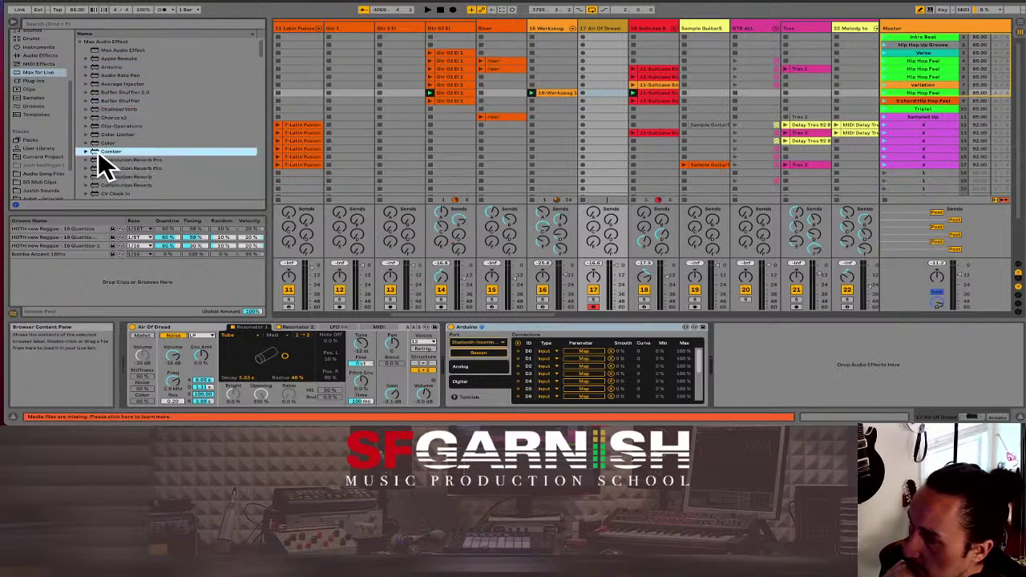
drag(728, 329, 770, 361)
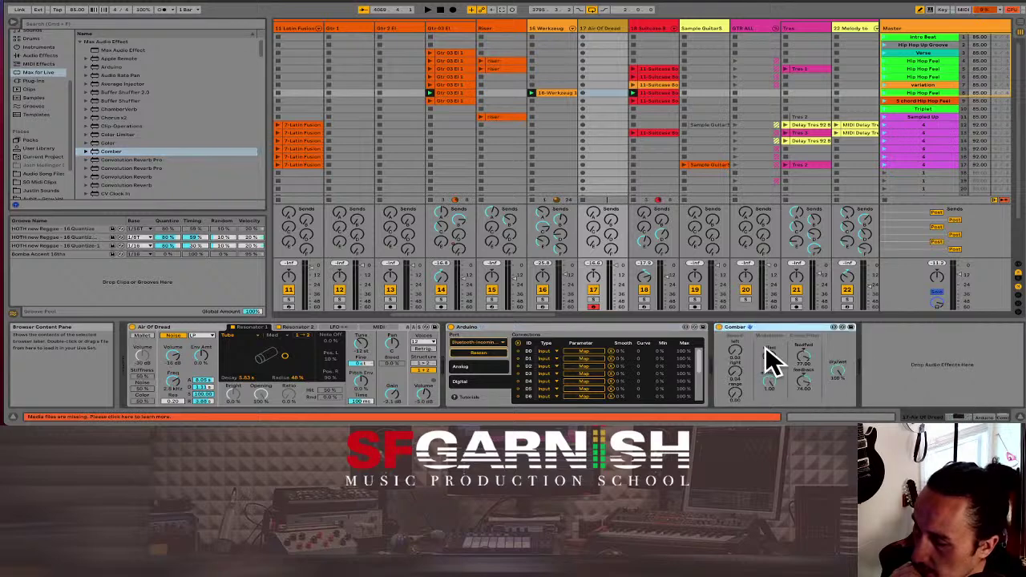
click(542, 328)
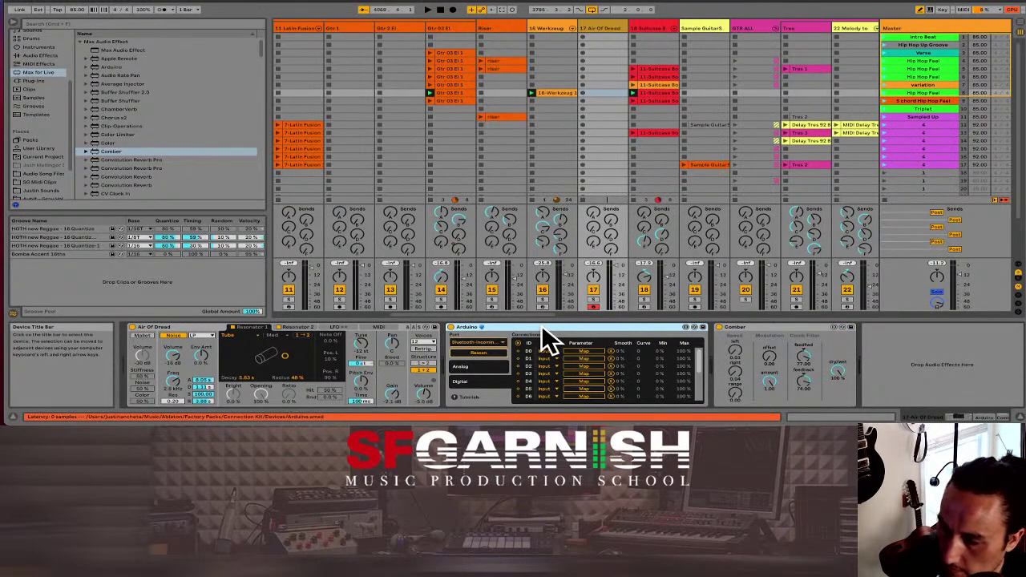
key(Delete)
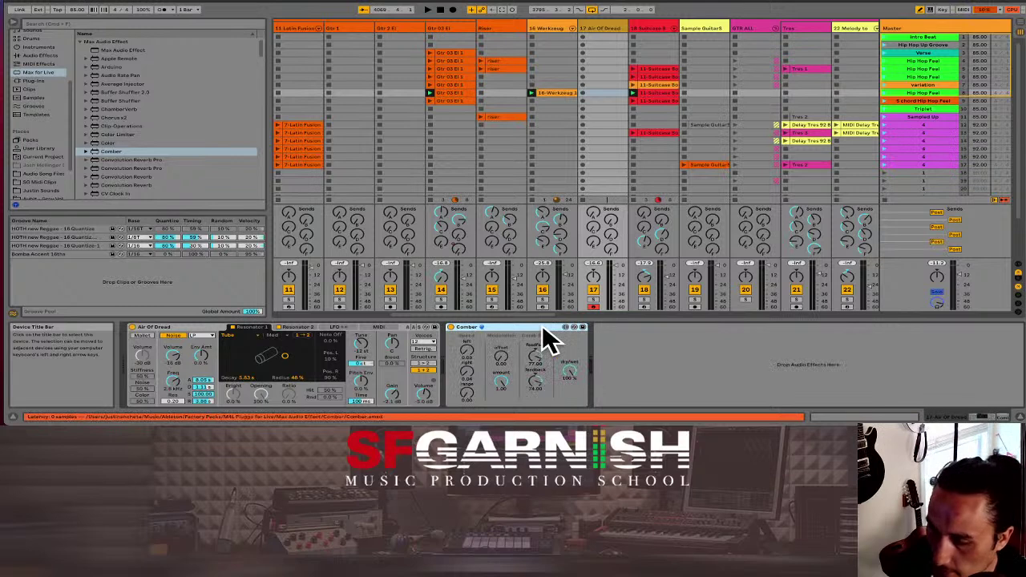
Step: Adjust Comber's speed, modulation and comb filter, with speed range about 0.18, offset 0.80 and amount 0.64, and compare the sound with Comber bypassed
click(502, 356)
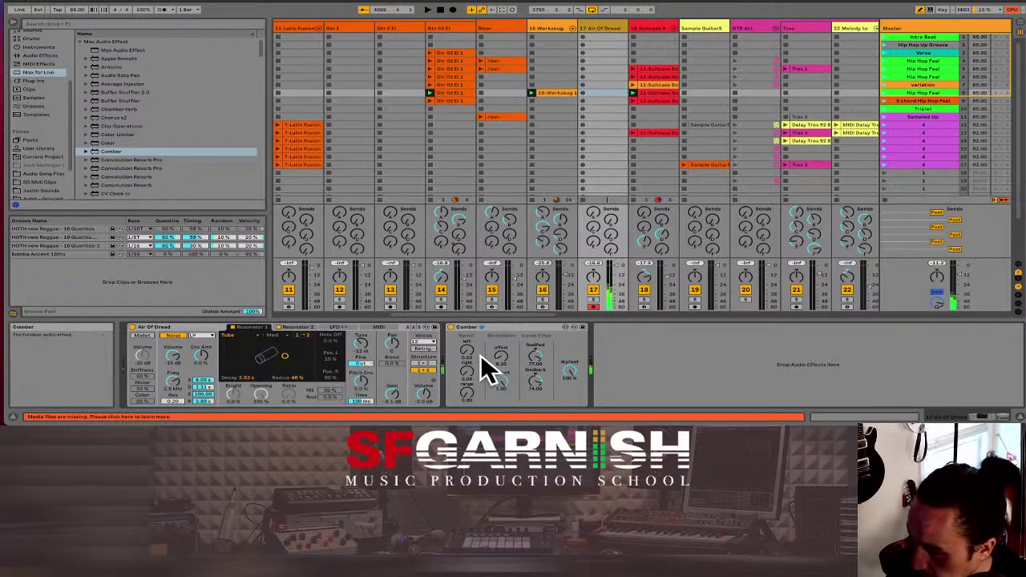
mouse_move(467, 351)
mouse_down()
mouse_move(468, 366)
mouse_move(467, 357)
mouse_up()
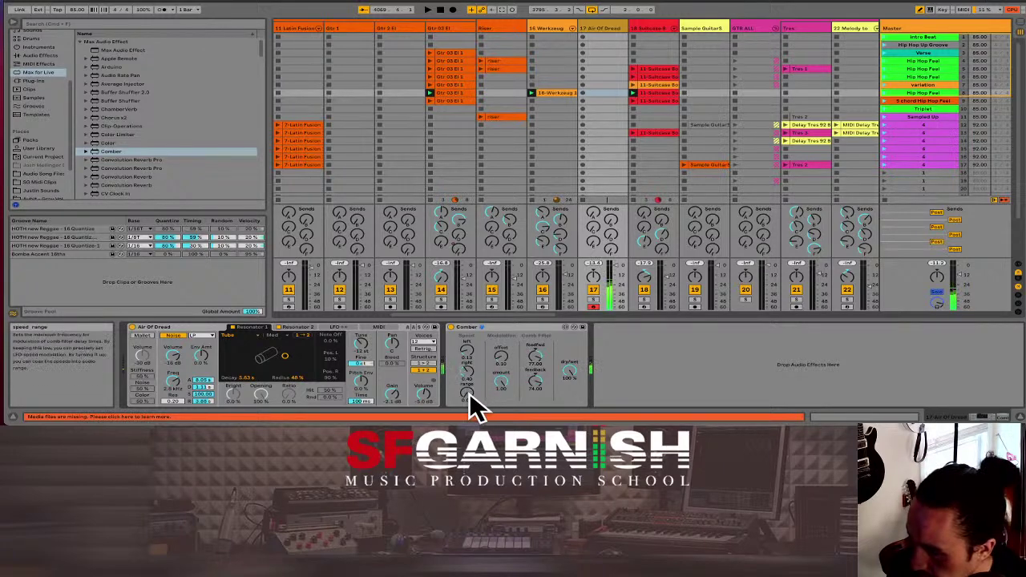
mouse_move(469, 392)
mouse_down()
mouse_move(469, 382)
mouse_move(469, 393)
mouse_up()
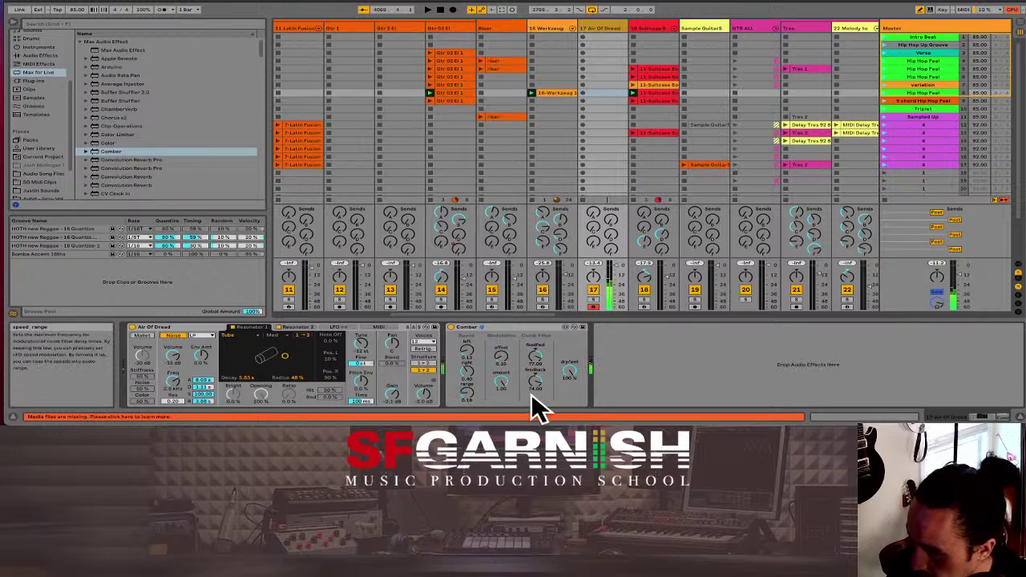
drag(537, 378, 561, 384)
drag(536, 354, 500, 393)
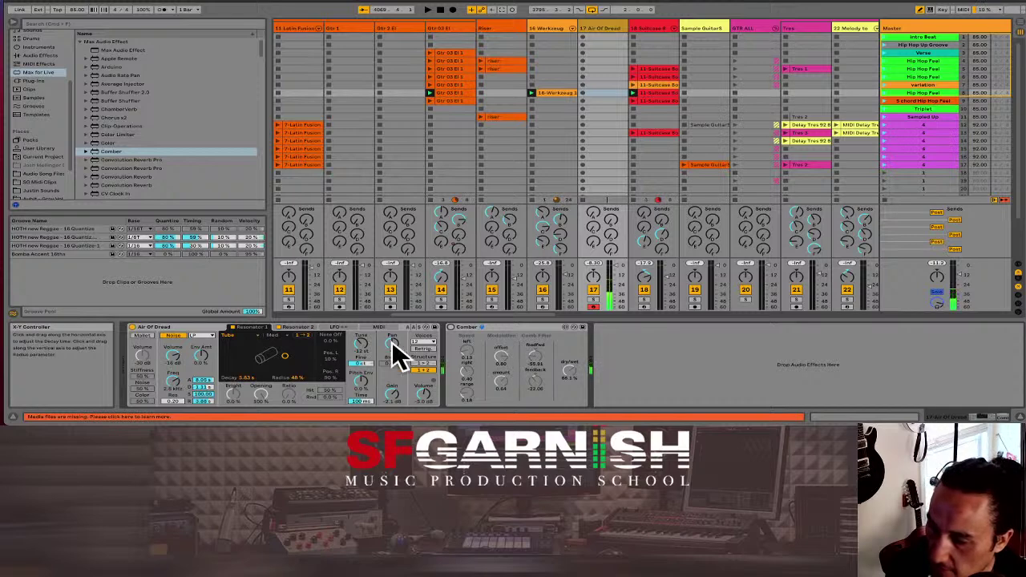
click(451, 328)
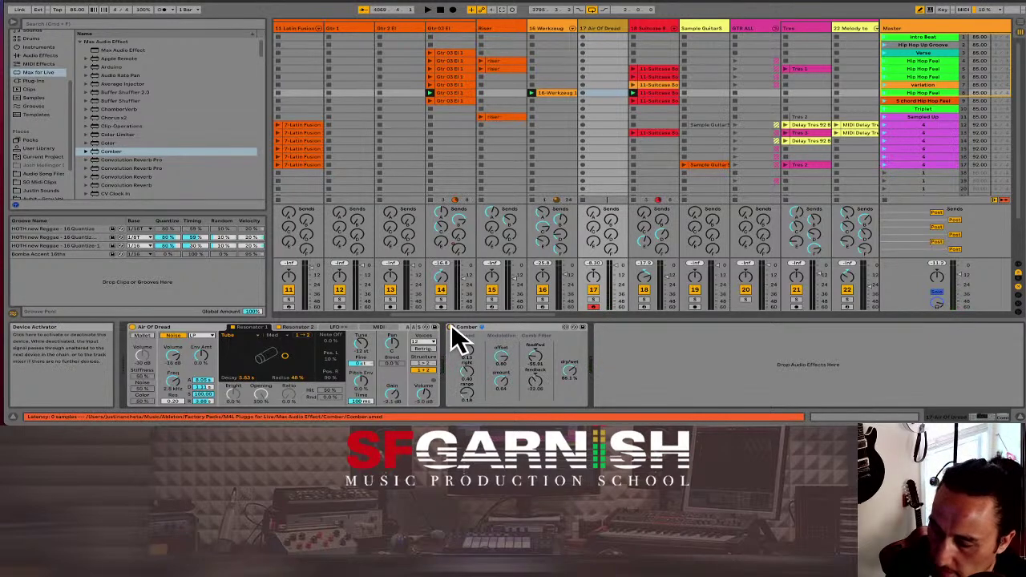
click(451, 328)
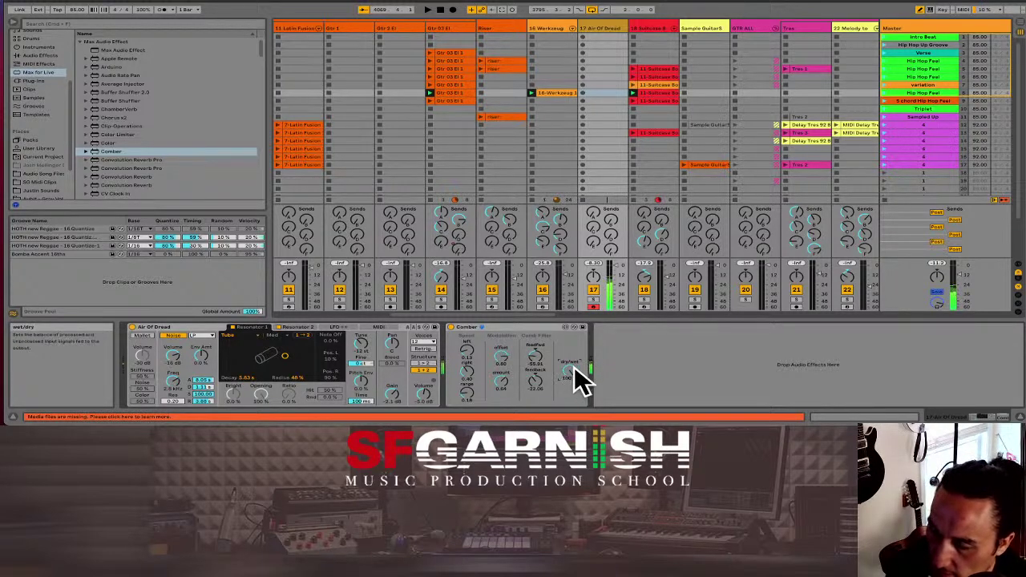
Step: Set Comber's feedfed to about -37.01 and its left and right speeds to about 0.24 and 0.40
drag(543, 366, 543, 353)
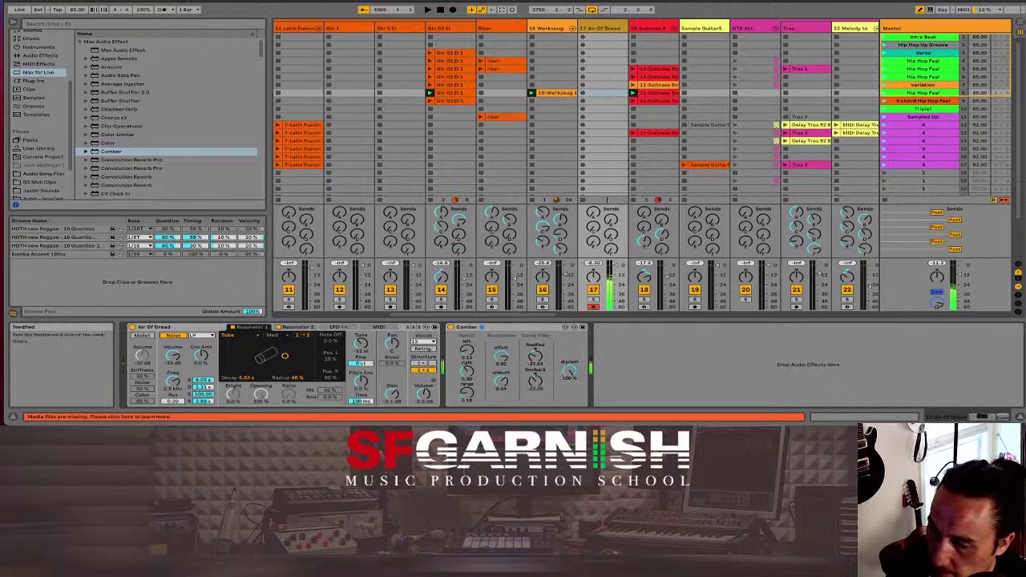
drag(469, 365, 469, 361)
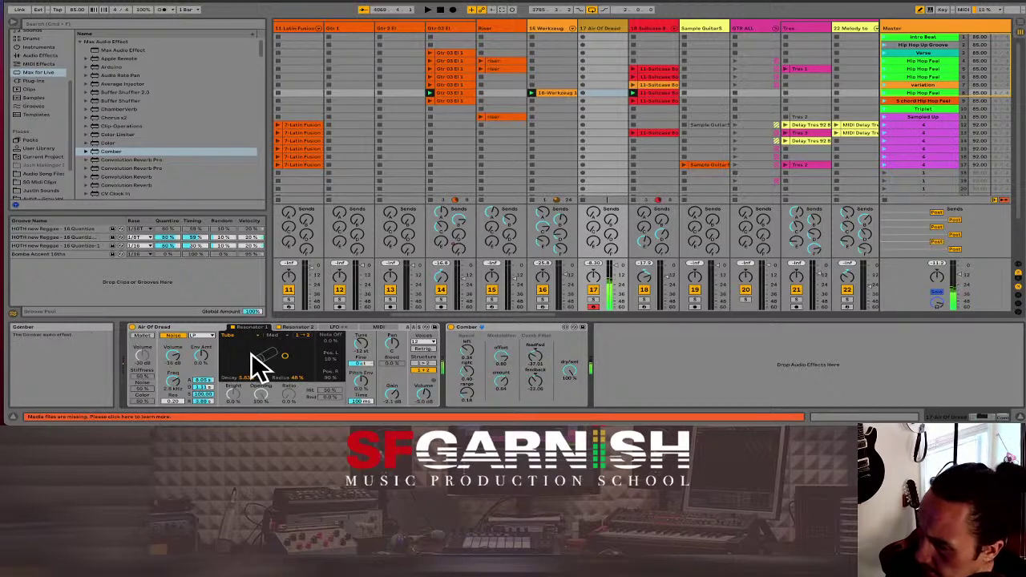
Step: Enable the Mallet exciter in Air Of Dread, raise its volume, and bring up the LFO settings
click(145, 336)
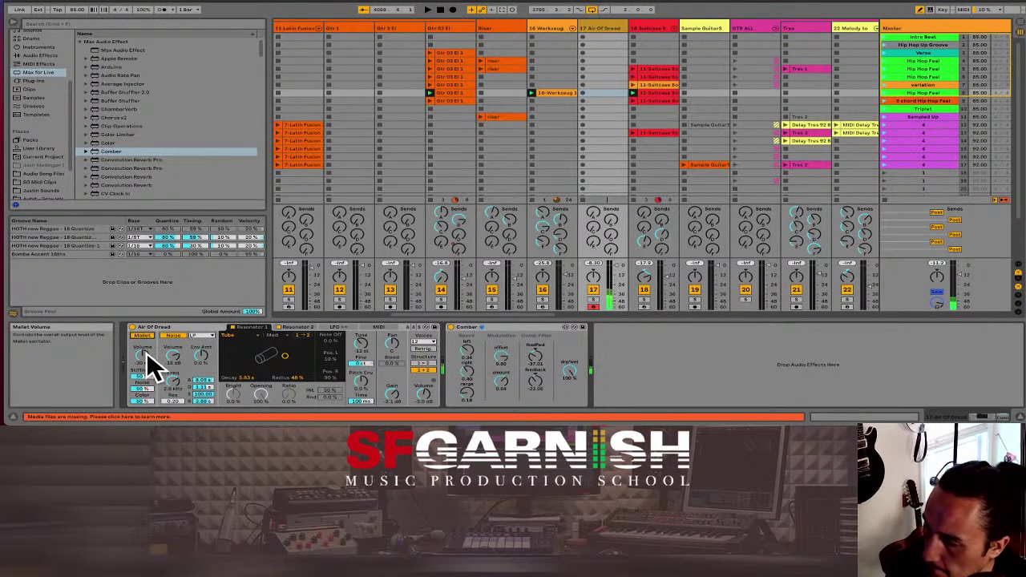
click(297, 328)
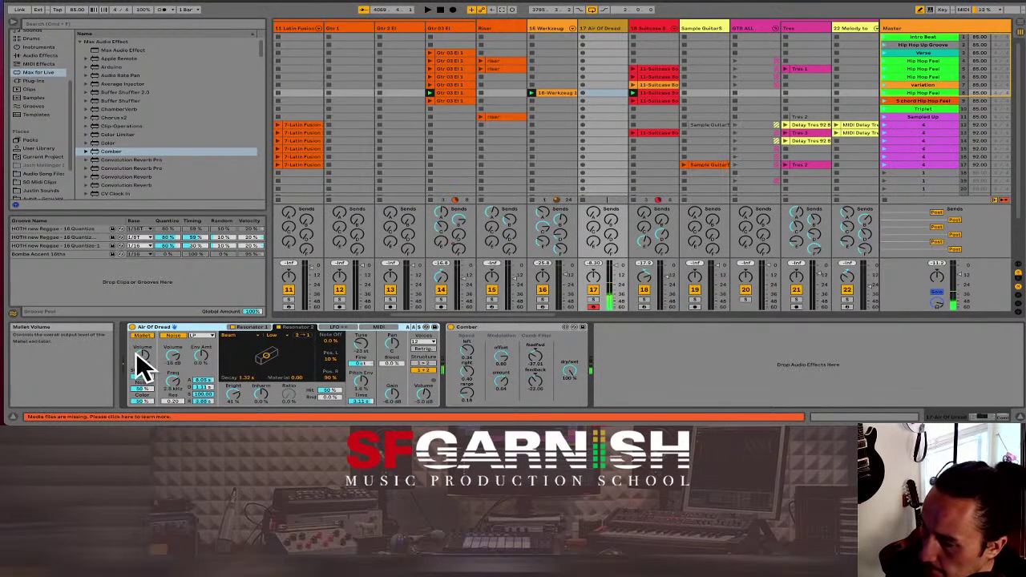
click(336, 329)
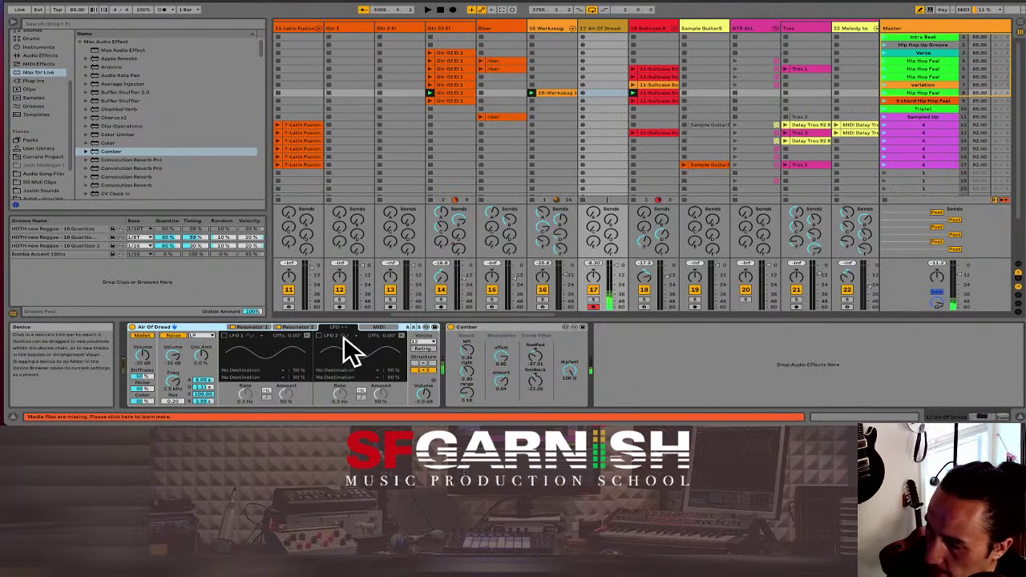
click(143, 356)
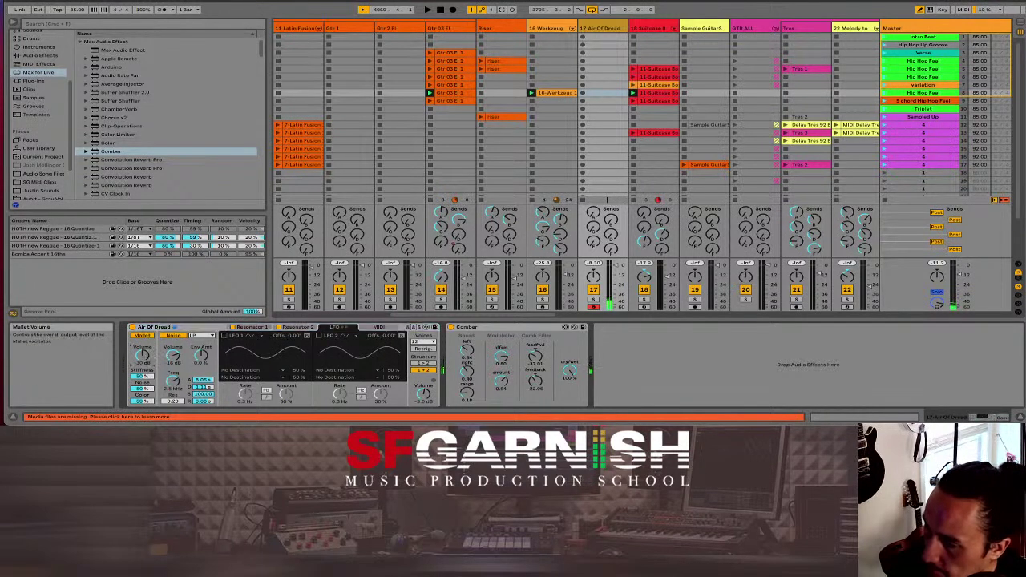
drag(143, 356, 143, 351)
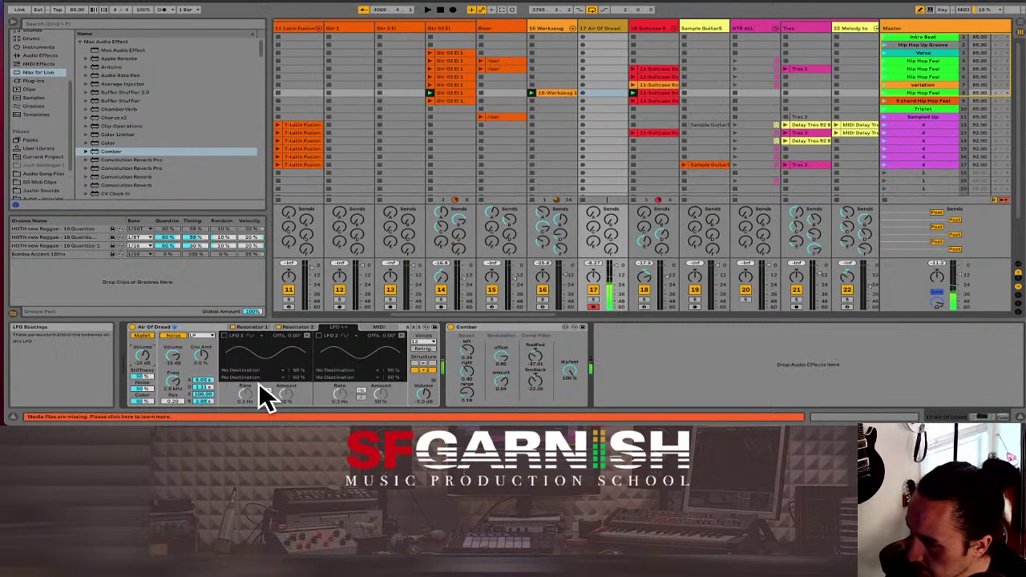
Step: Enable both LFOs and route LFO 1 to Res 2 Pipe Opening at 28% and LFO 1 Rate at 50%, with amount about 60%
click(225, 336)
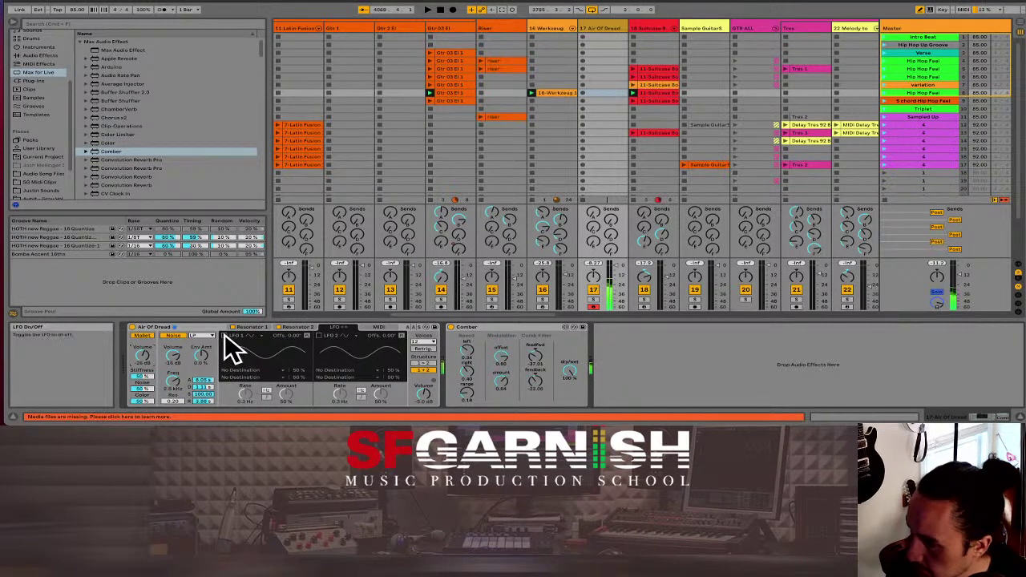
click(319, 334)
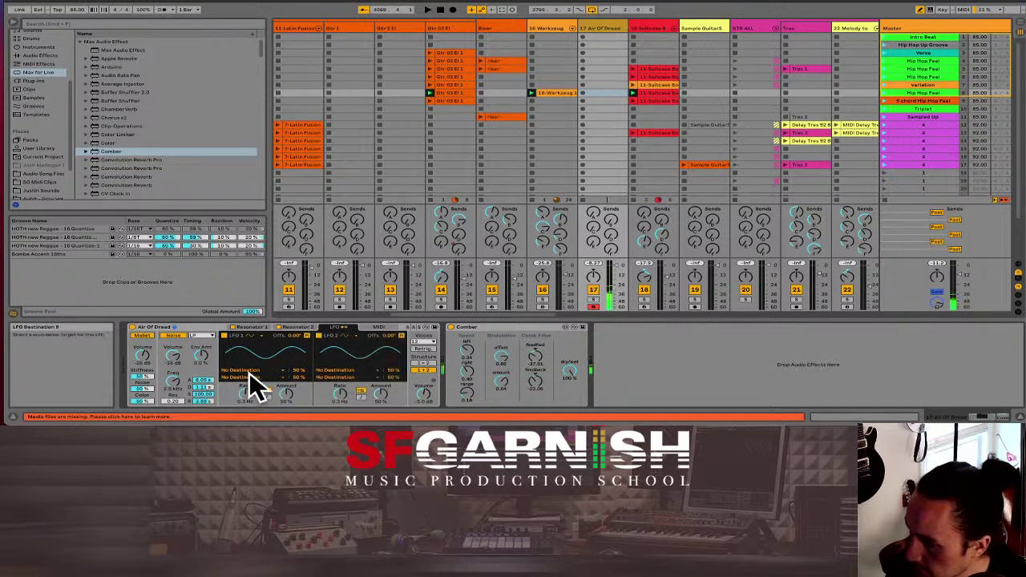
click(283, 370)
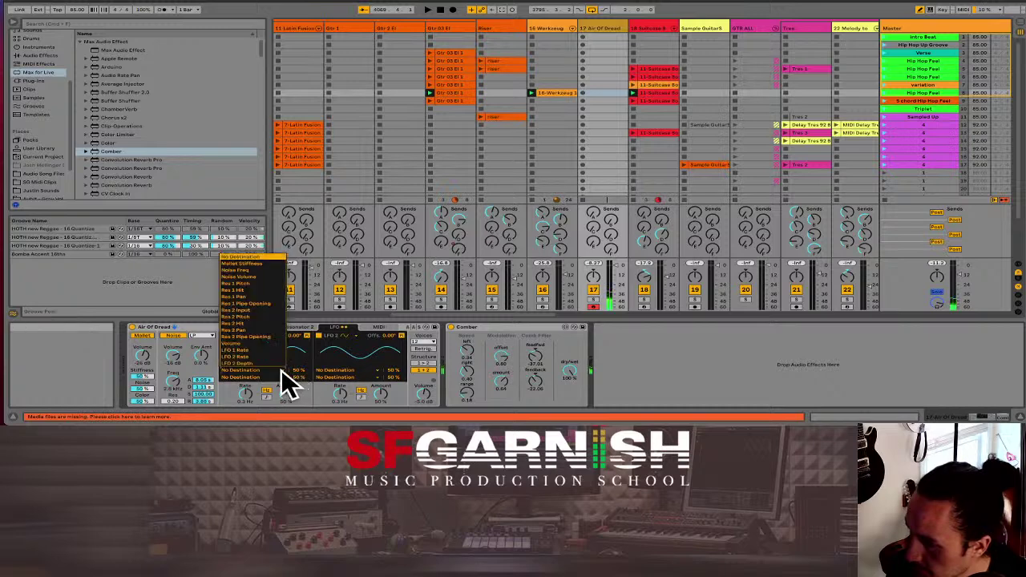
click(261, 337)
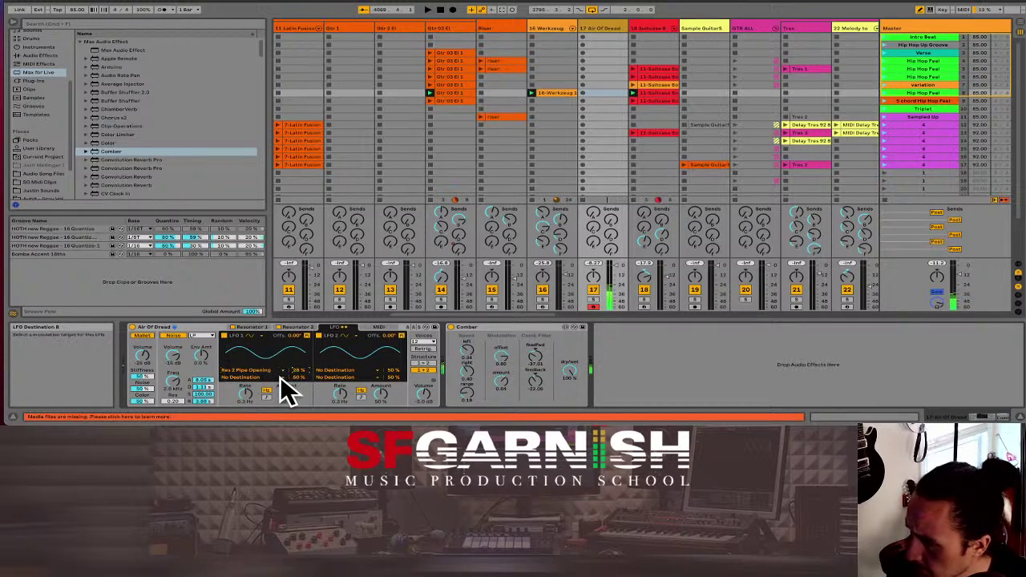
click(280, 376)
click(262, 360)
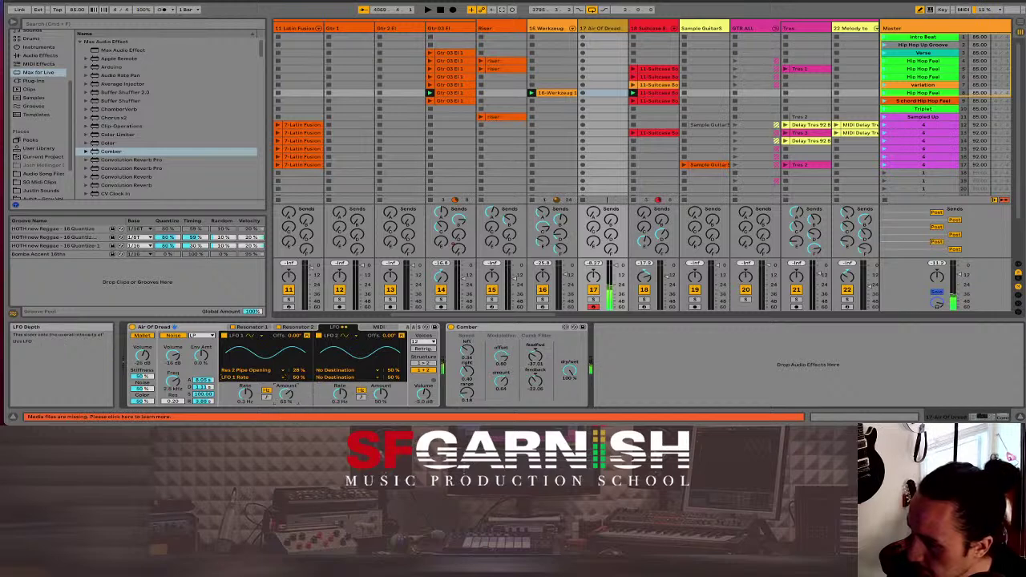
mouse_move(250, 395)
mouse_down()
mouse_move(250, 357)
mouse_move(250, 395)
mouse_up()
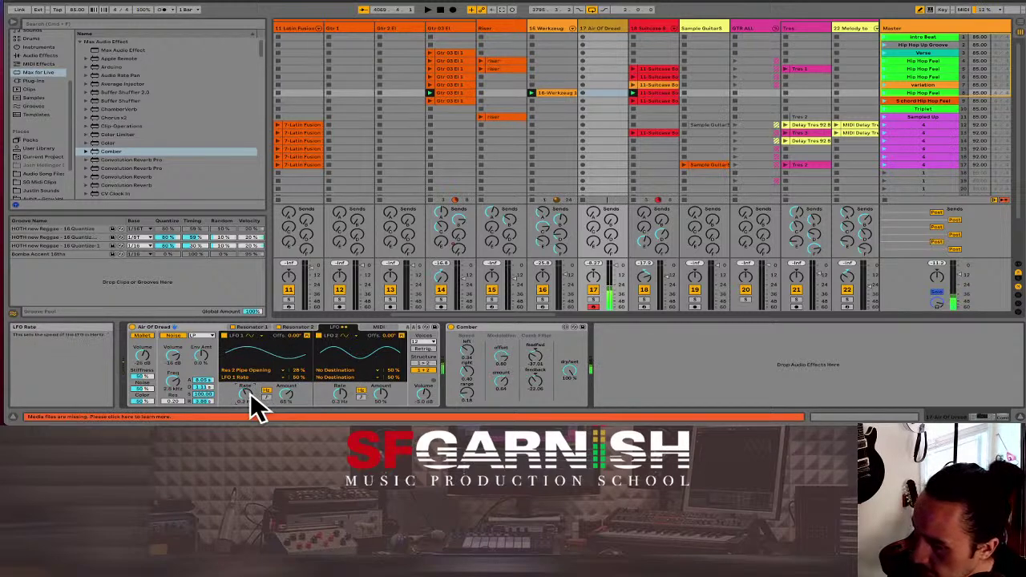
Step: Route the instrument's pitch bend to Mallet Stiffness and sweep the modulation amount from 100% down to -100%
click(374, 327)
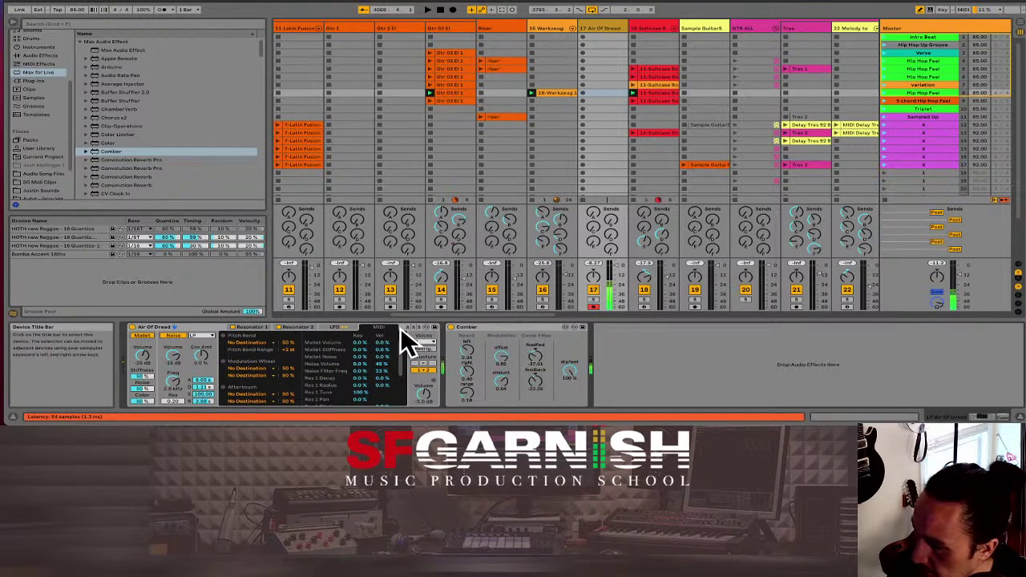
click(246, 342)
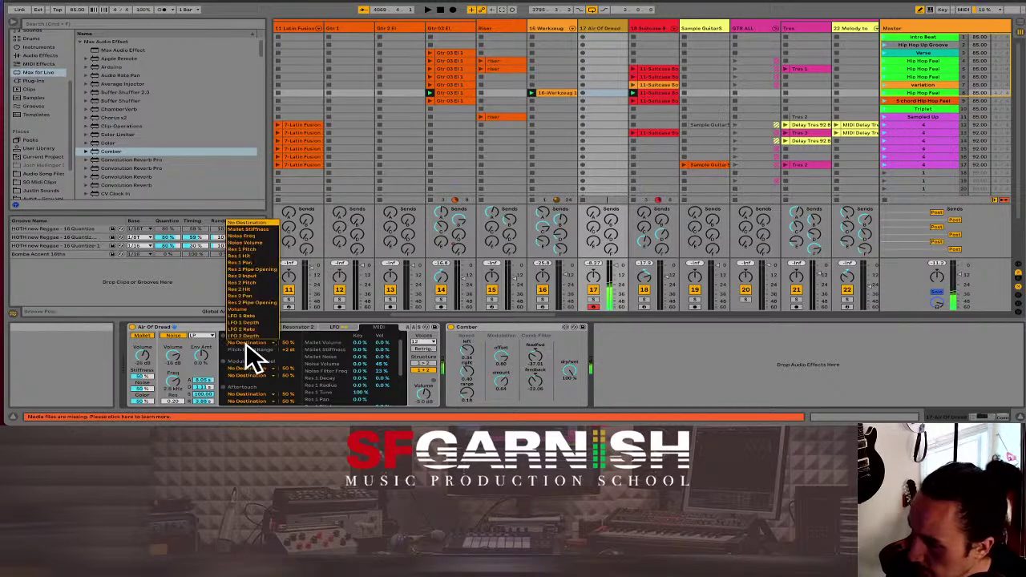
click(260, 230)
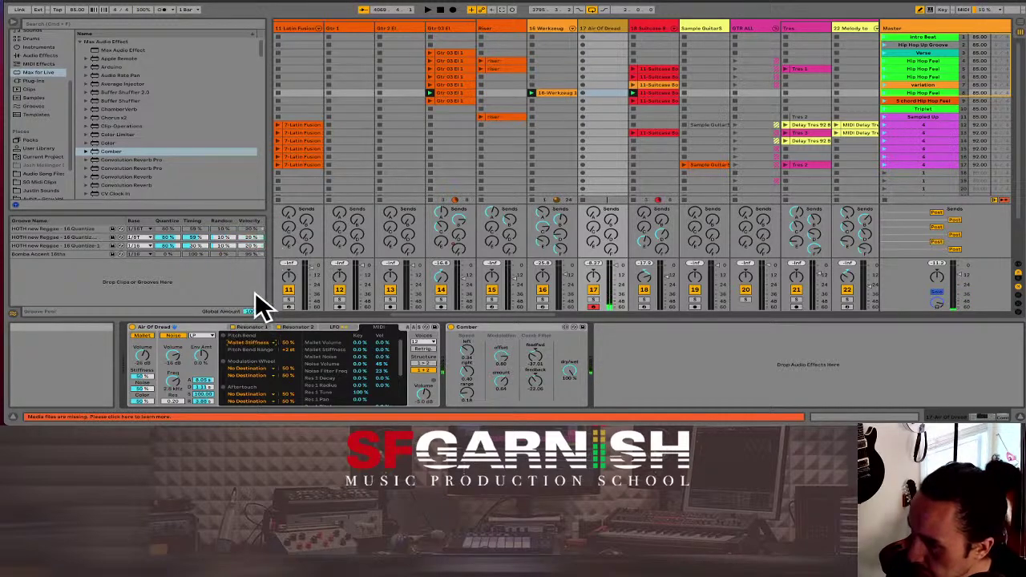
click(286, 344)
drag(286, 343, 285, 341)
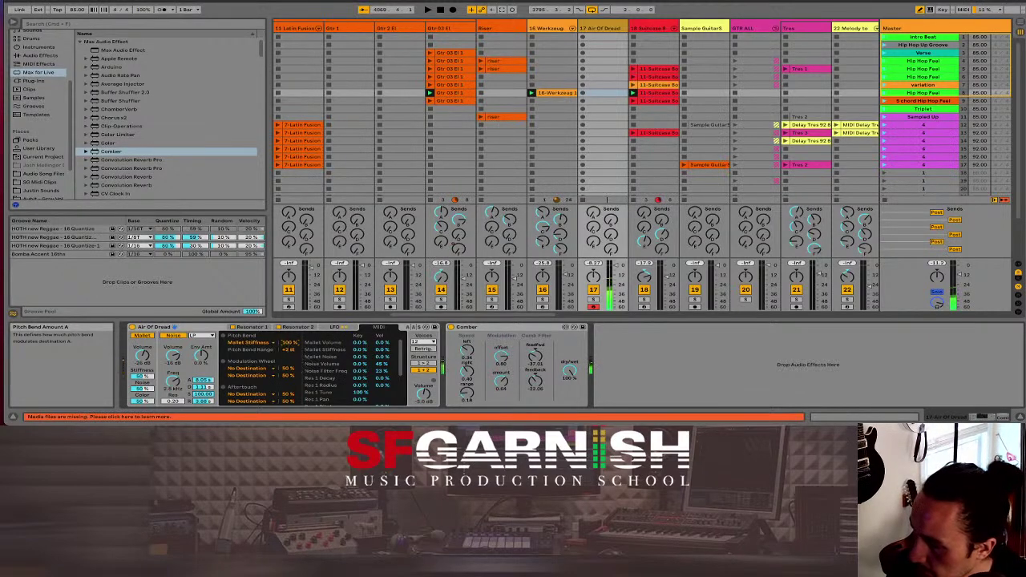
drag(286, 343, 285, 353)
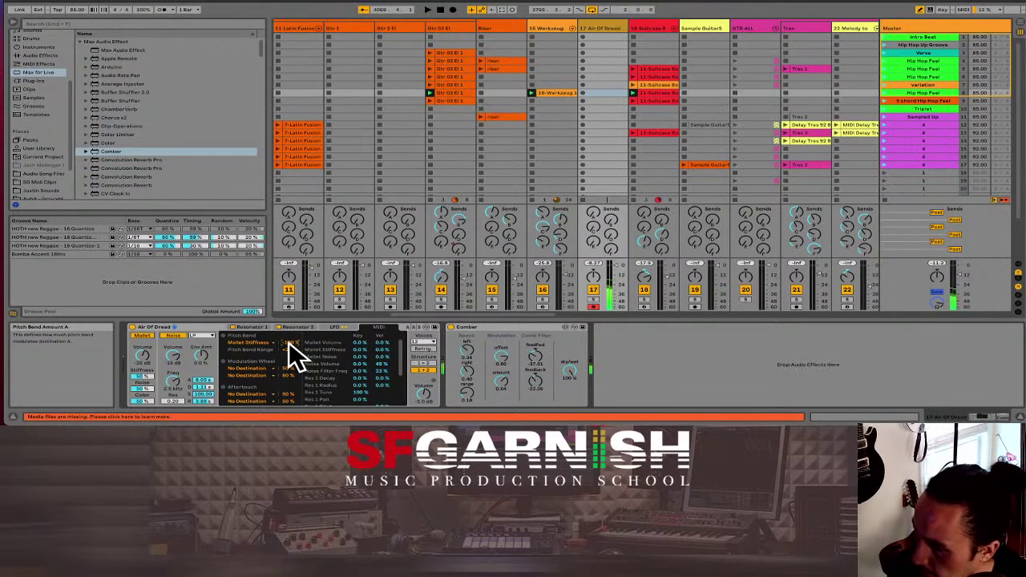
Step: Set Resonator 1's pitch envelope to about -7.9%, Tune to -12 st and Fine to 7 ct
click(255, 325)
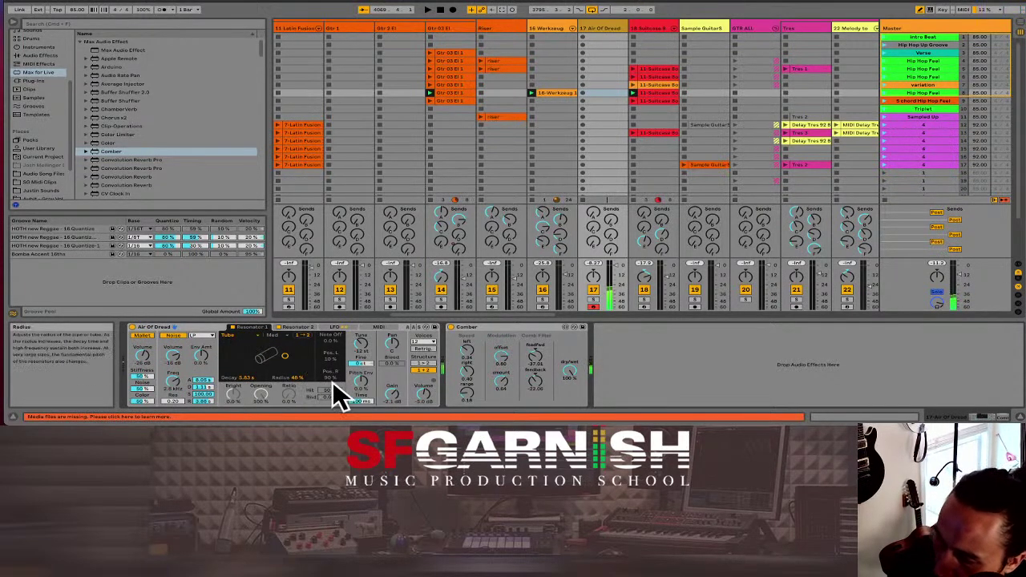
click(359, 382)
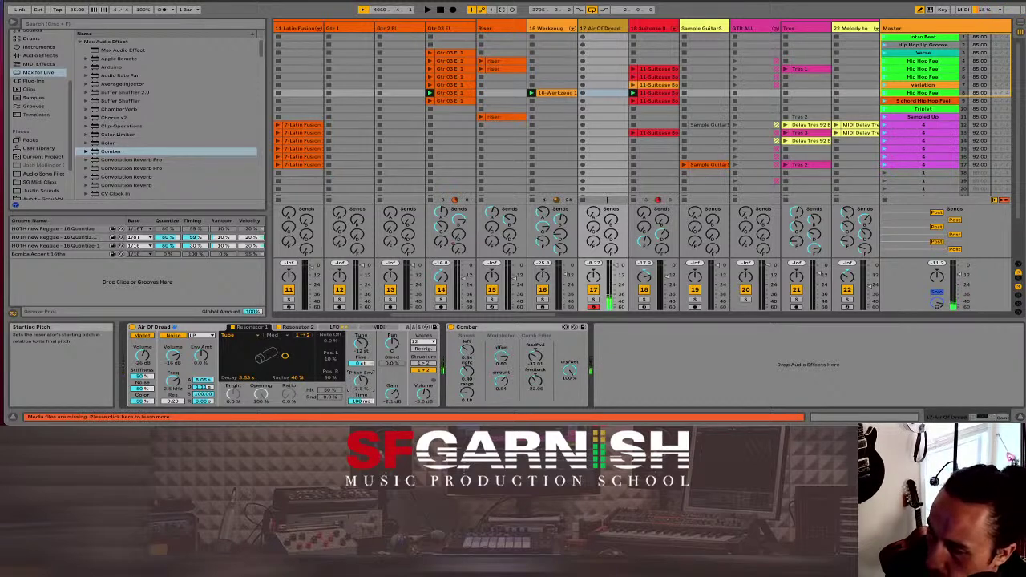
drag(363, 350, 363, 373)
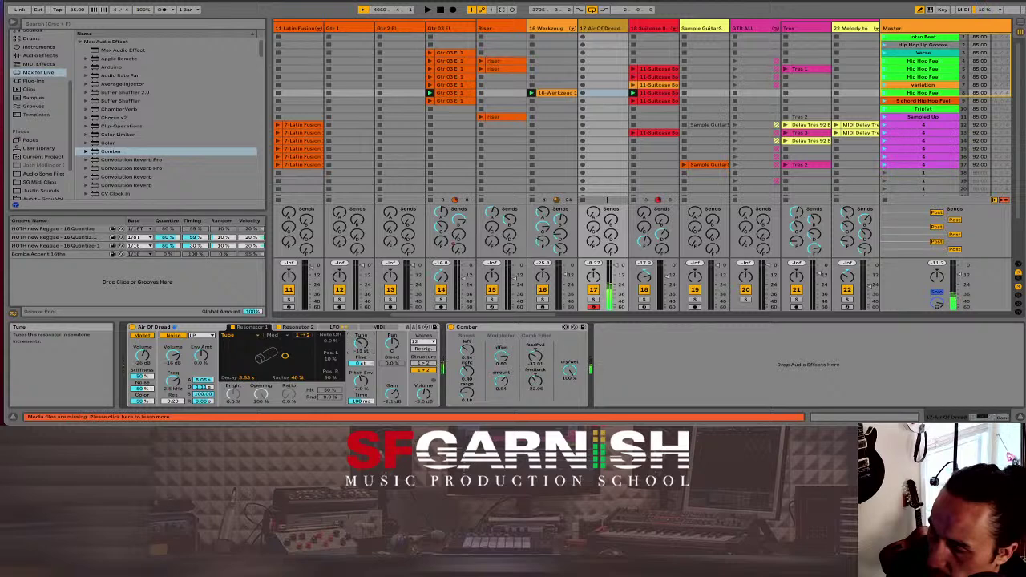
drag(362, 343, 362, 351)
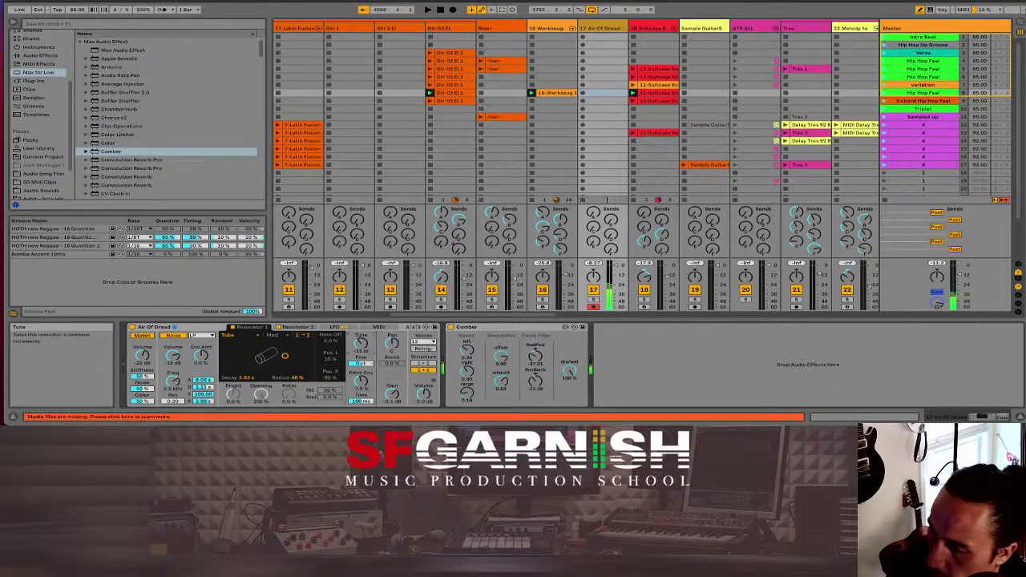
mouse_move(360, 343)
mouse_down()
mouse_move(362, 356)
mouse_move(361, 336)
mouse_up()
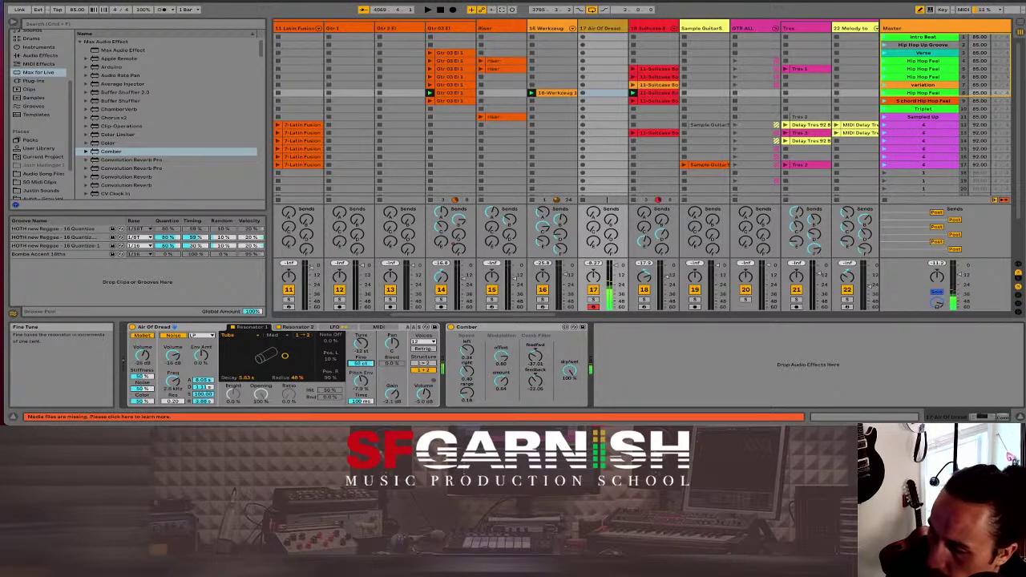
mouse_move(361, 365)
mouse_down()
mouse_move(361, 397)
mouse_move(361, 374)
mouse_up()
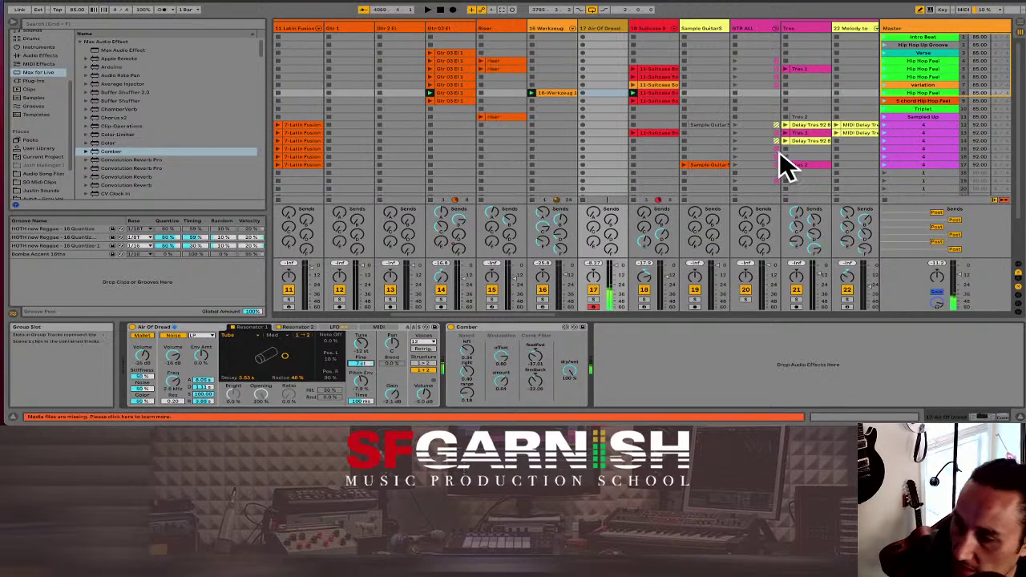
Step: Launch the Hip Hop Feel scene in row 8 and retune Air Of Dread's Resonator 1 to -13 st against it
click(882, 92)
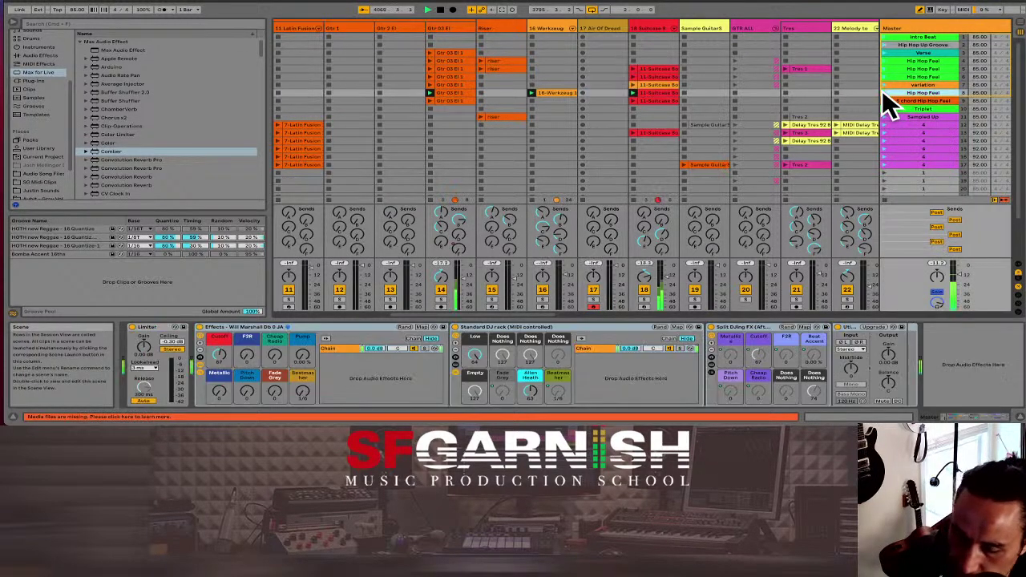
click(655, 30)
click(592, 29)
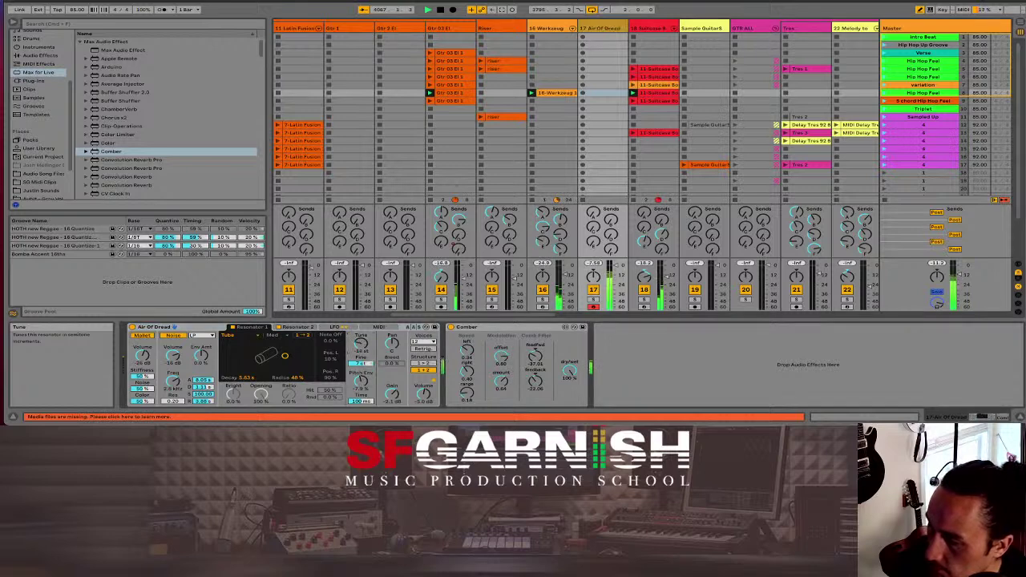
mouse_move(363, 343)
mouse_down()
mouse_move(363, 312)
mouse_move(362, 345)
mouse_up()
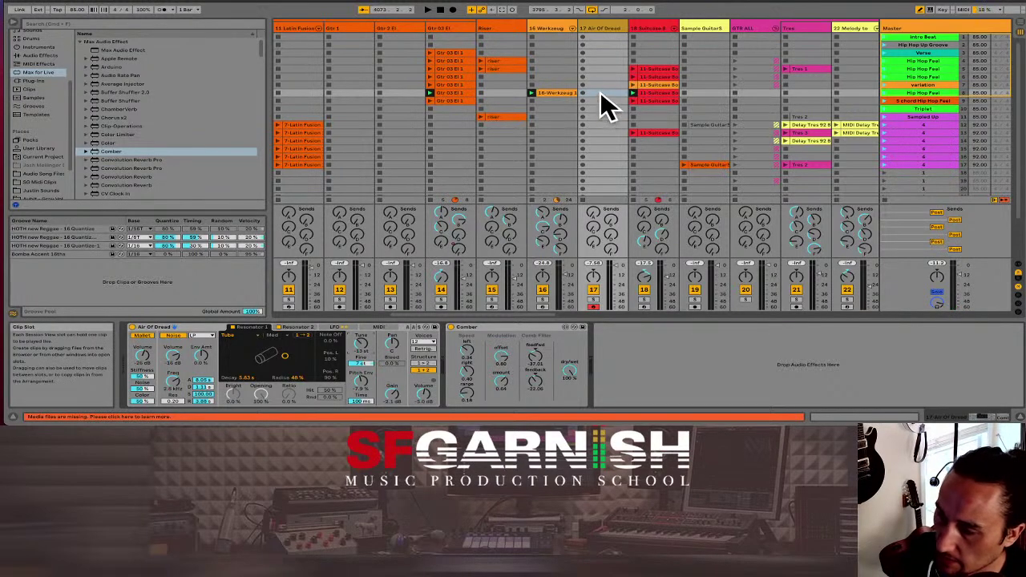
Step: Copy the 16-Werkzeug 1 clip to the Air Of Dread track in the same scene and move its E4 note near the clip's end
click(557, 92)
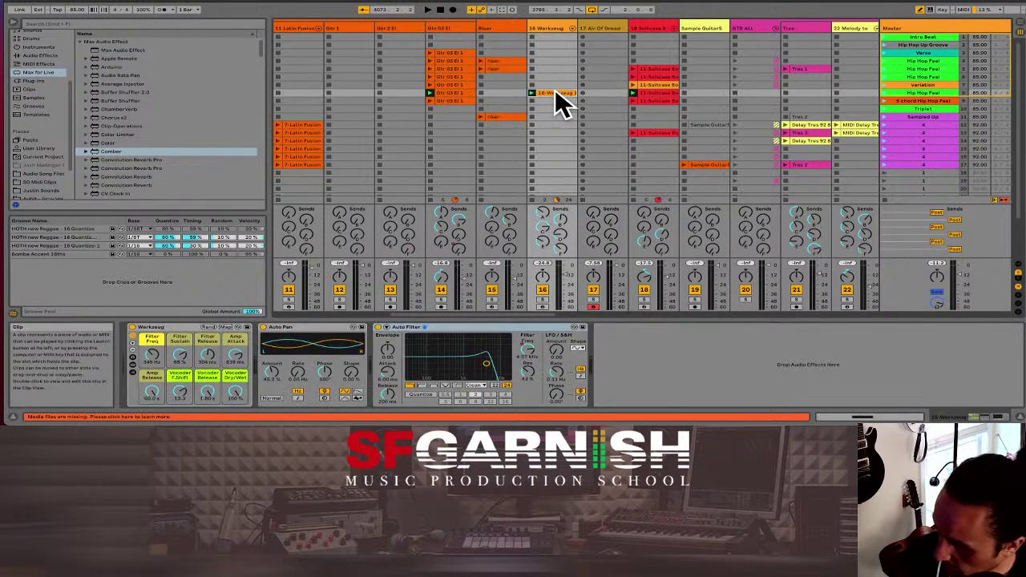
drag(556, 92, 595, 92)
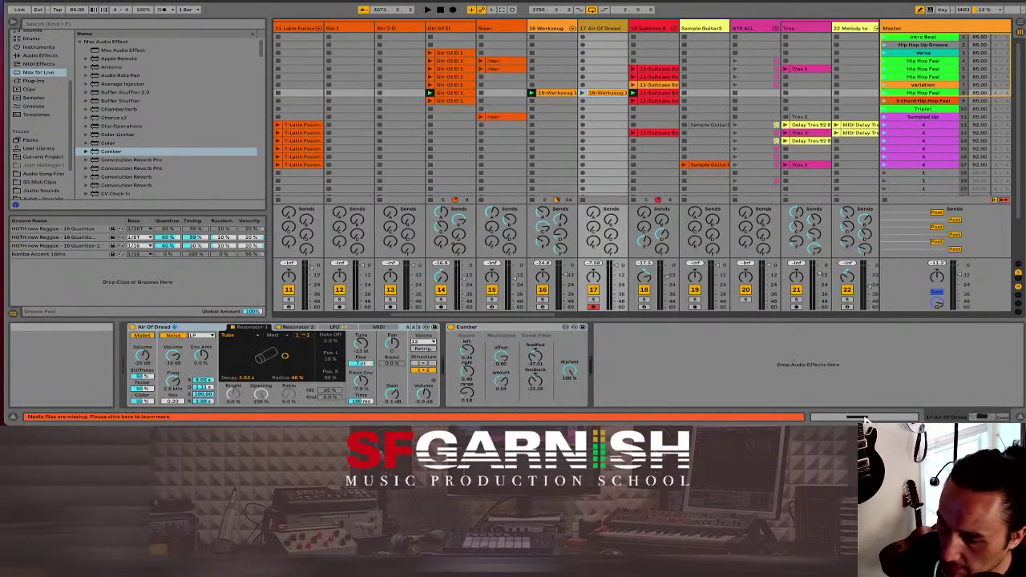
key(shift+Tab)
click(619, 353)
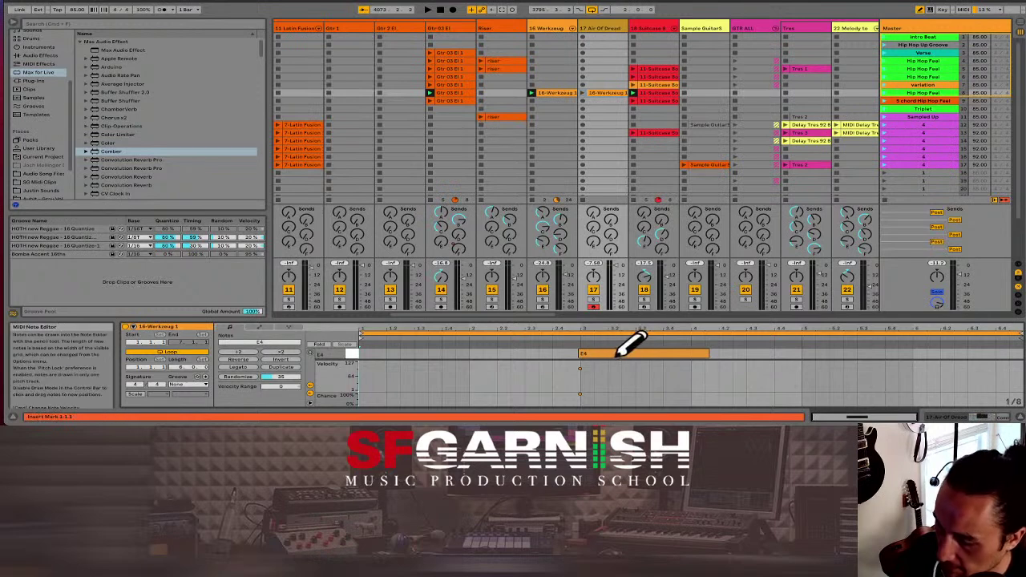
key(b)
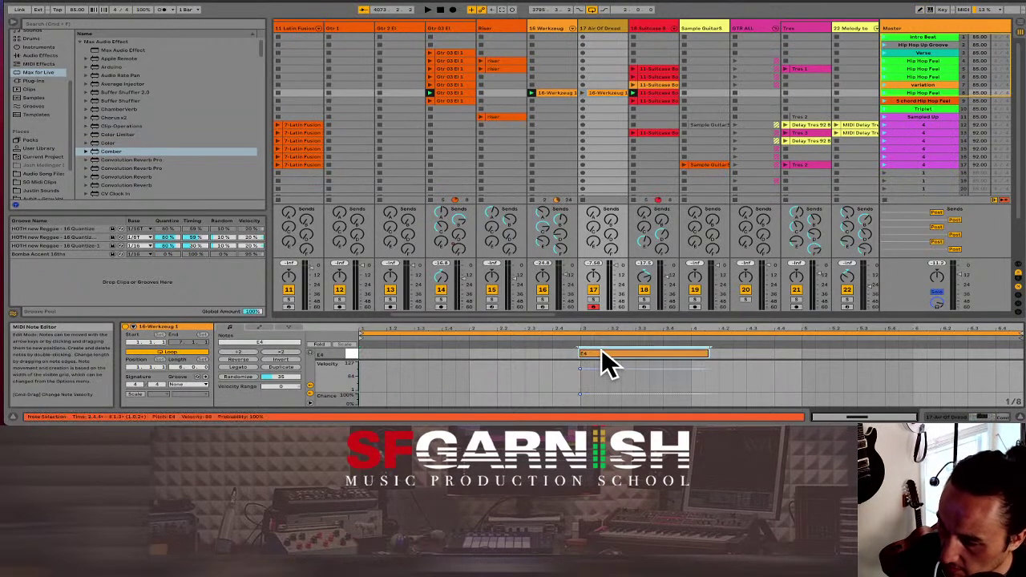
mouse_move(601, 350)
mouse_down()
mouse_move(920, 352)
mouse_move(895, 352)
mouse_up()
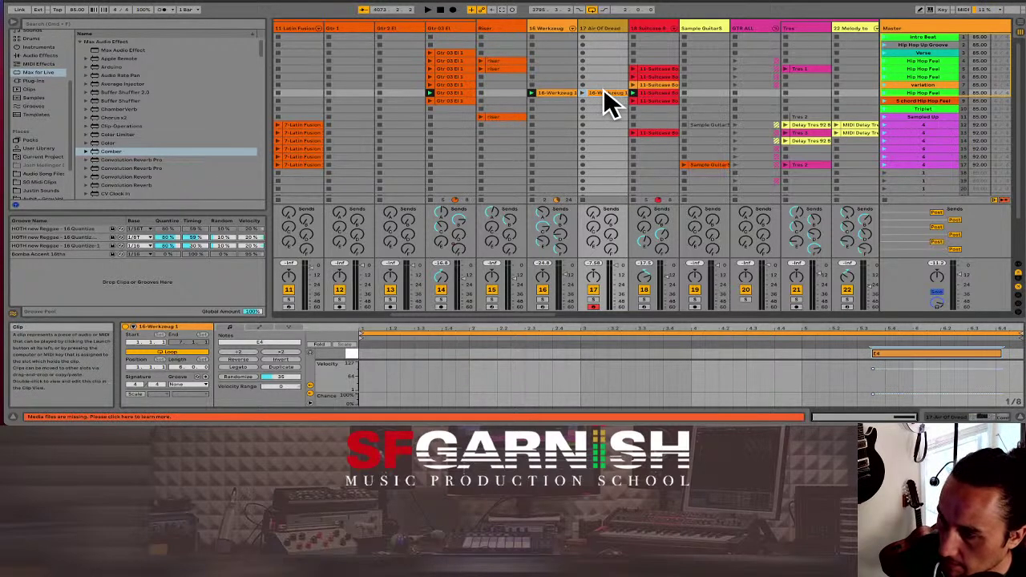
Step: Return to the Air Of Dread track's devices and check the automation options for Resonator 1's Tune
click(978, 416)
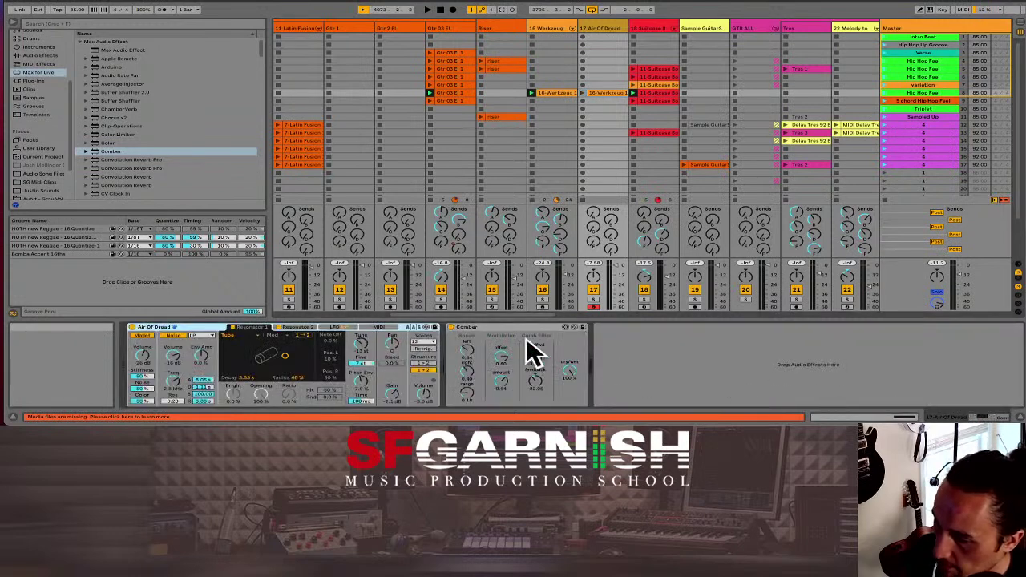
right_click(366, 343)
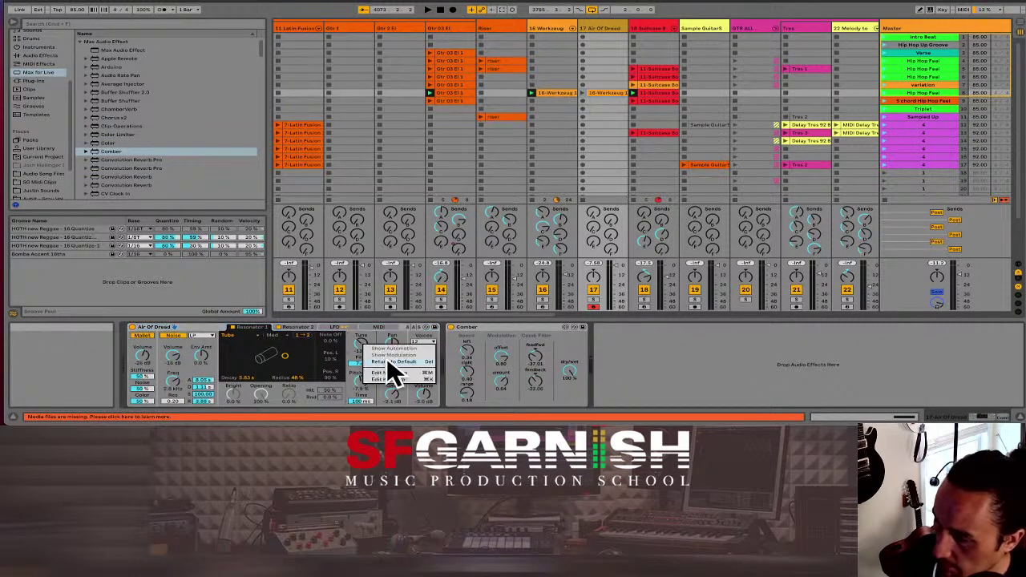
click(355, 355)
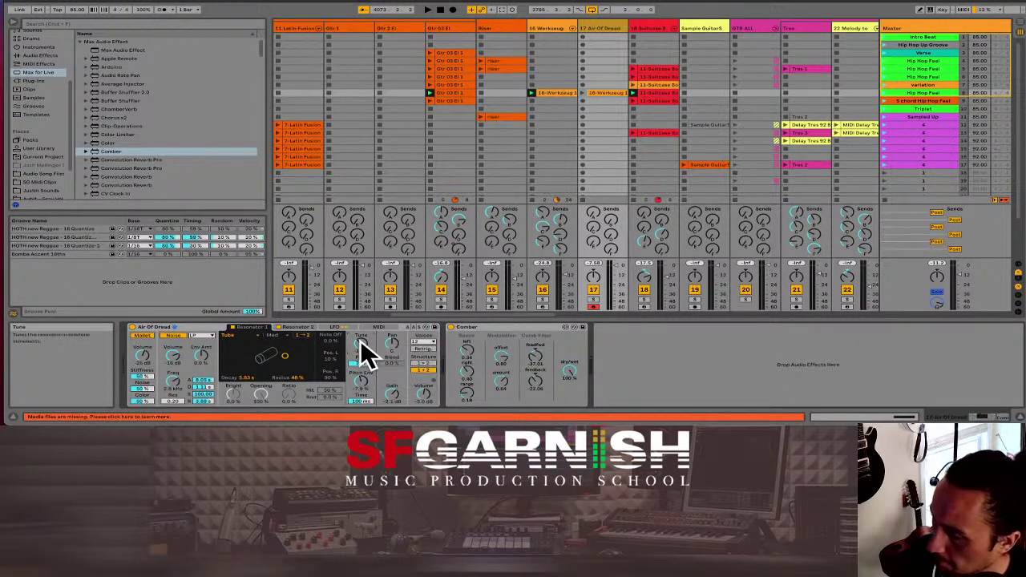
Step: Draw a freehand hump in bar 6 of the 16-Werkzeug 1 clip's Resonator 1 Tune automation, rising again at the clip's end
click(835, 418)
click(257, 327)
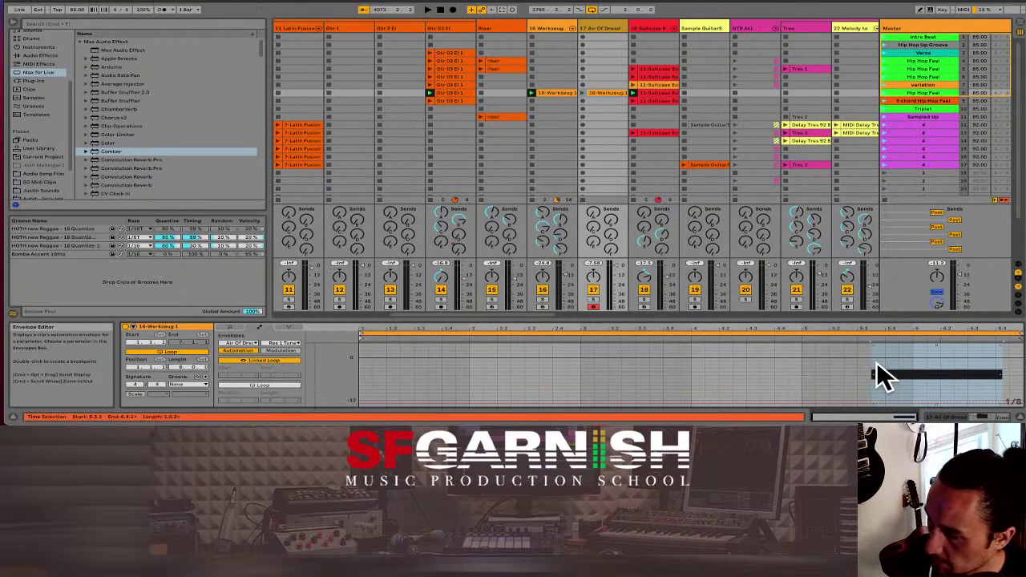
click(970, 414)
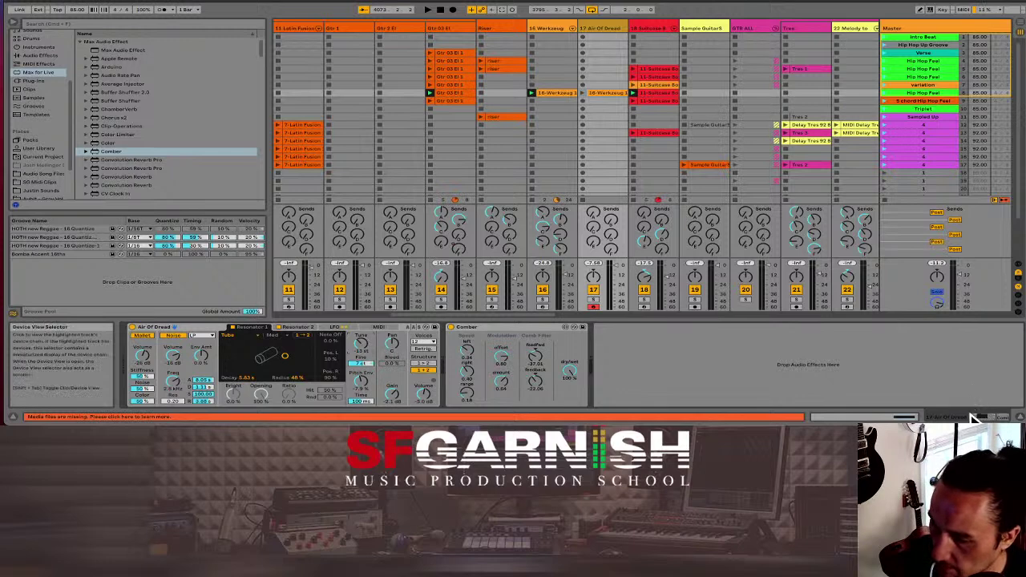
click(882, 415)
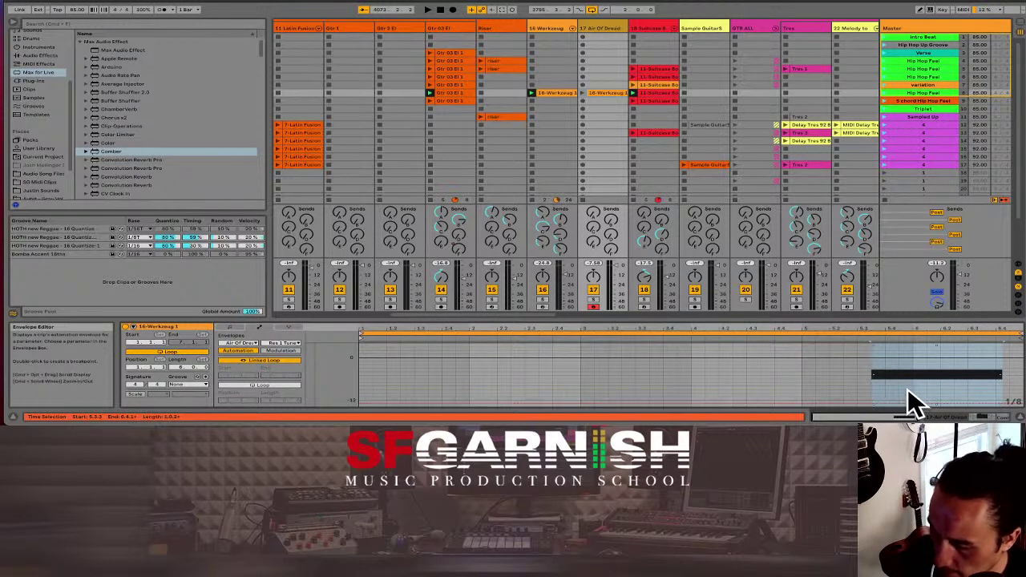
key(b)
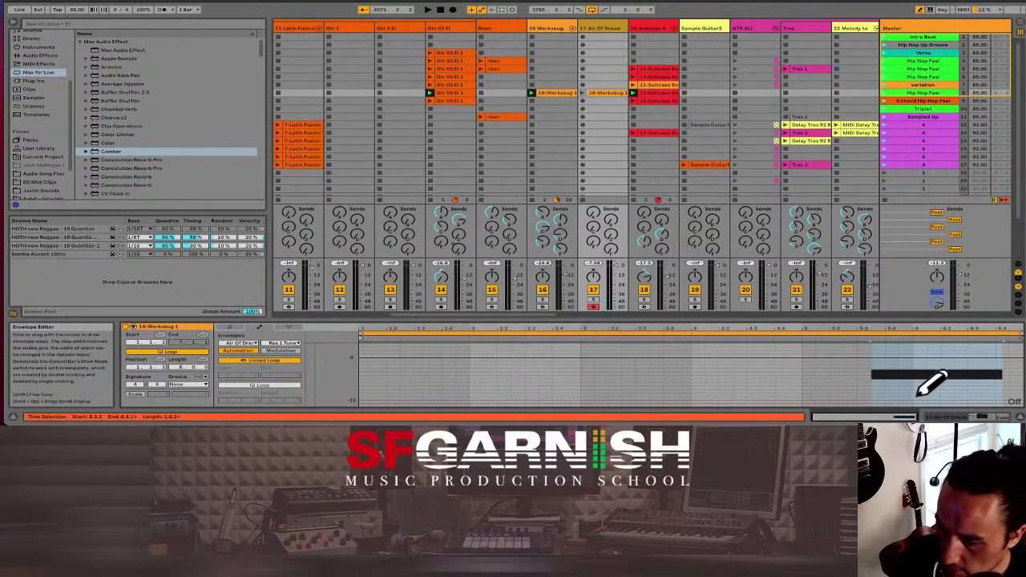
mouse_move(923, 393)
mouse_down()
mouse_move(953, 367)
mouse_move(976, 385)
mouse_move(927, 398)
mouse_move(945, 374)
mouse_up()
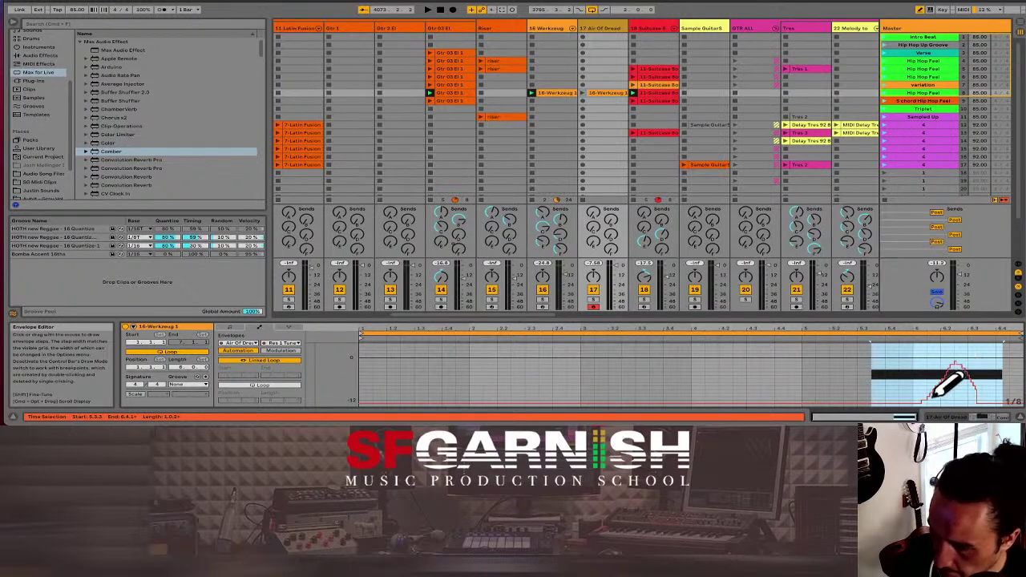
drag(924, 399, 957, 361)
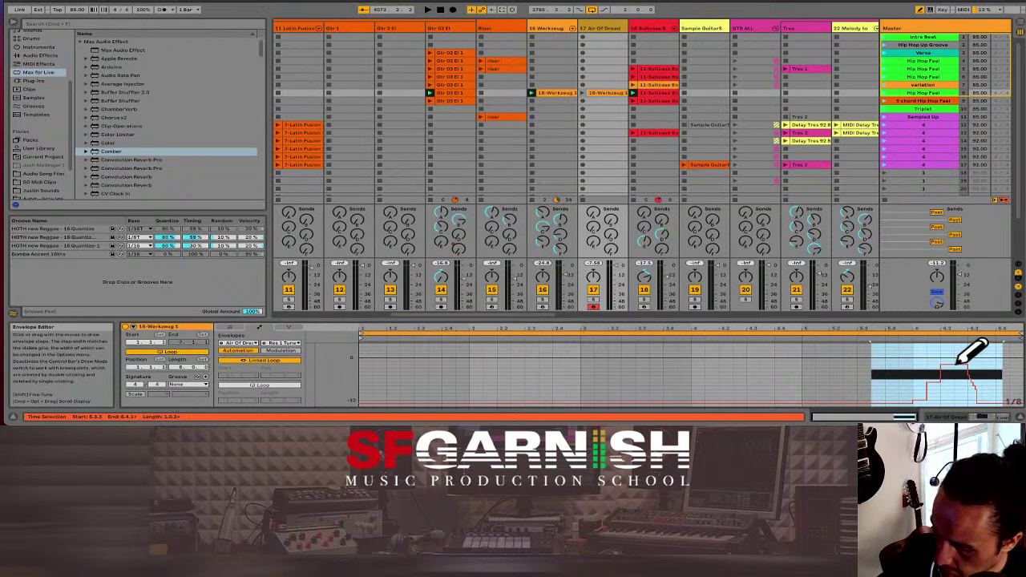
mouse_move(959, 362)
mouse_down()
mouse_move(938, 391)
mouse_move(973, 356)
mouse_move(1000, 389)
mouse_move(1017, 392)
mouse_up()
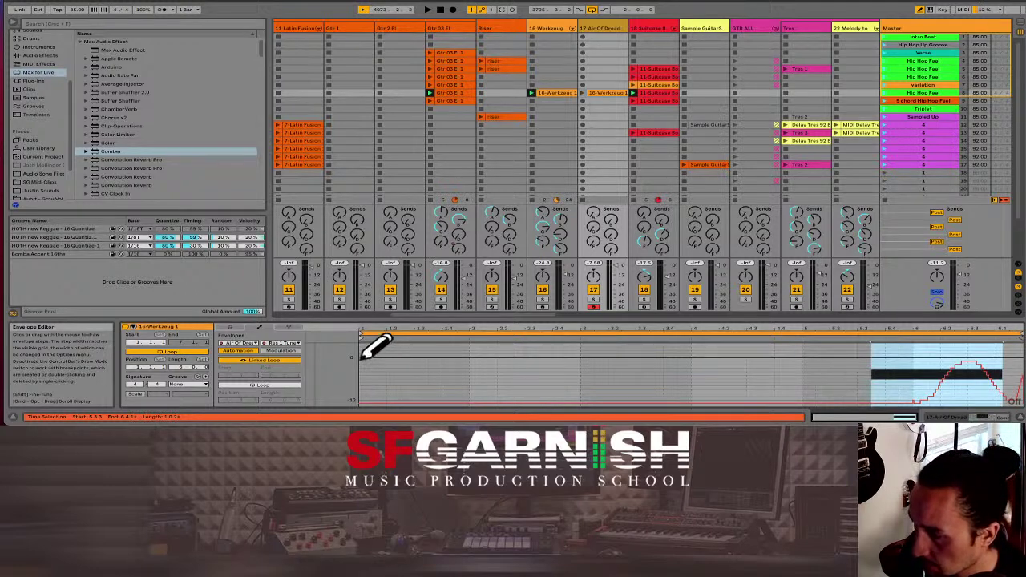
Step: Enlarge the envelope editor and draw a wavy Resonator 1 Tune curve through bars 1 to 5, between about 0 and -19 st
mouse_move(362, 356)
mouse_down()
mouse_move(393, 399)
mouse_move(422, 349)
mouse_move(469, 402)
mouse_move(543, 376)
mouse_move(598, 377)
mouse_move(746, 410)
mouse_up()
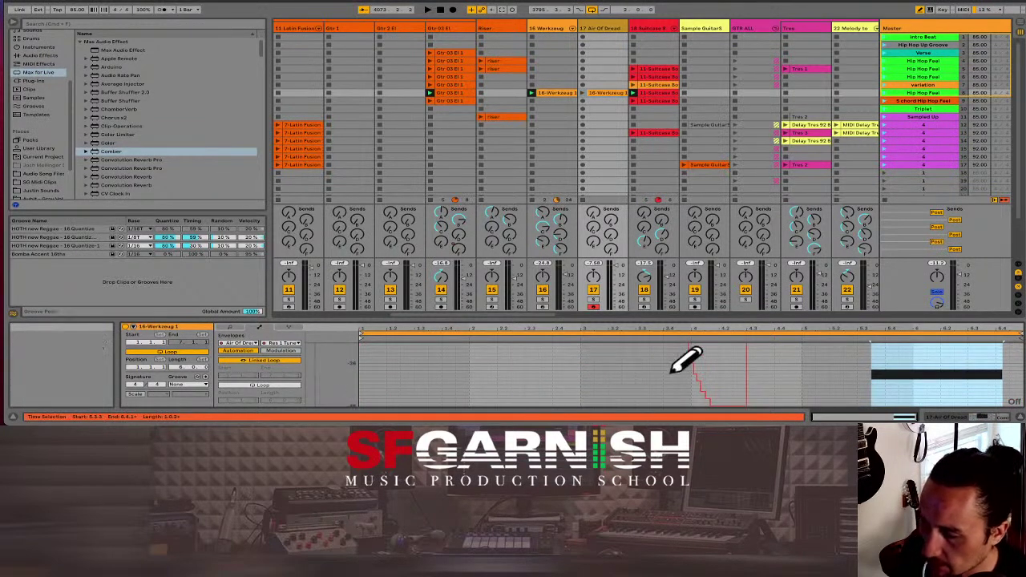
scroll(671, 374, up, 3)
scroll(837, 370, up, 3)
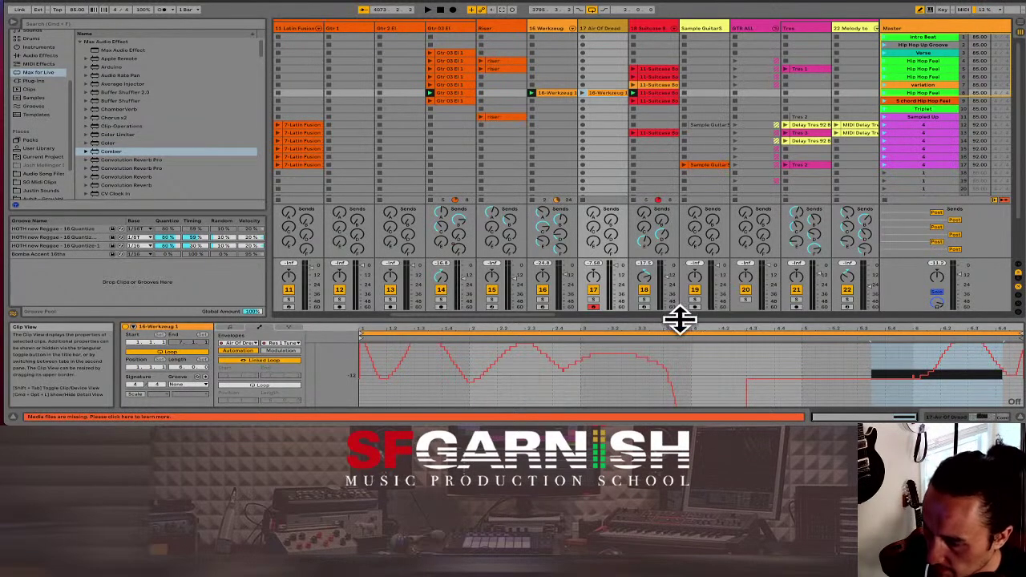
drag(680, 319, 639, 137)
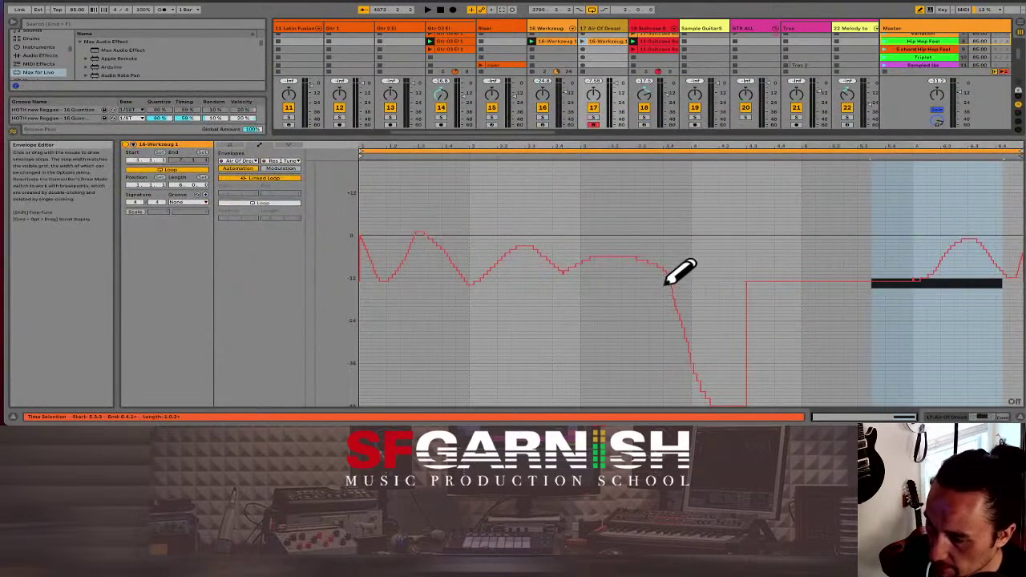
mouse_move(668, 275)
mouse_down()
mouse_move(756, 295)
mouse_move(788, 263)
mouse_move(850, 285)
mouse_up()
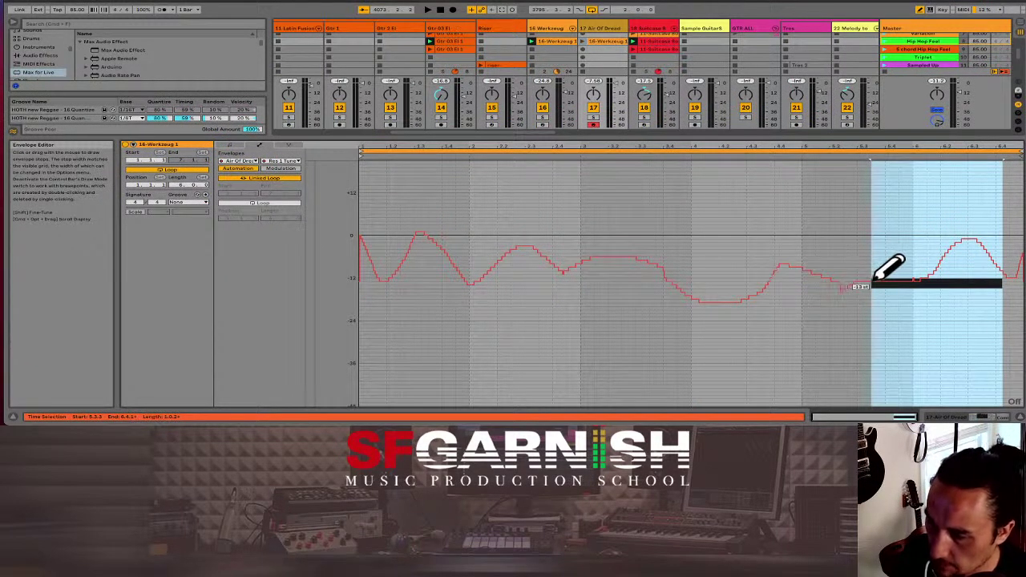
Step: Turn off Draw Mode and simplify the entire Resonator 1 Tune envelope into curved segments with fewer breakpoints
key(b)
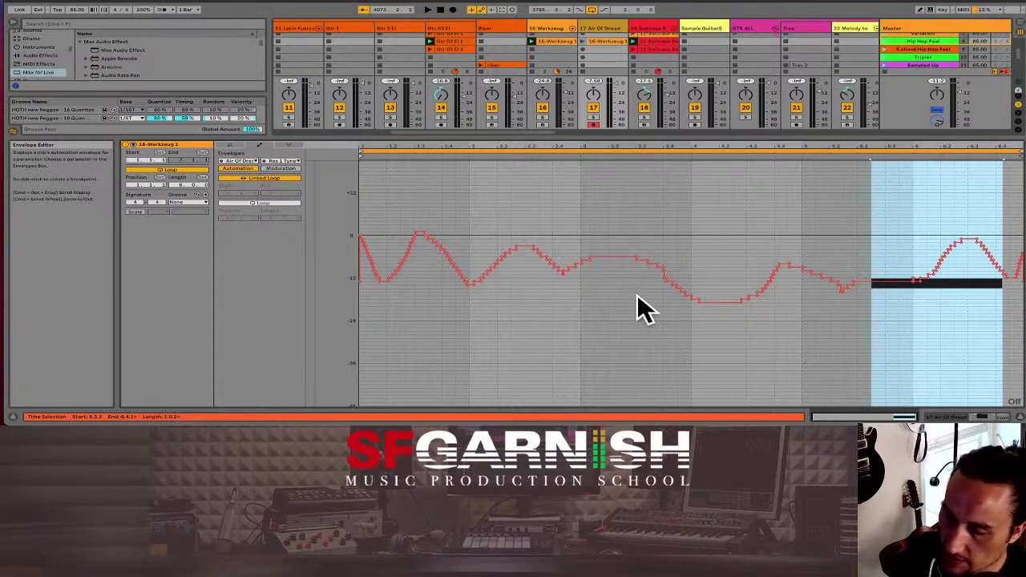
key(b)
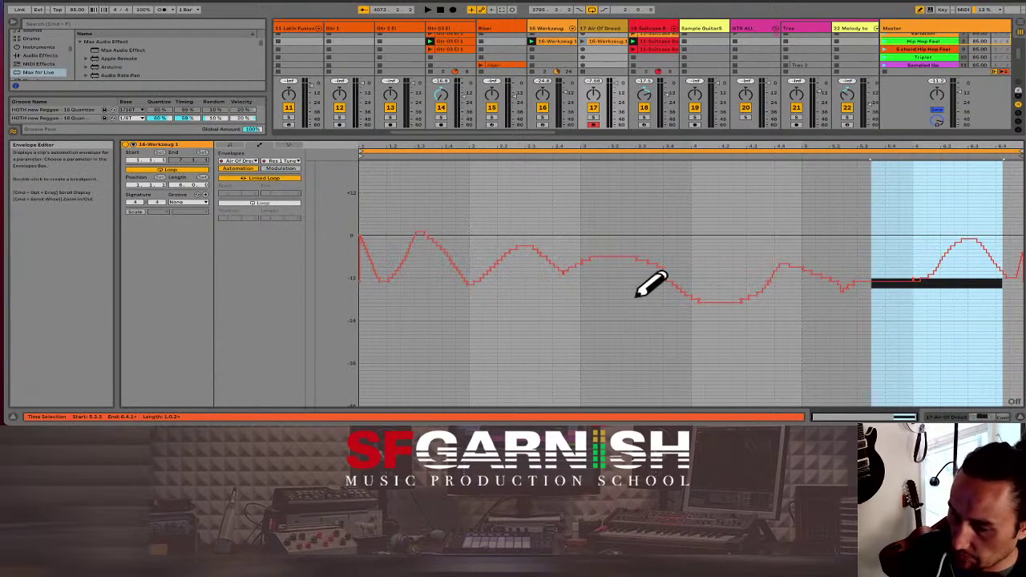
key(b)
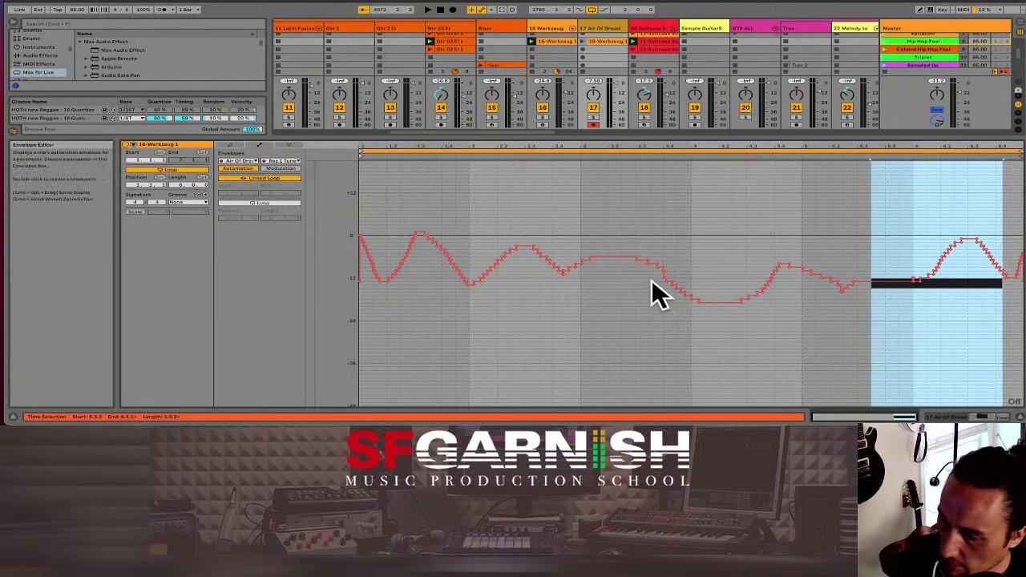
click(651, 289)
key(super+a)
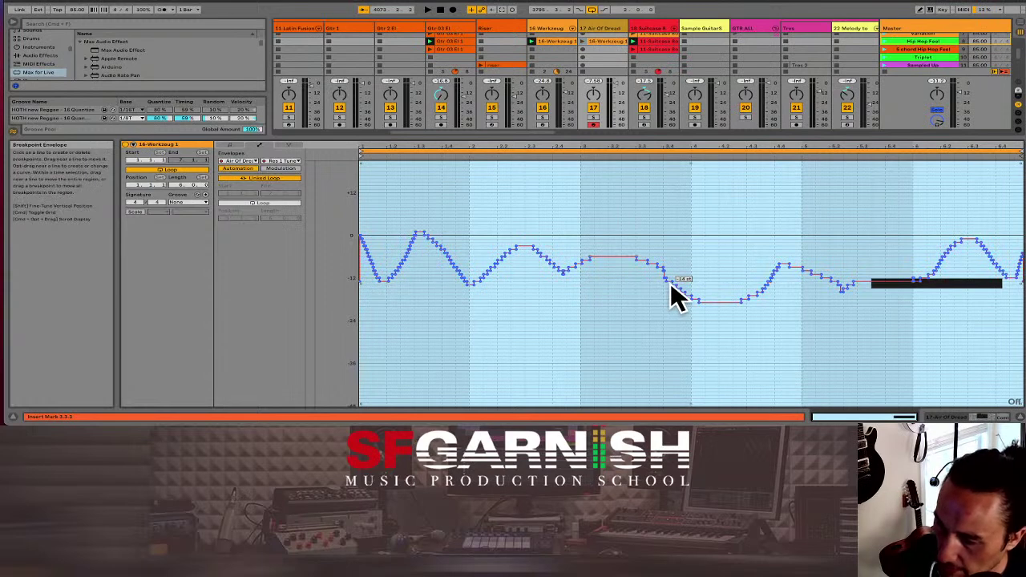
right_click(673, 287)
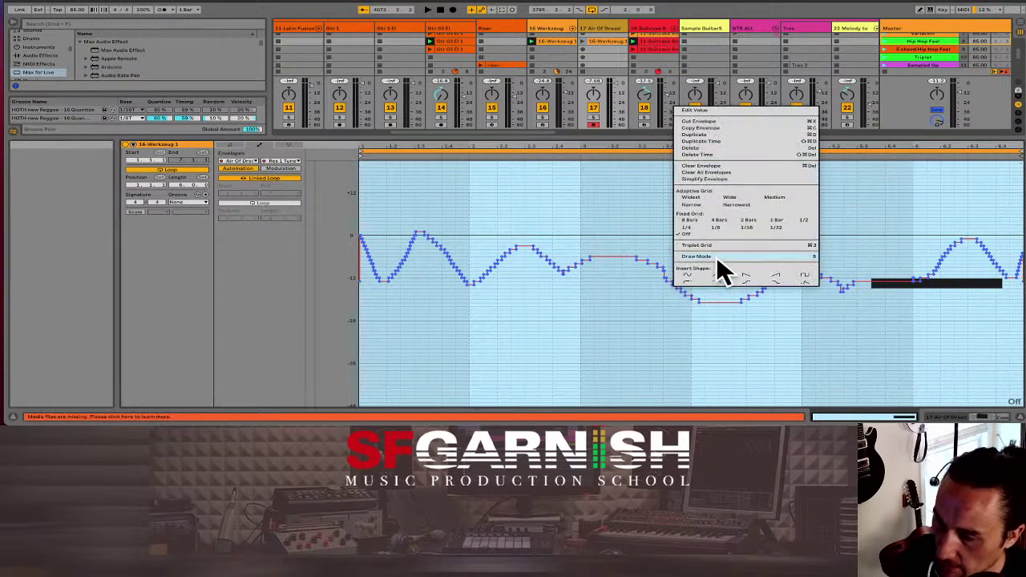
click(706, 179)
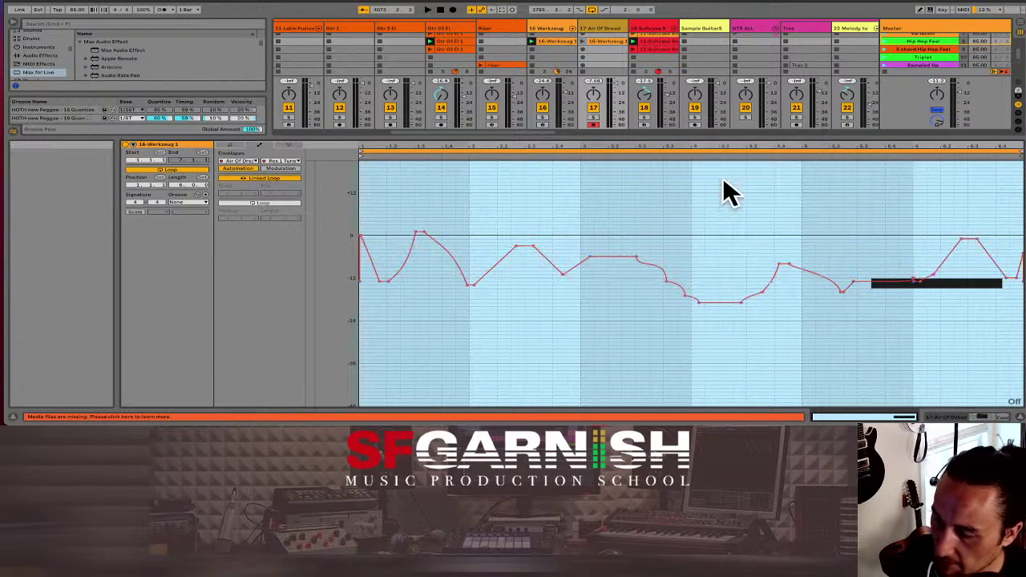
click(724, 181)
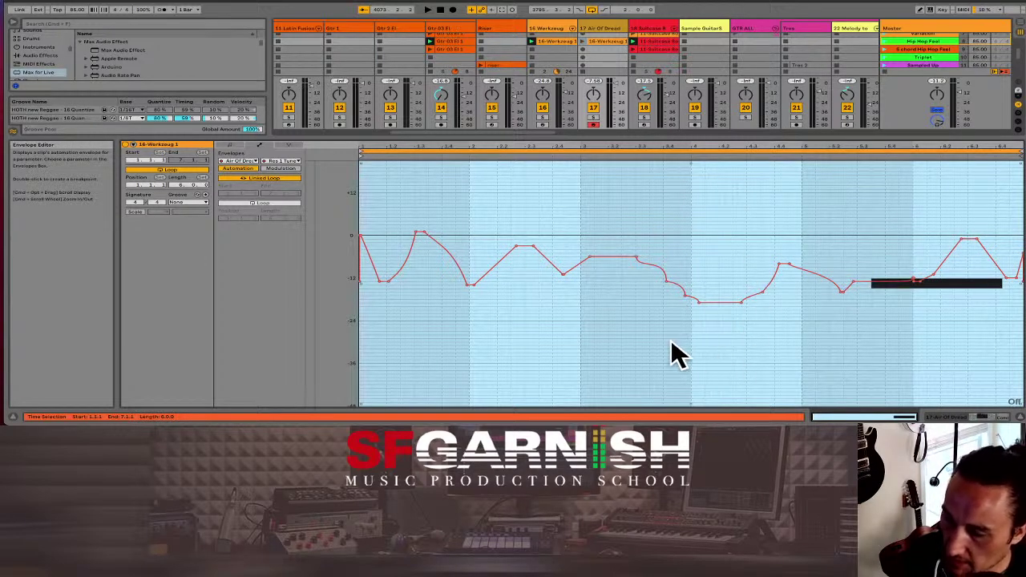
click(625, 328)
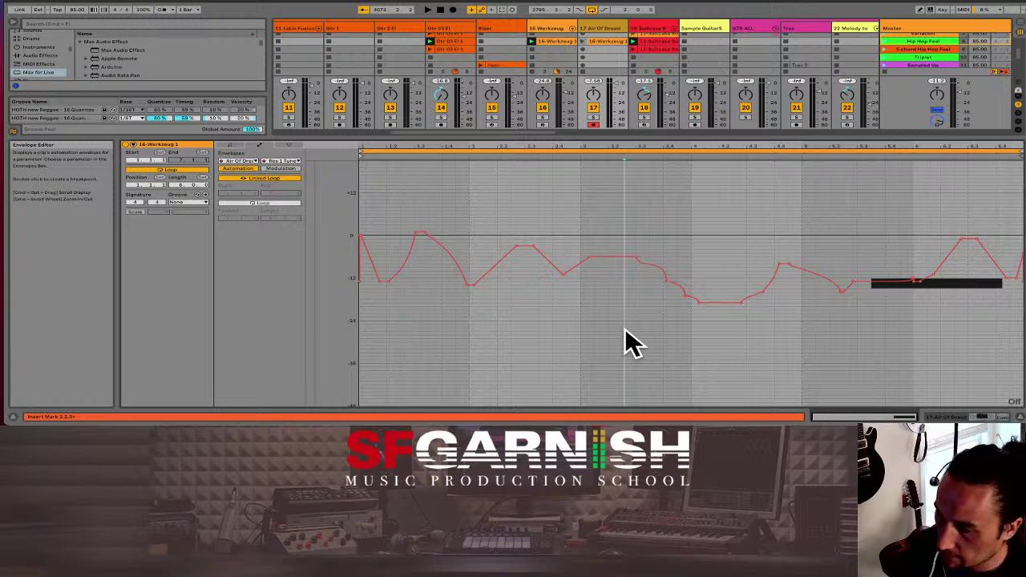
Step: Reveal more clip slots by hiding the mixer sends, and launch the row 8 Hip Hop Feel scene with Air Of Dread's clip shown
drag(669, 137, 666, 153)
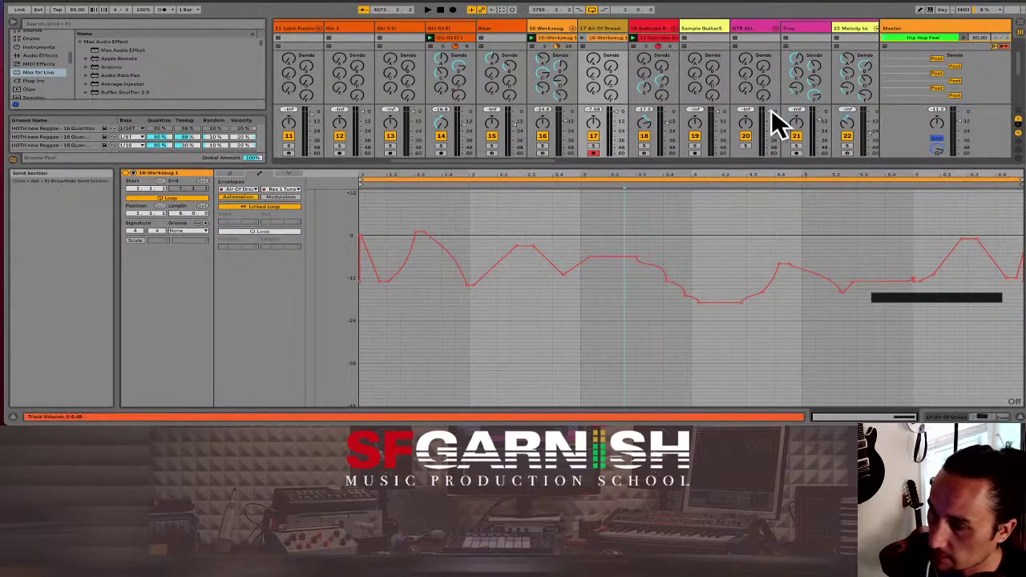
click(1013, 120)
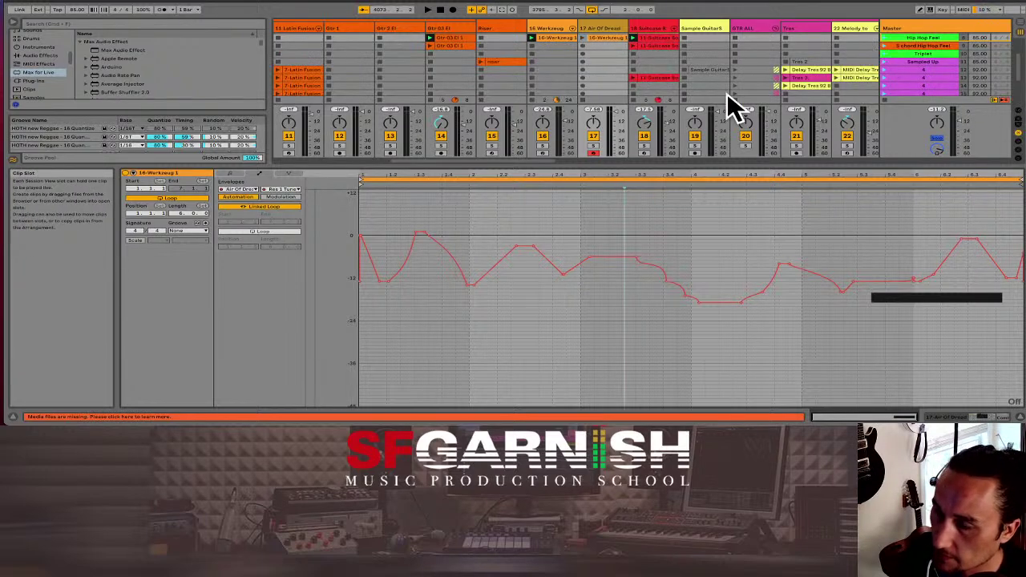
scroll(727, 93, up, 3)
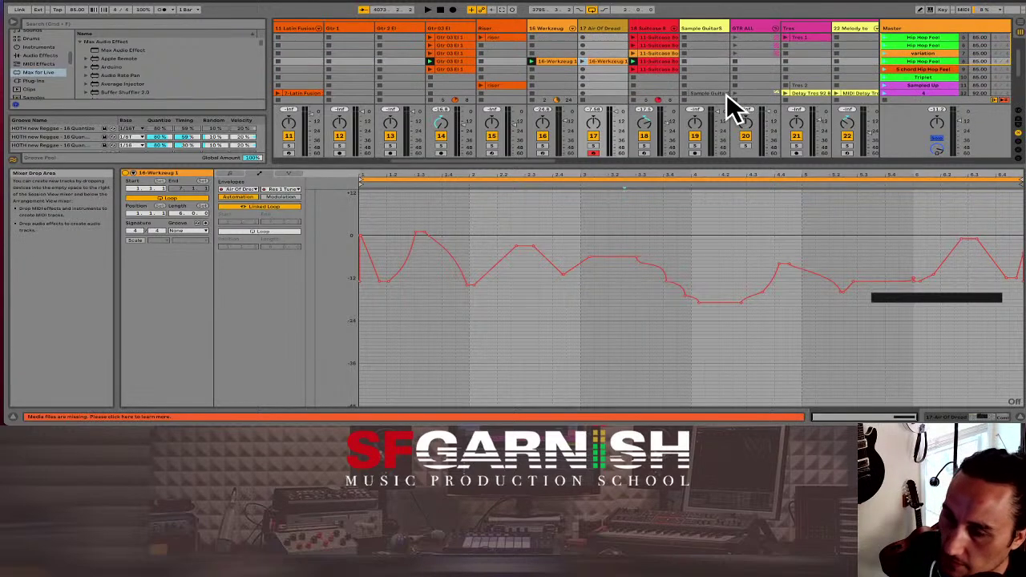
click(882, 59)
click(610, 60)
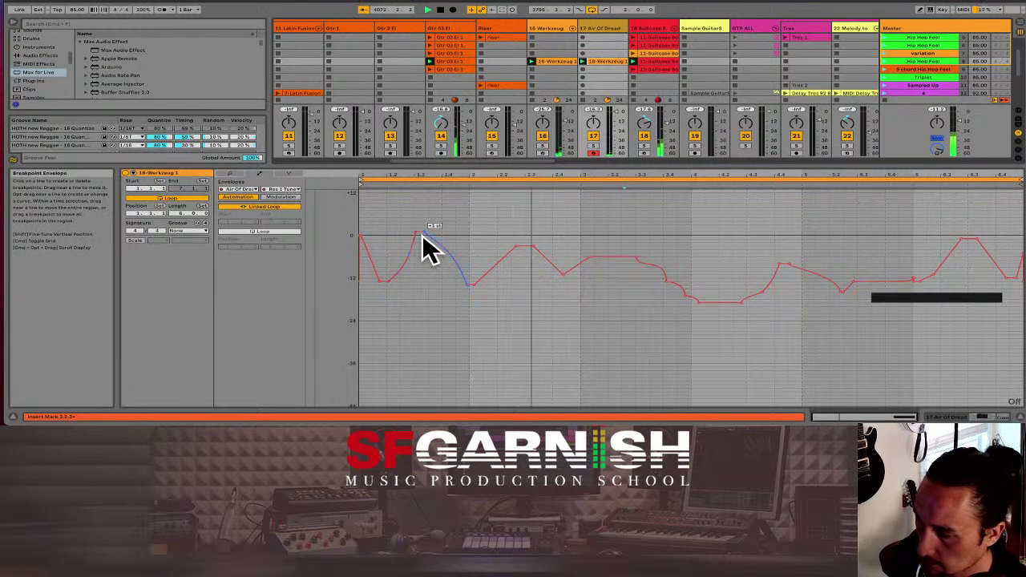
Step: Reshape the Tune envelope during playback: lower bar 1's start and first peak, raise points around bar 2's start, and delete one breakpoint
drag(423, 236, 422, 303)
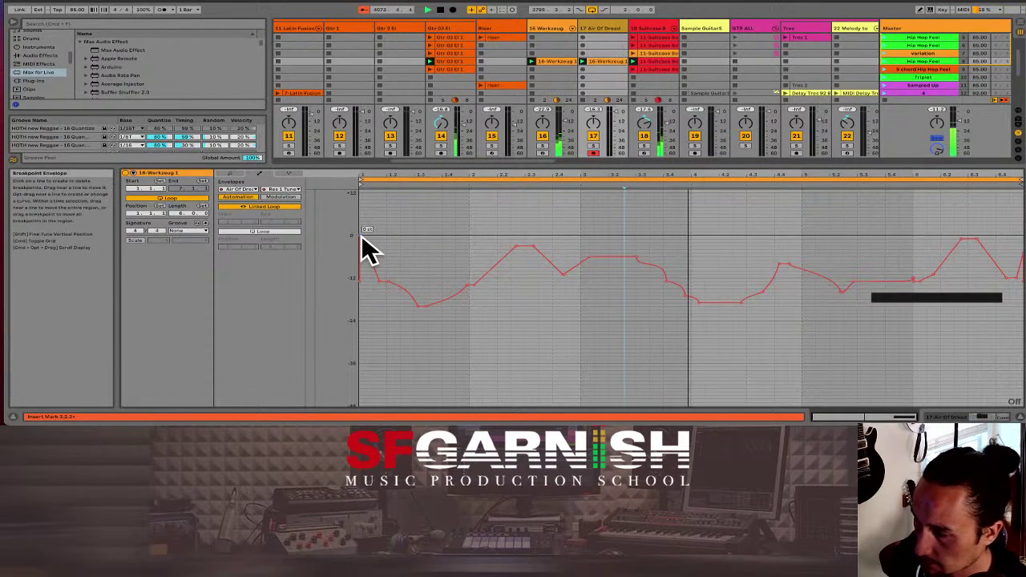
drag(362, 236, 366, 301)
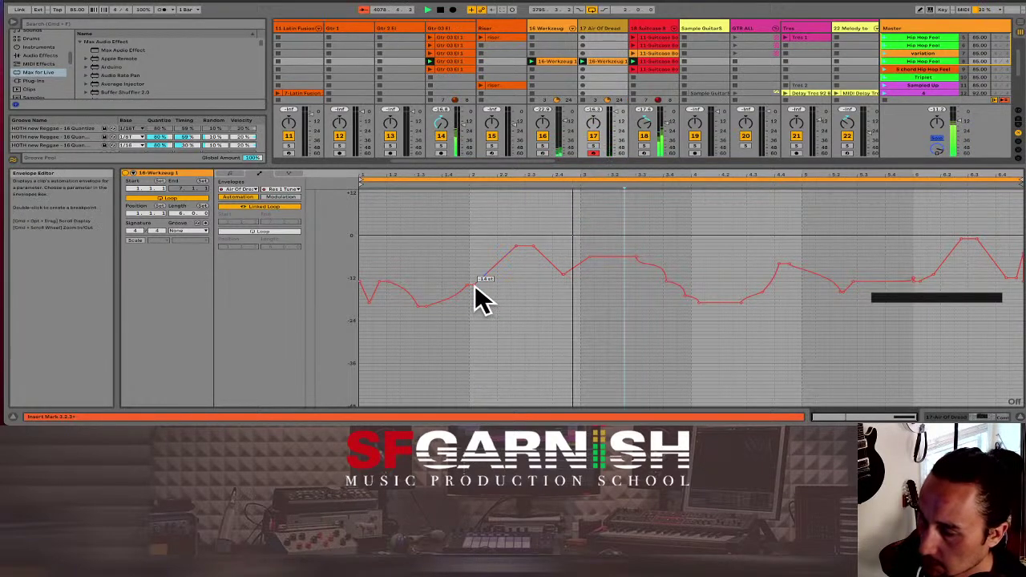
drag(478, 286, 476, 262)
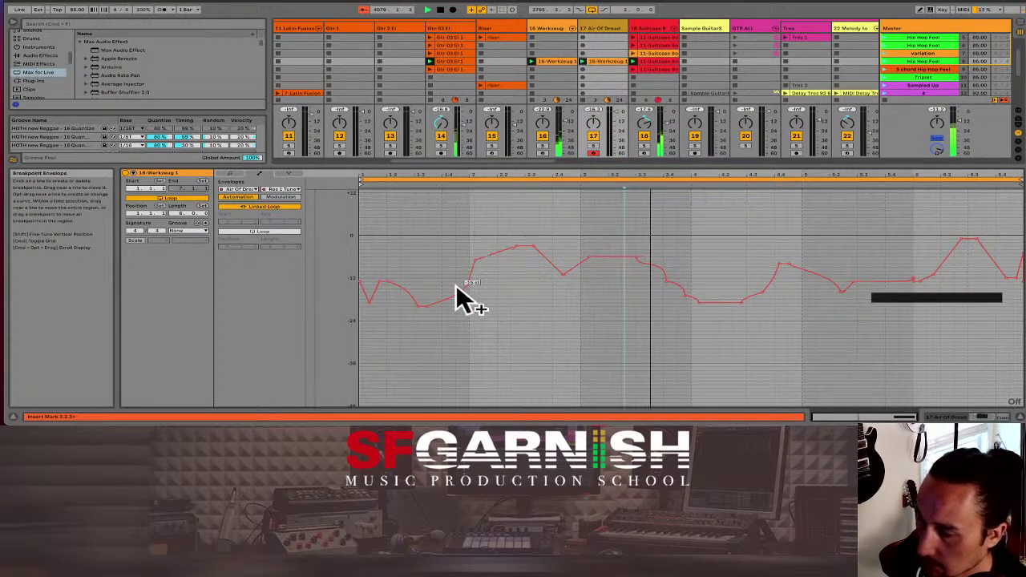
drag(426, 302, 436, 256)
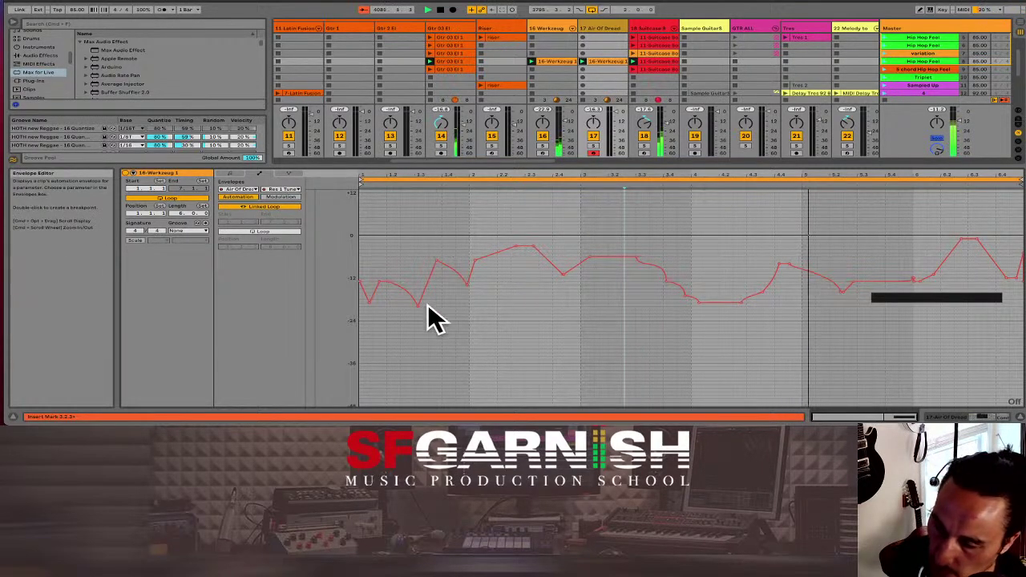
click(380, 286)
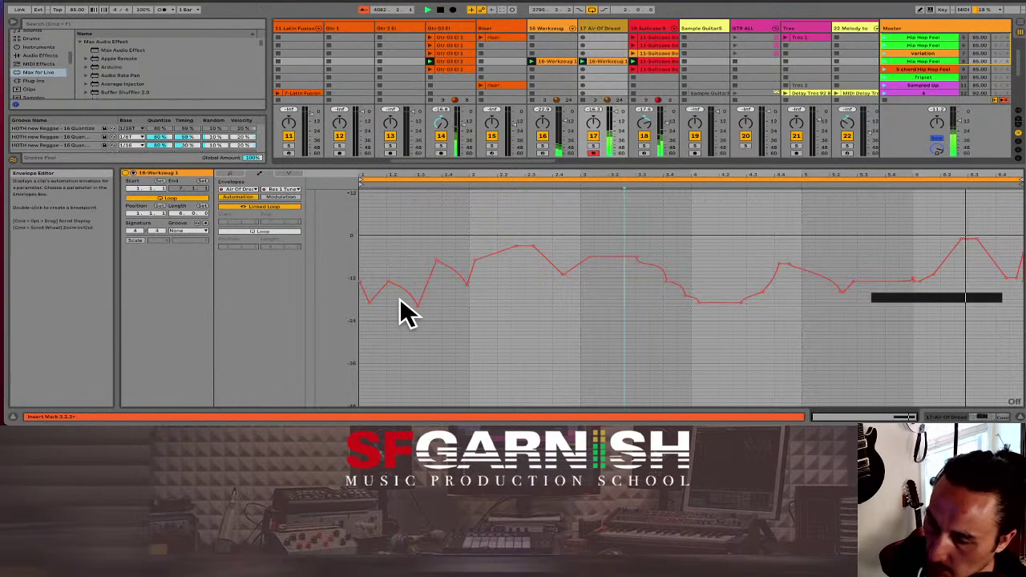
Step: Show the mixer sends, raise Air Of Dread's reverb and delay sends with F-Delay at about -5.4 dB, and adjust the track's volume
click(1018, 128)
click(610, 87)
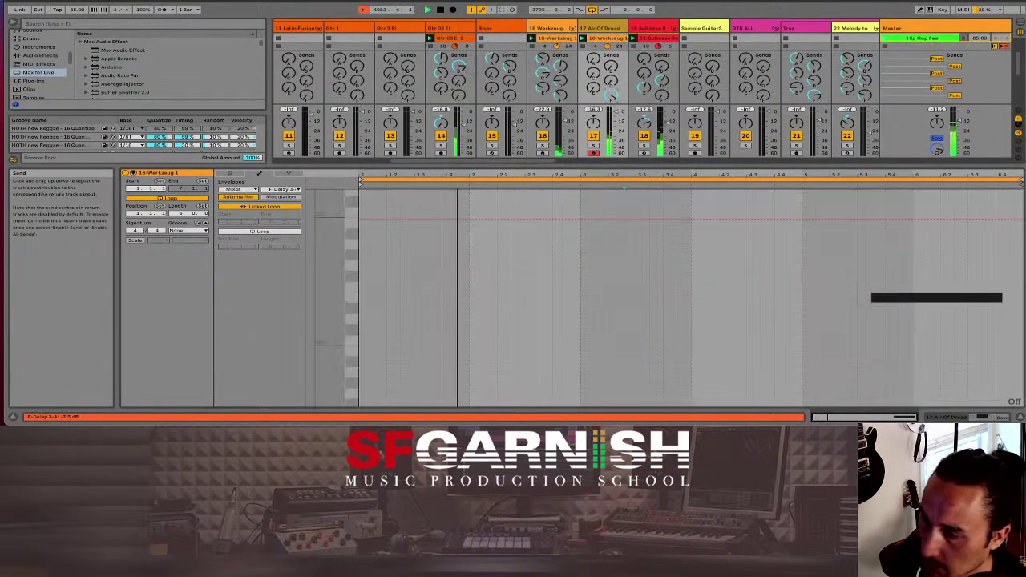
mouse_move(611, 87)
mouse_down()
mouse_move(611, 98)
mouse_move(592, 85)
mouse_up()
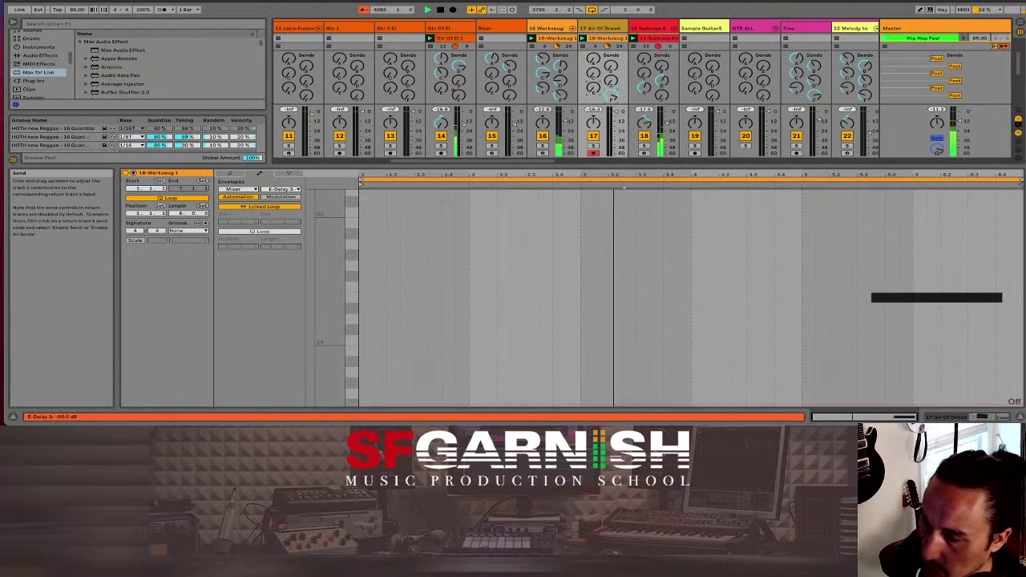
click(609, 69)
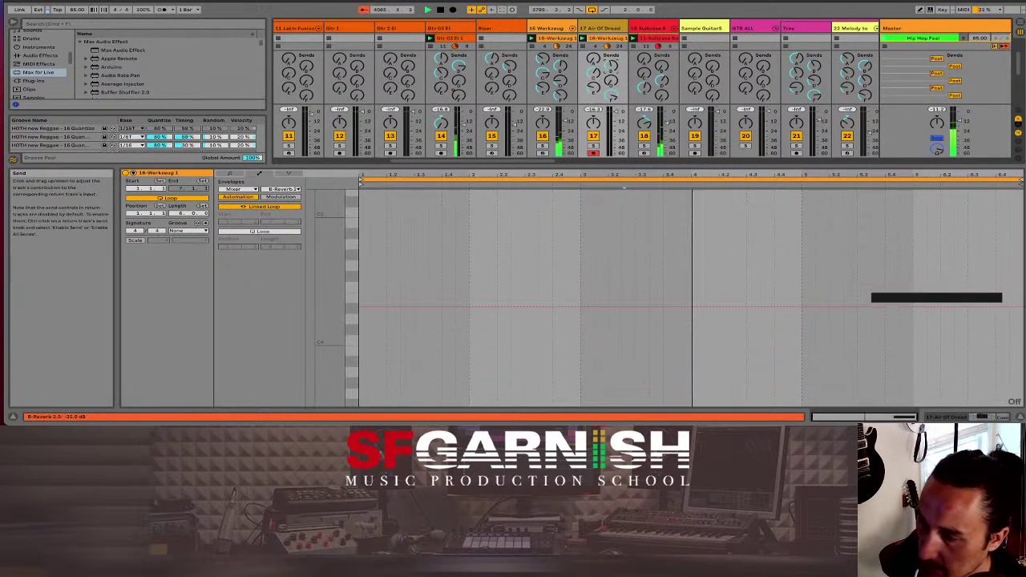
click(612, 87)
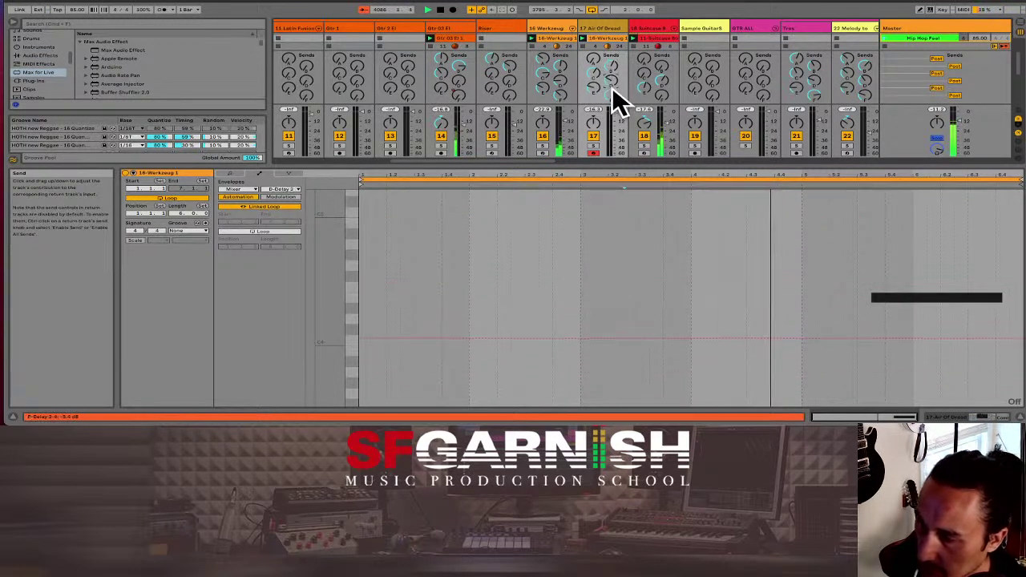
mouse_move(600, 64)
mouse_down()
mouse_move(600, 74)
mouse_move(600, 48)
mouse_up()
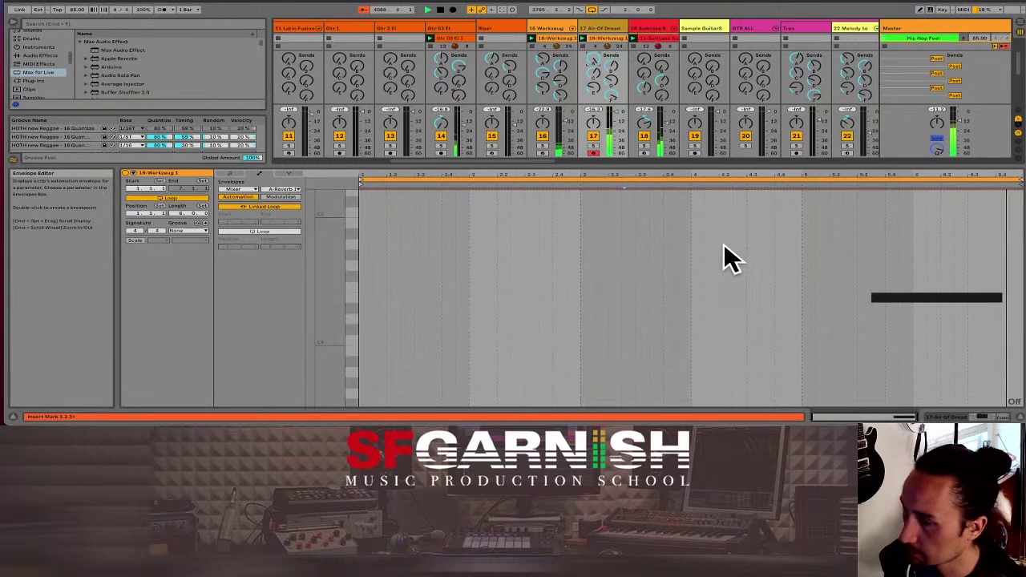
drag(653, 164, 660, 234)
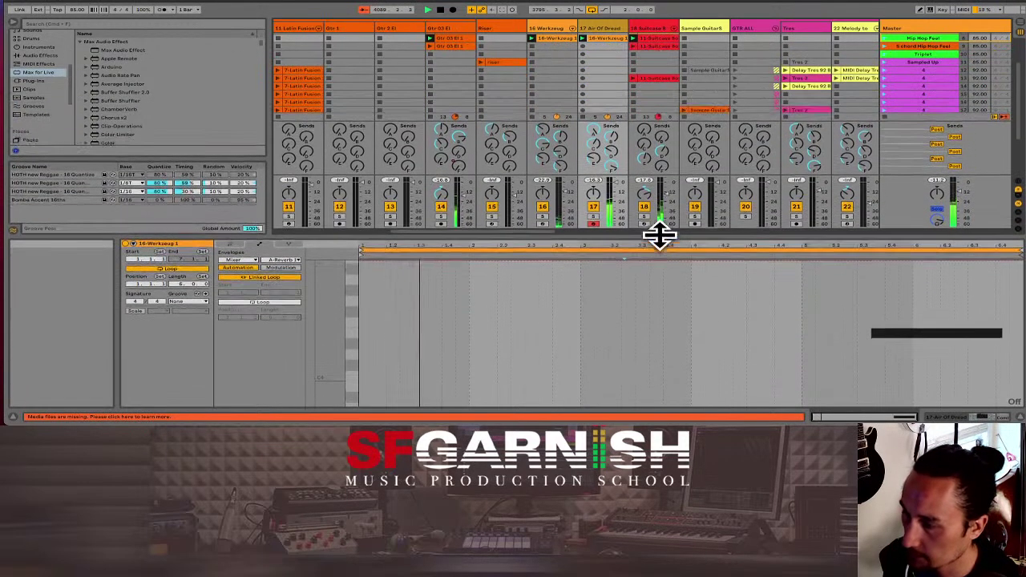
click(616, 183)
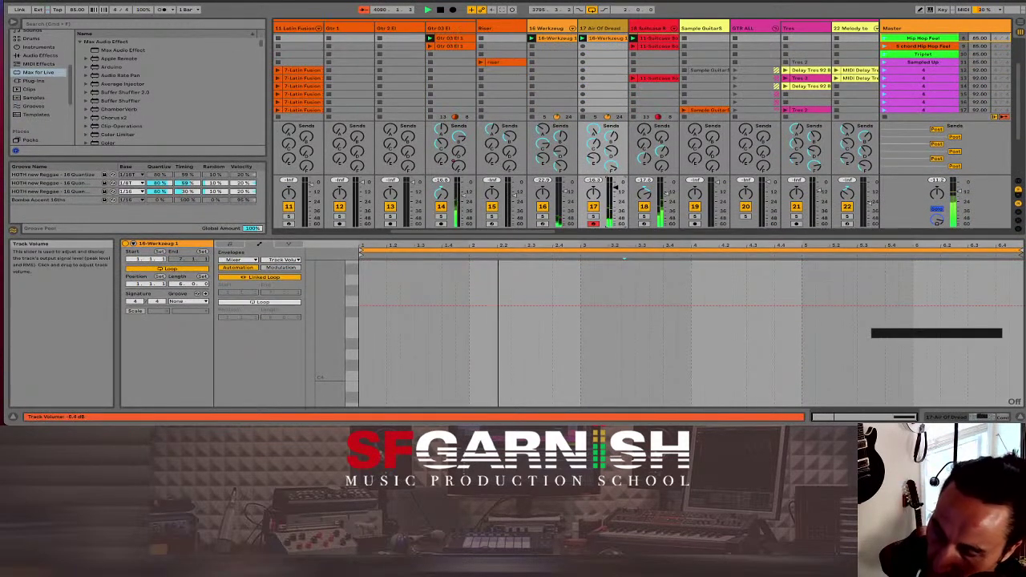
Step: Lower the Air Of Dread track volume to about -9.7 dB and display the track's device chain
drag(616, 184, 617, 190)
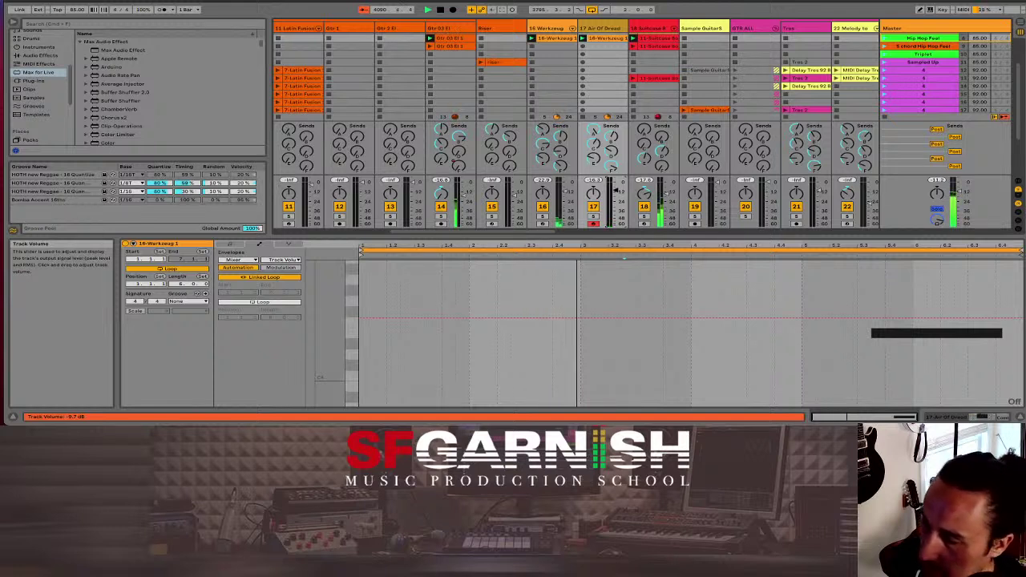
click(978, 416)
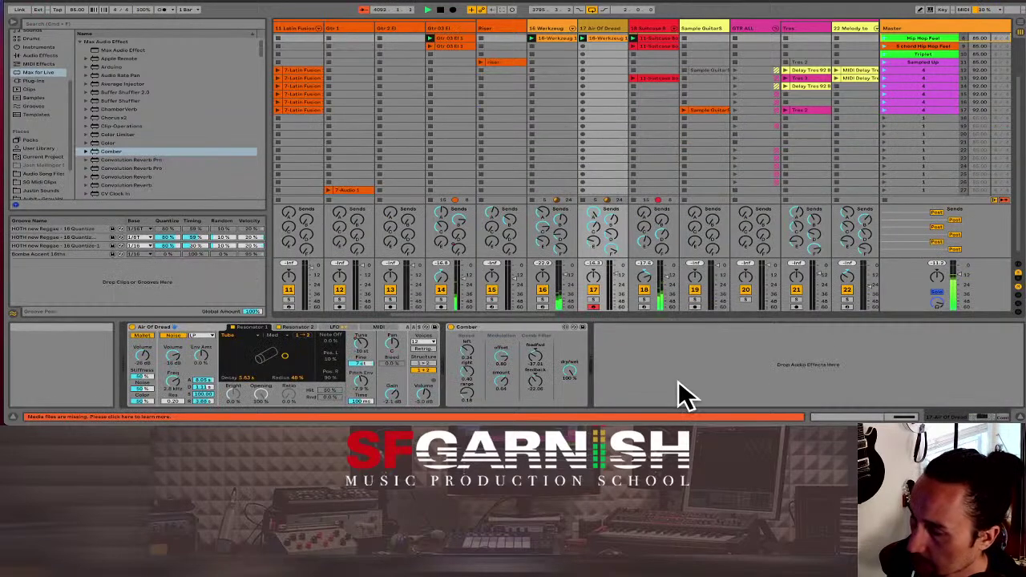
scroll(605, 136, up, 5)
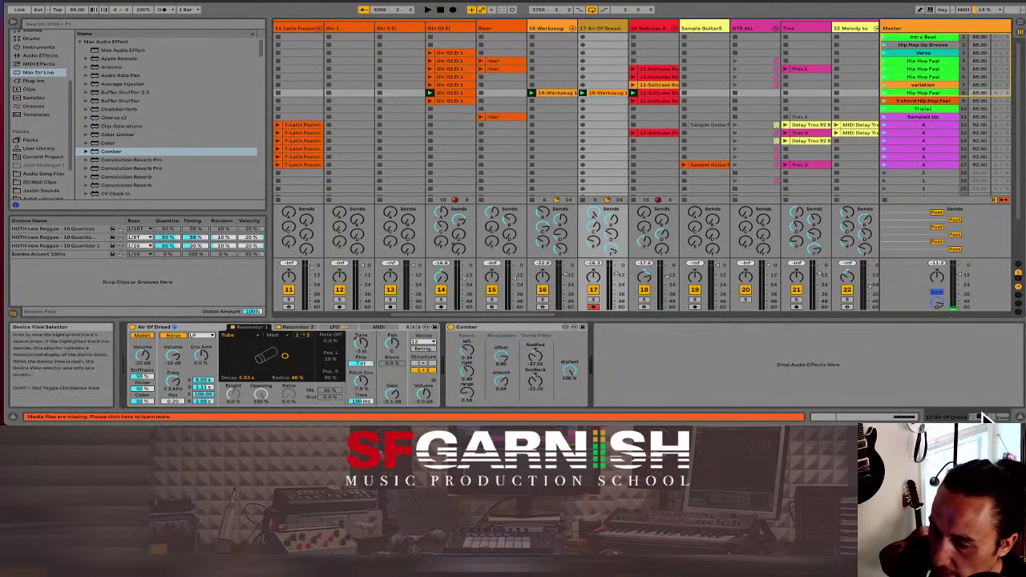
Step: Group the Air Of Dread Collision instrument and the Comber effect into an Instrument Rack
click(184, 326)
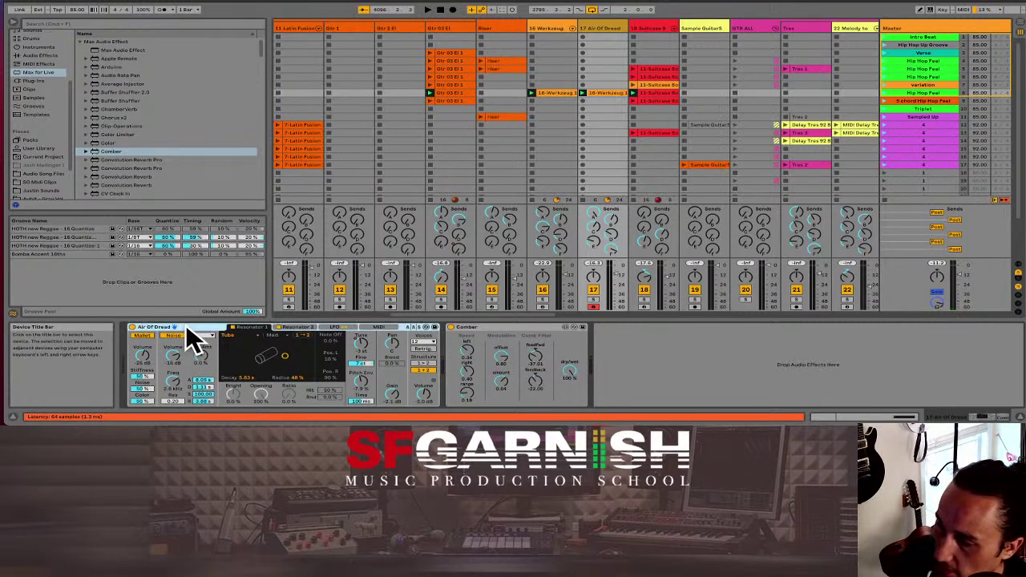
click(505, 328)
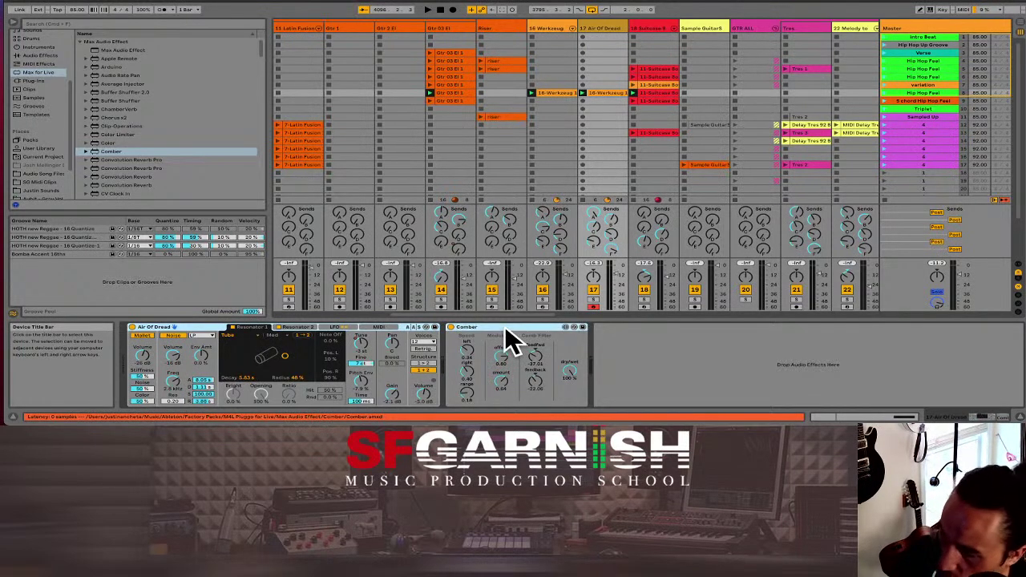
click(190, 326)
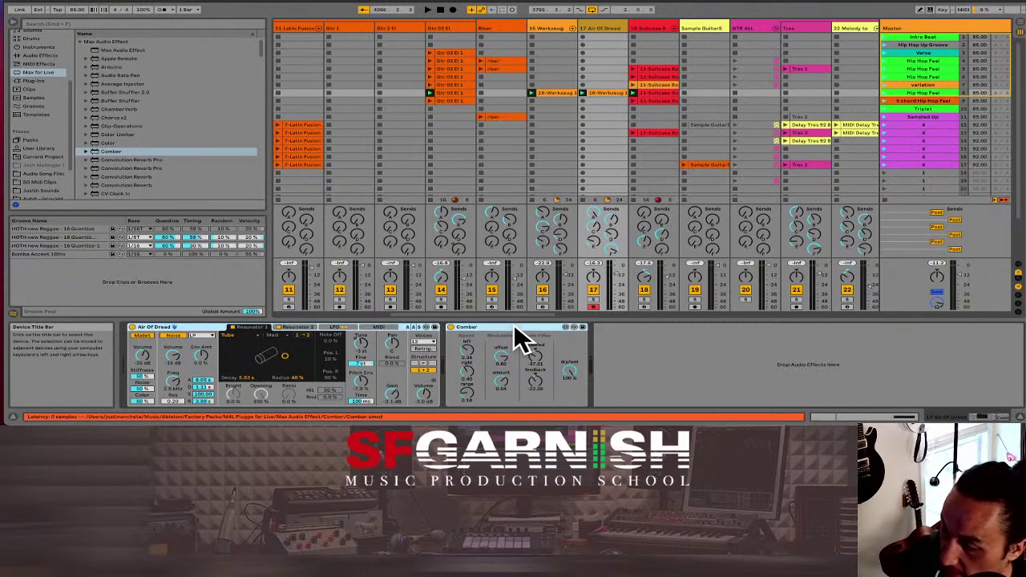
click(680, 357)
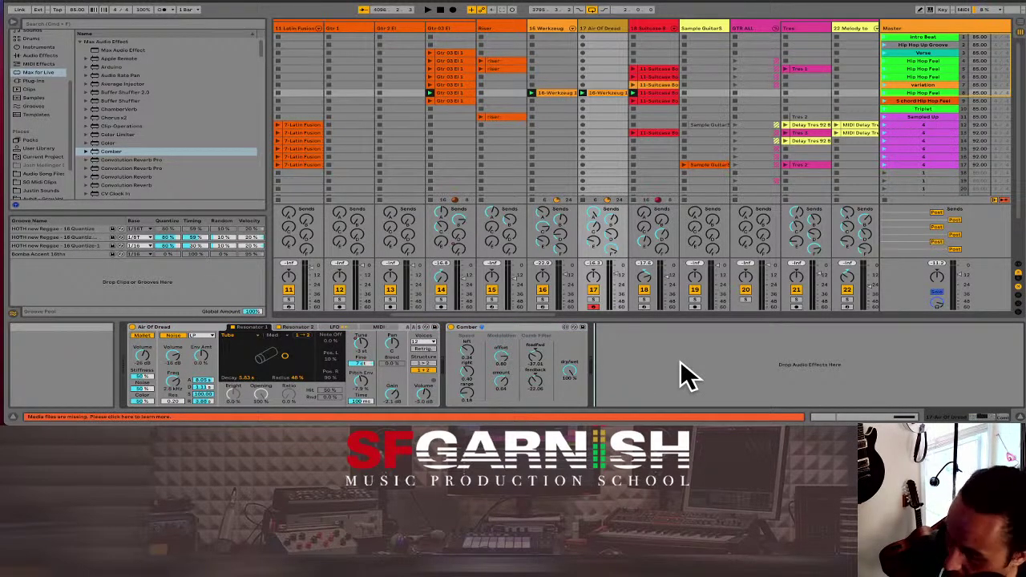
key(ctrl+a)
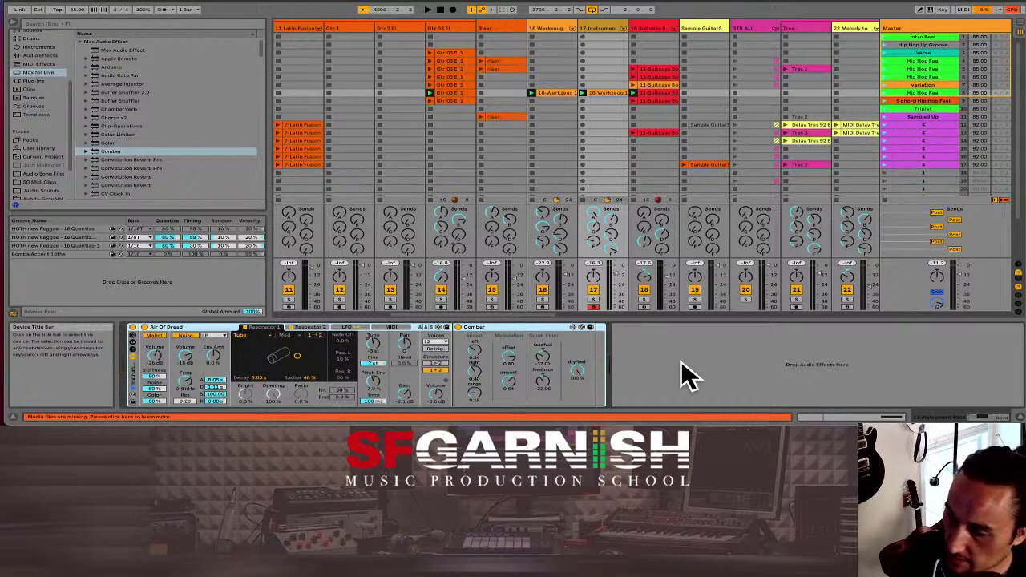
Step: Show the Instrument Rack's chain list, macro variations and macro controls
click(133, 348)
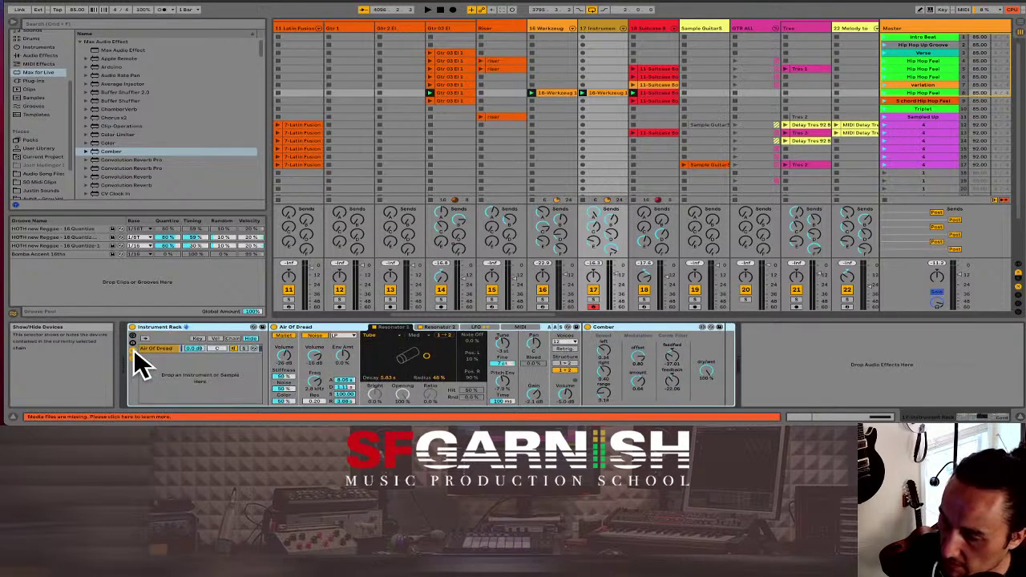
click(133, 341)
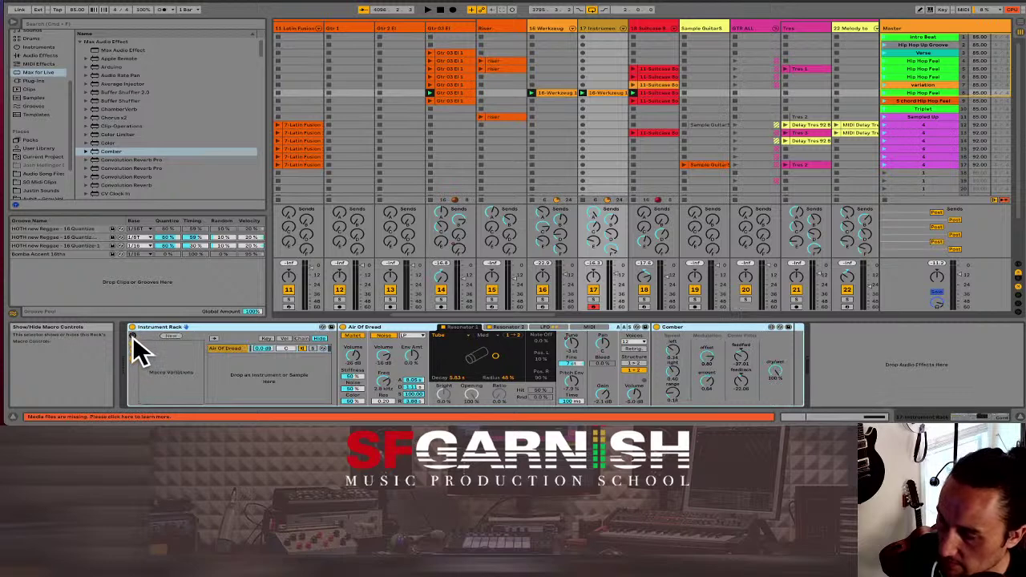
click(133, 335)
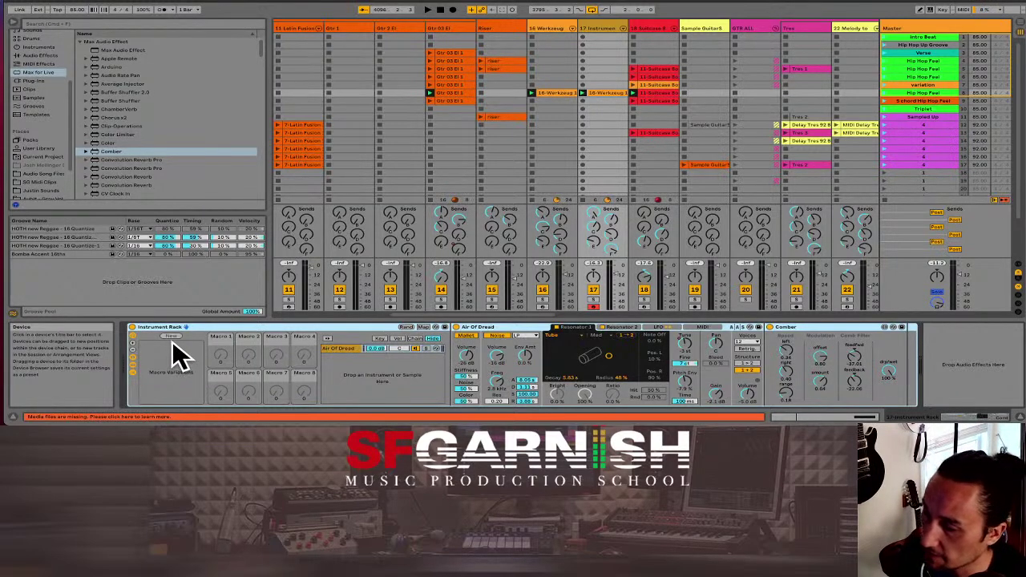
Step: Reduce the Instrument Rack's visible macro controls to only Macro 1
click(133, 350)
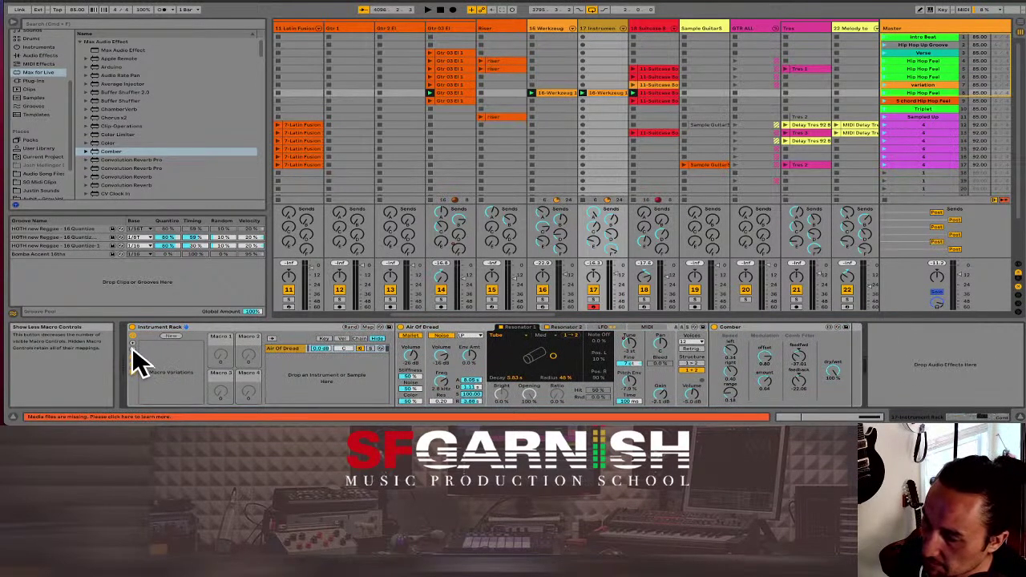
click(133, 350)
click(133, 348)
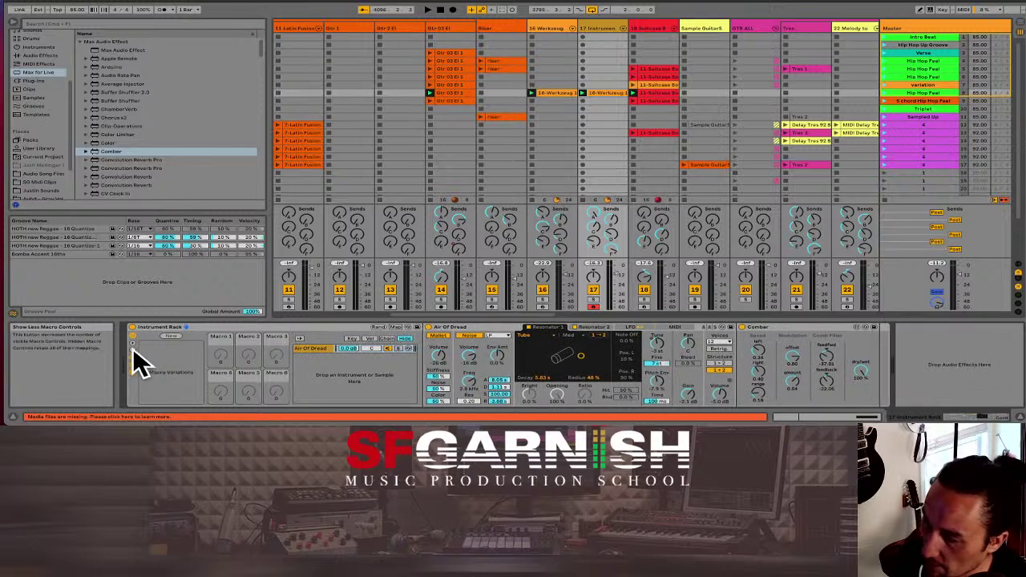
click(132, 348)
click(132, 348)
click(133, 348)
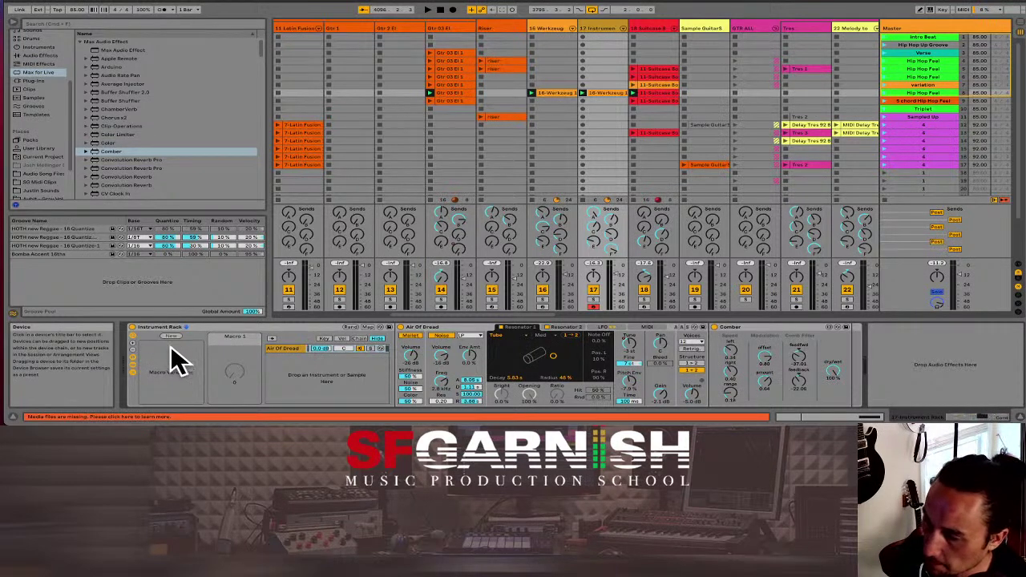
Step: Save the Instrument Rack as a preset named "Space Sound", the author's first name, and "-AirOfDread+Comber01"
click(159, 327)
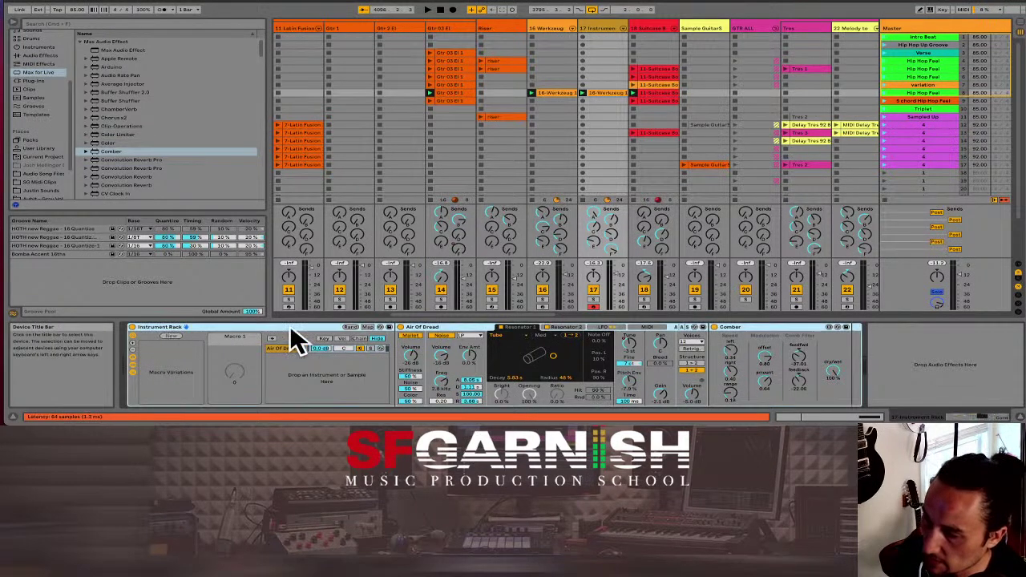
click(390, 326)
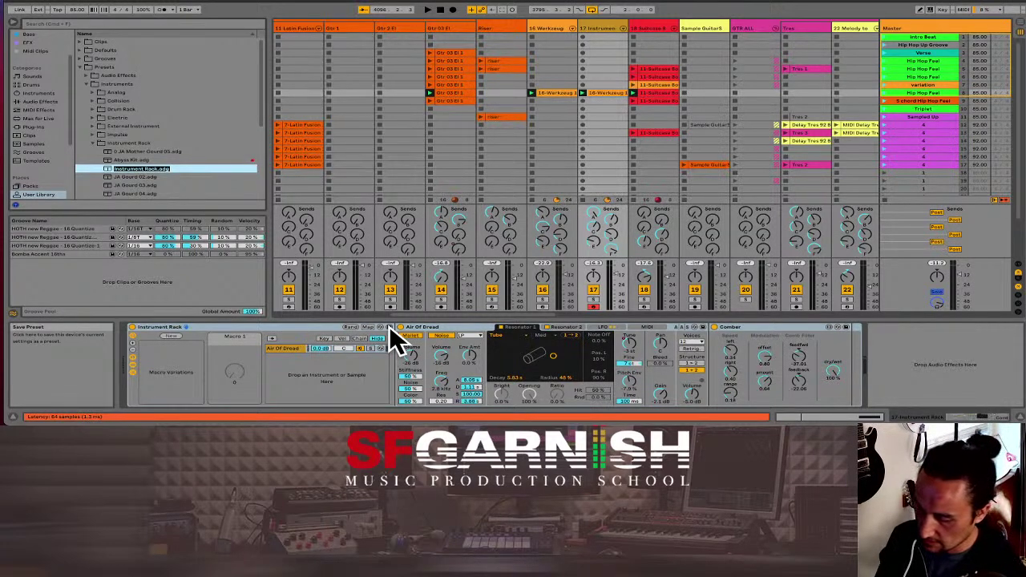
text(Space)
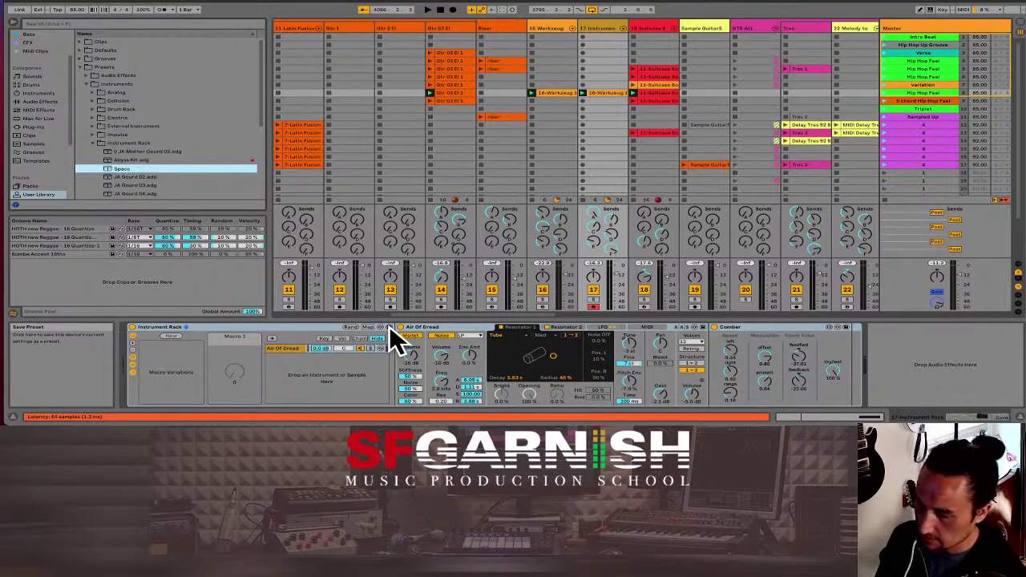
text( Sound Justin-Air)
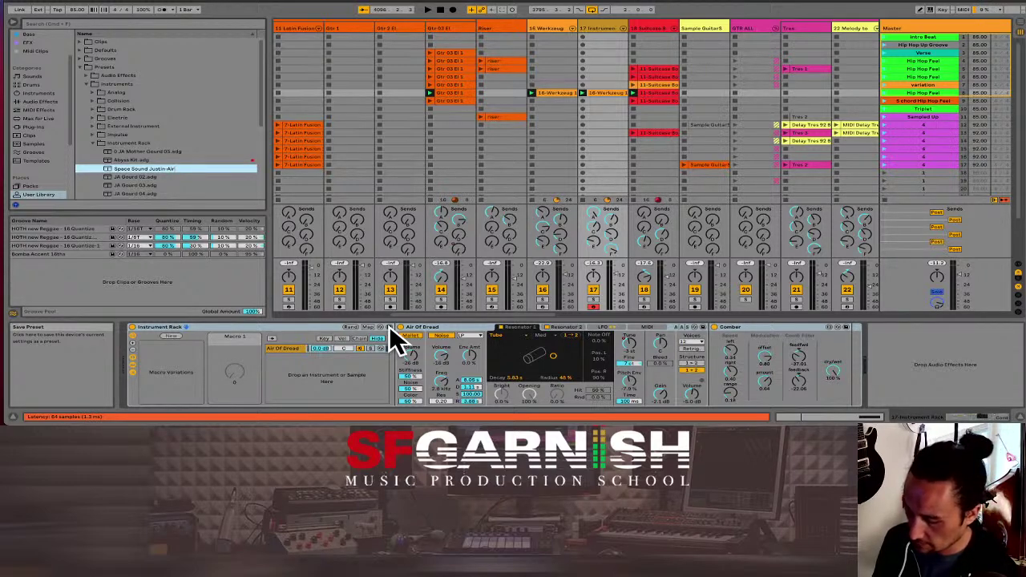
text(OfDread+C)
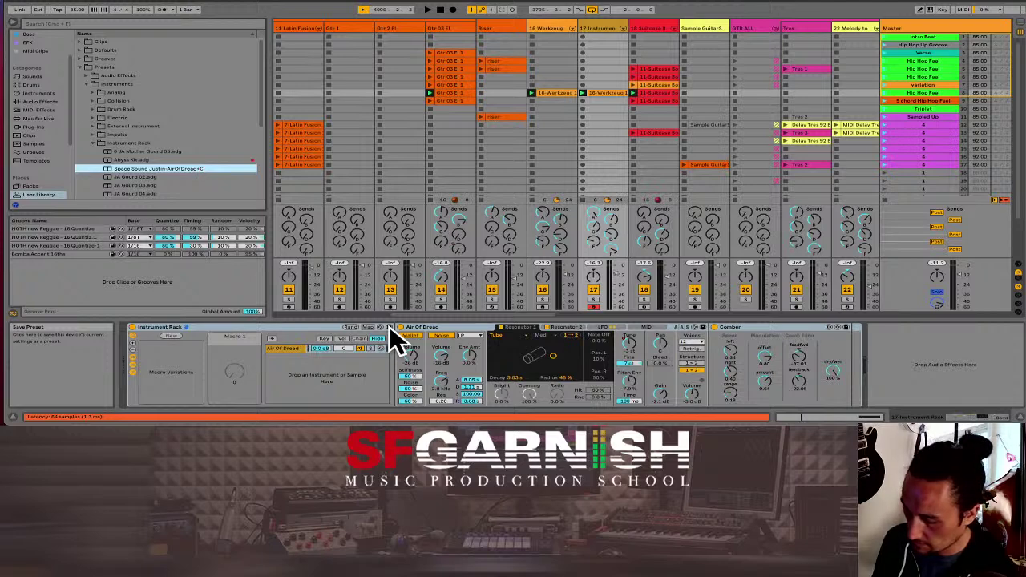
text(ombo01)
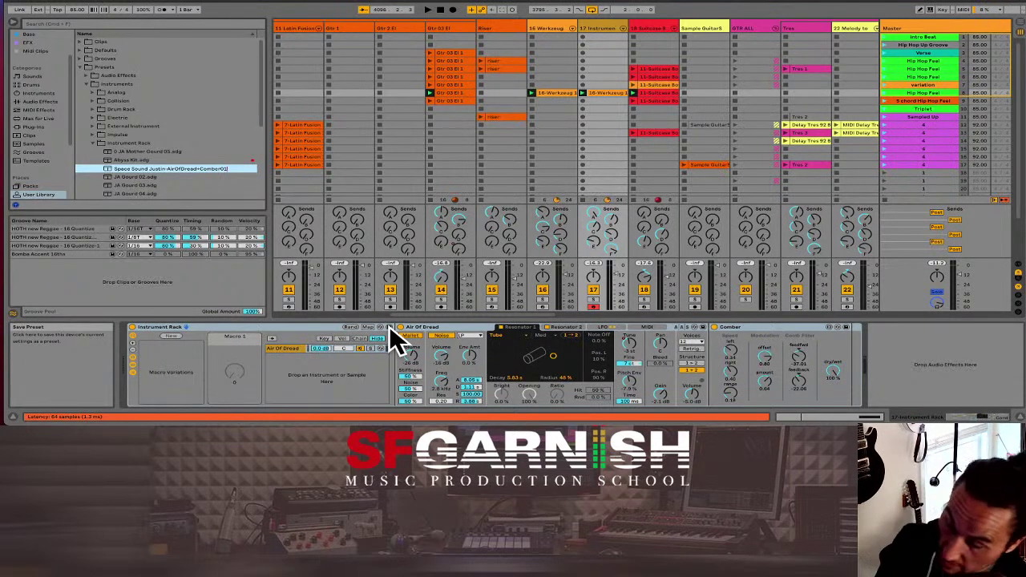
key(Return)
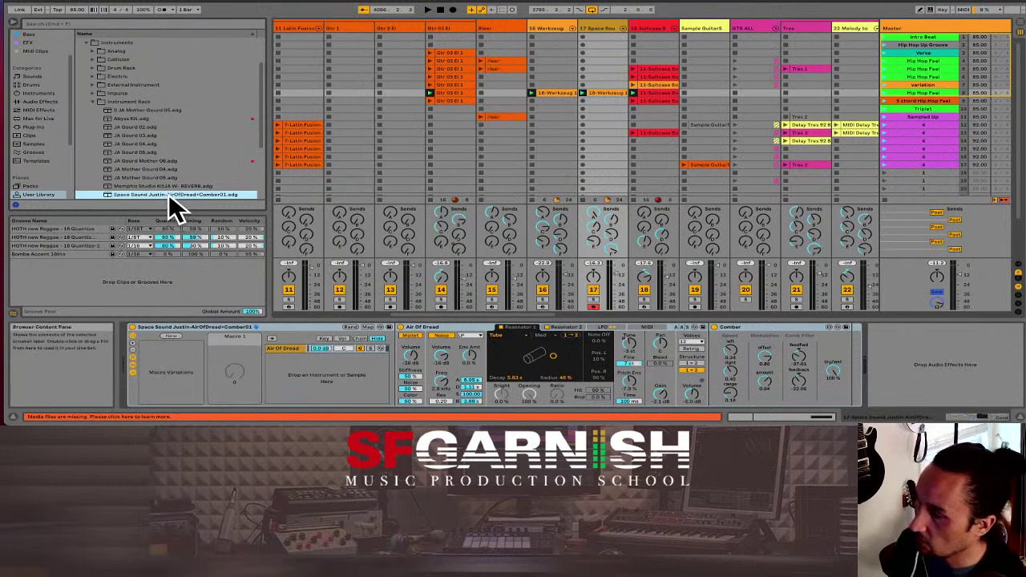
Step: Add the saved Space Sound rack preset to the Racks custom collection and select it there
right_click(169, 194)
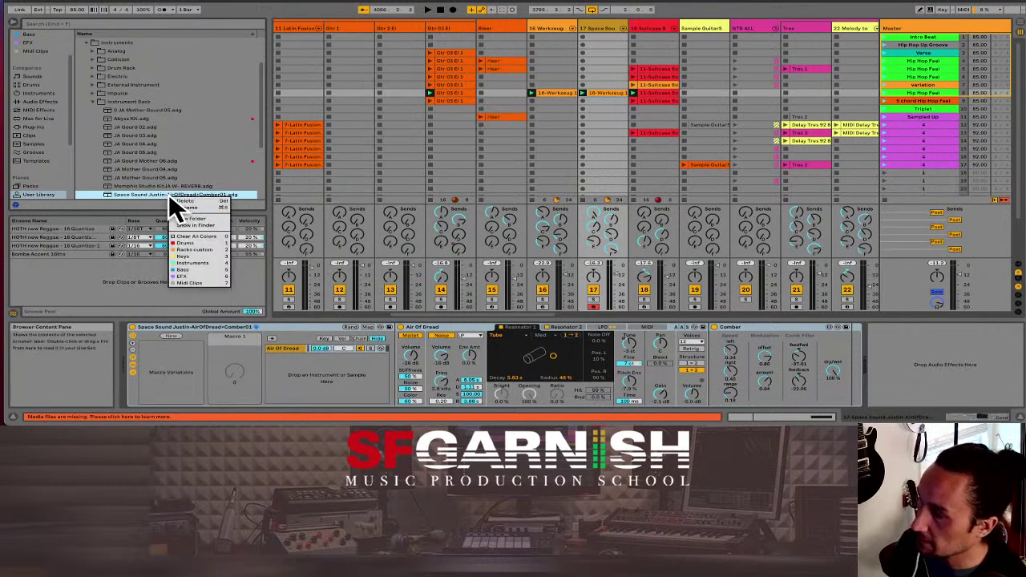
click(200, 247)
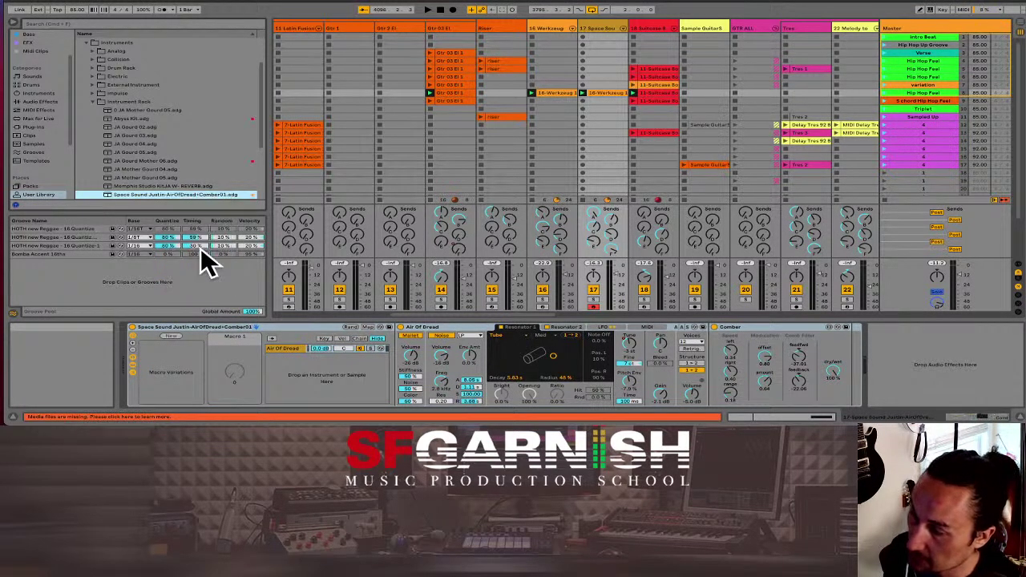
scroll(41, 100, up, 3)
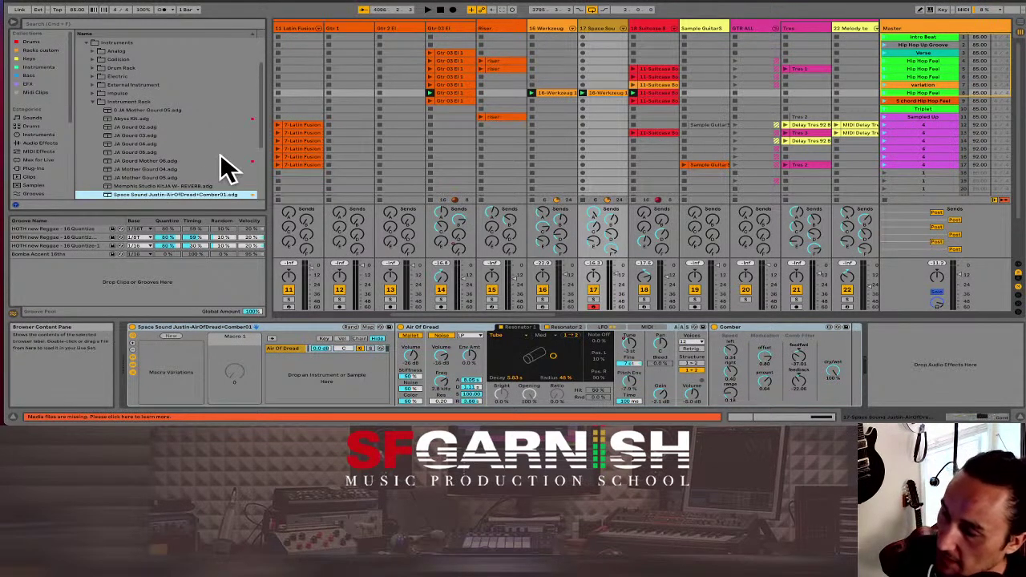
scroll(217, 149, up, 3)
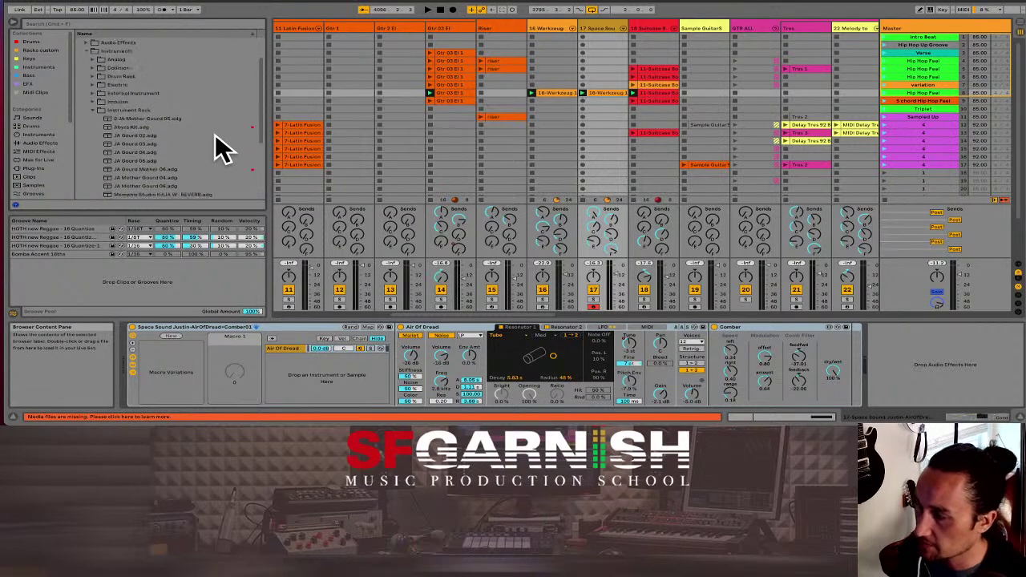
click(99, 145)
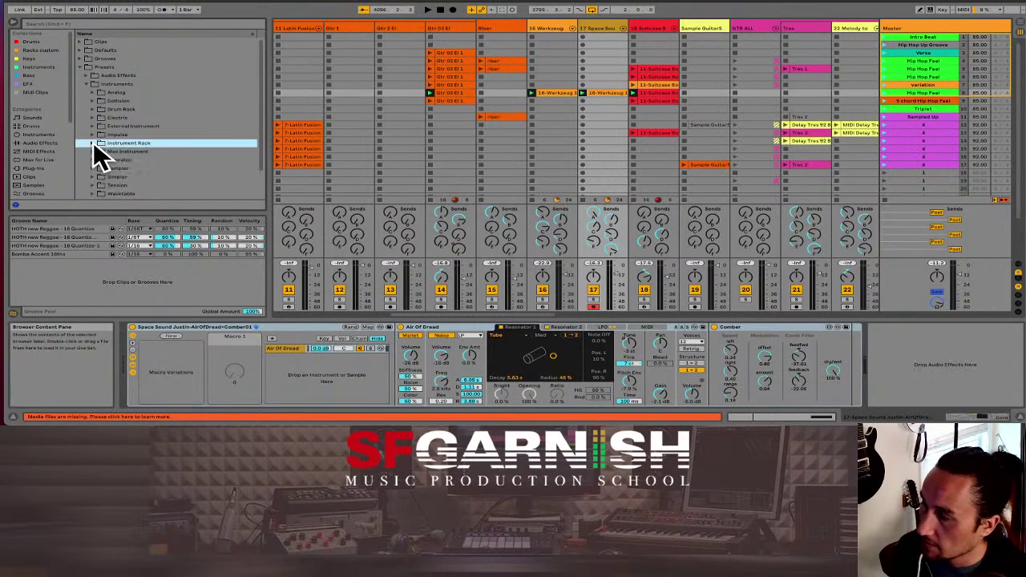
click(39, 51)
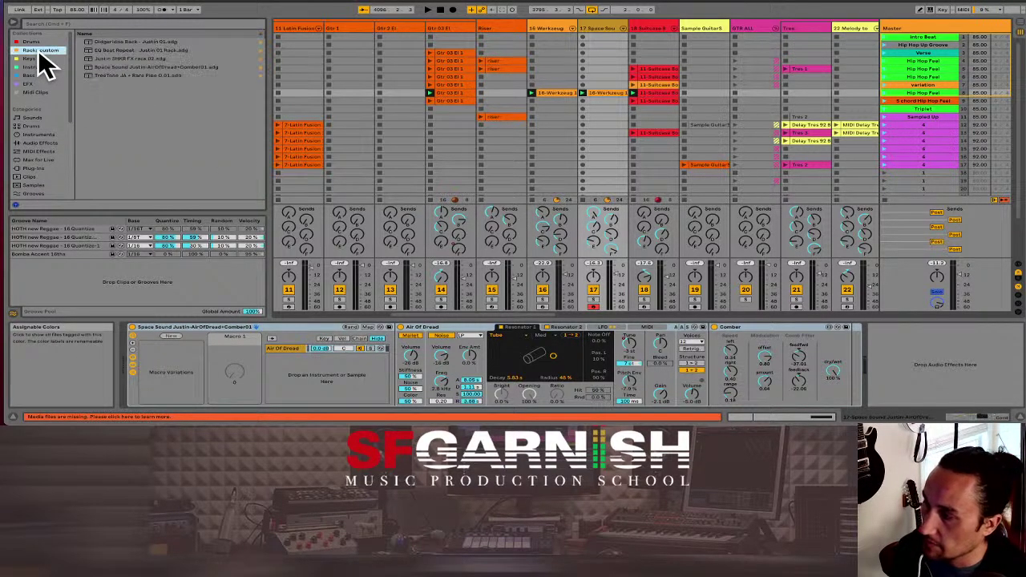
click(148, 66)
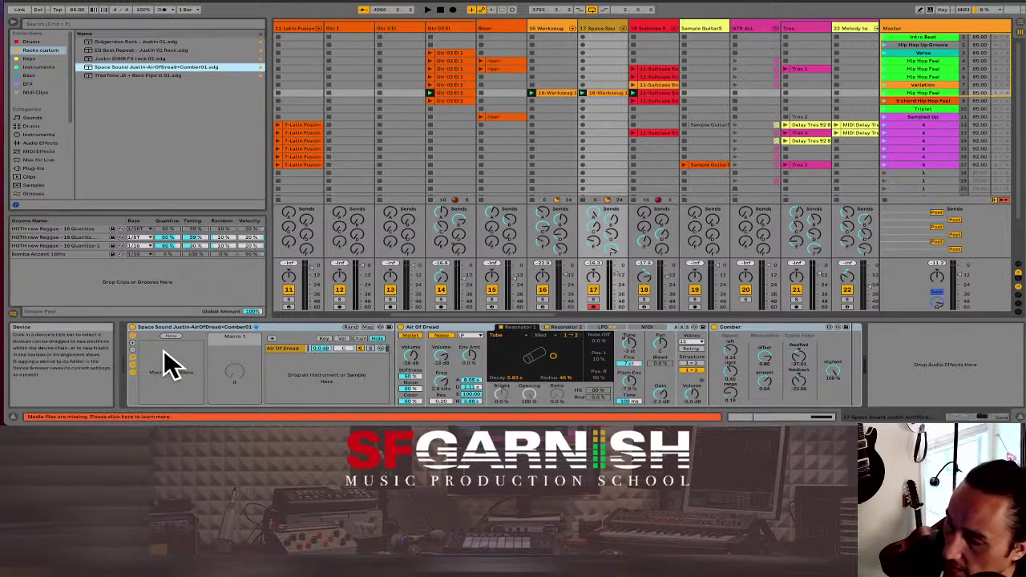
Step: Map the Mallet Volume of the Air Of Dread instrument to the rack's Macro 1
click(240, 381)
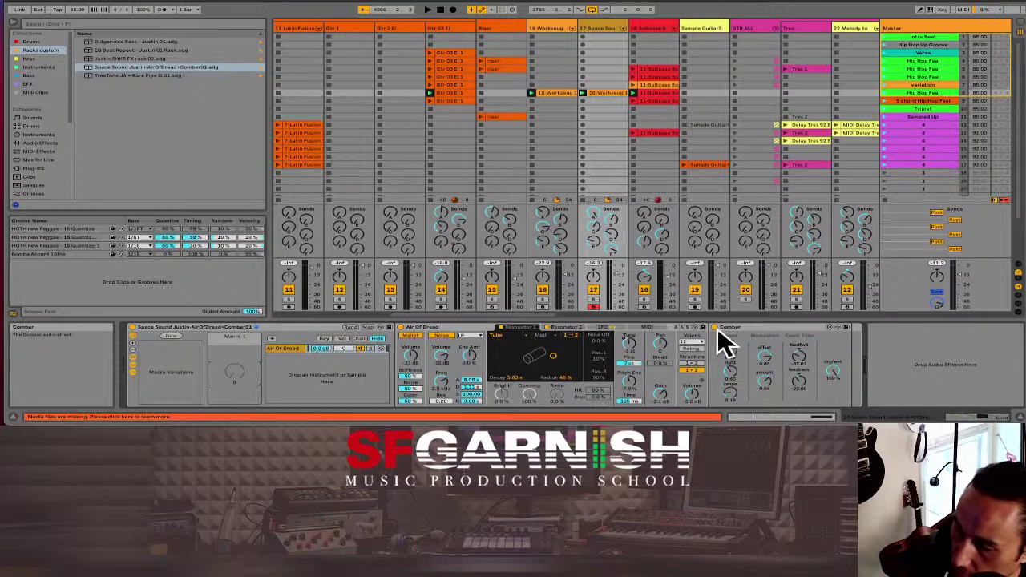
right_click(413, 368)
click(411, 367)
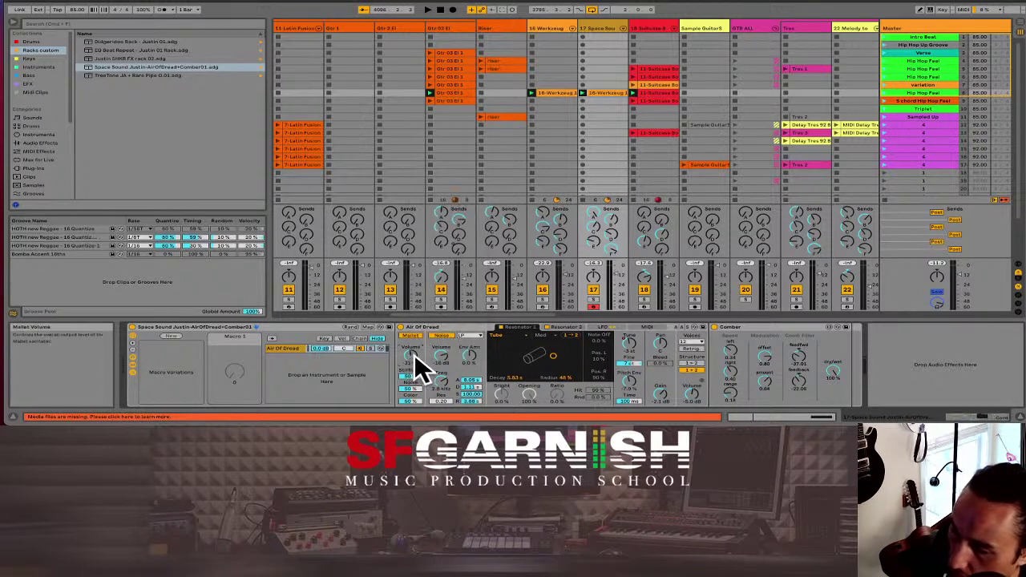
right_click(414, 357)
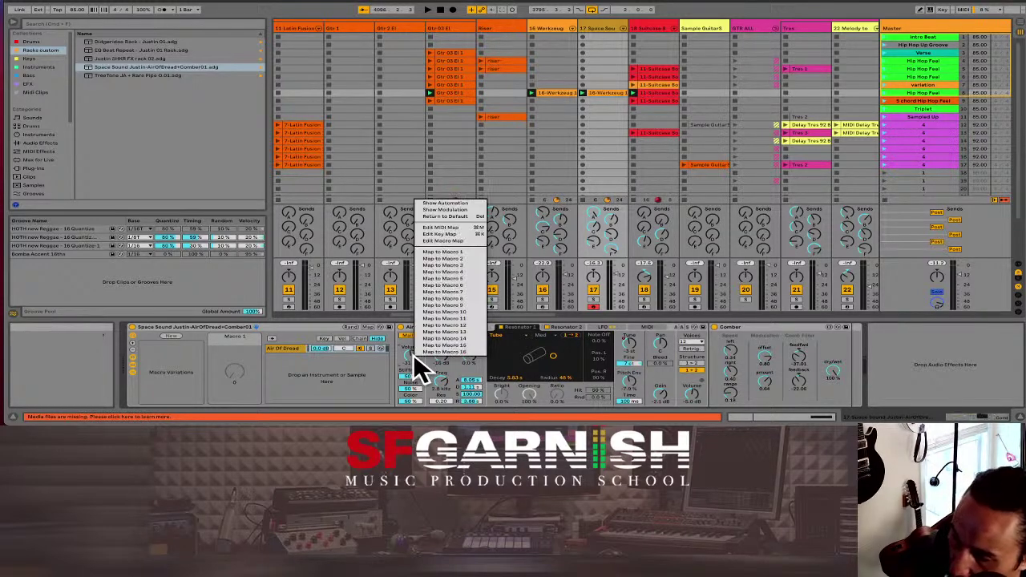
click(456, 251)
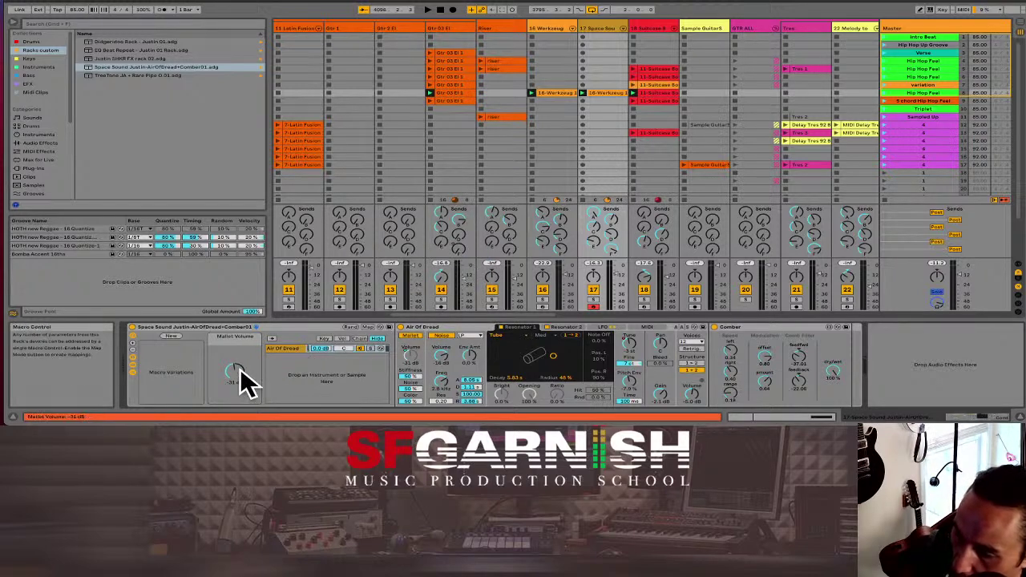
Step: Set the Mallet Volume macro to -60 dB, store it as a new macro variation, and select that variation
mouse_move(237, 370)
mouse_down()
mouse_move(237, 380)
mouse_move(237, 361)
mouse_move(237, 375)
mouse_up()
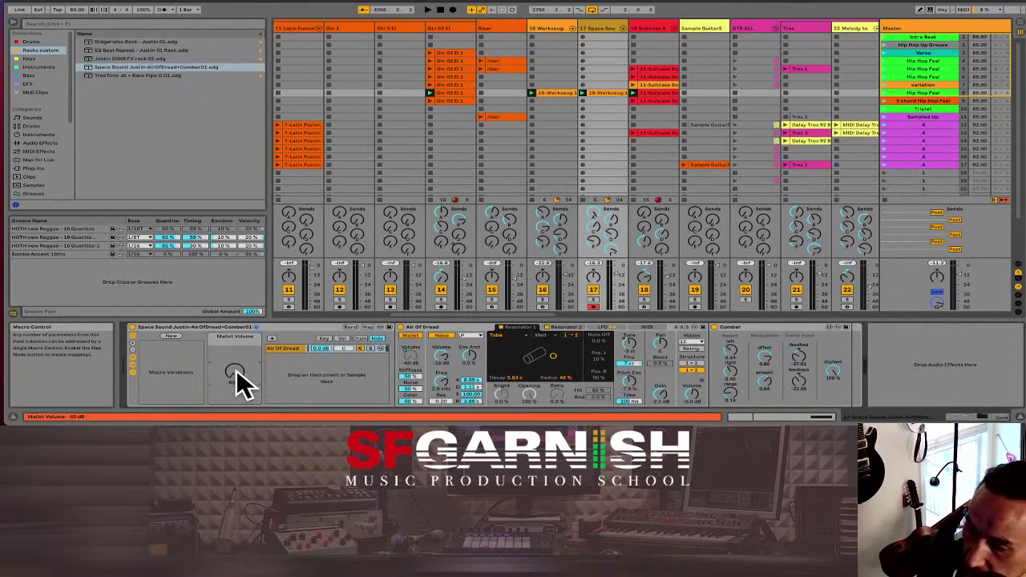
click(170, 334)
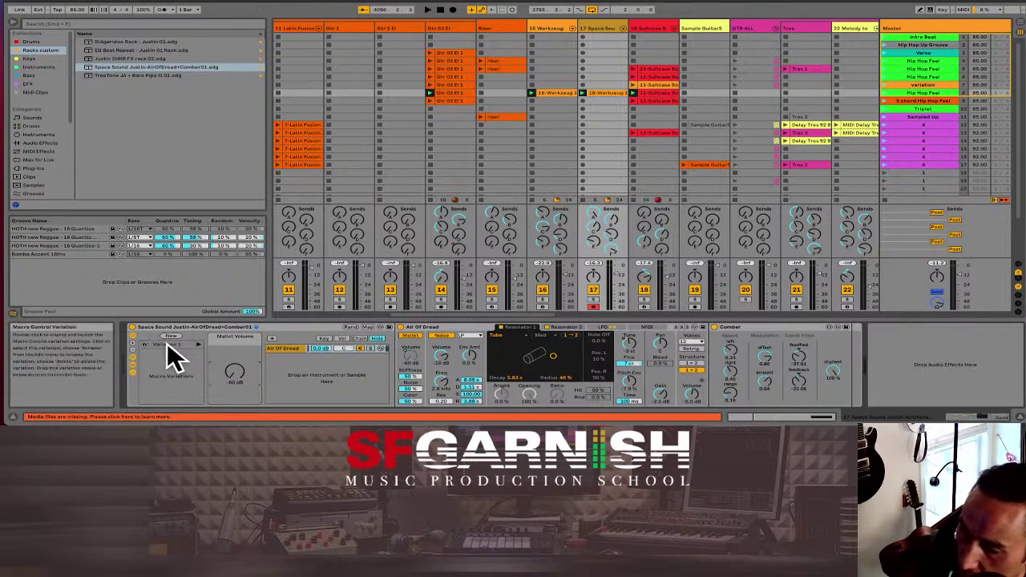
click(167, 345)
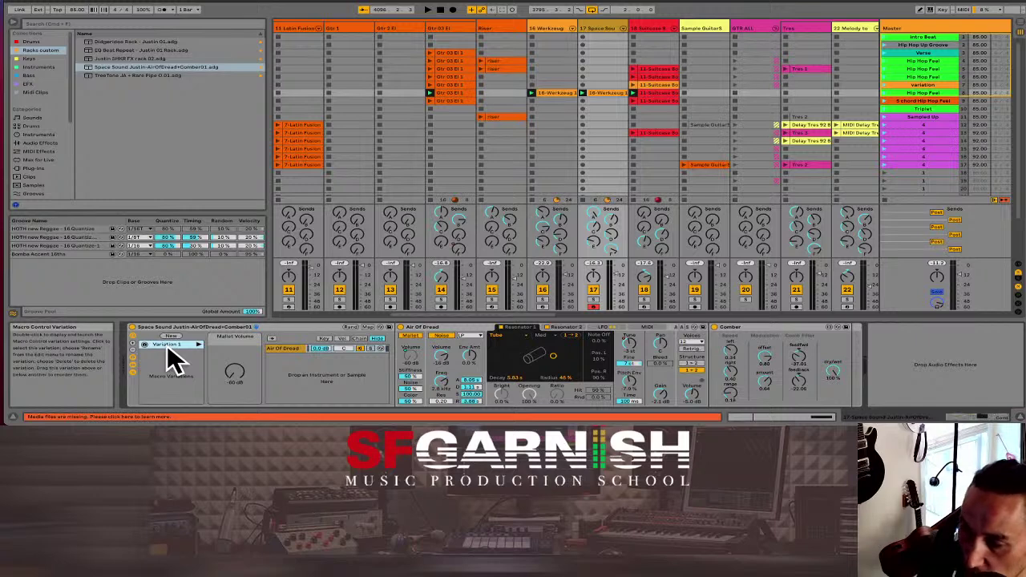
Step: Rename the selected macro variation "No Mallet"
right_click(166, 344)
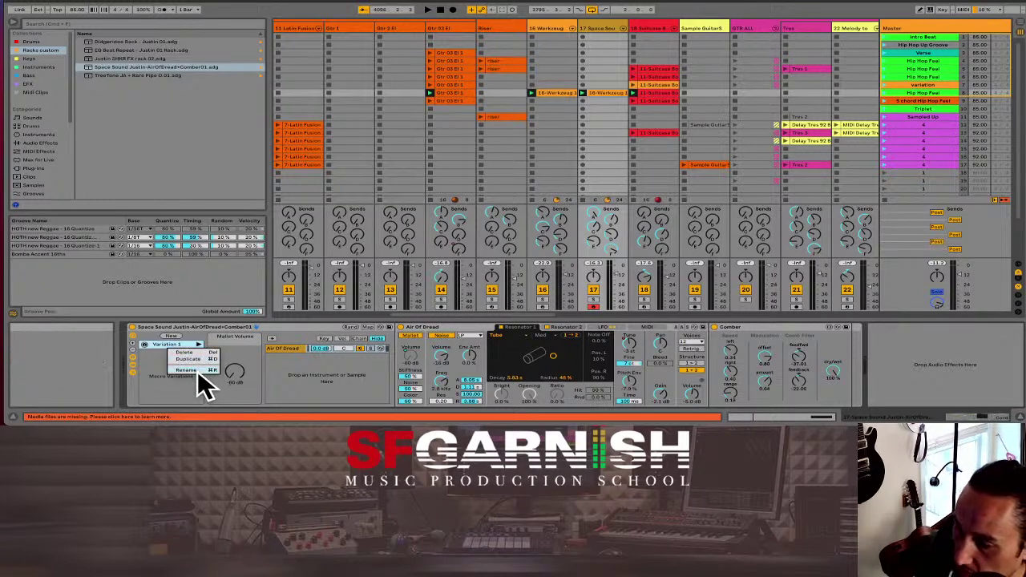
click(197, 370)
text(No Mal)
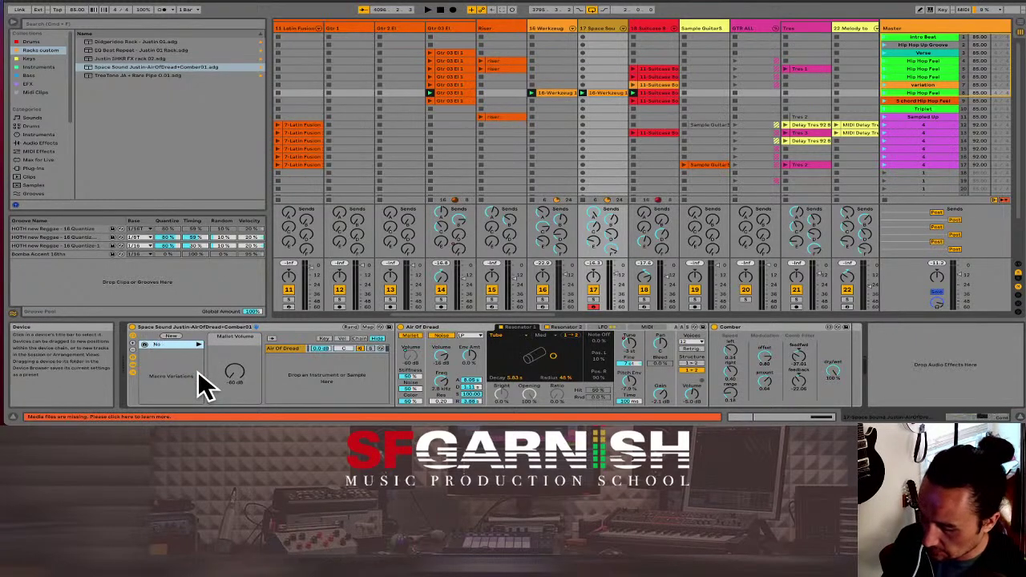
text(let)
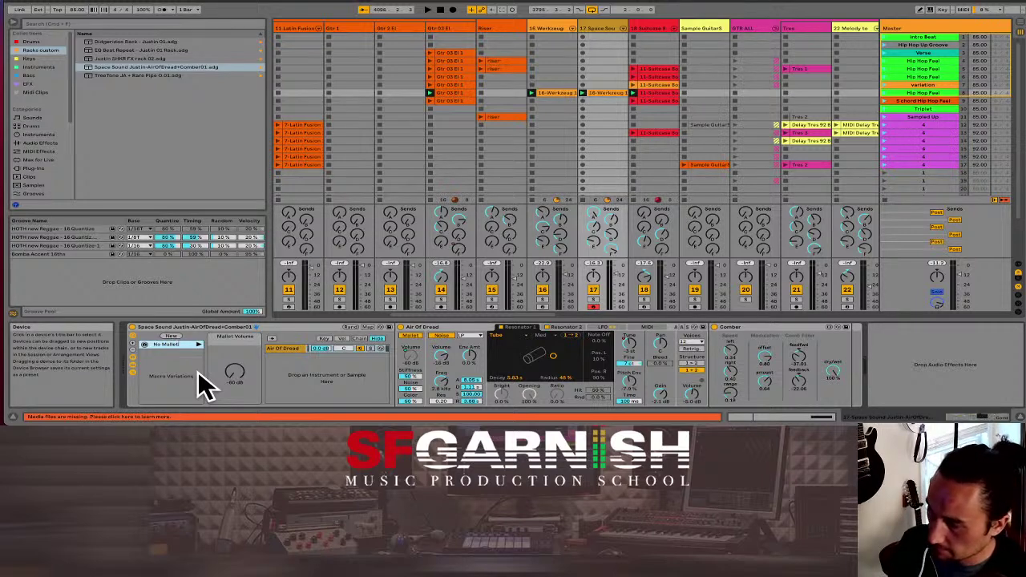
key(Return)
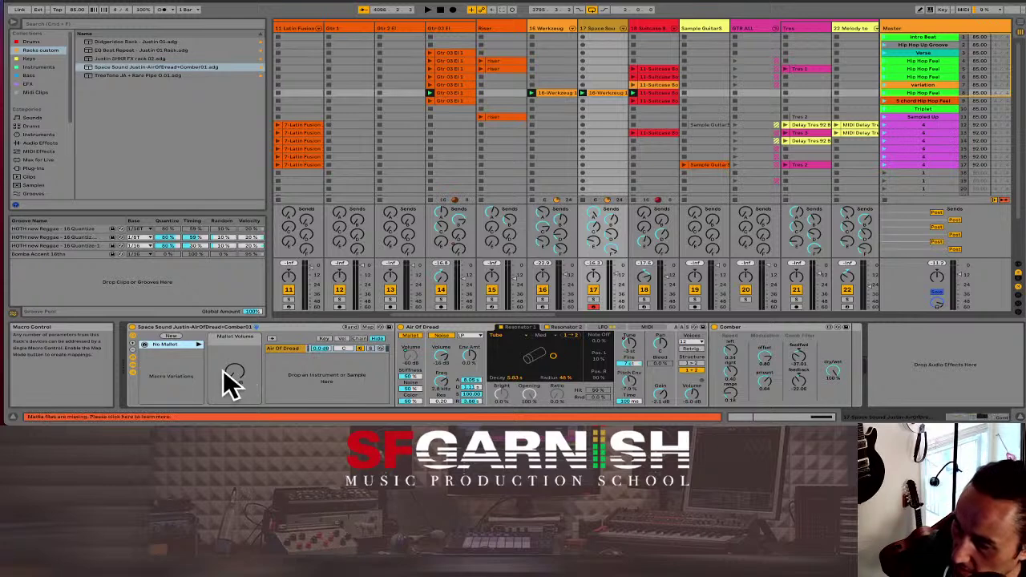
Step: Set the Mallet Volume macro to -35 dB and store it as a new variation named "Mallet - 35"
drag(237, 375, 236, 350)
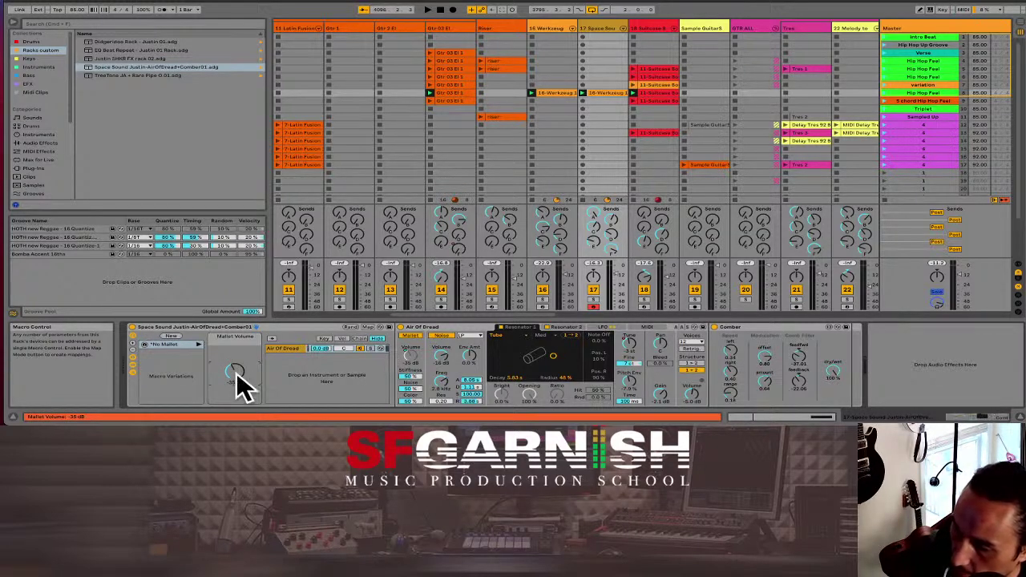
click(177, 337)
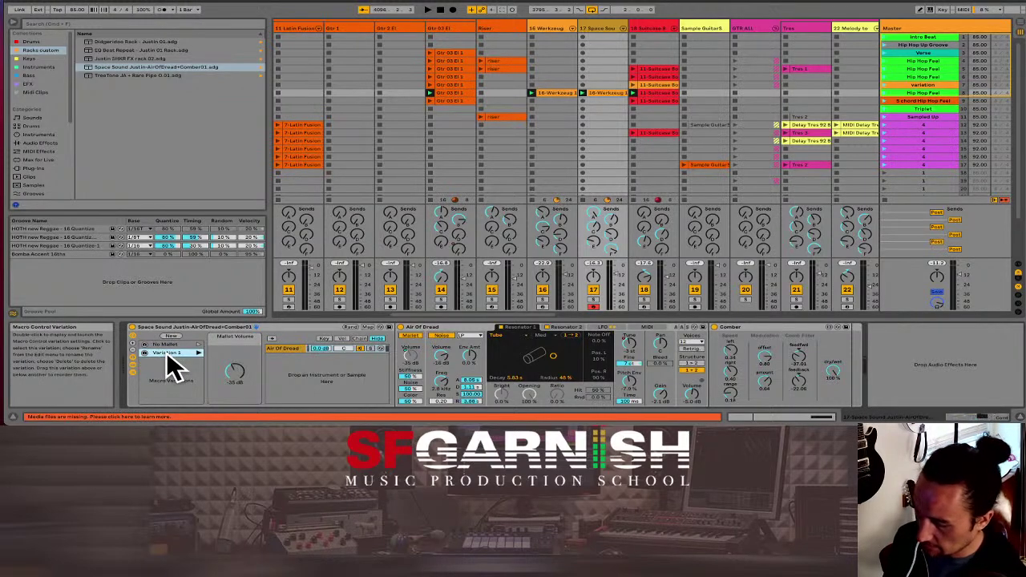
key(ctrl+r)
text(Mal)
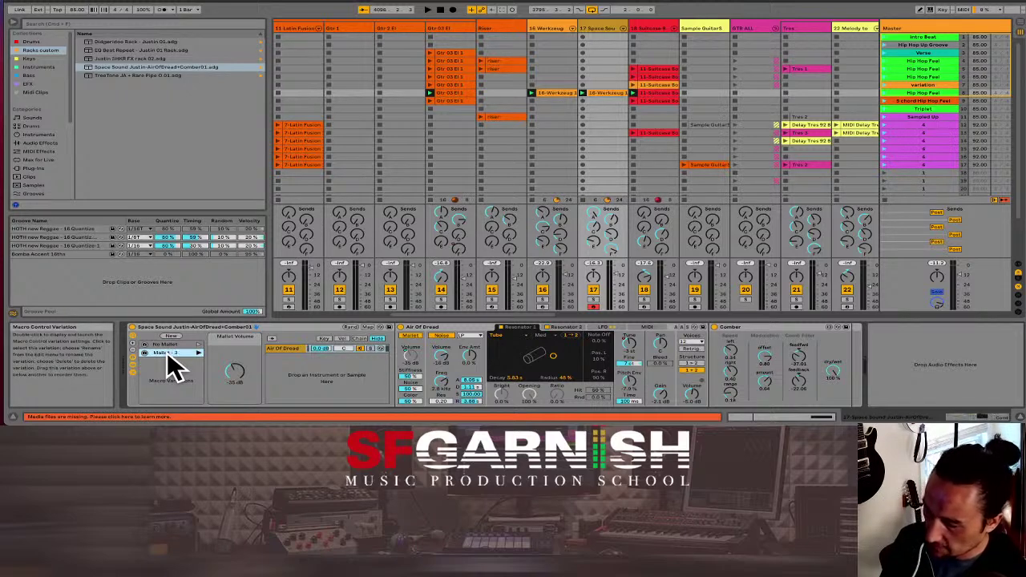
text(let - 35)
key(Return)
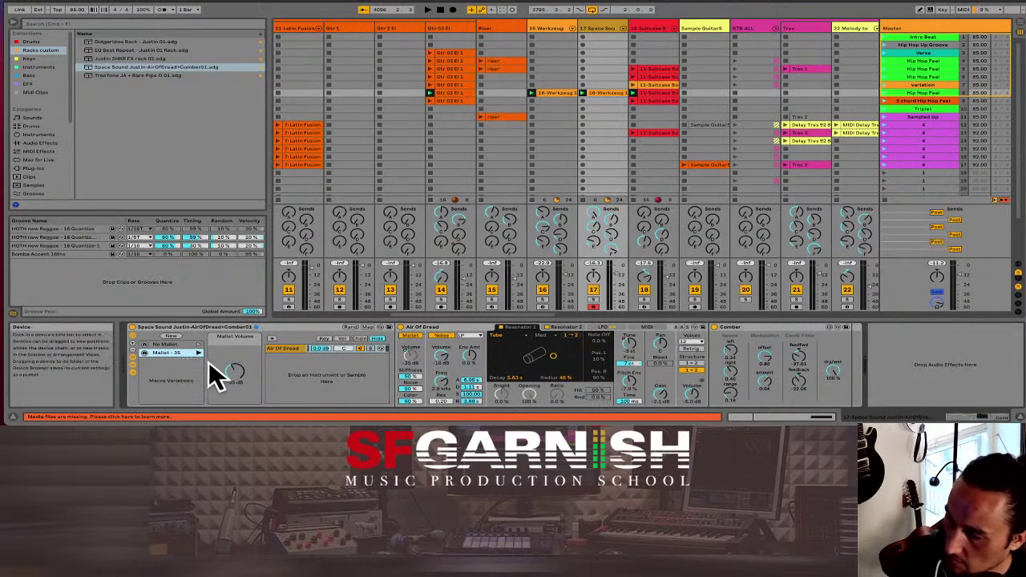
Step: Set the Mallet Volume macro to -10 dB and store it as a new variation named "Mallet - 10"
drag(234, 371, 235, 368)
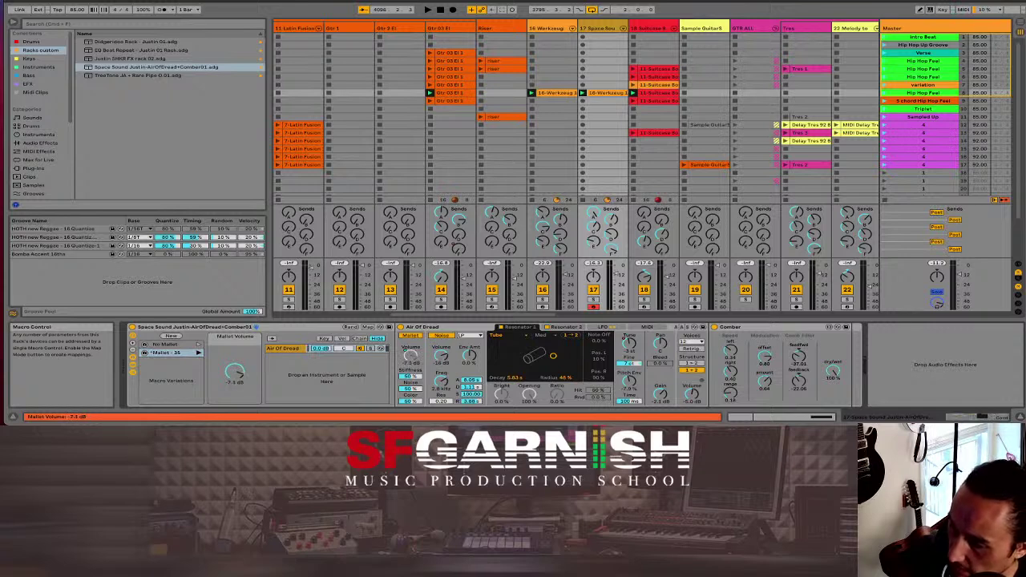
click(170, 337)
click(165, 362)
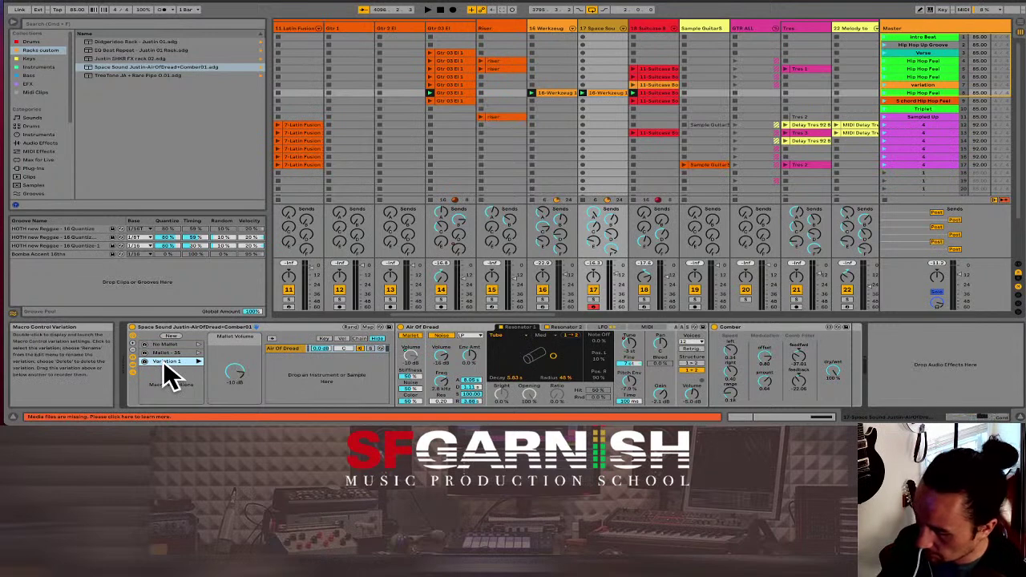
key(ctrl+r)
text(Mall)
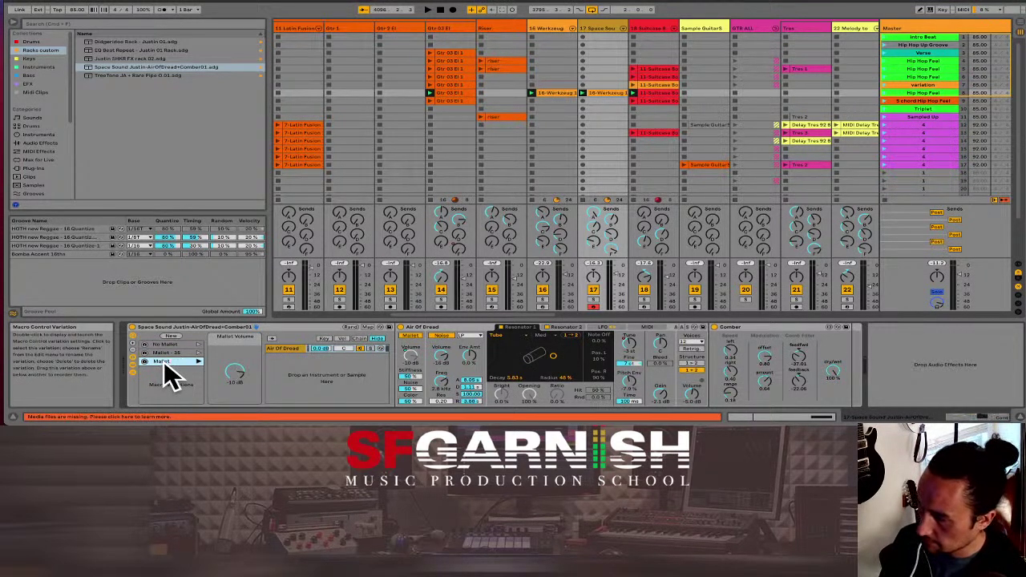
key(Return)
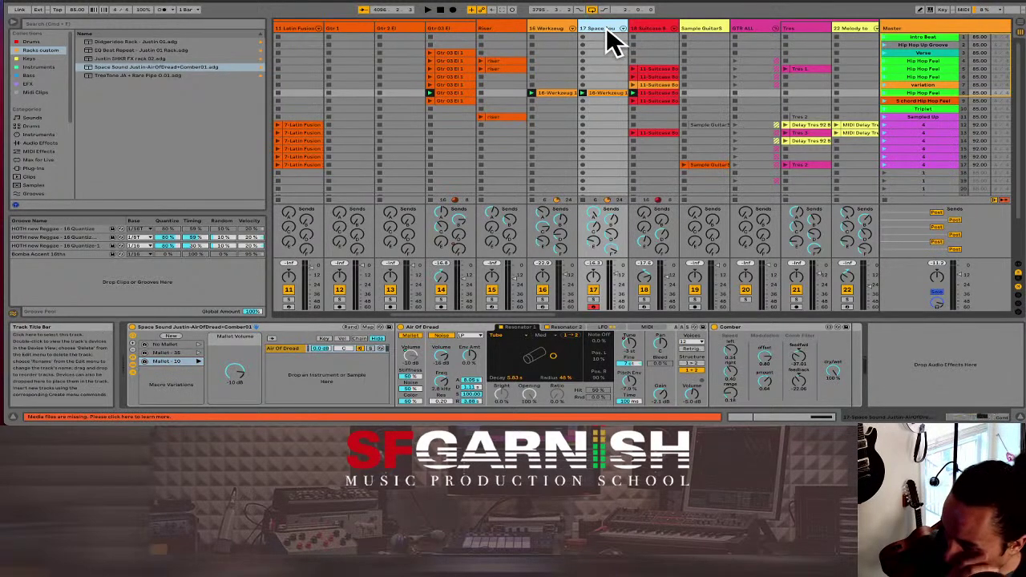
Step: Launch the No Mallet, Mallet - 35 and Mallet - 10 variations to compare their mallet levels
click(171, 354)
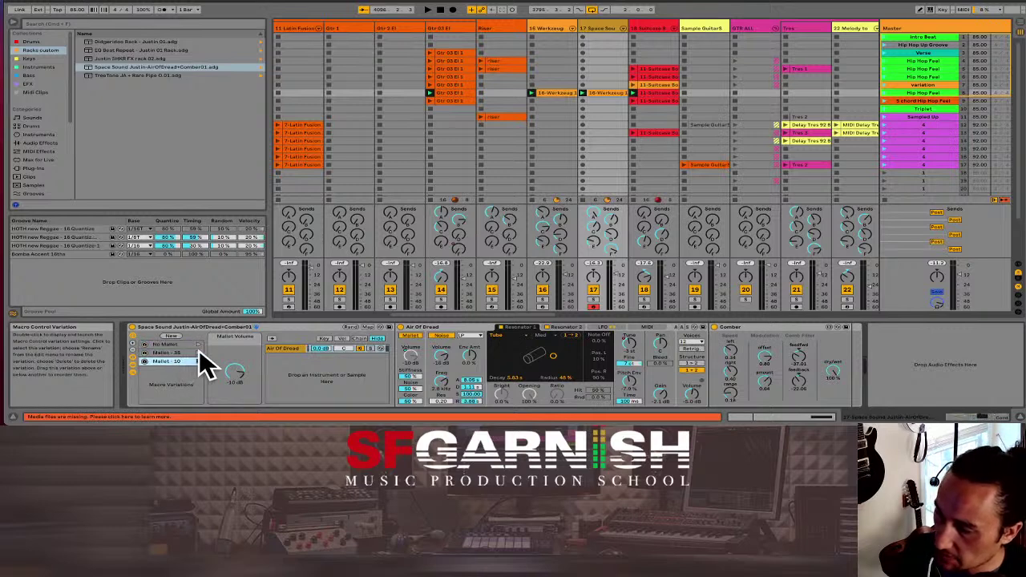
click(200, 361)
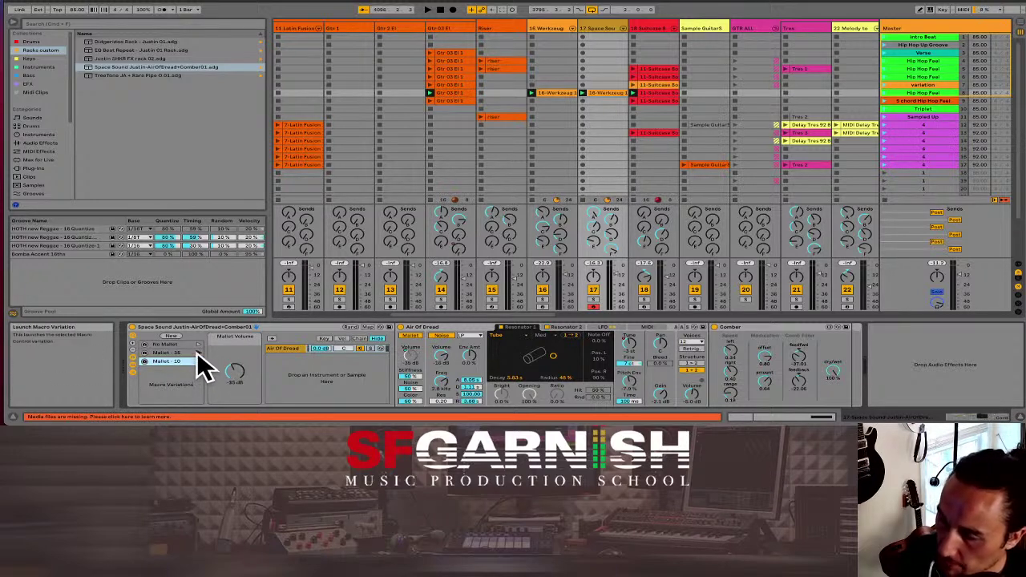
click(199, 345)
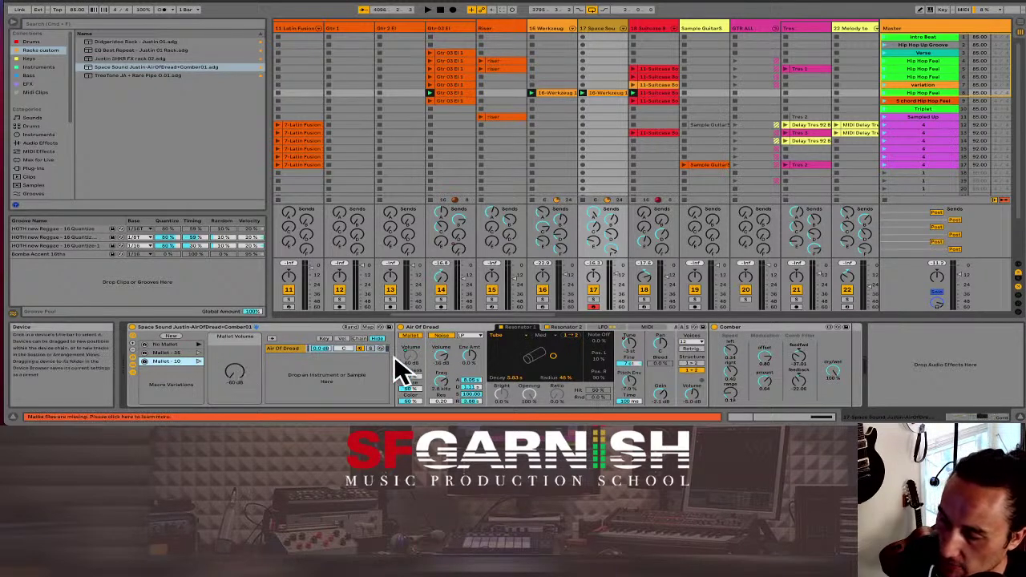
click(199, 362)
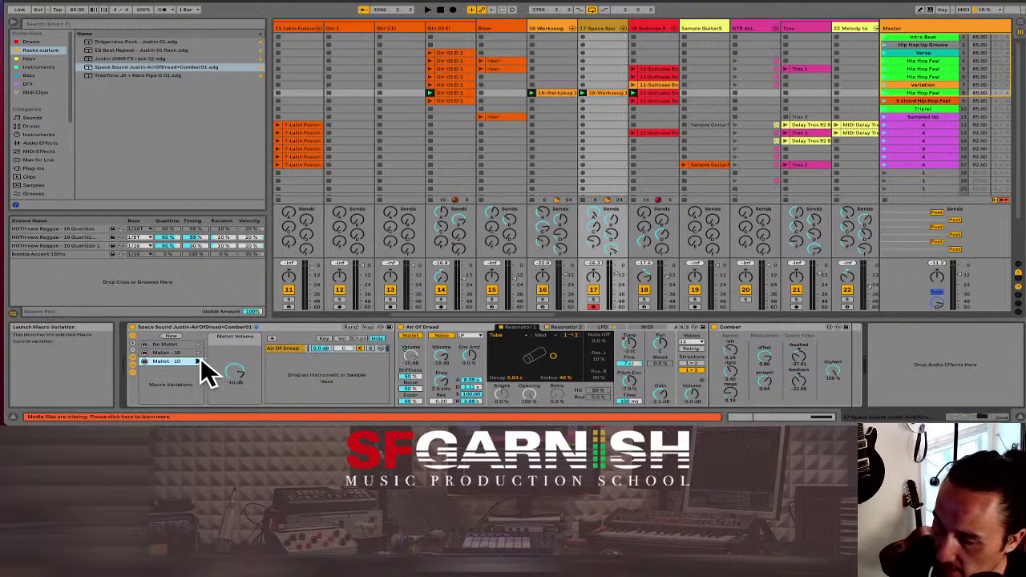
Step: Try mapping Comber's dry/wet to the Mallet Volume macro and launch the three variations to test the shared control
right_click(835, 375)
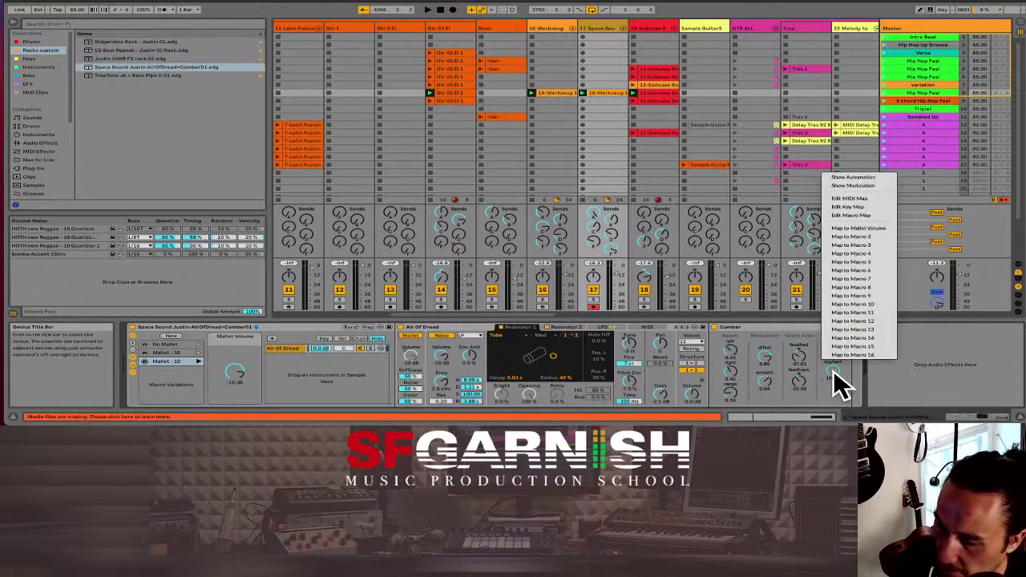
click(866, 228)
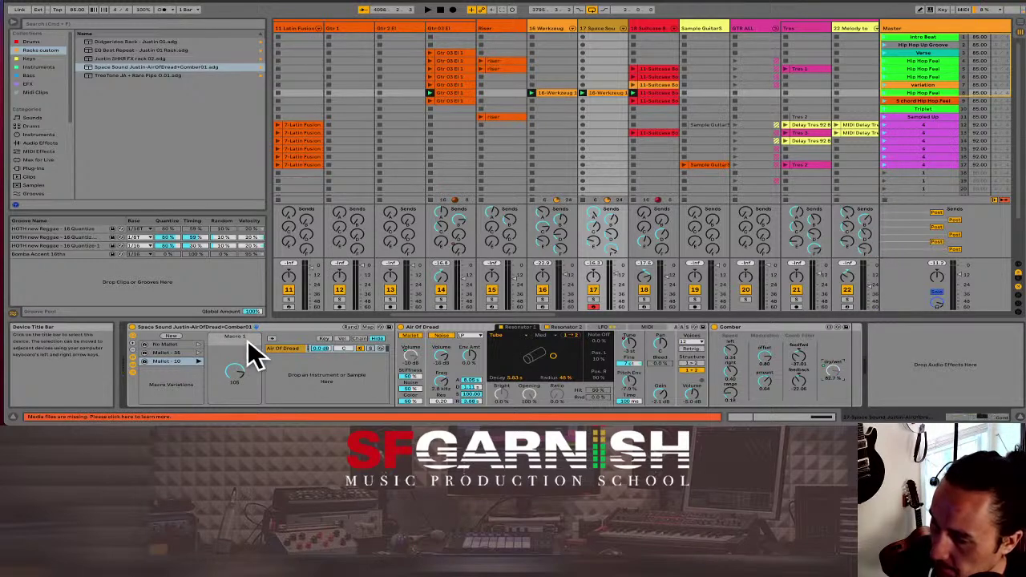
click(199, 353)
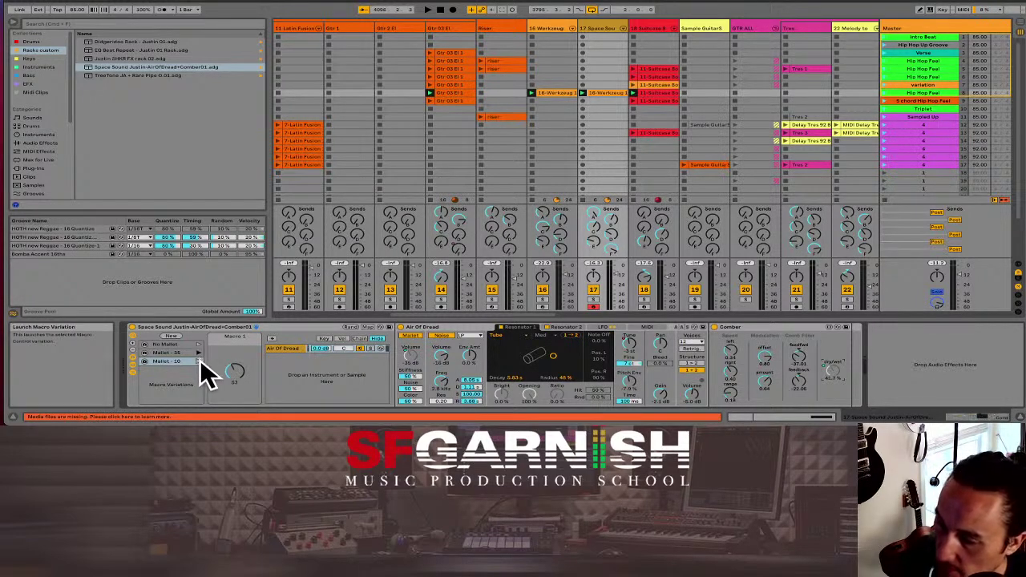
click(199, 355)
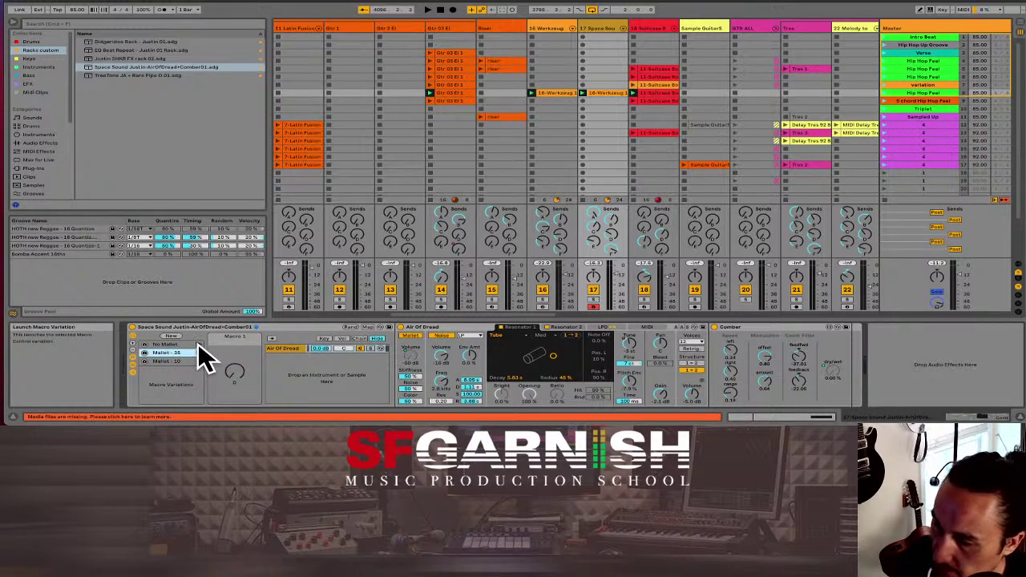
click(198, 353)
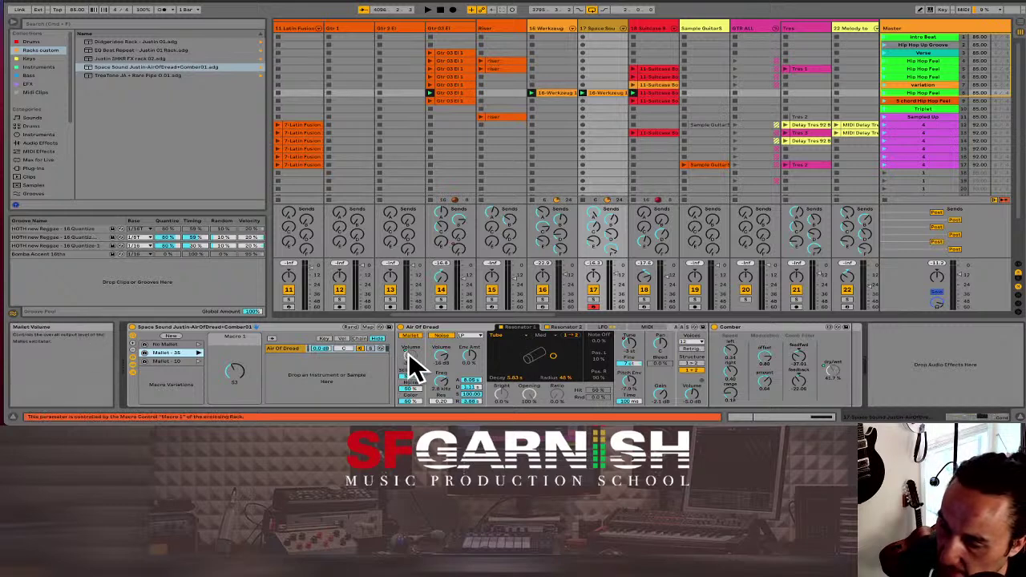
click(198, 344)
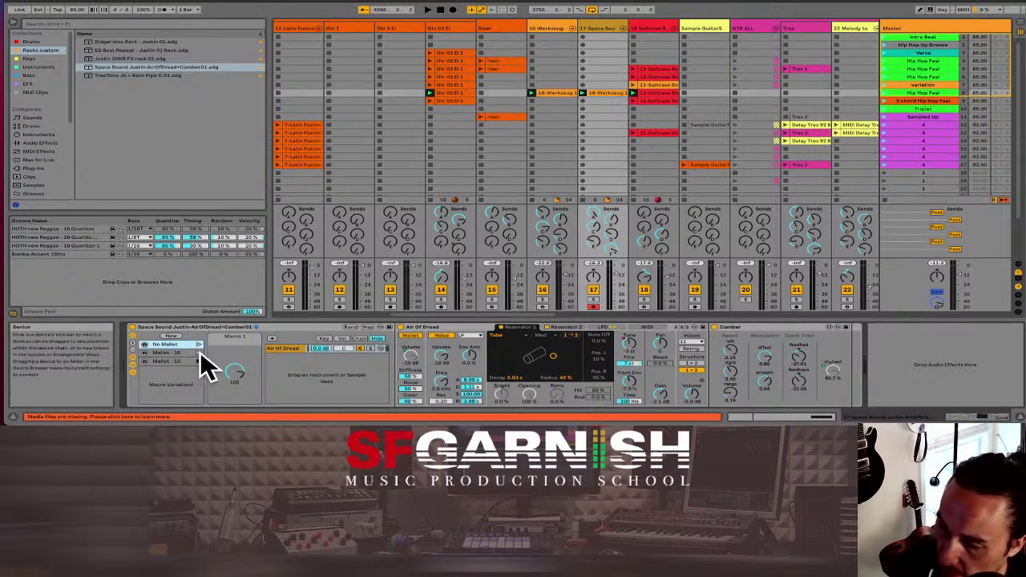
click(198, 346)
click(199, 362)
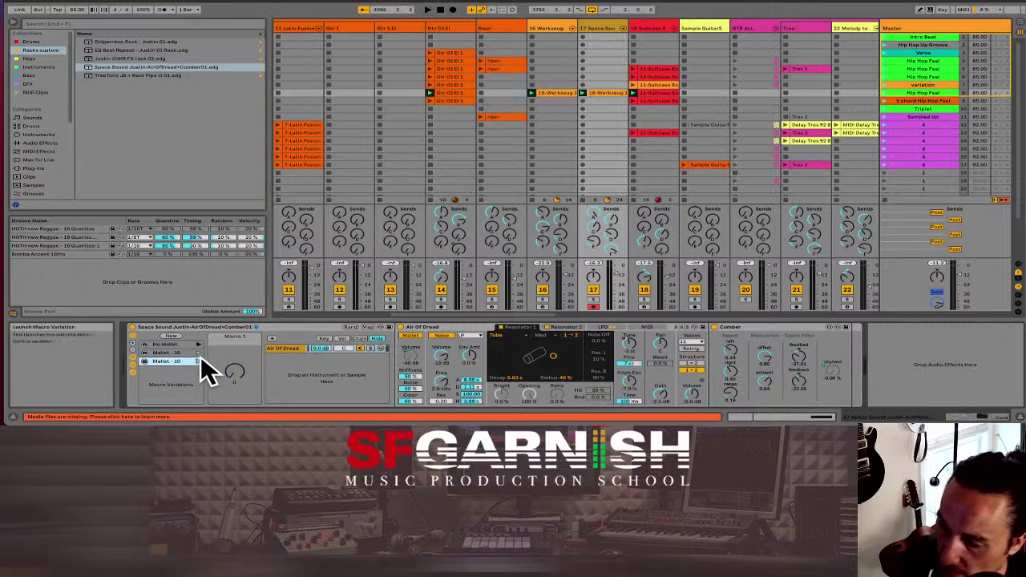
click(198, 346)
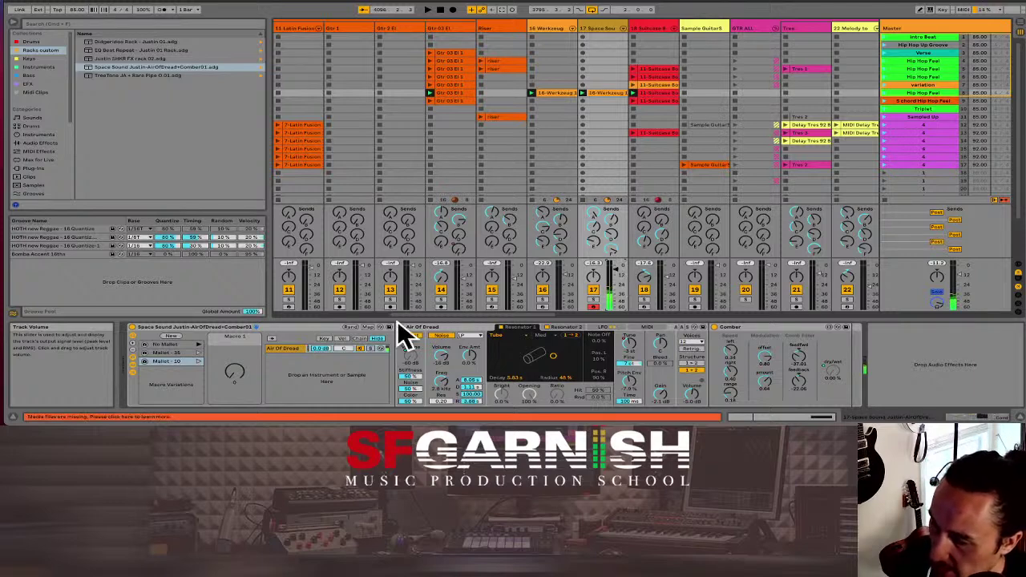
click(199, 354)
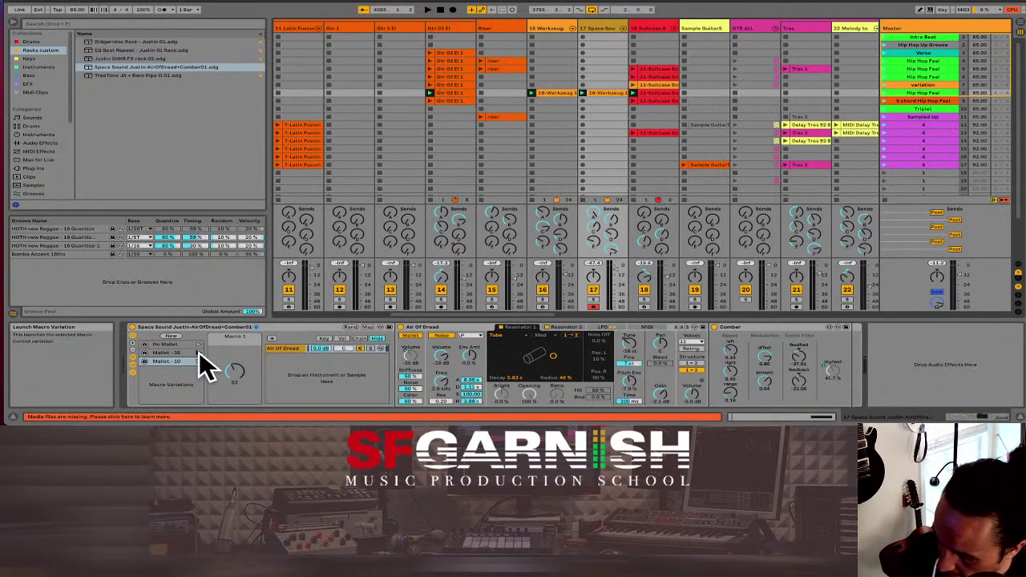
Step: MIDI-map the overwrite controls of the No Mallet, Mallet - 35 and Mallet - 10 variations to notes C2, C#2 and D2
key(ctrl+m)
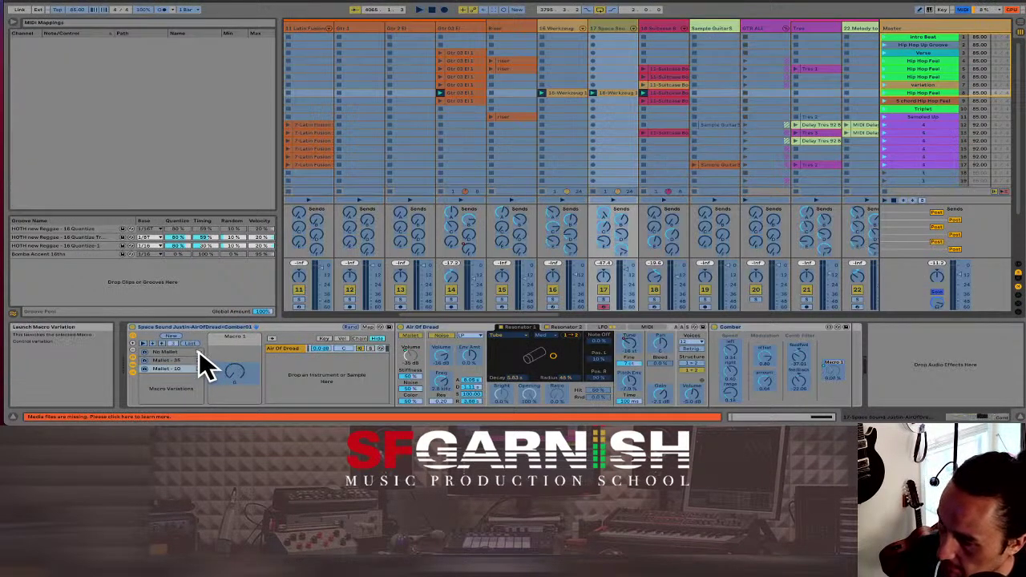
click(146, 352)
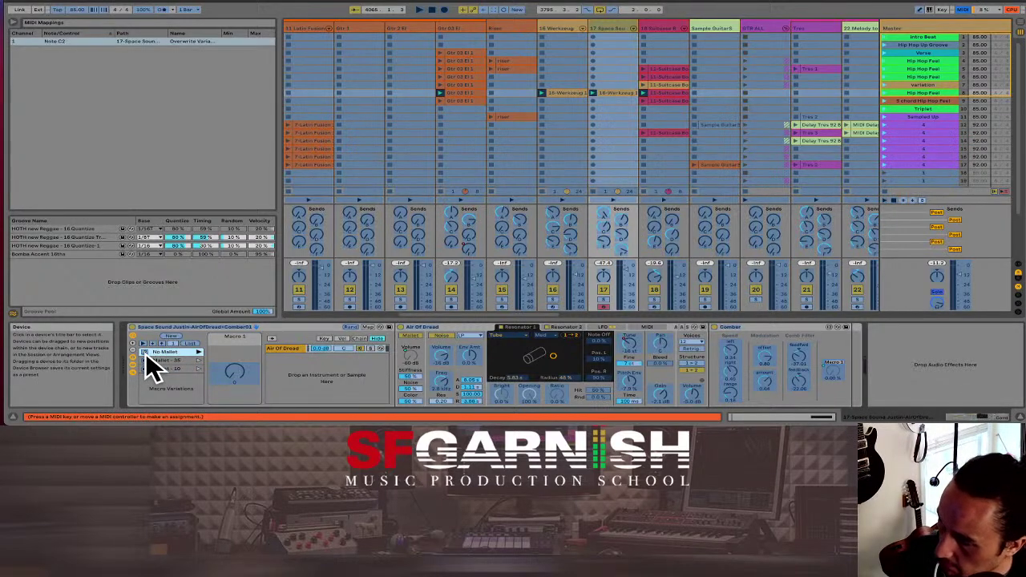
click(146, 361)
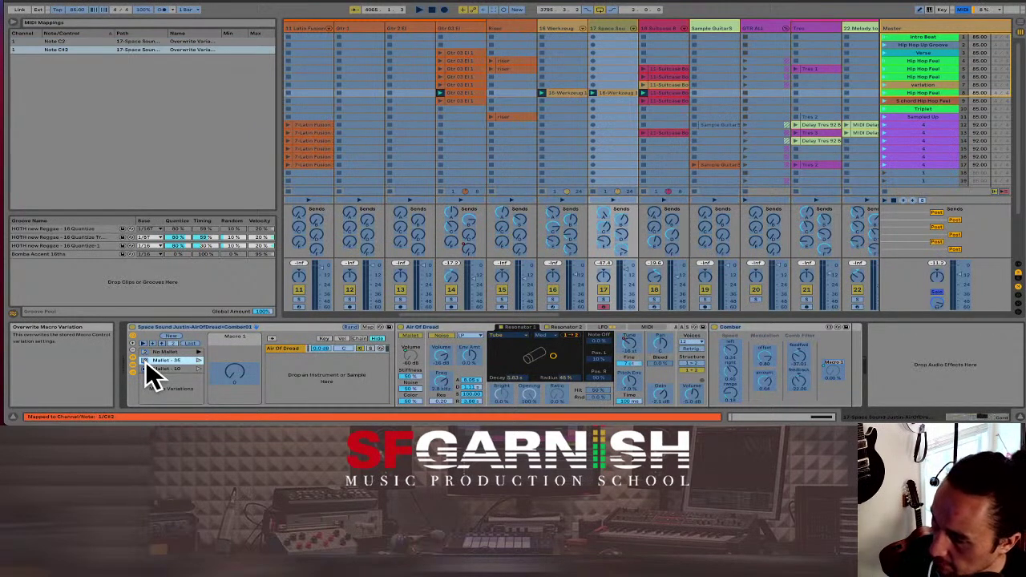
click(146, 369)
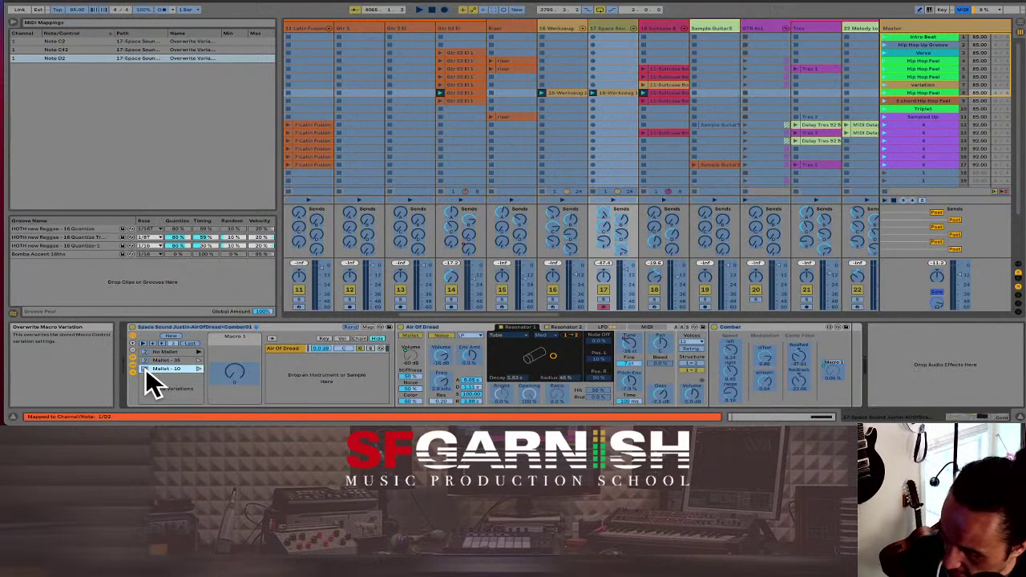
key(ctrl+m)
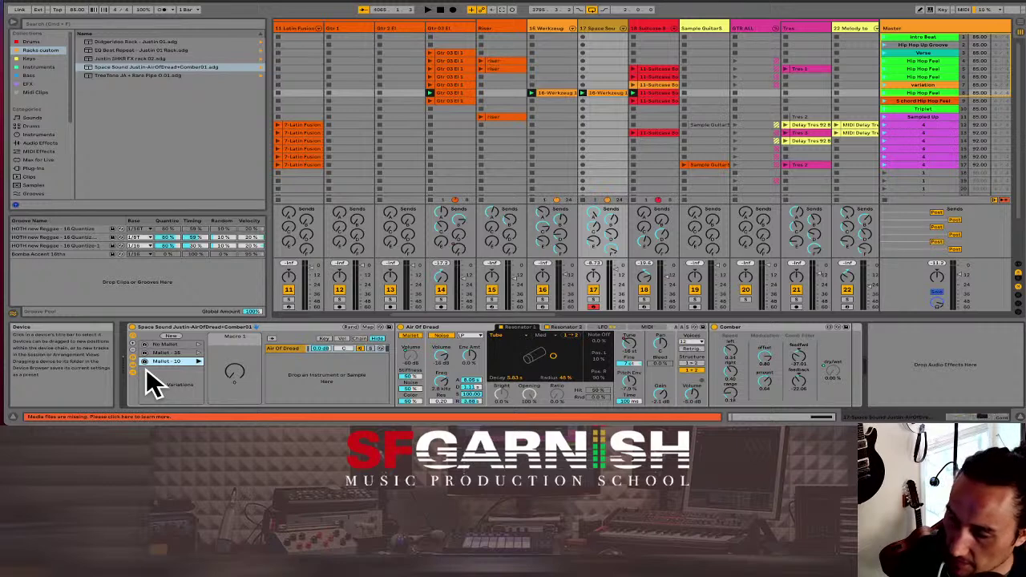
Step: Unmap Comber's dry/wet from Macro 1 and set it to about 80.3%
right_click(834, 377)
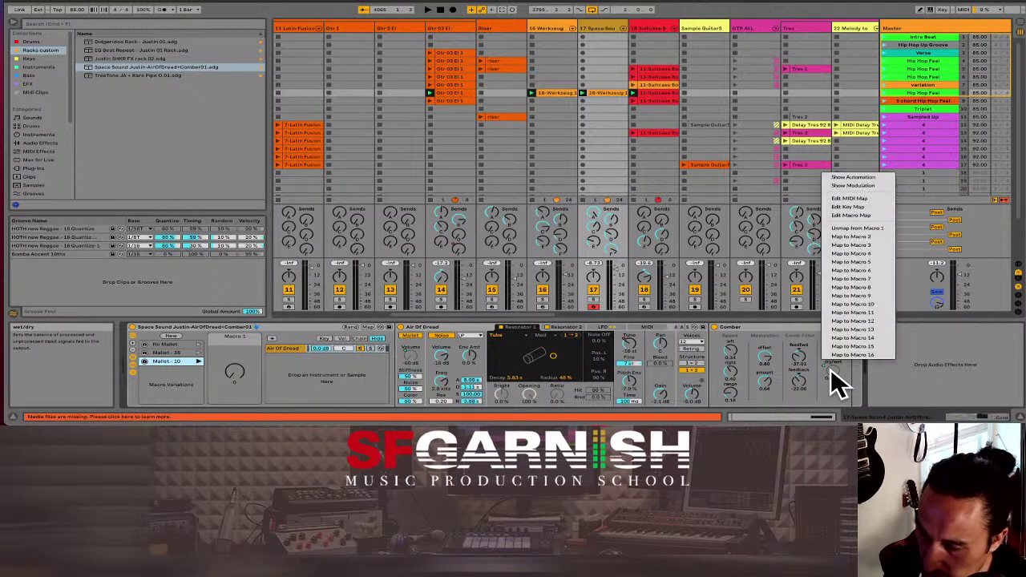
click(873, 235)
drag(834, 371, 834, 341)
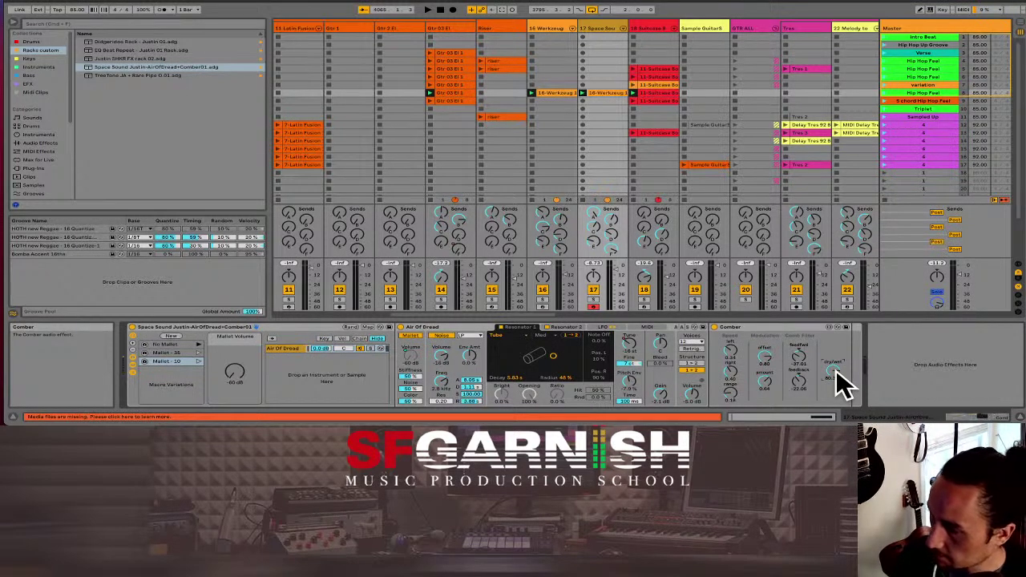
Step: Check the instrument's Mallet Volume mapping, then test the Mallet Volume macro and launch the No Mallet variation
right_click(411, 354)
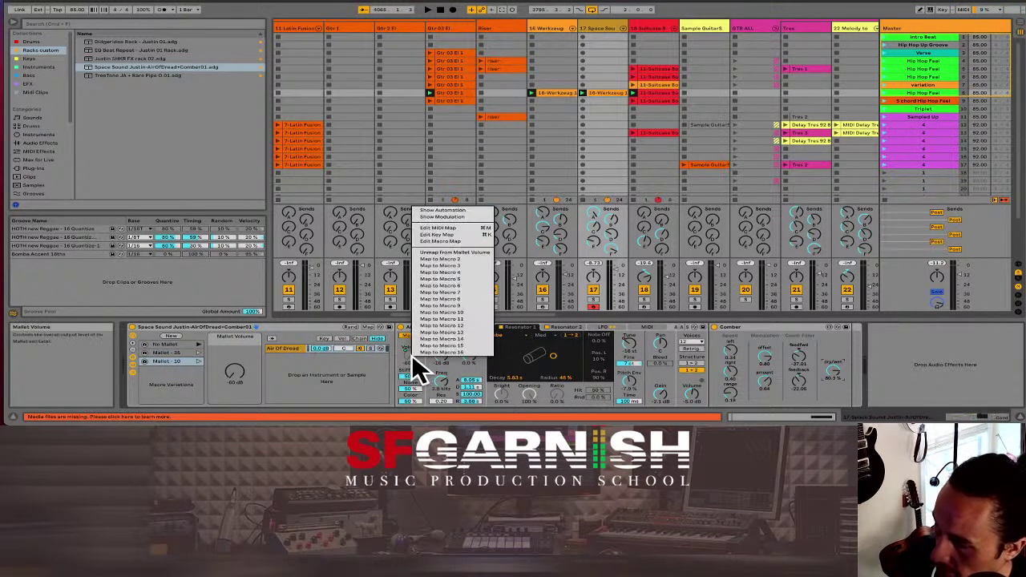
click(240, 367)
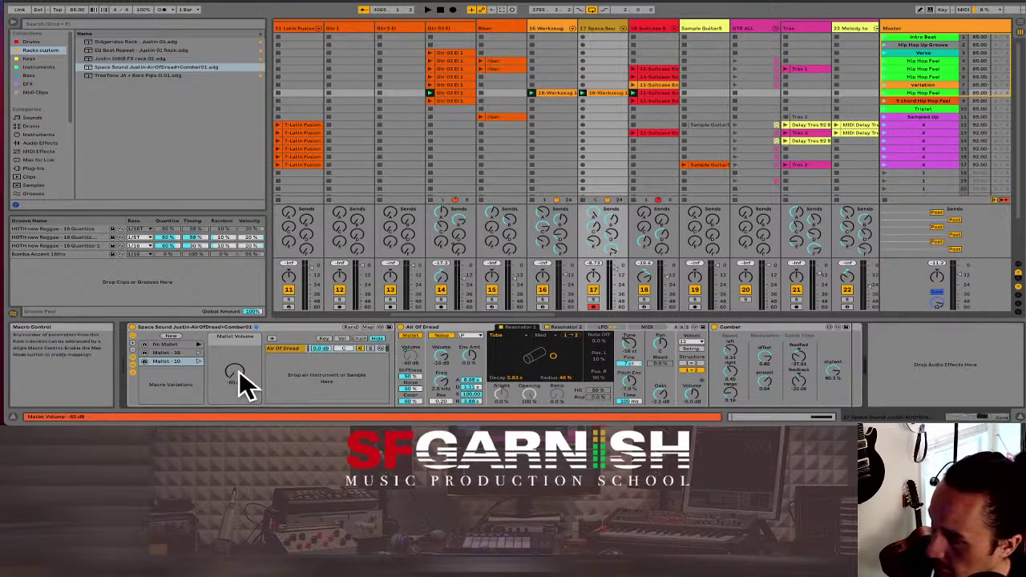
drag(239, 370, 234, 361)
click(198, 345)
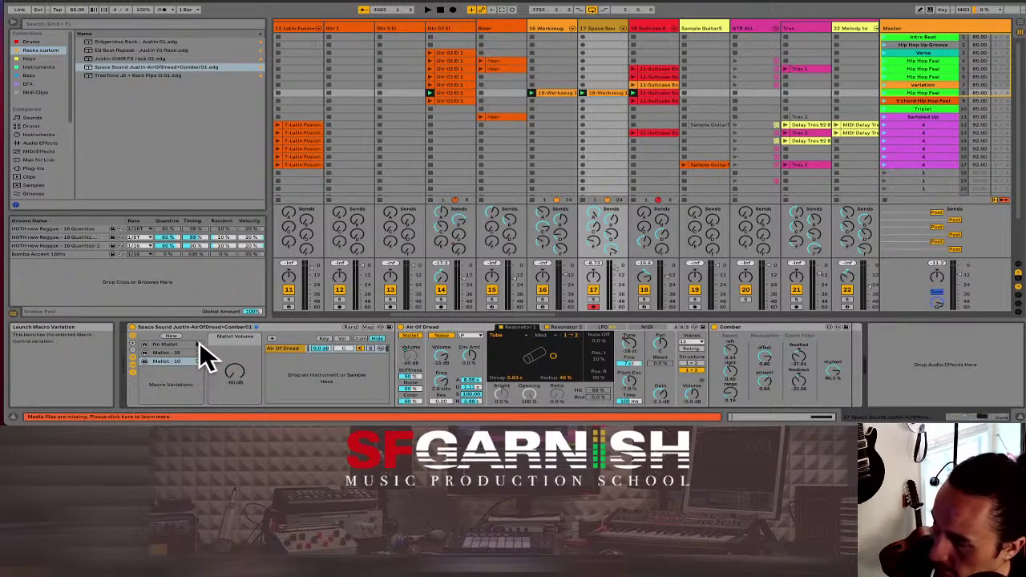
Step: Overwrite the Mallet - 10 variation with a Mallet Volume of about -32 dB, and select the No Mallet and Mallet - 35 variations
drag(238, 370, 239, 358)
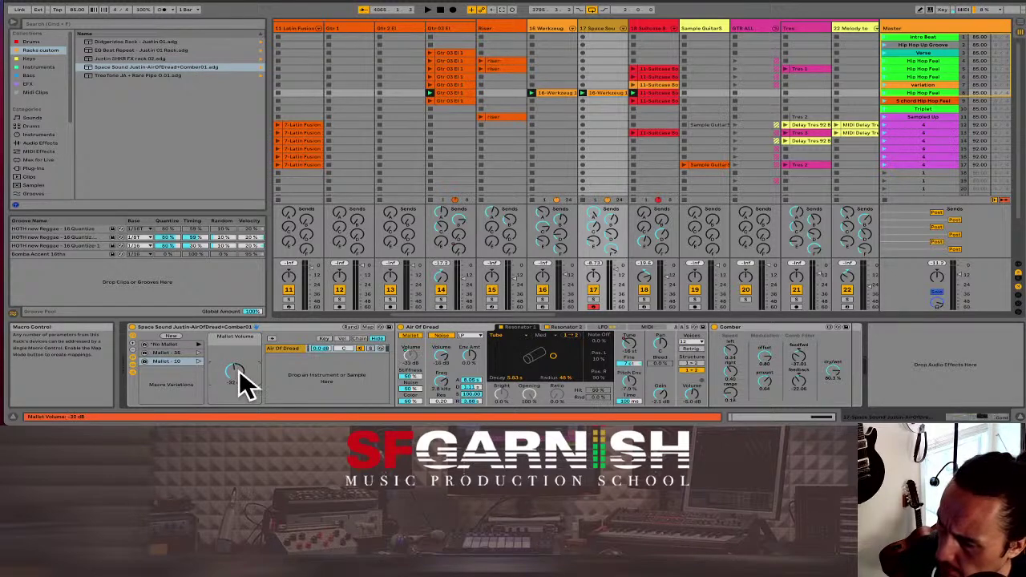
click(144, 361)
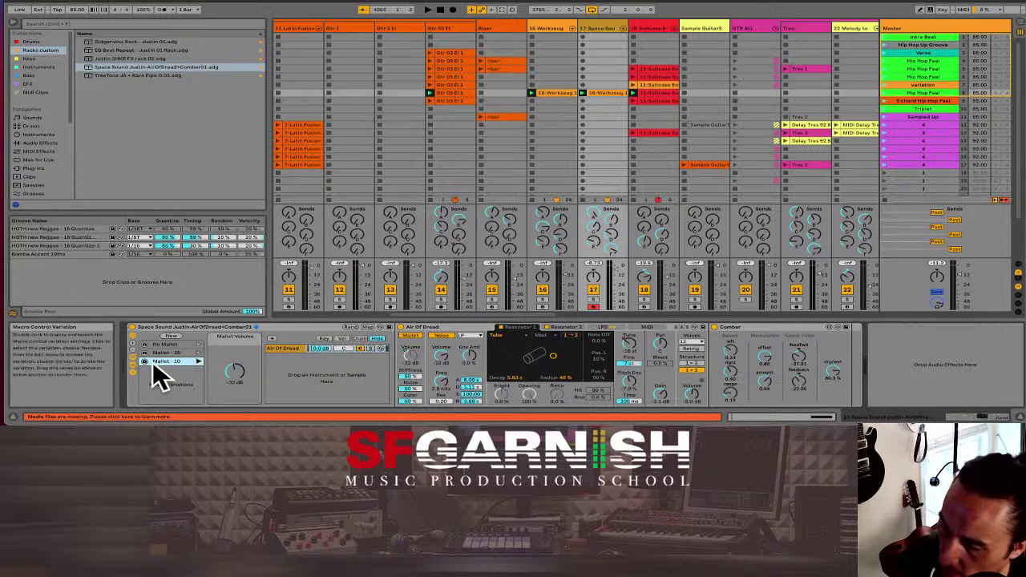
click(168, 345)
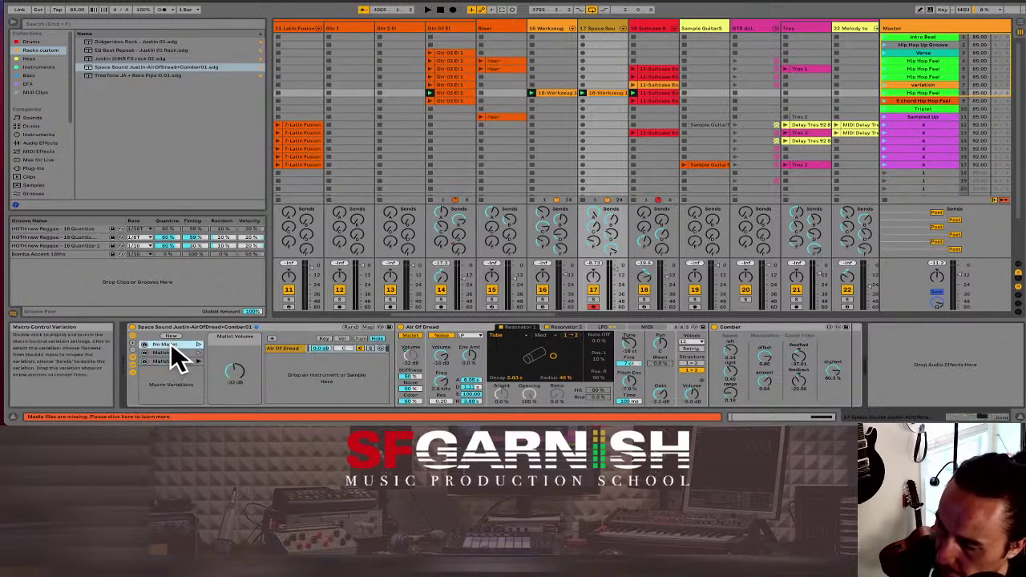
click(170, 353)
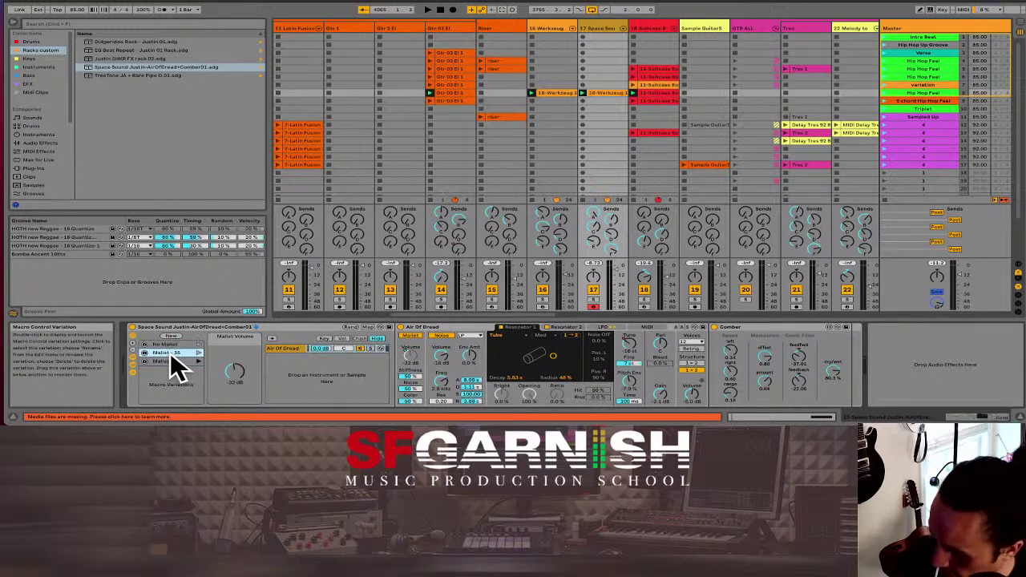
Step: MIDI-map the rack's next-variation, previous-variation and recall-selected-variation controls to notes G#1, C2 and D#2
key(ctrl+m)
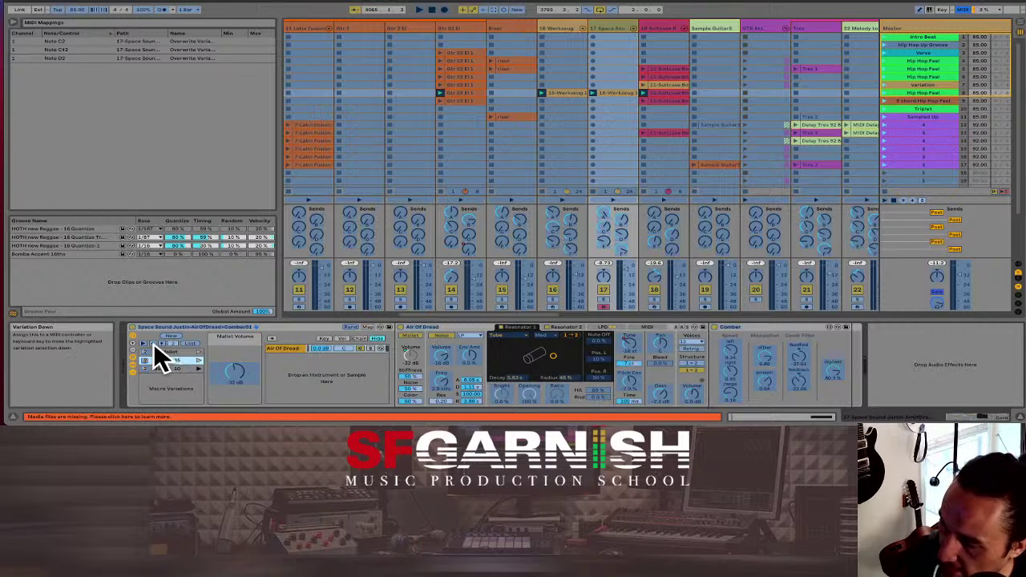
click(154, 343)
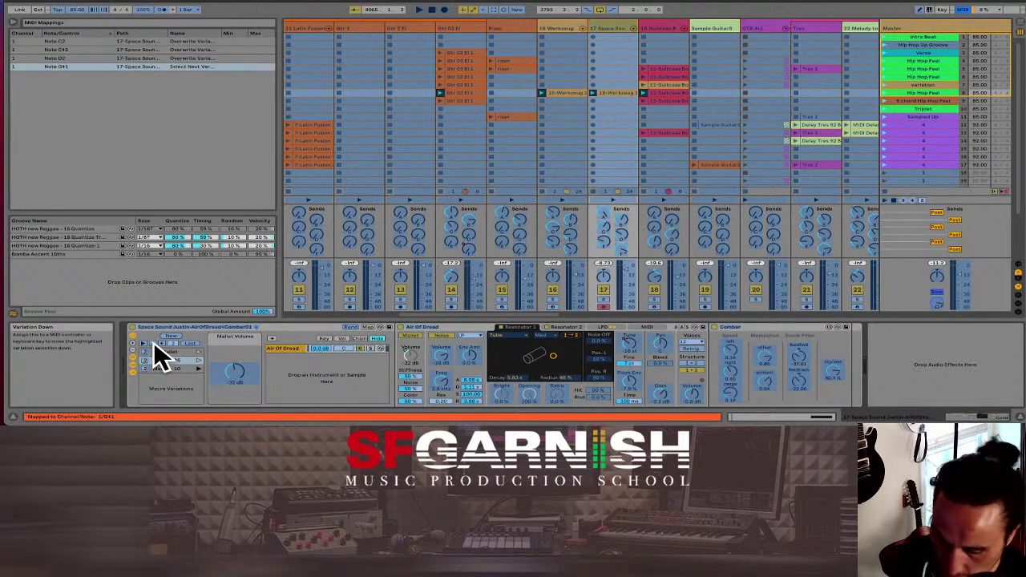
click(162, 343)
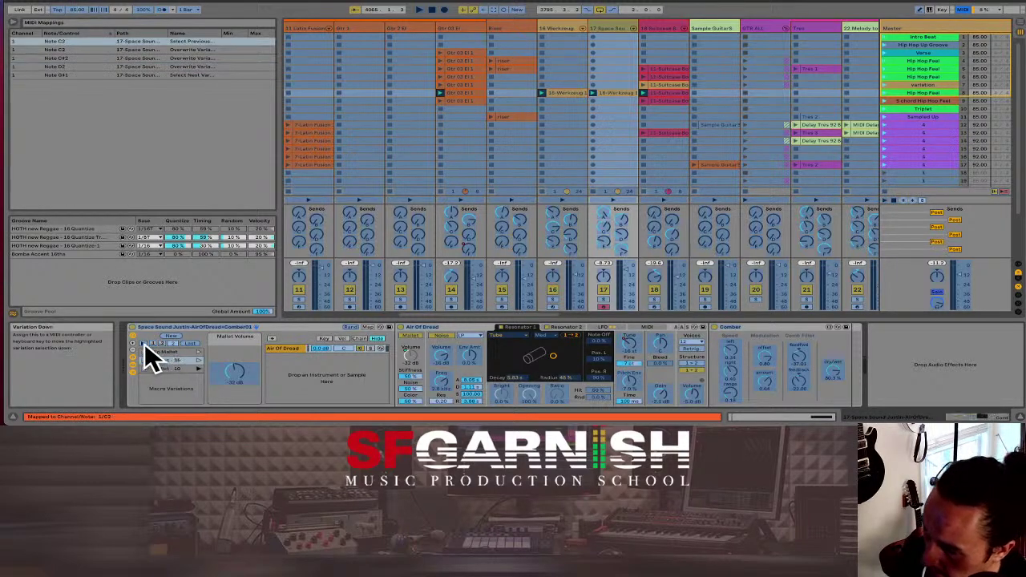
click(143, 344)
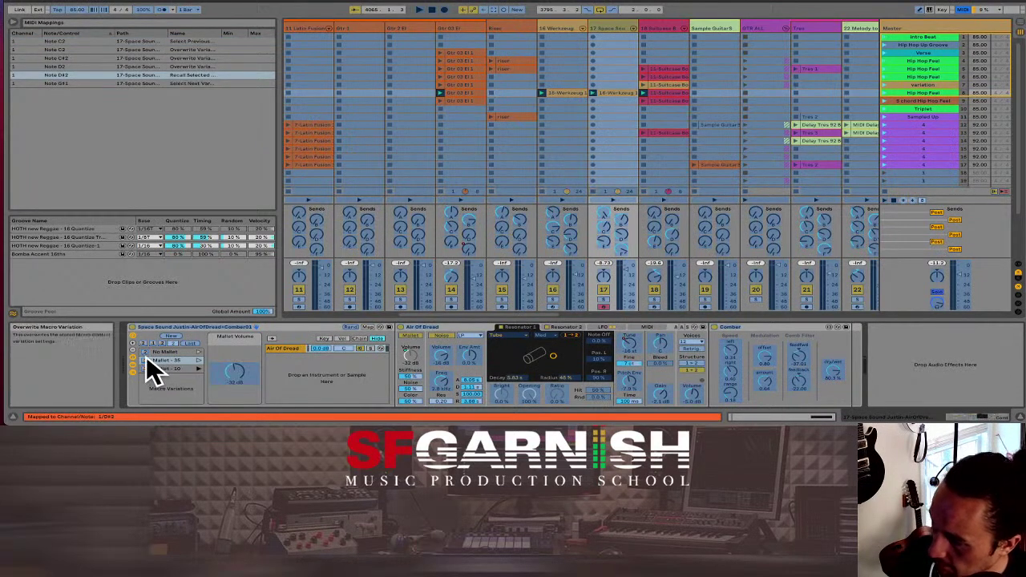
Step: Remove the MIDI mappings from the overwrite controls of the three variations and leave MIDI mapping
click(145, 352)
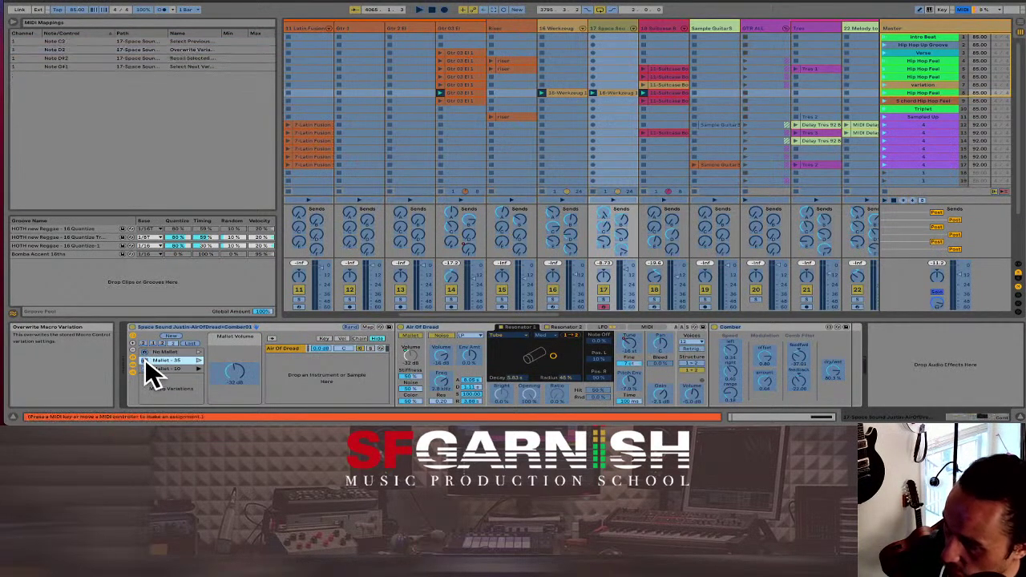
click(161, 369)
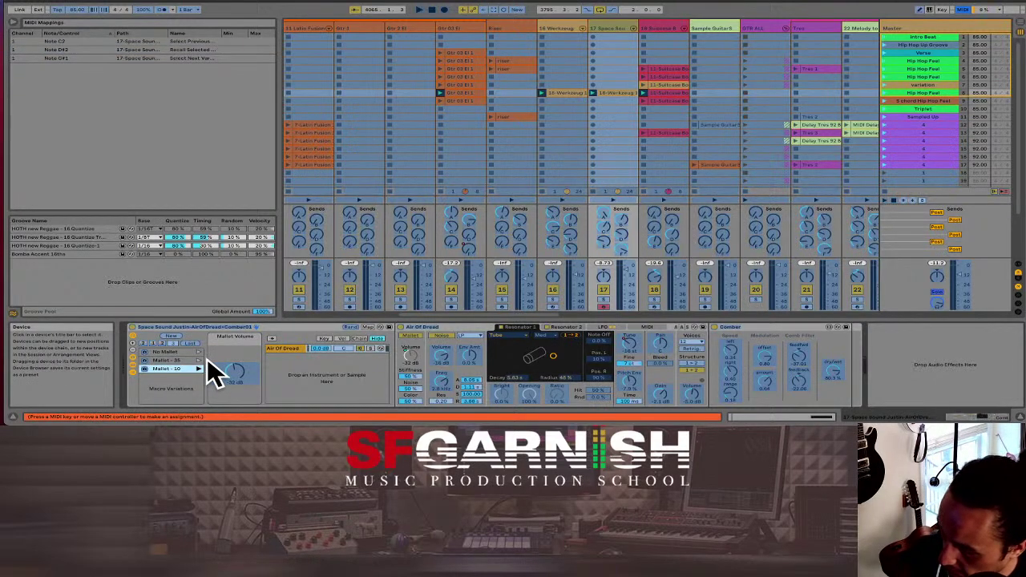
key(super+m)
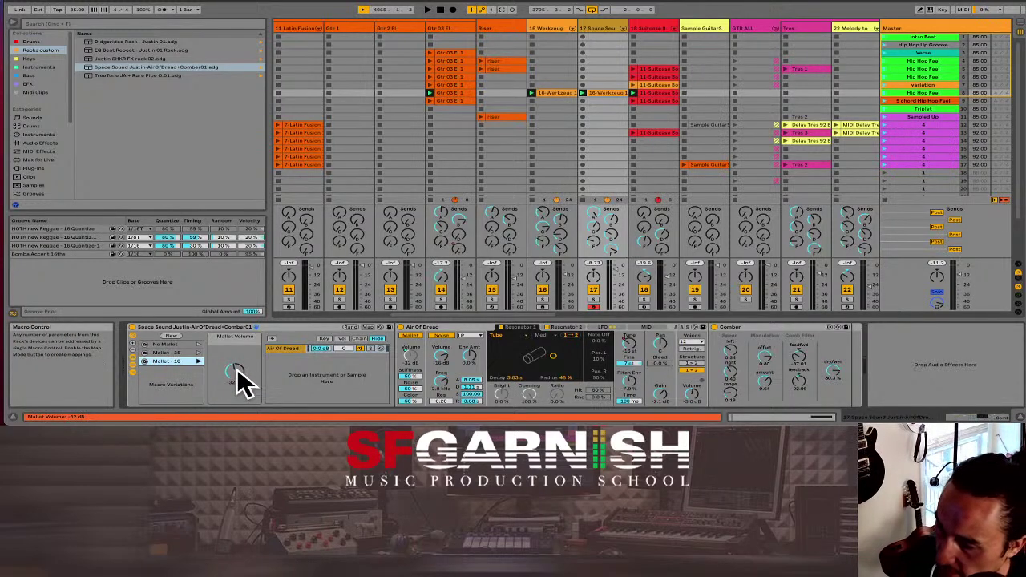
Step: Overwrite No Mallet, Mallet - 35 and Mallet - 10 with Mallet Volume values of -60, -35 and -10 dB
drag(241, 383, 241, 433)
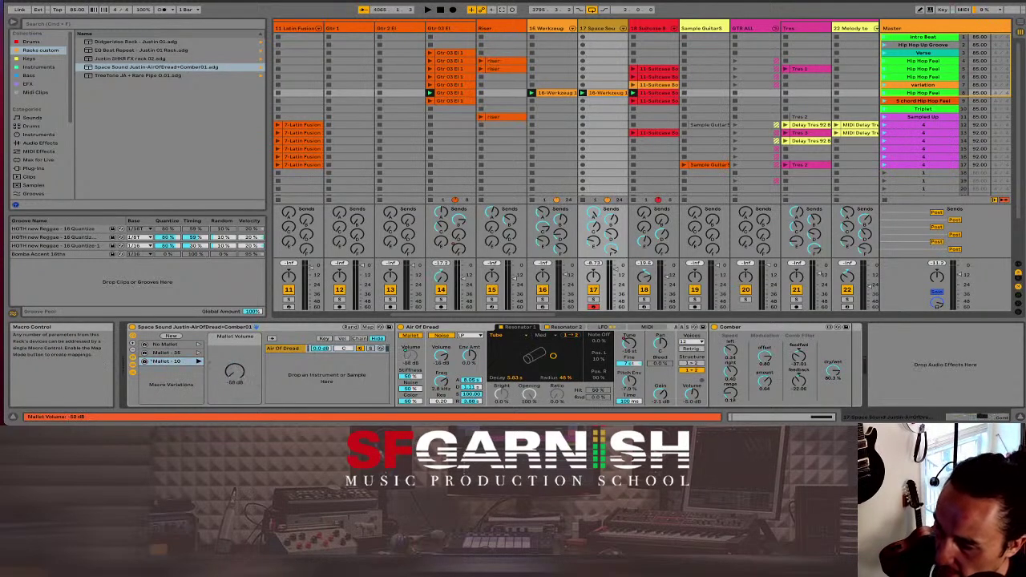
click(144, 344)
drag(238, 380, 238, 374)
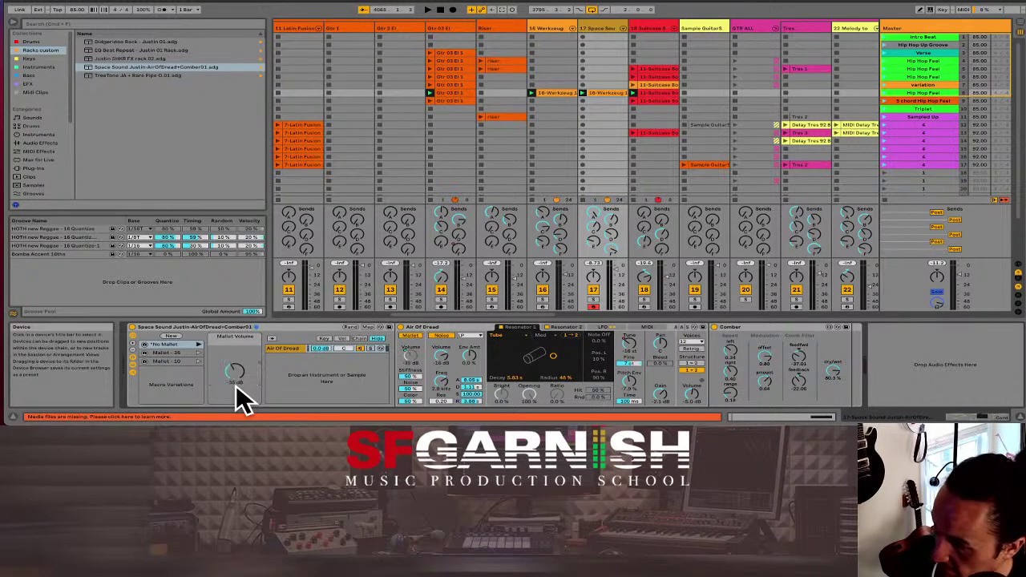
click(145, 353)
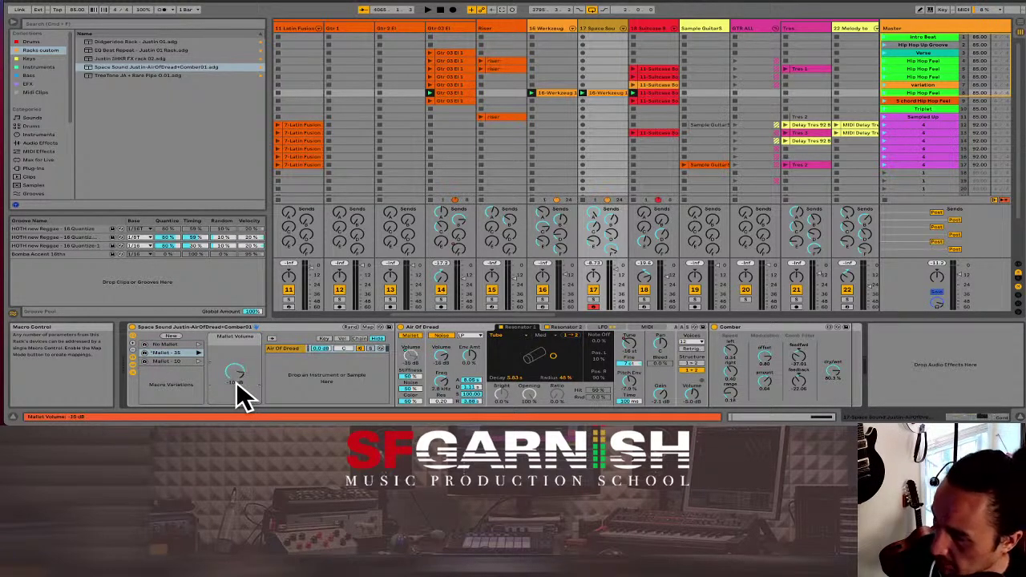
click(144, 361)
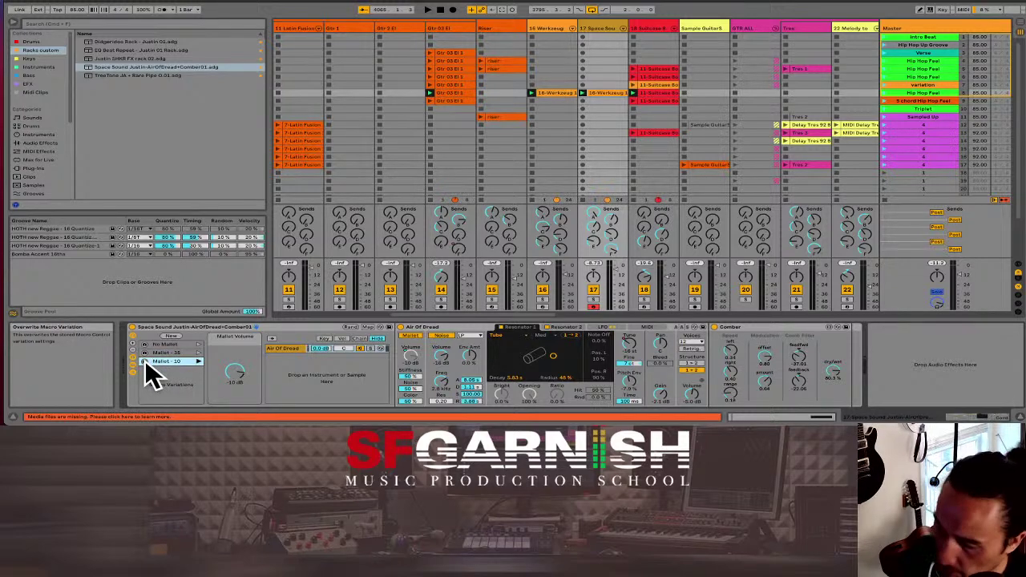
Step: Test the MIDI-mapped variation controls by stepping through No Mallet, Mallet - 35 and Mallet - 10 and recalling each one
key(Up)
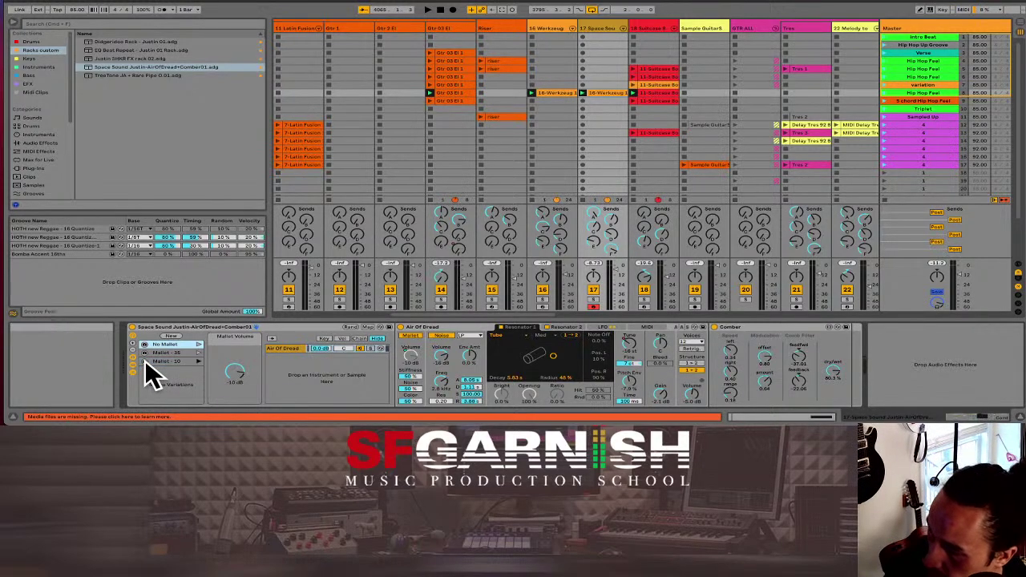
key(Up)
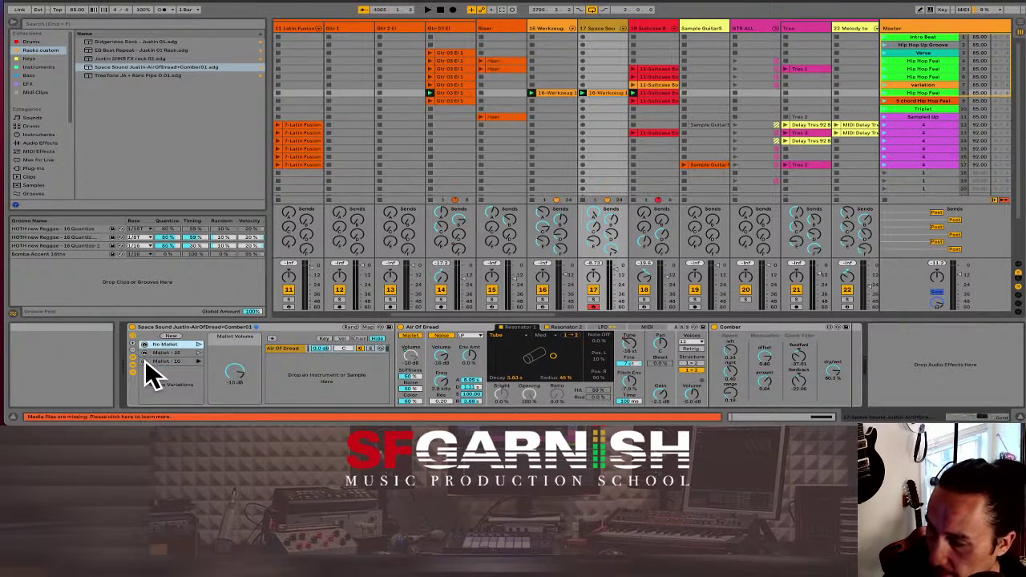
key(Return)
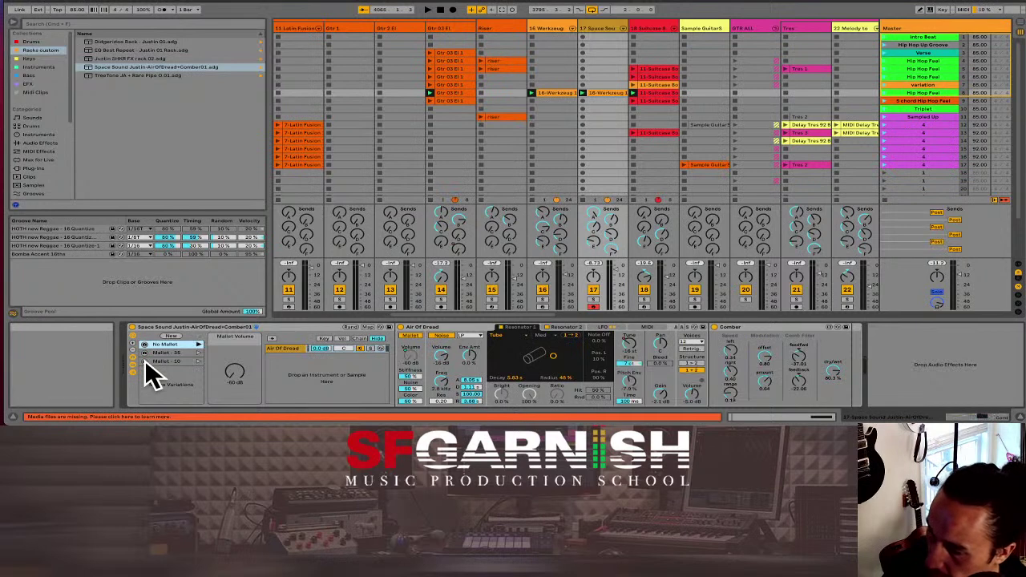
key(Down)
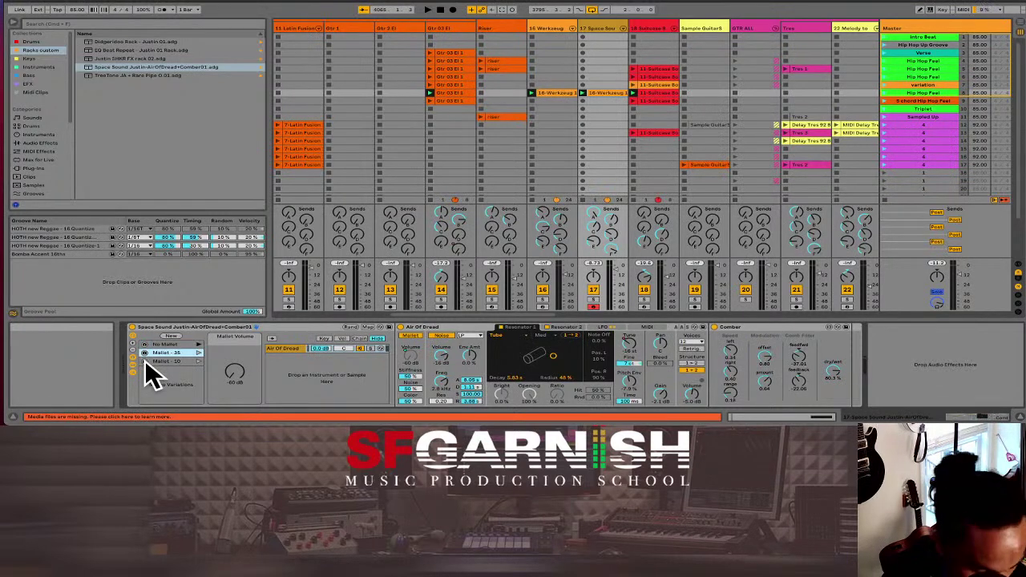
key(Return)
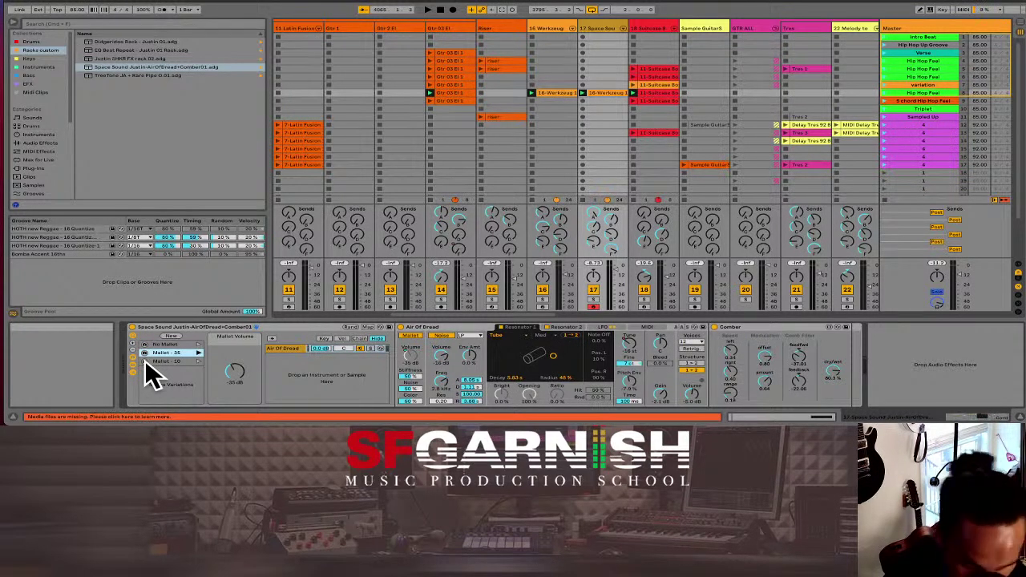
key(Down)
key(Return)
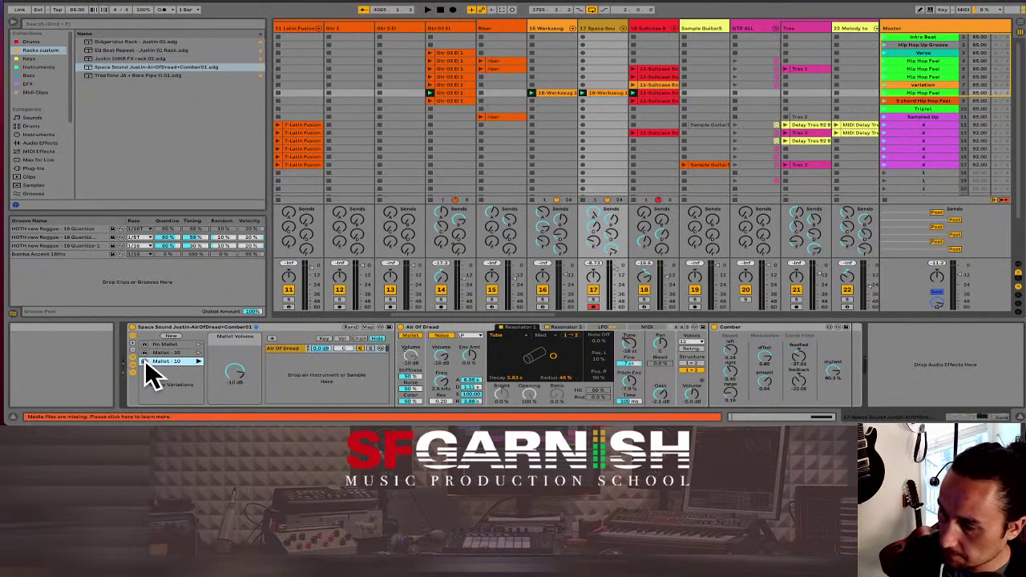
key(Up)
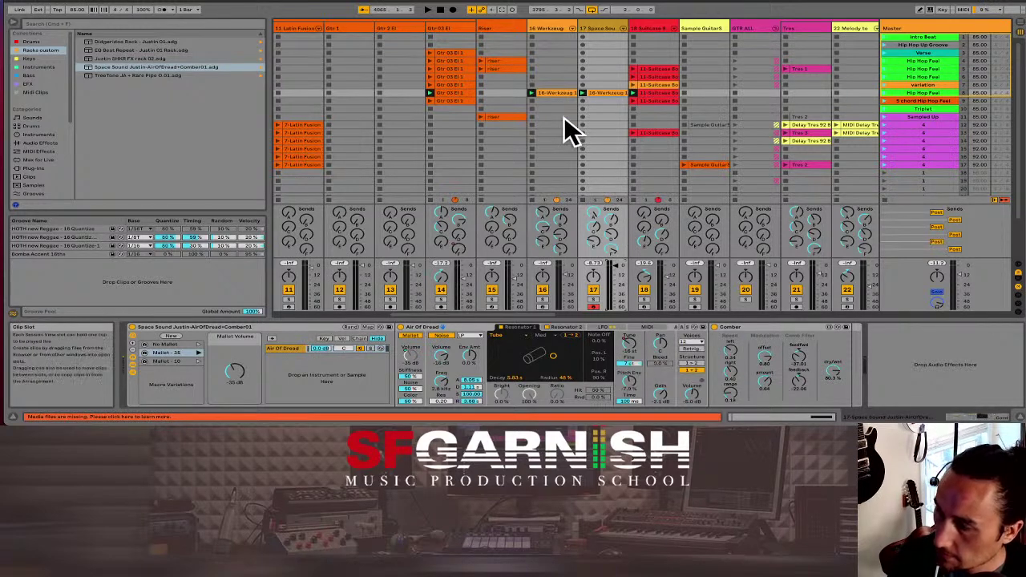
Step: Switch record arming between the Werkzeug and Space Sound tracks, finishing on Space Sound, and select the No Mallet variation
click(556, 27)
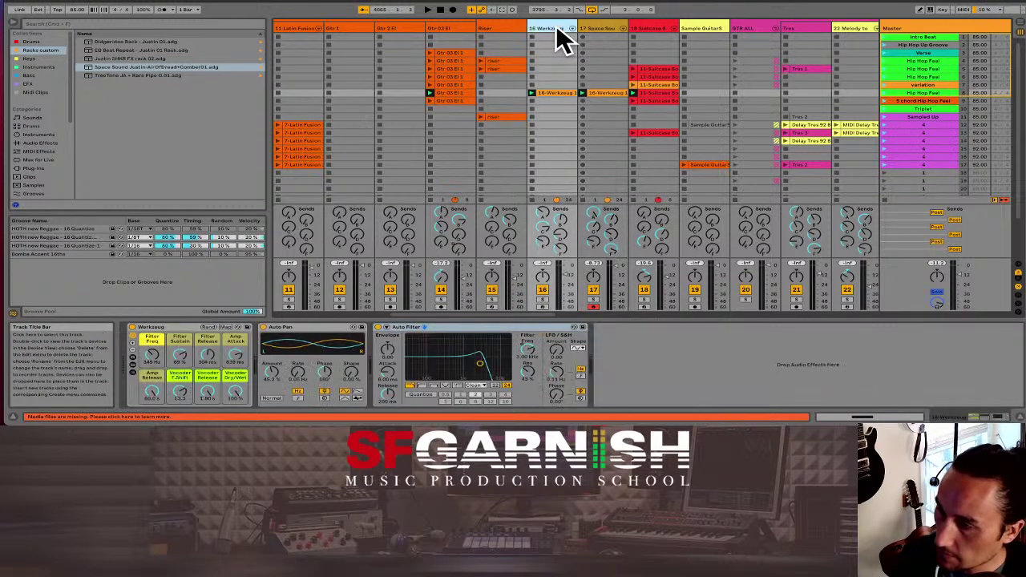
click(544, 308)
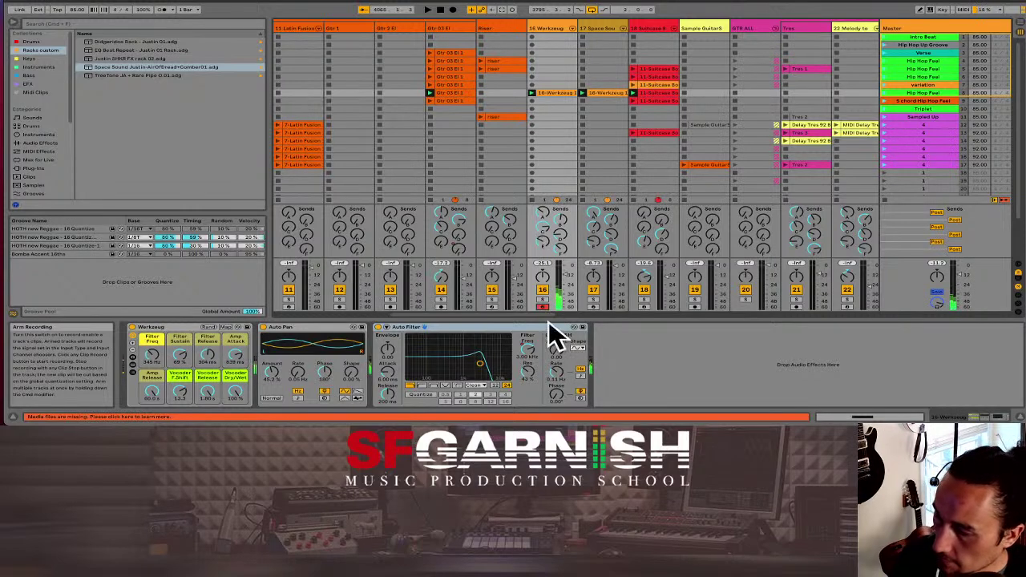
click(604, 24)
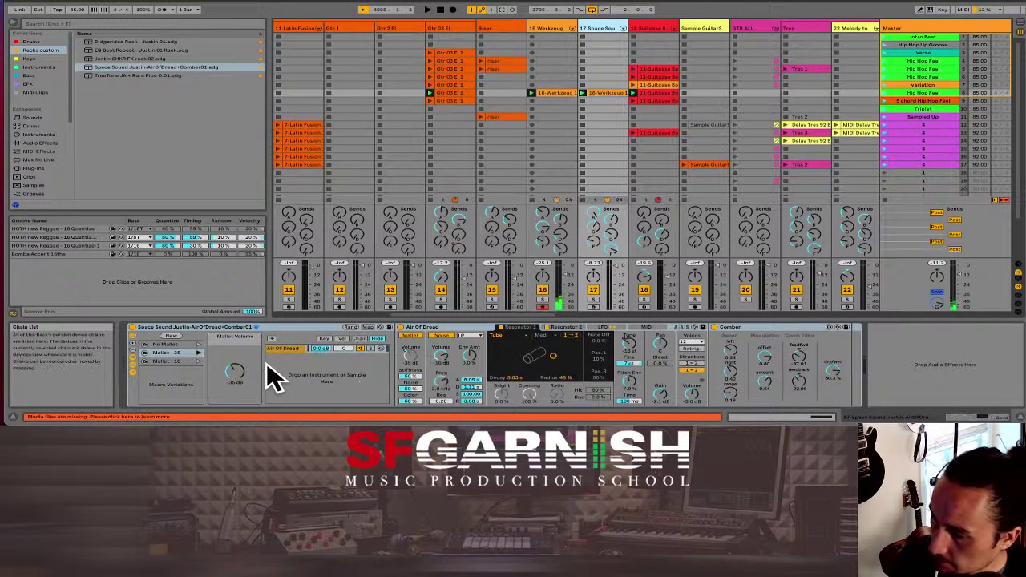
click(592, 308)
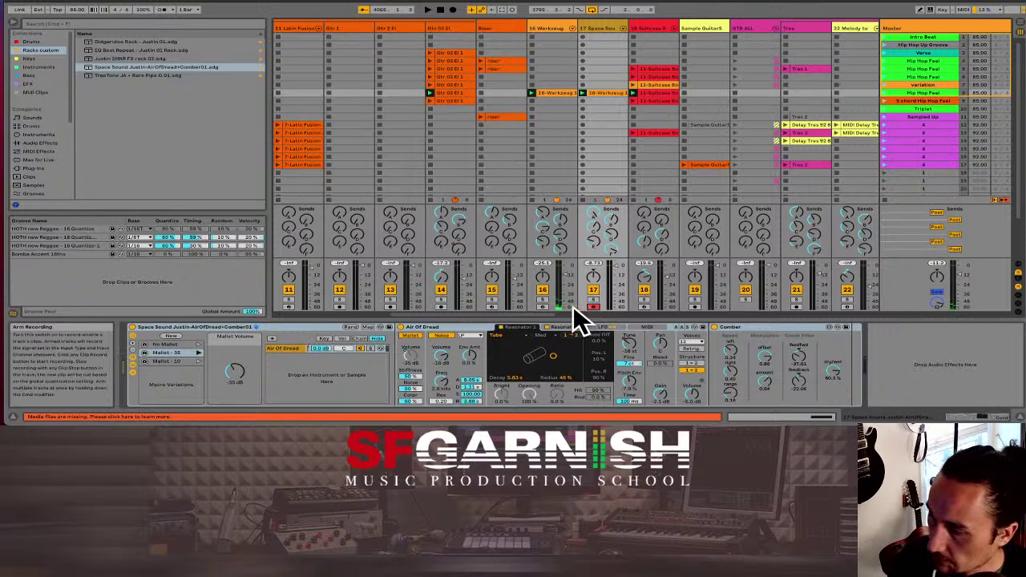
click(542, 308)
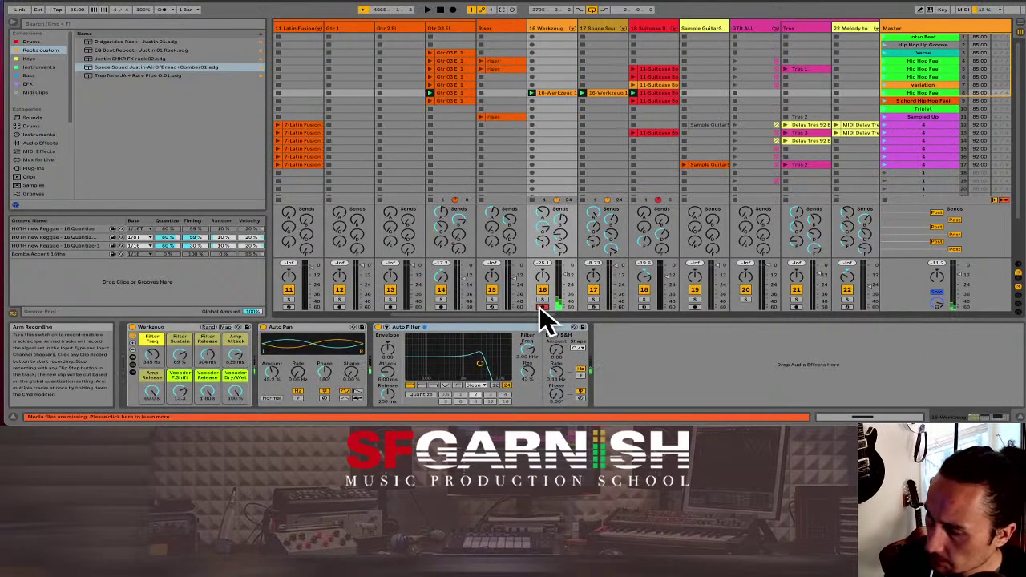
click(594, 307)
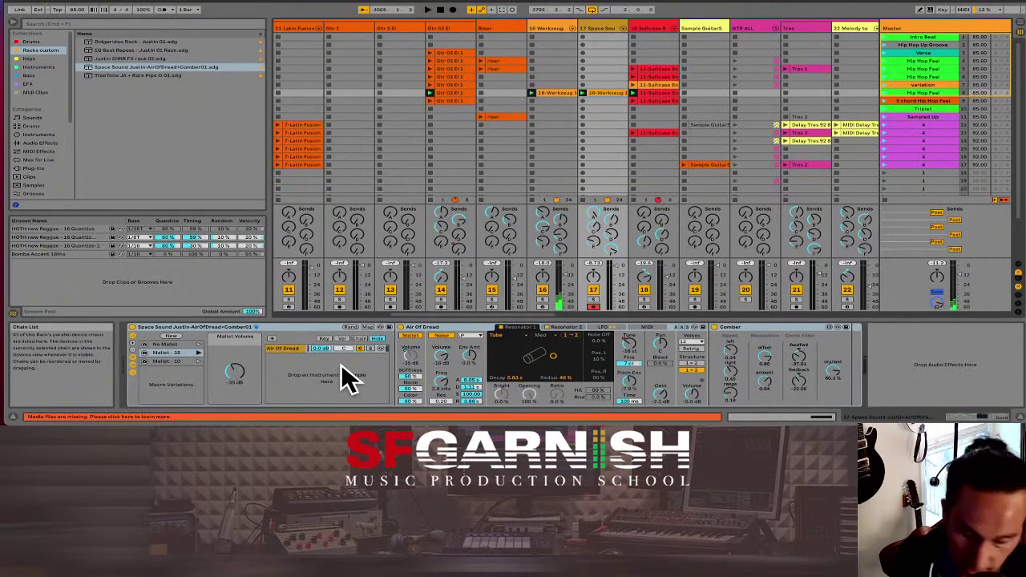
key(Up)
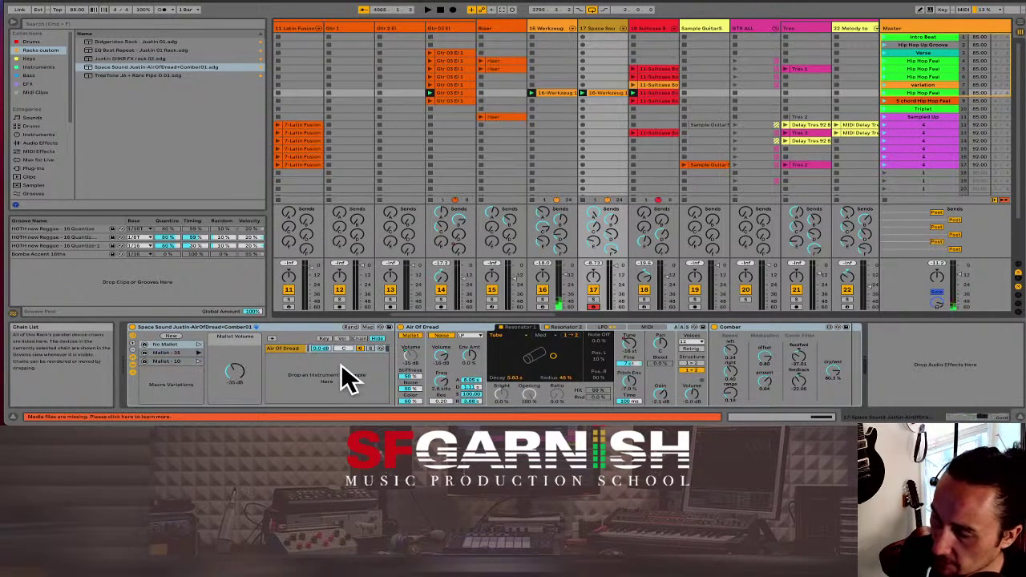
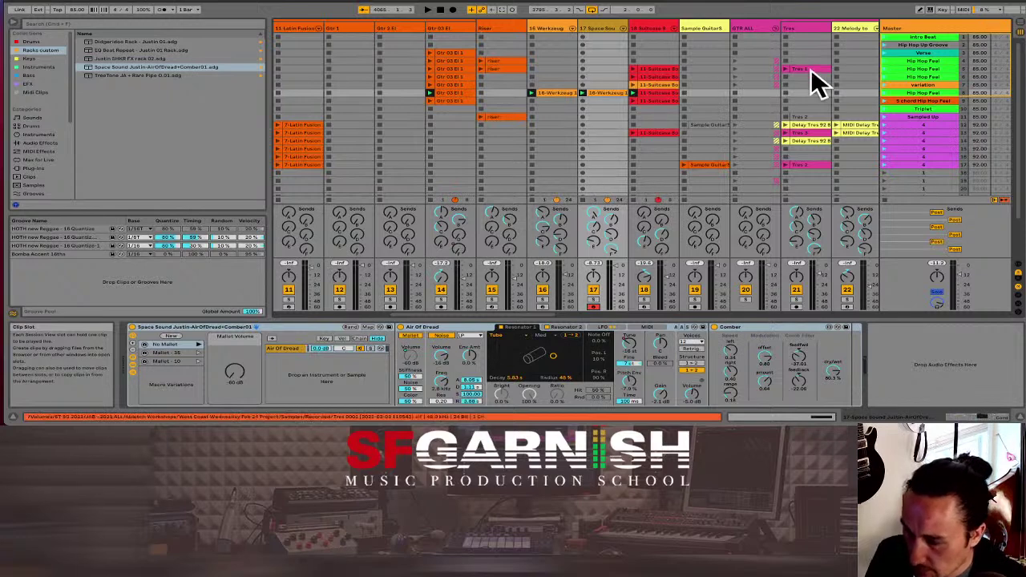
Step: Launch the Intro Beat and Verse scenes, and examine the tempo and follow action settings of the scenes down to Hip Hop Feel 5
click(886, 36)
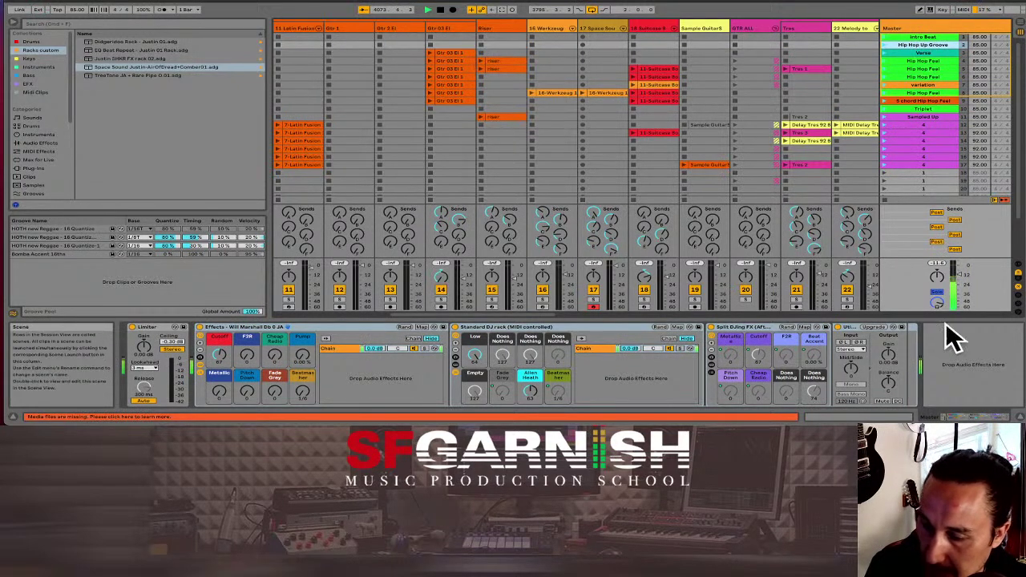
click(920, 419)
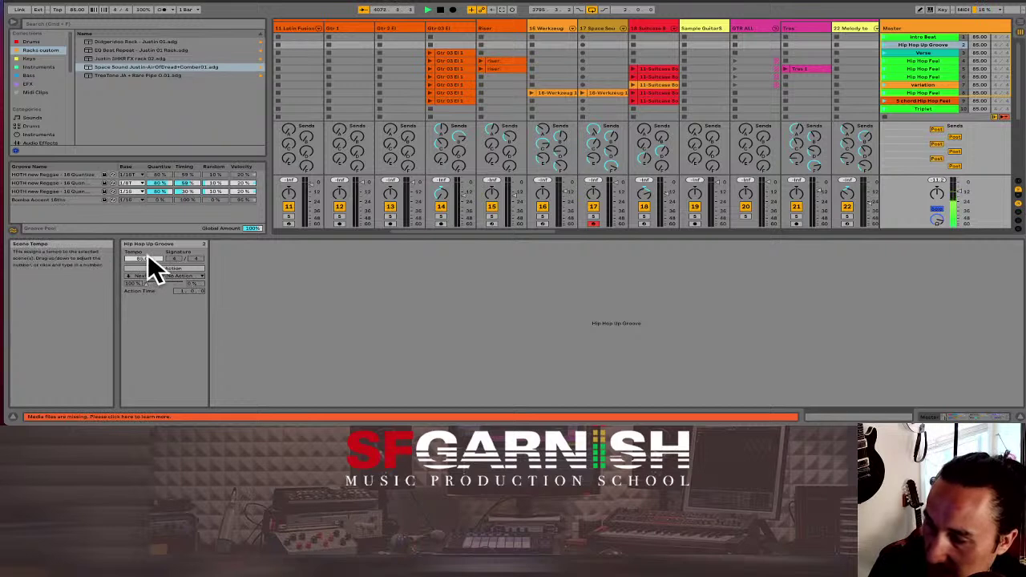
click(886, 53)
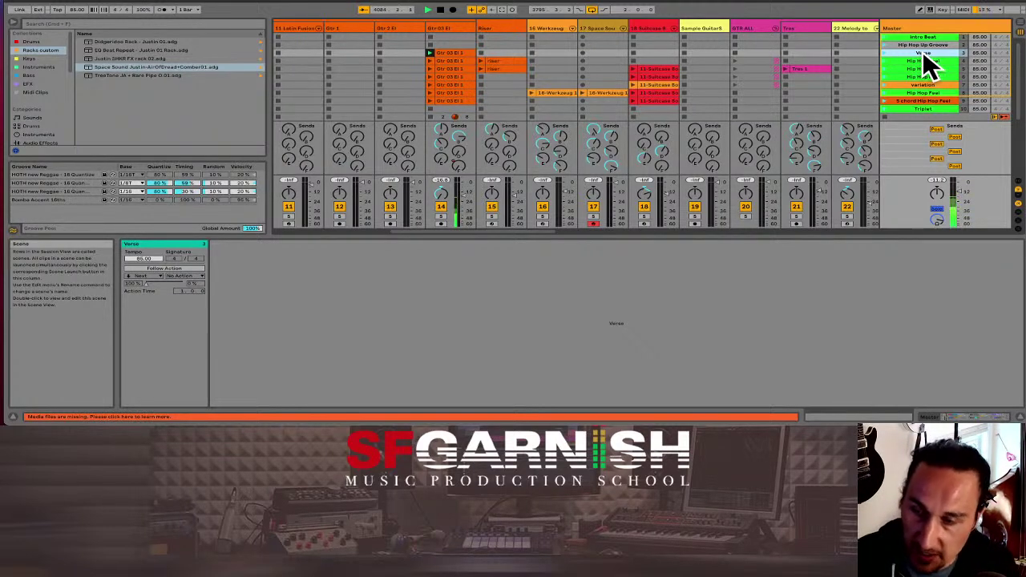
click(923, 60)
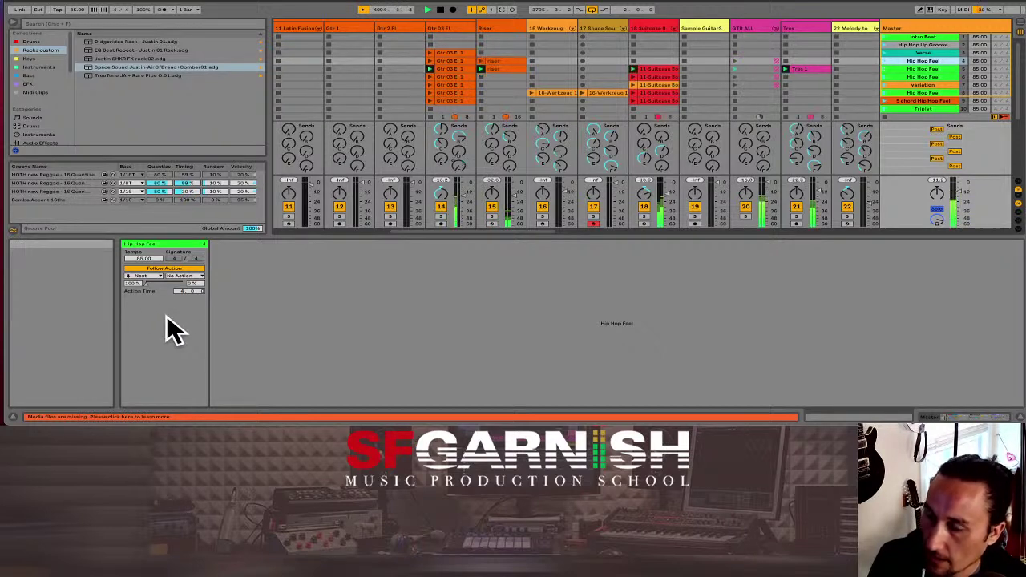
click(919, 68)
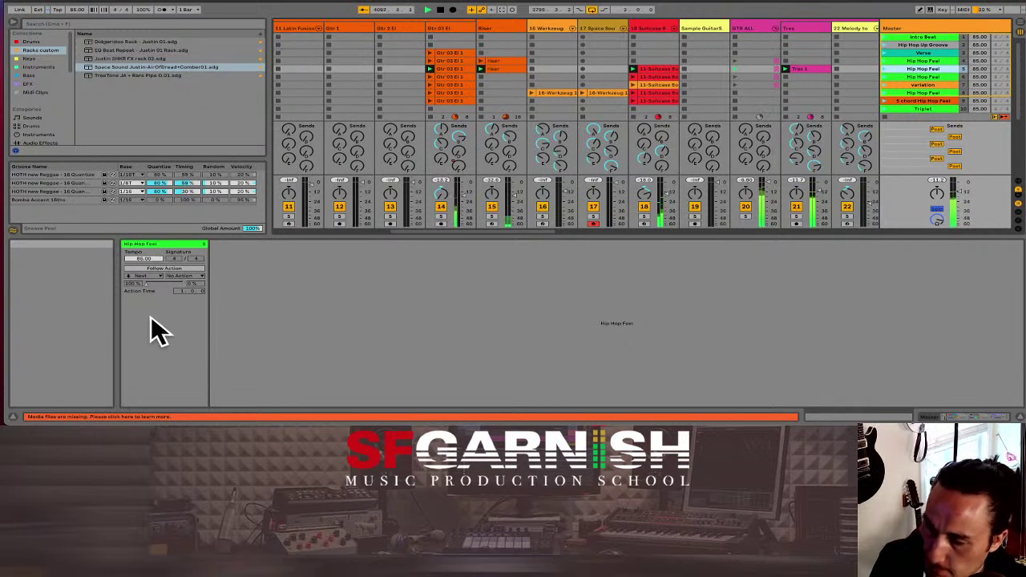
Step: Continue playing down the song scenes, launching Hip Hop Feel 6, variation, Hip Hop Feel 8 and 5 chord Hip Hop Feel
click(924, 74)
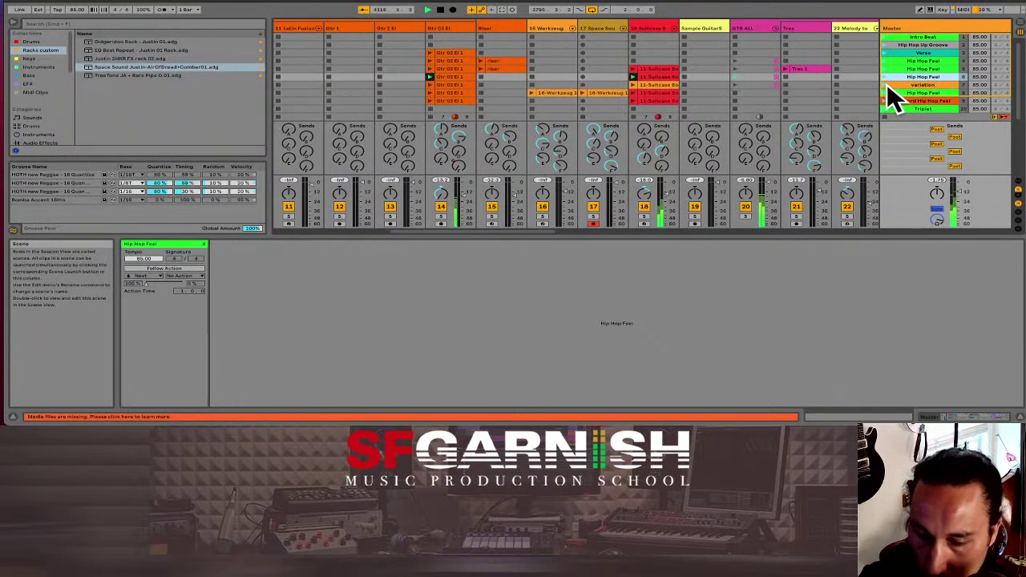
click(887, 84)
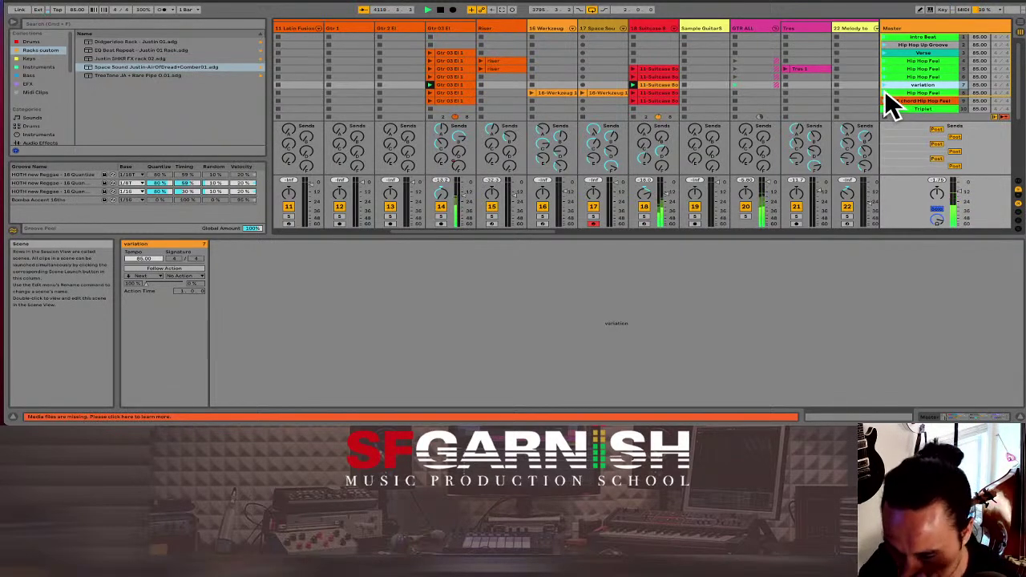
scroll(886, 93, left, 10)
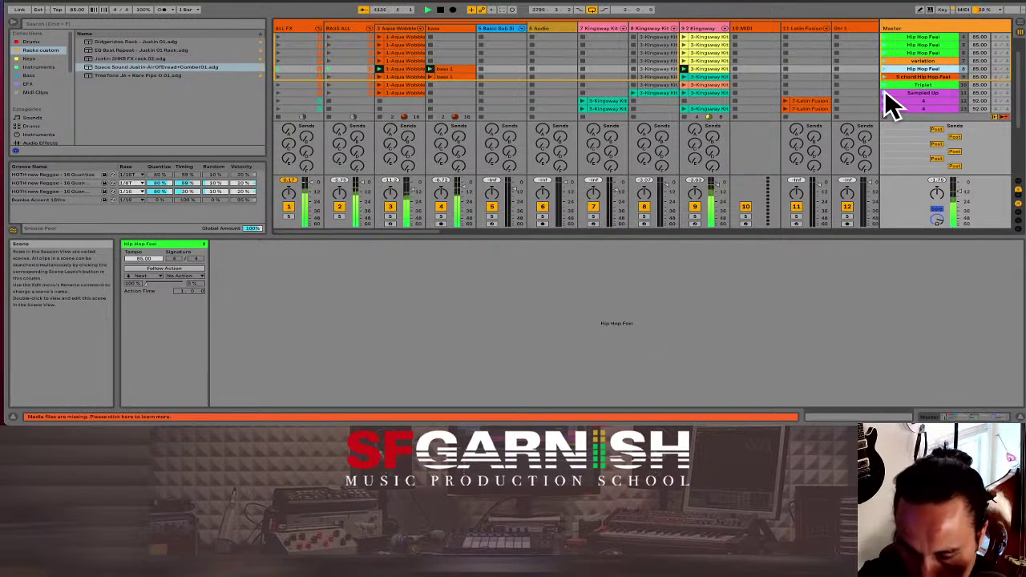
key(Down)
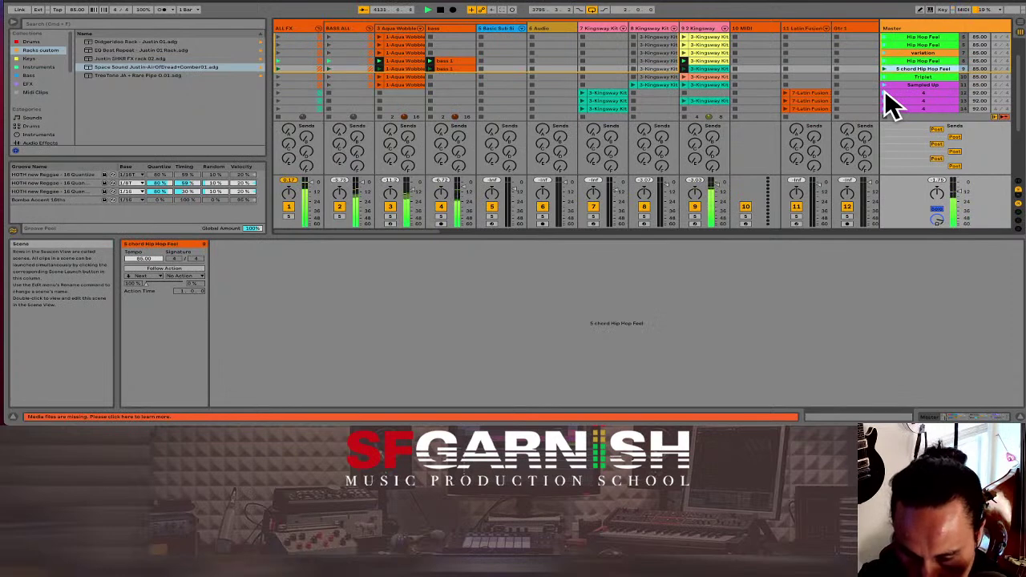
scroll(894, 106, up, 2)
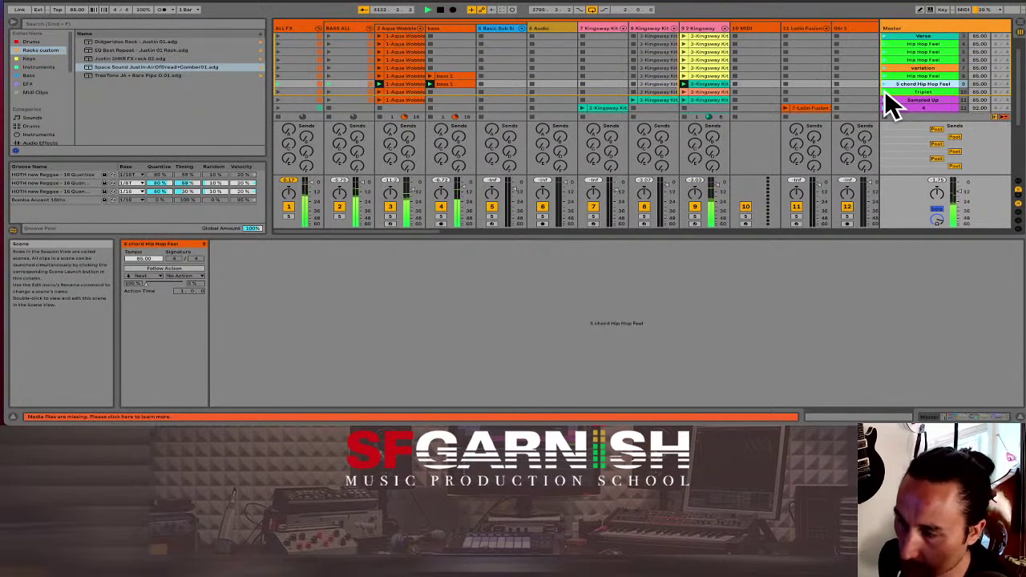
Step: Launch the Triplet scene, followed by the Sampled Up scene
key(Down)
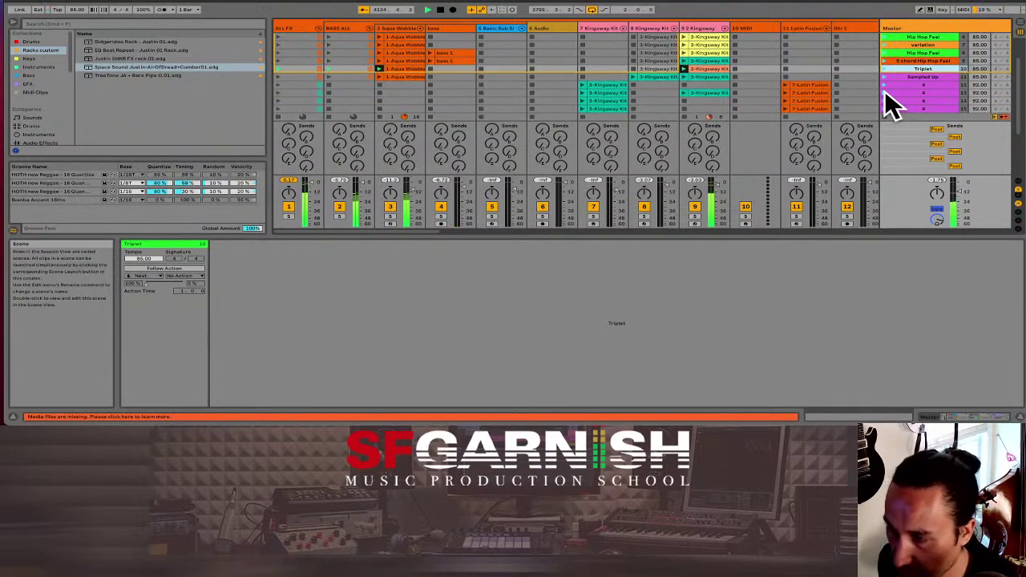
scroll(885, 92, up, 2)
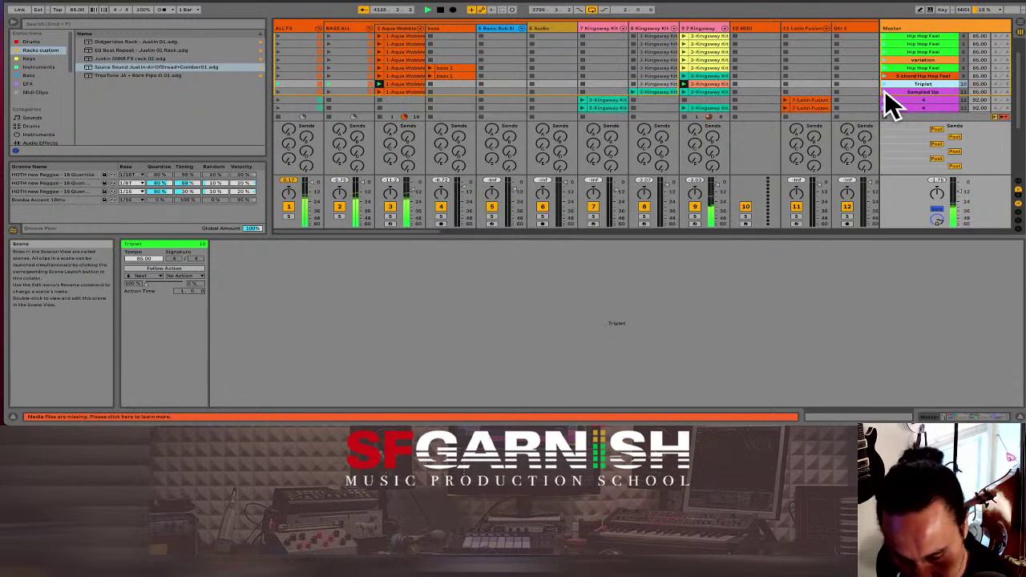
click(885, 91)
scroll(886, 90, down, 3)
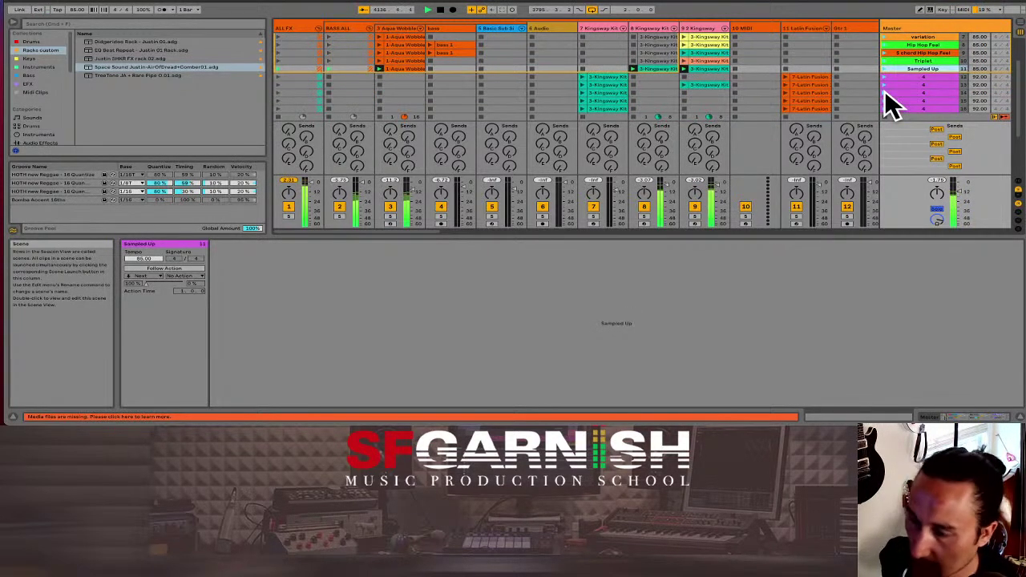
Step: Deactivate the track 8 Kingsway clip in the Sampled Up scene and select the Hihat Closed Corner notes within the loop of the track 9 clip
click(654, 68)
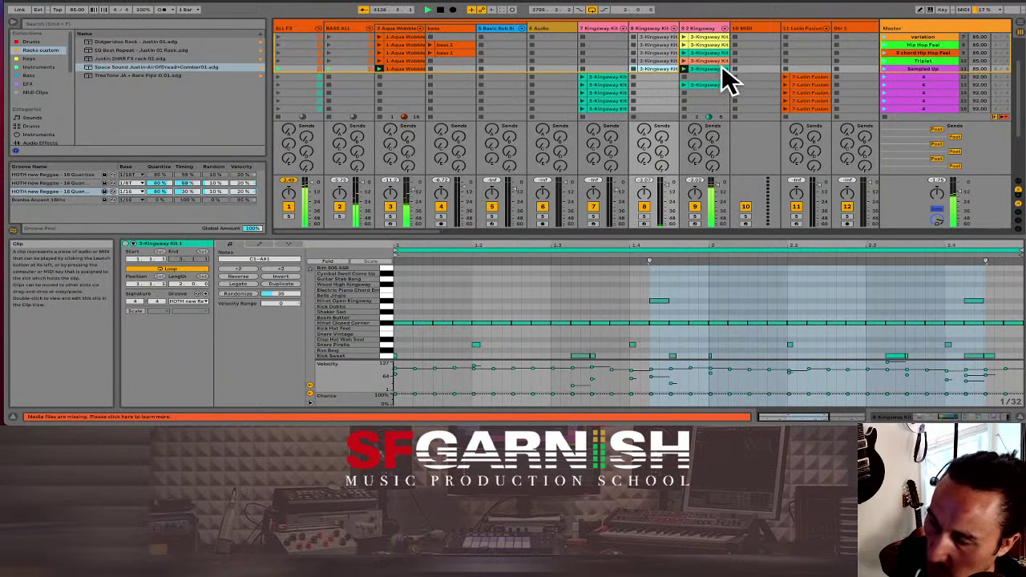
click(696, 68)
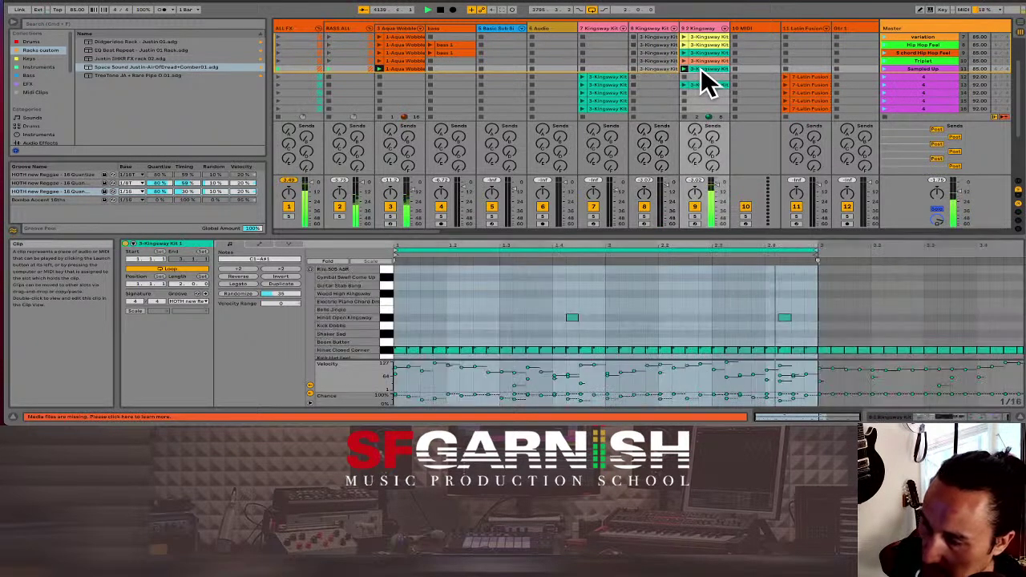
click(399, 327)
key(ctrl+a)
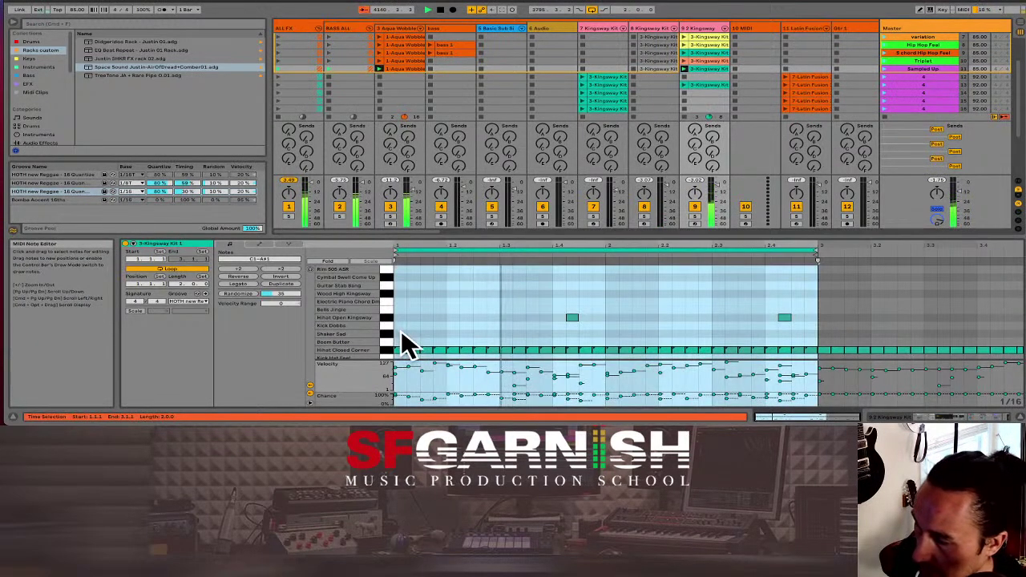
drag(401, 335, 815, 353)
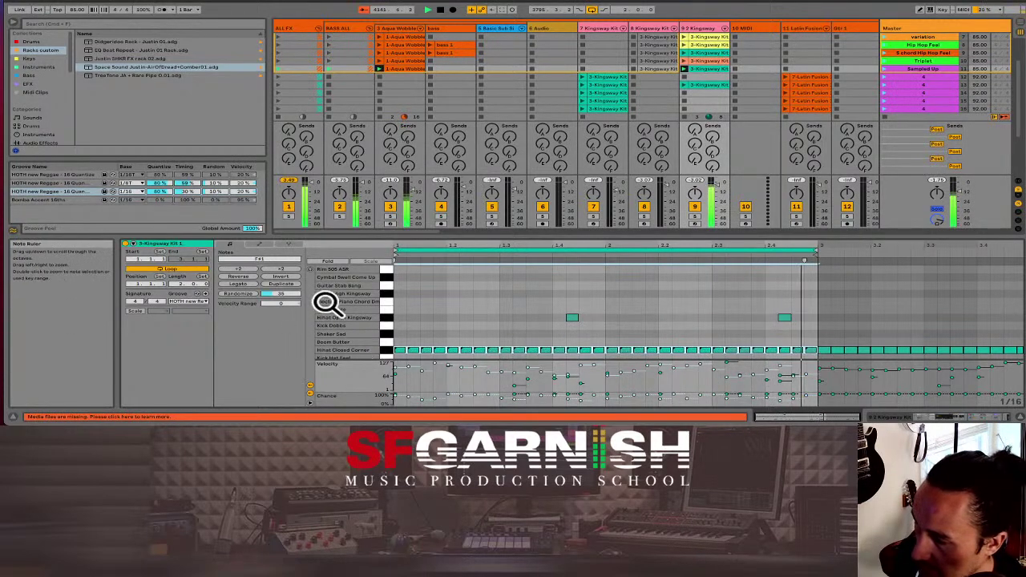
Step: Set the selected closed hi-hat notes' Velocity Range to +58 and color the track 9 Kingsway clip yellow
drag(282, 304, 283, 330)
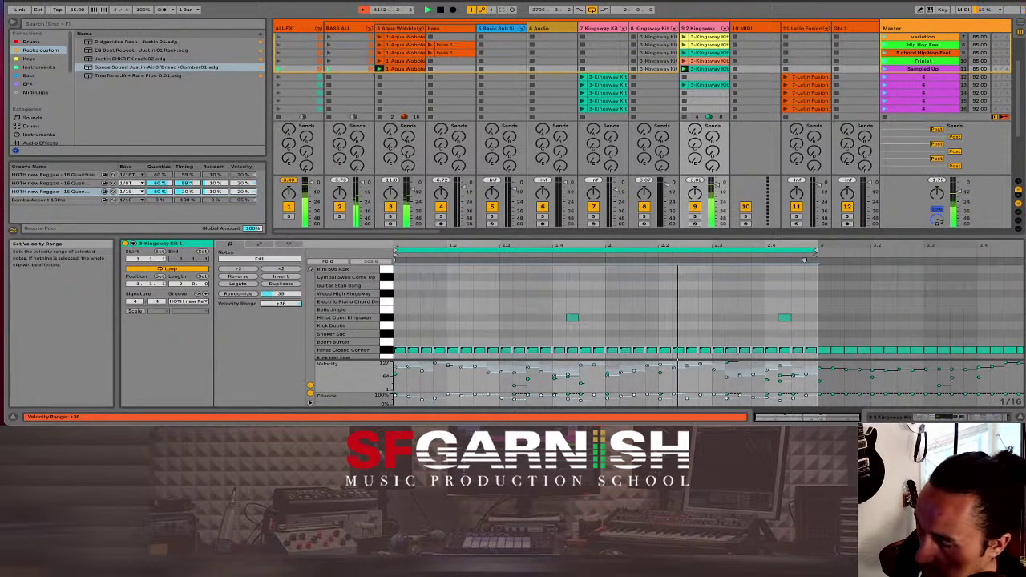
mouse_move(282, 330)
mouse_down()
mouse_move(283, 350)
mouse_move(291, 315)
mouse_up()
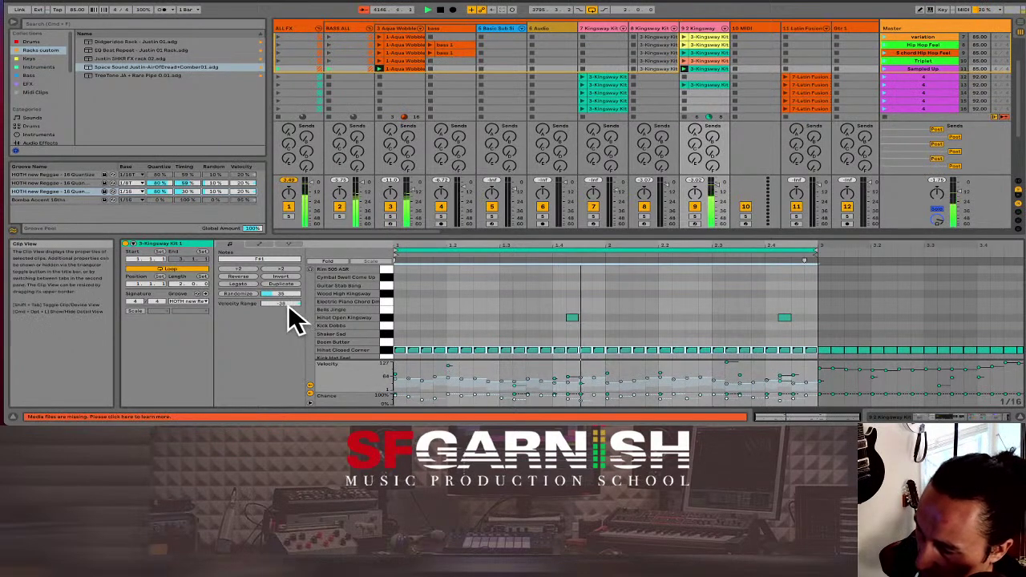
drag(286, 303, 285, 241)
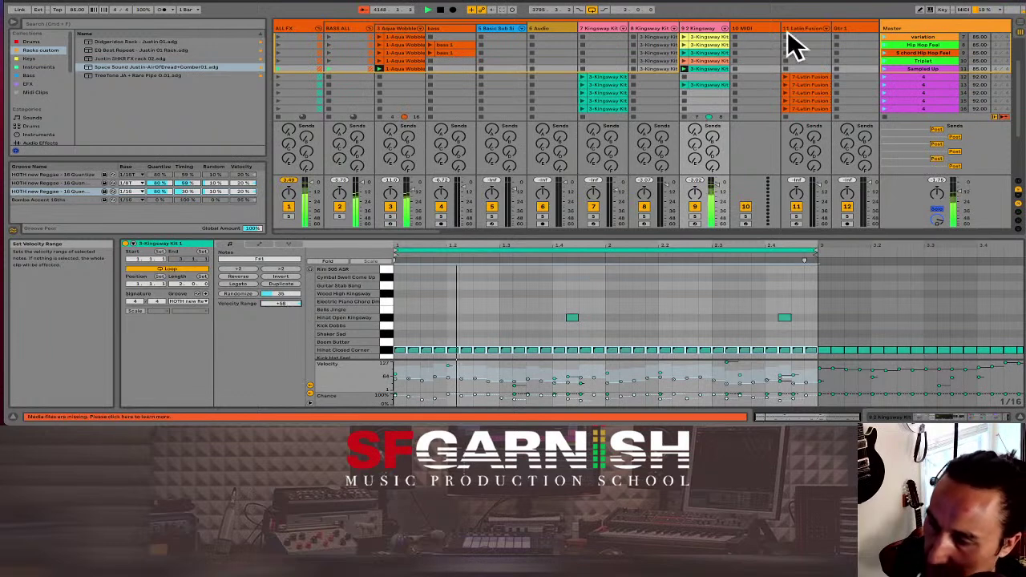
right_click(717, 70)
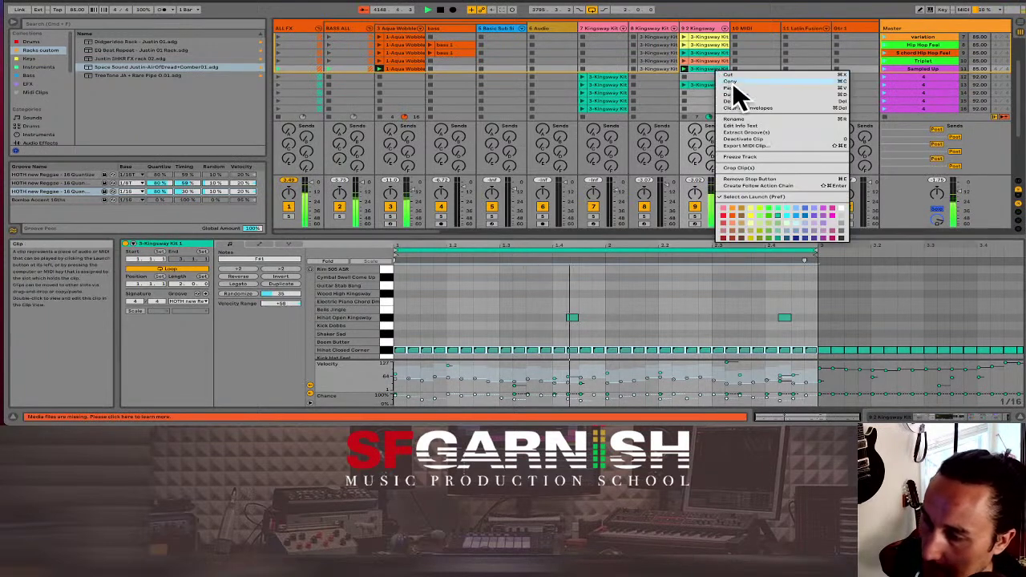
click(752, 208)
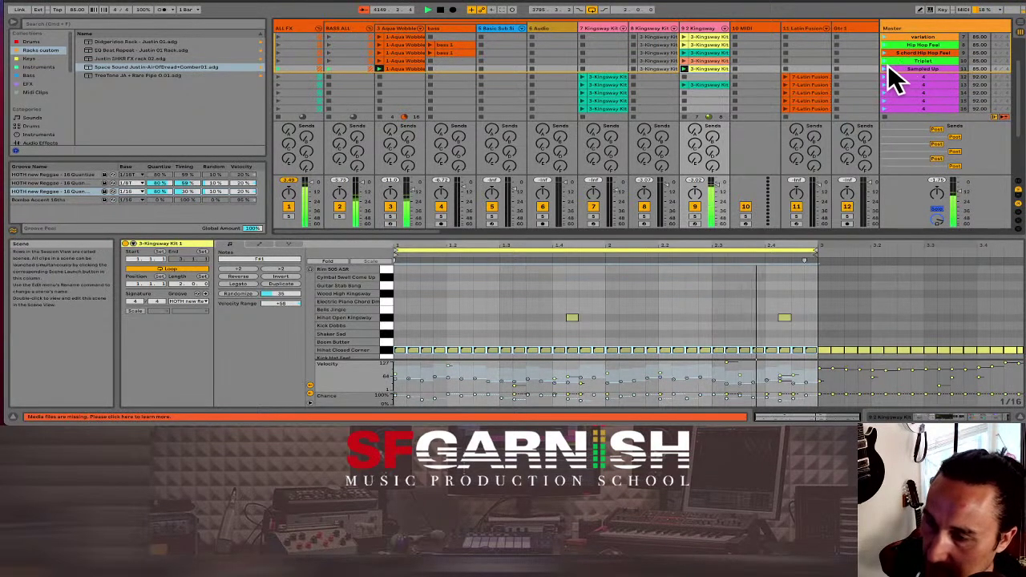
Step: Color the Sampled Up scene teal and relaunch it
click(922, 69)
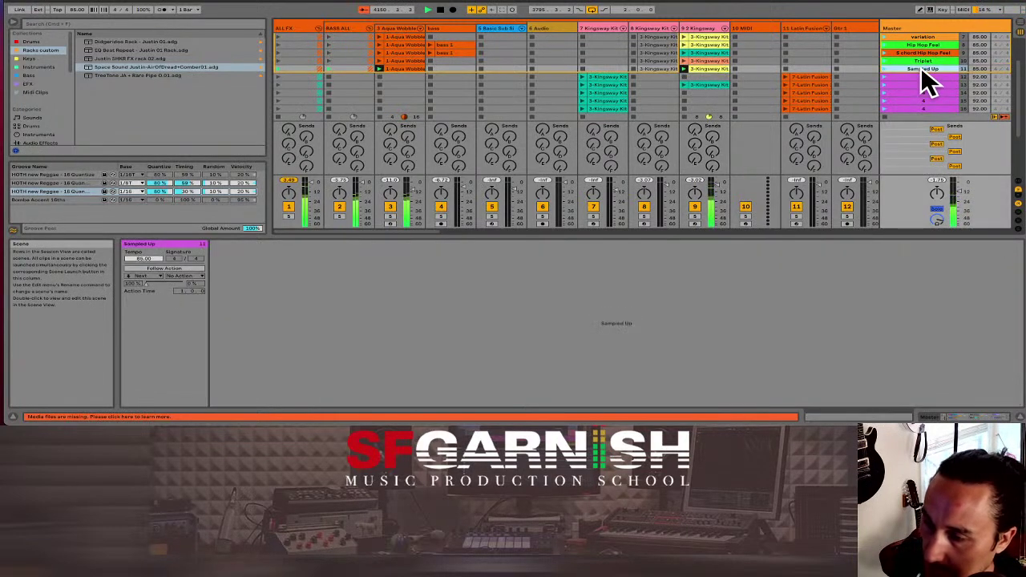
right_click(922, 70)
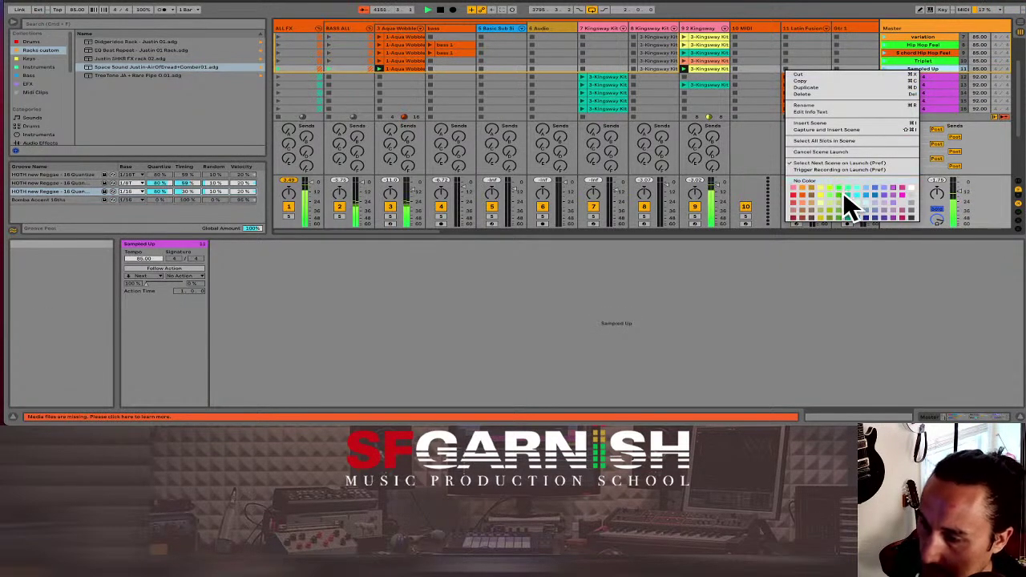
click(849, 193)
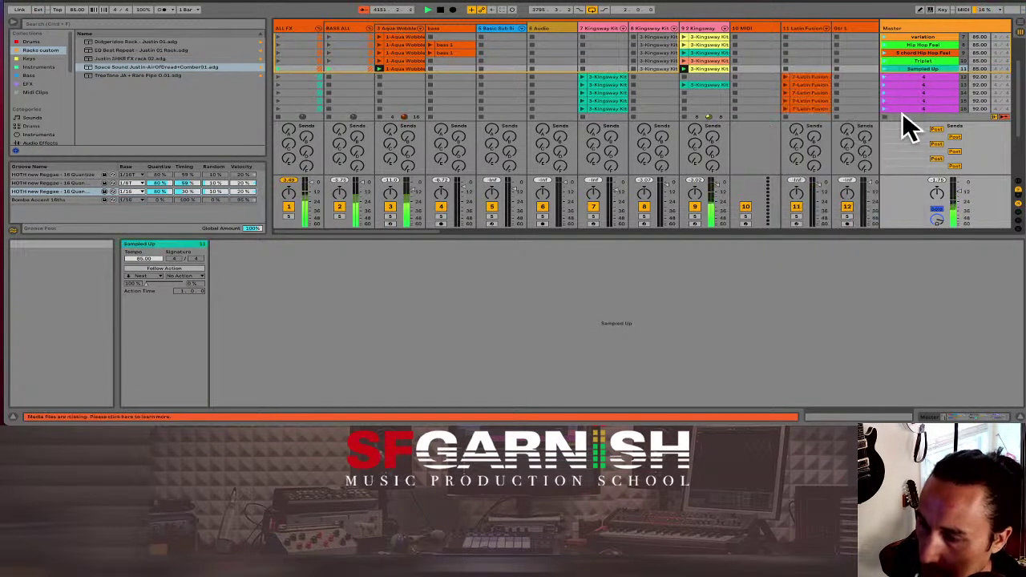
click(885, 68)
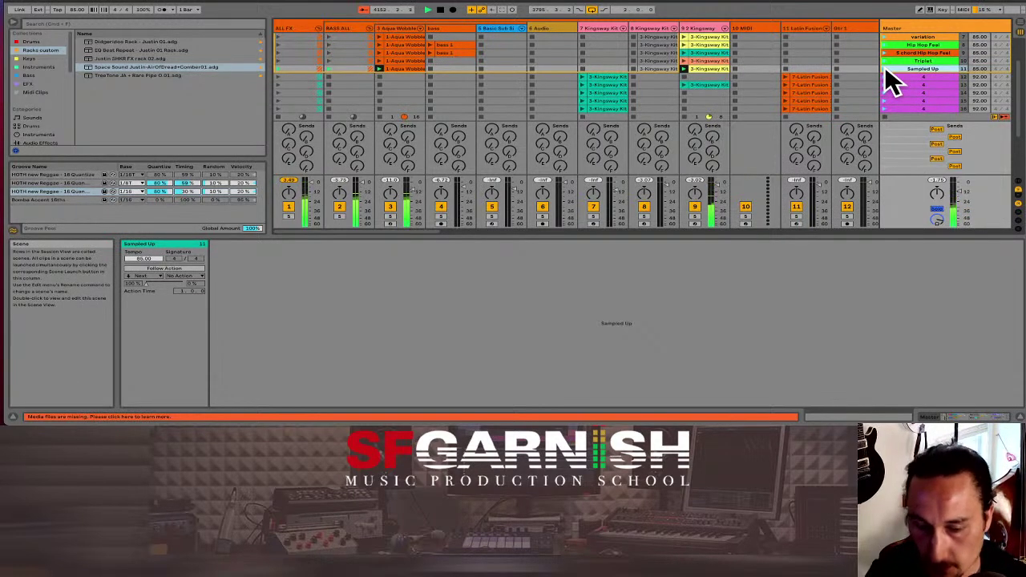